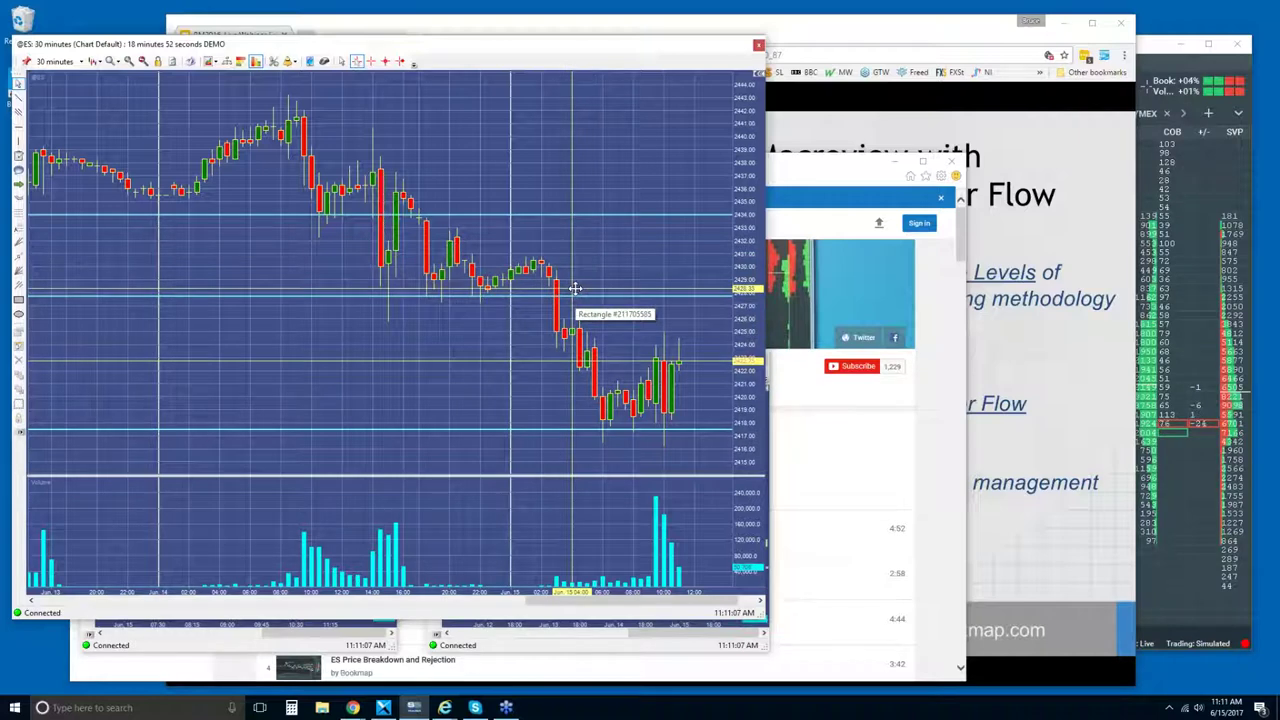
Step: Zoom out the ES chart and switch it to daily bars
scroll(578, 293, "down", 6)
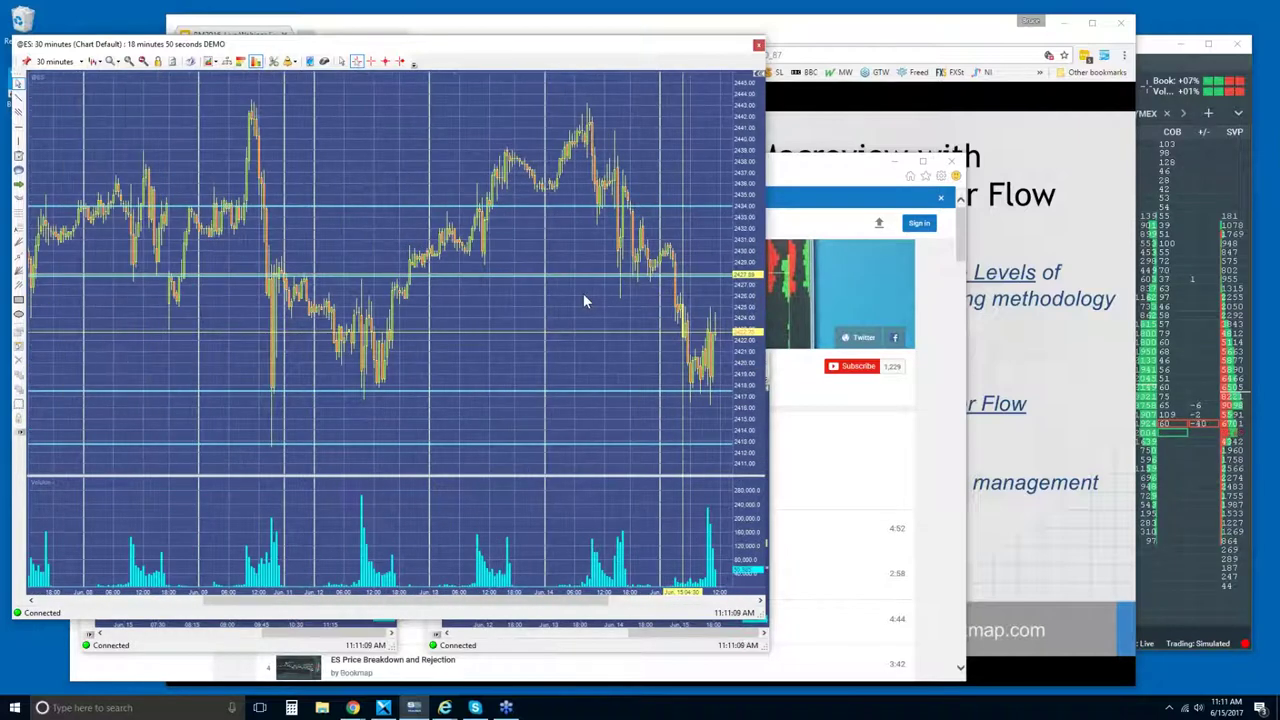
scroll(583, 293, "down", 2)
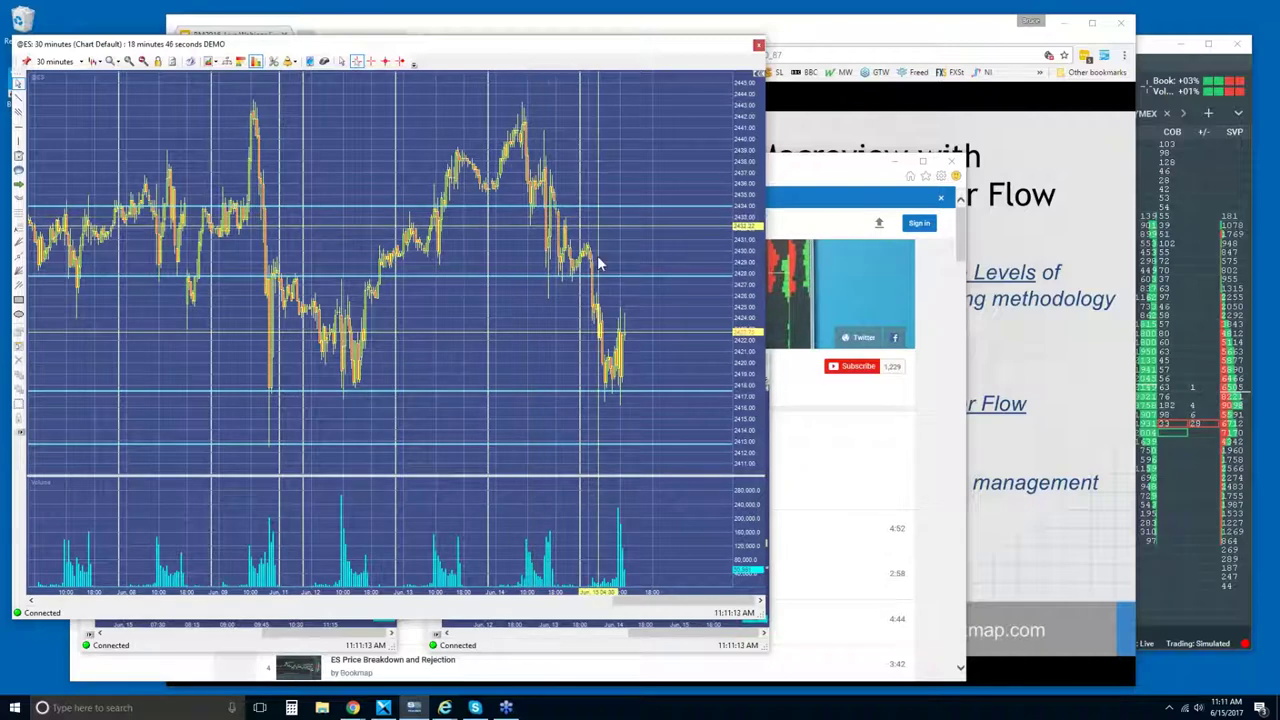
mouse_move(590, 270)
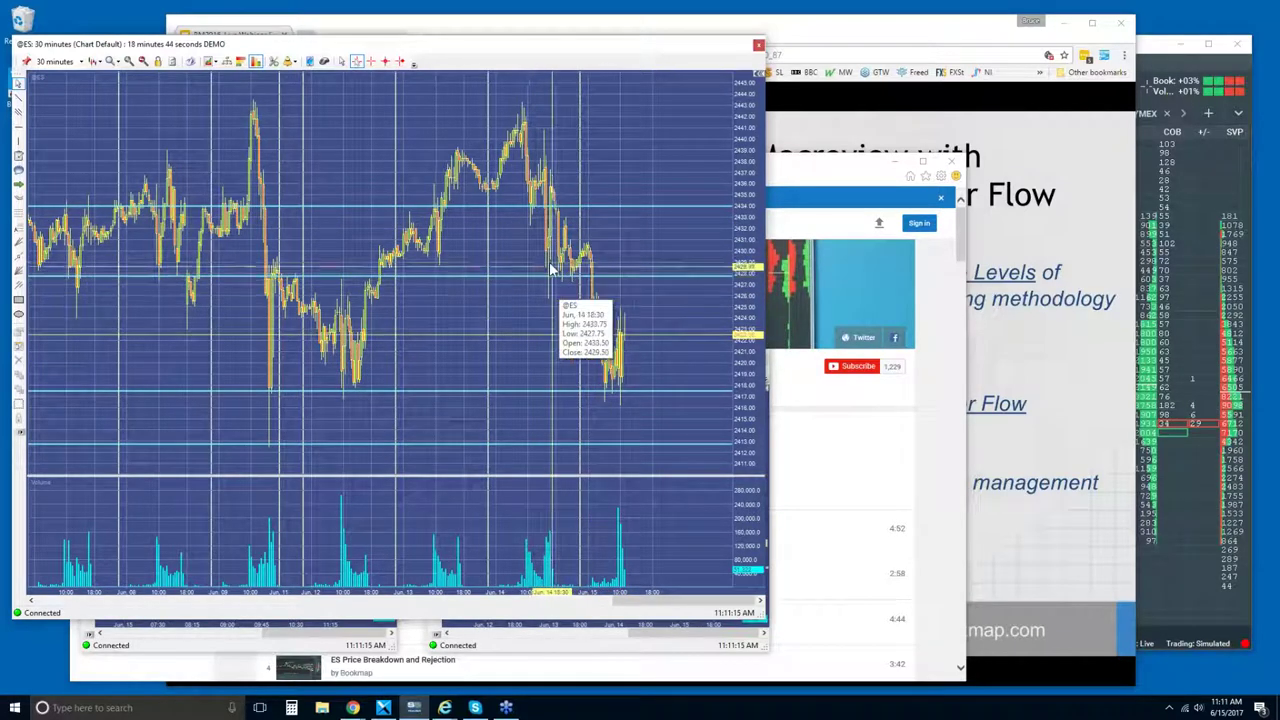
left_click(81, 61)
left_click(72, 188)
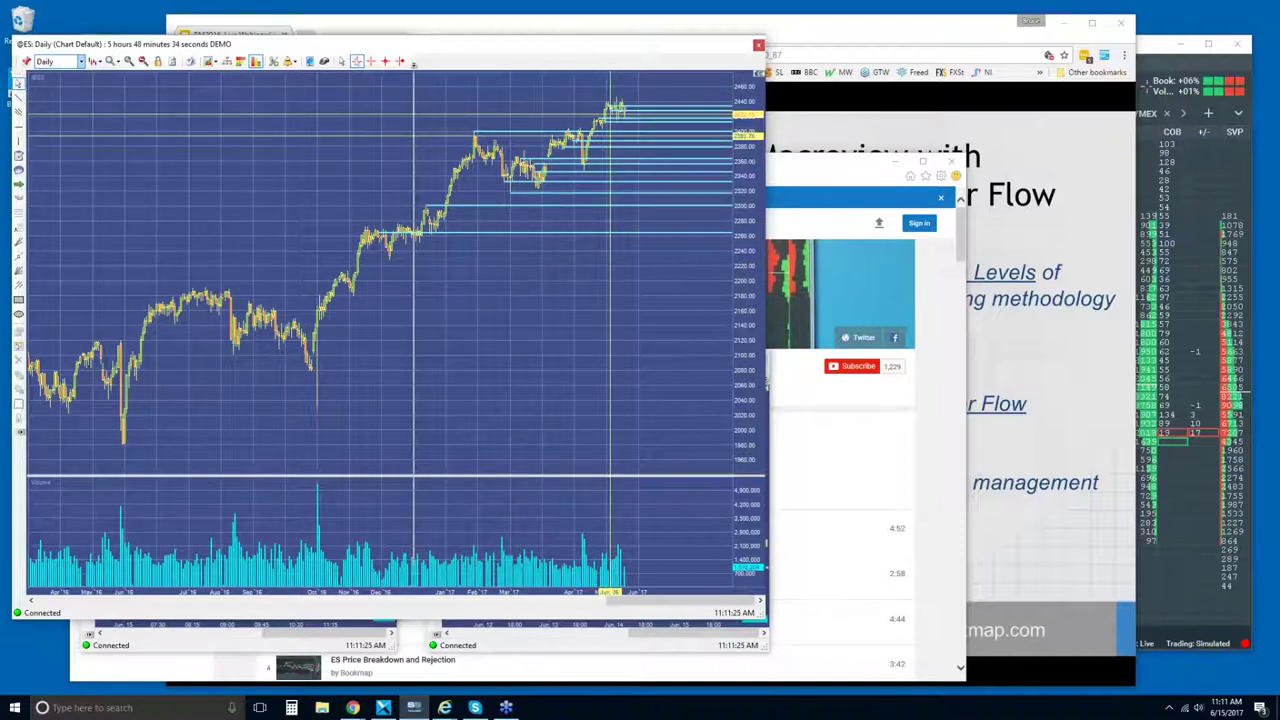
Step: Return the ES chart to 30-minute bars spanning roughly Jun 8 to Jun 14
mouse_move(618, 108)
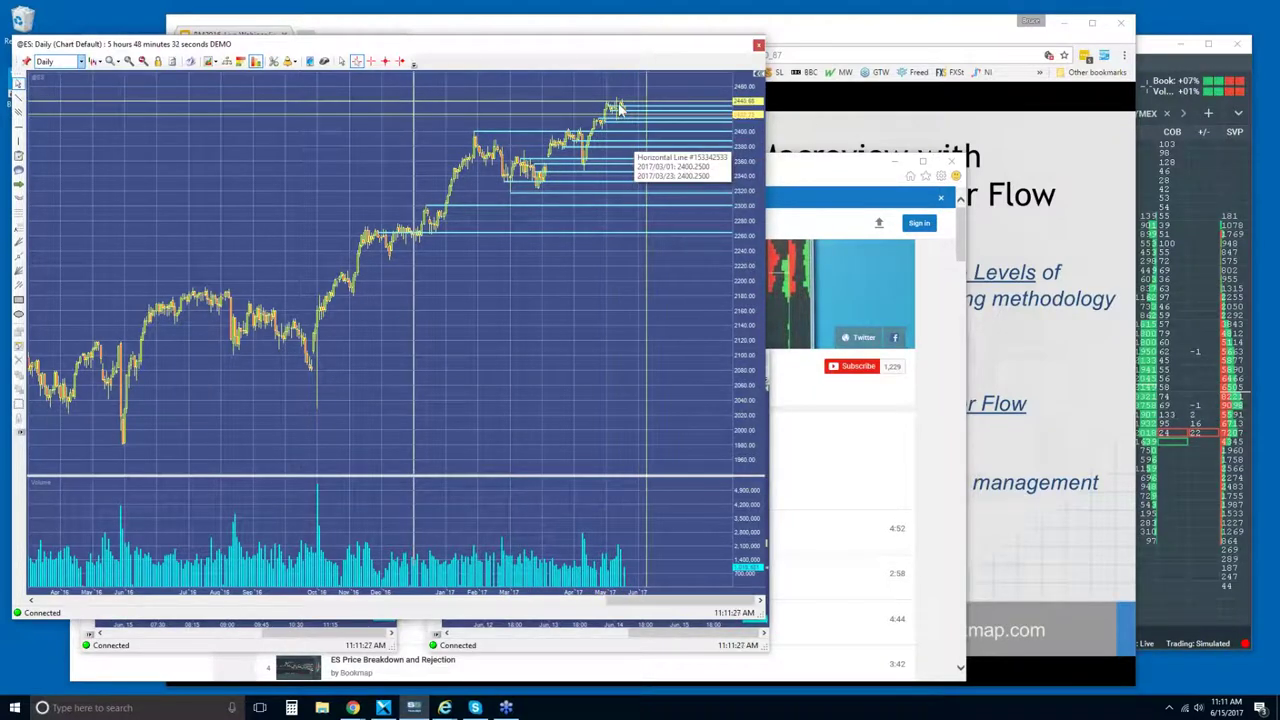
left_click(81, 61)
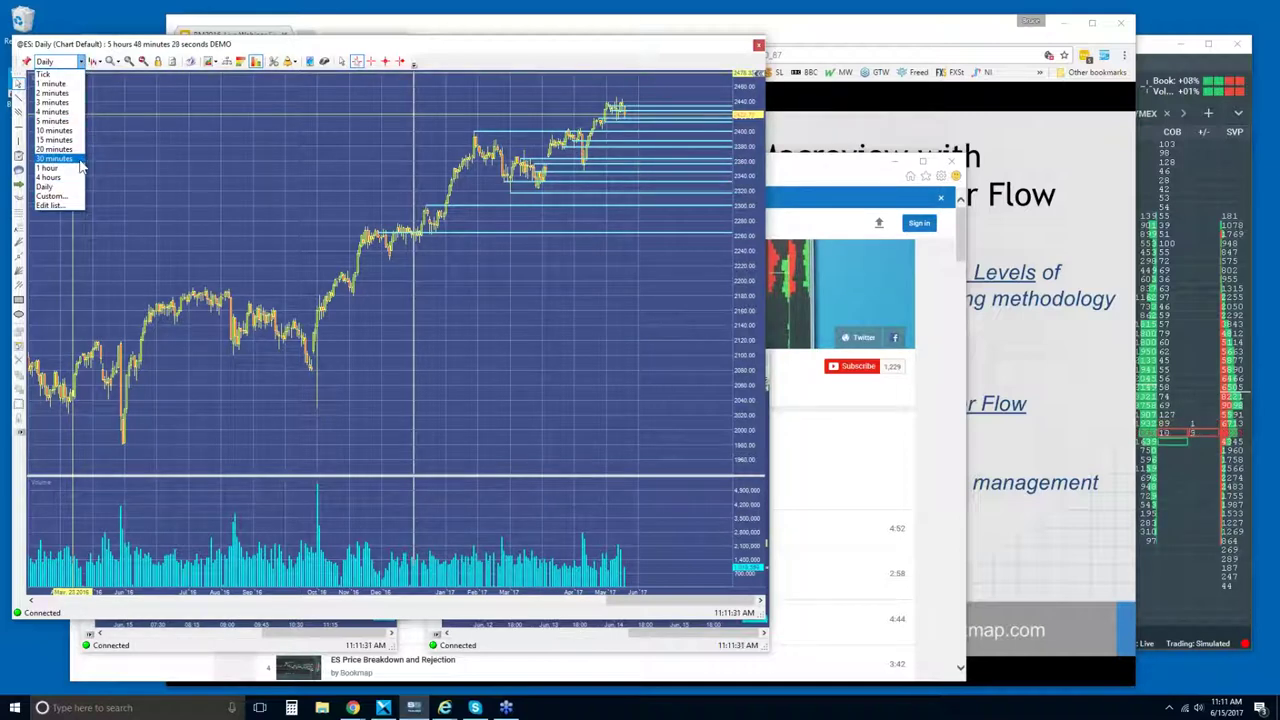
left_click(80, 160)
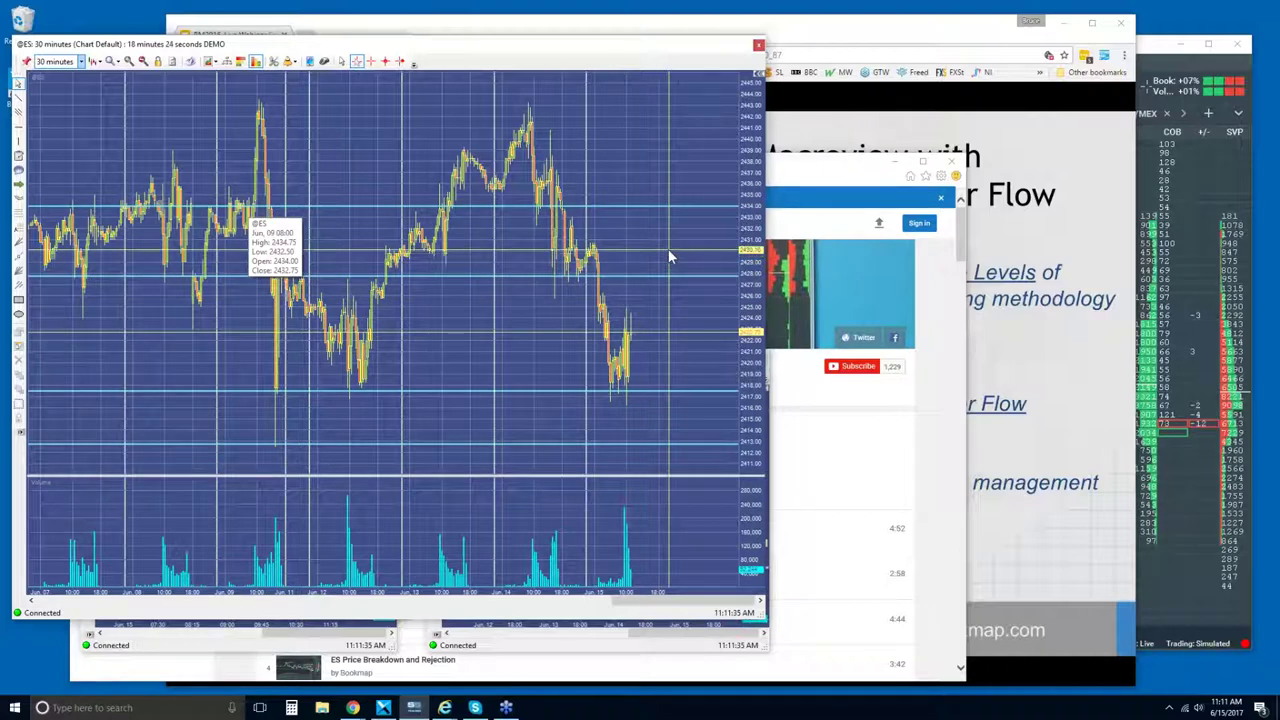
scroll(670, 257, "up", 2)
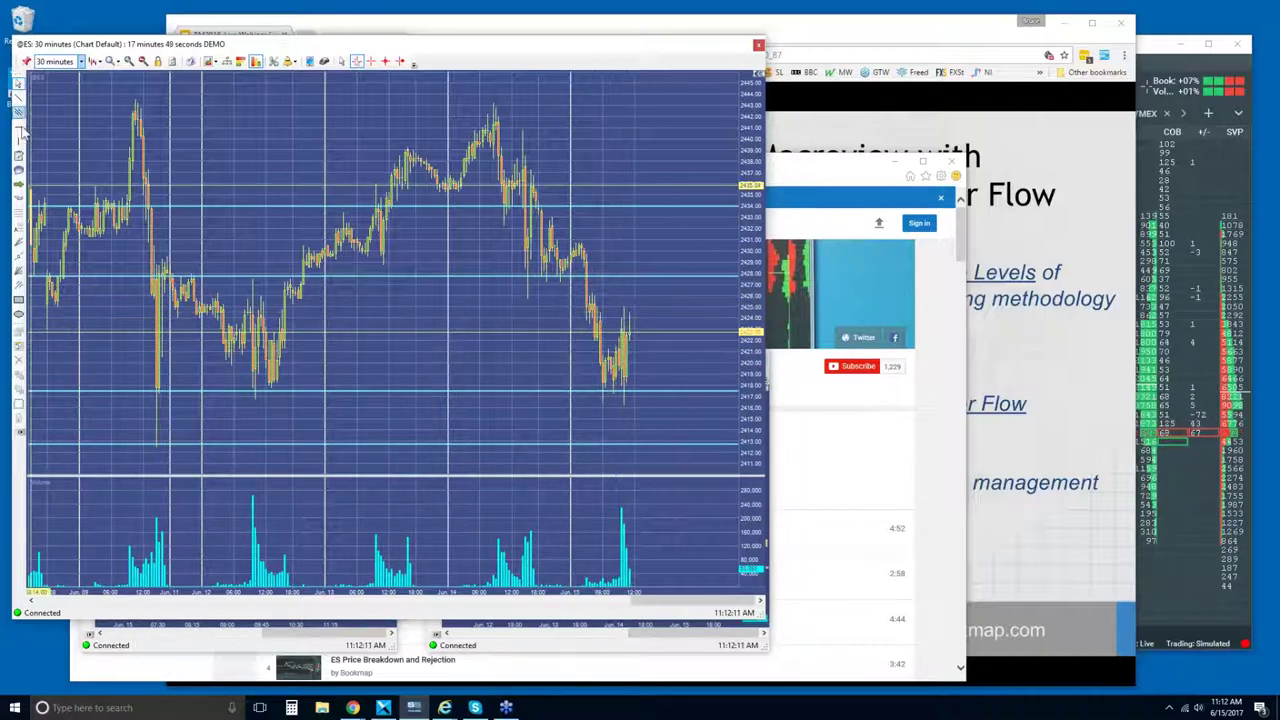
Step: Draw a horizontal line at 2425.75 on the 30-minute ES chart and zoom in
left_click(527, 295)
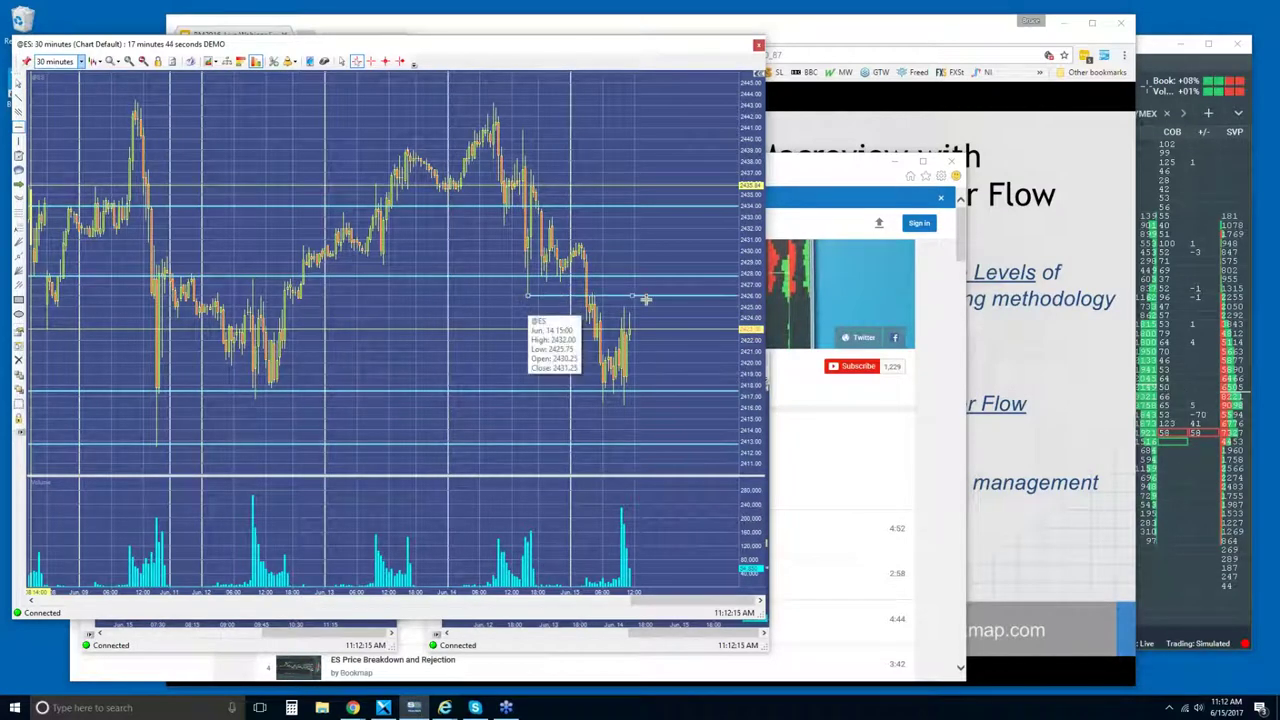
left_click_drag(530, 295, 521, 303)
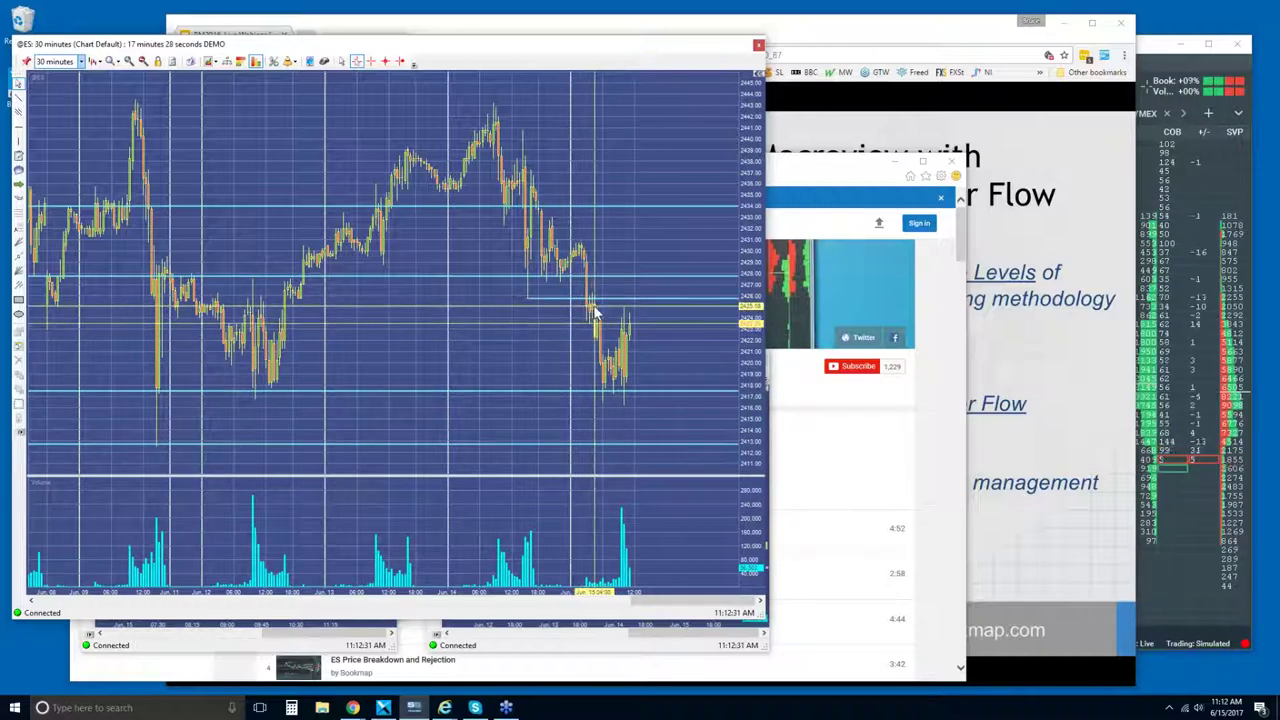
mouse_move(598, 316)
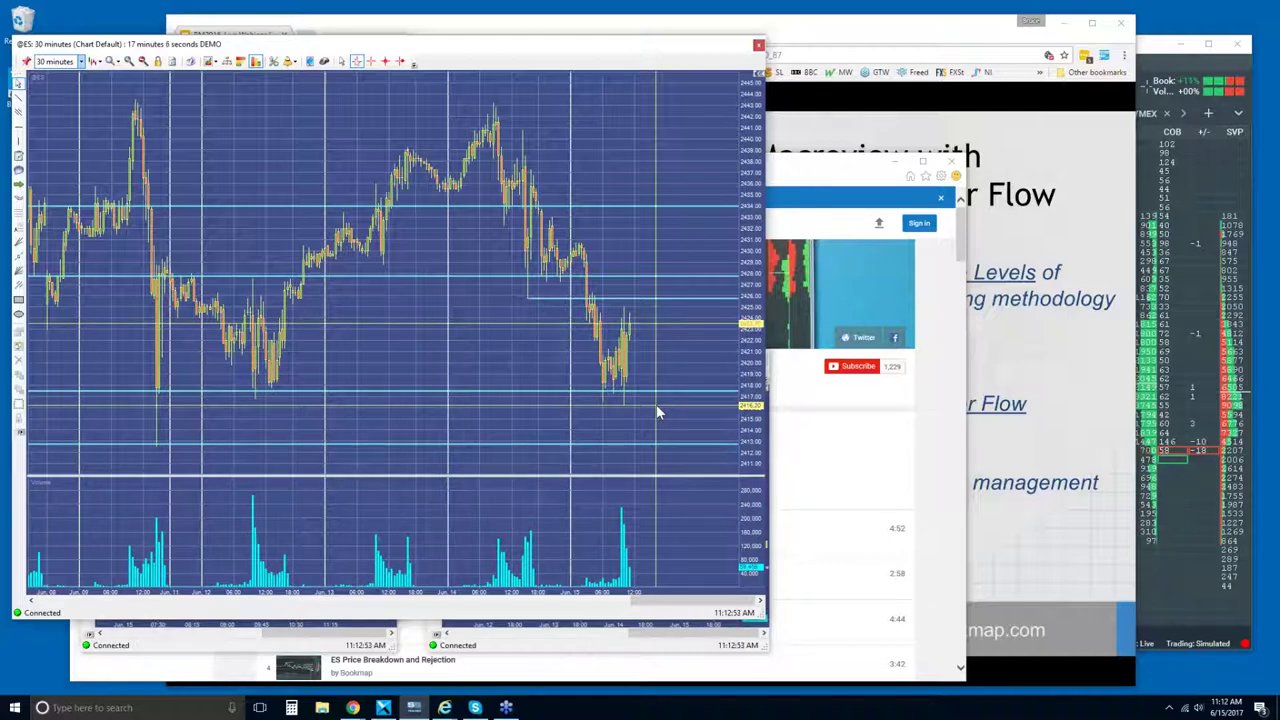
scroll(645, 360, "up", 3)
scroll(643, 358, "up", 2)
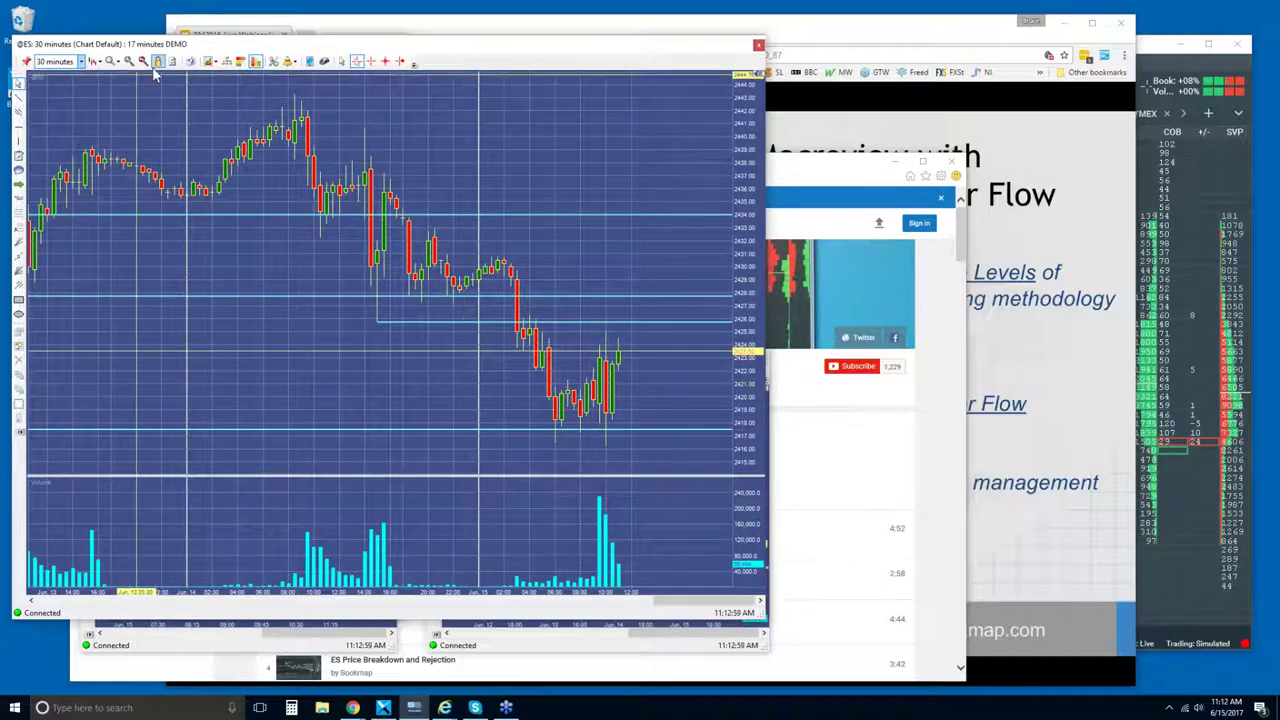
Step: Switch the ES chart to 5-minute bars
left_click(82, 62)
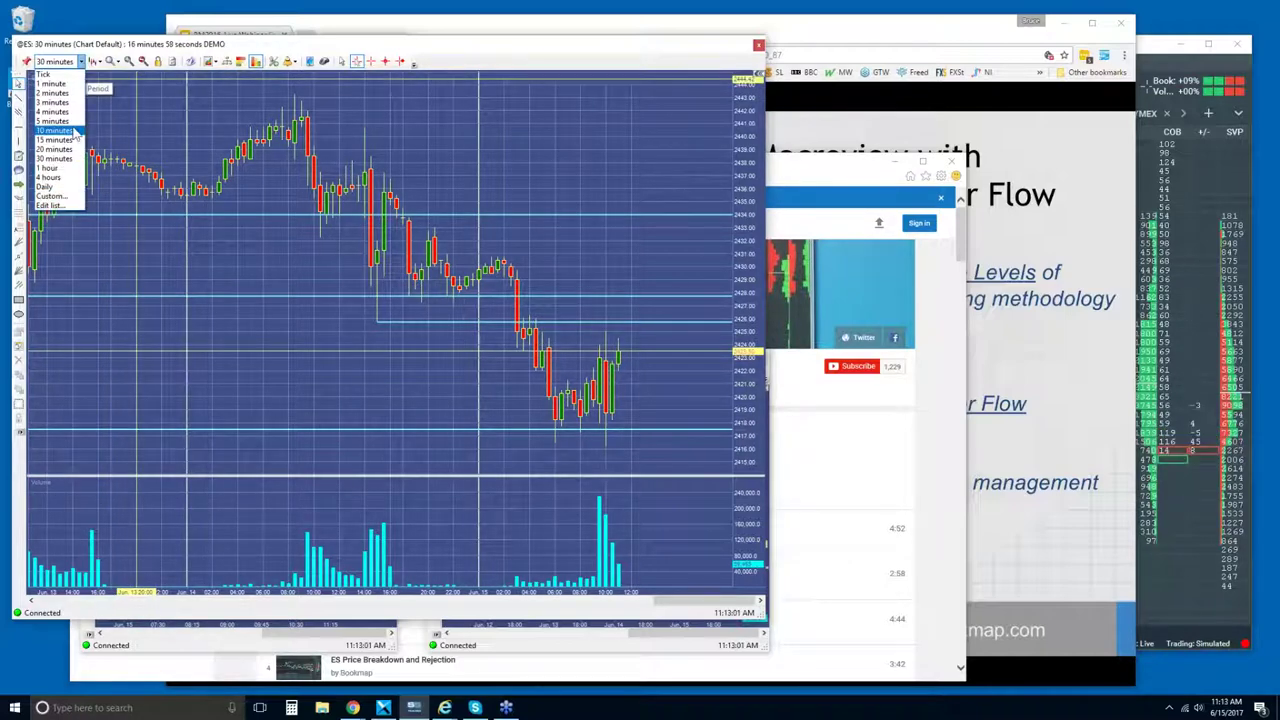
left_click(60, 121)
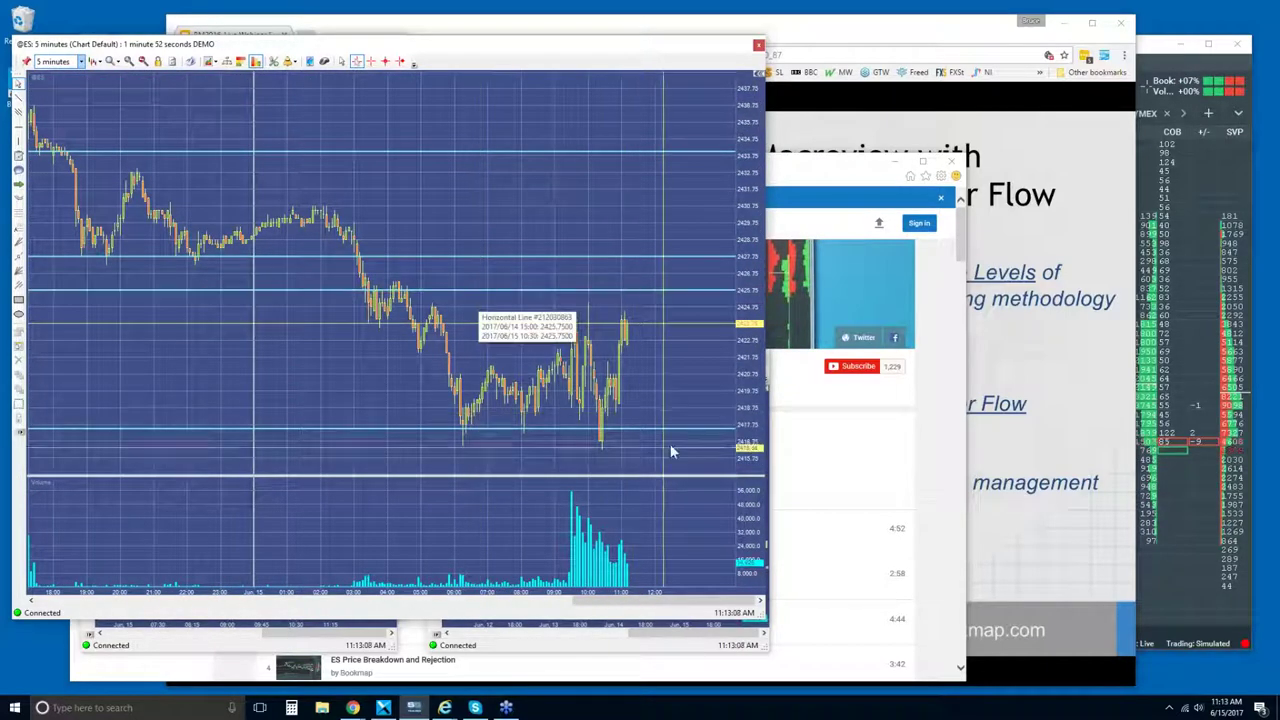
left_click_drag(658, 384, 22, 140)
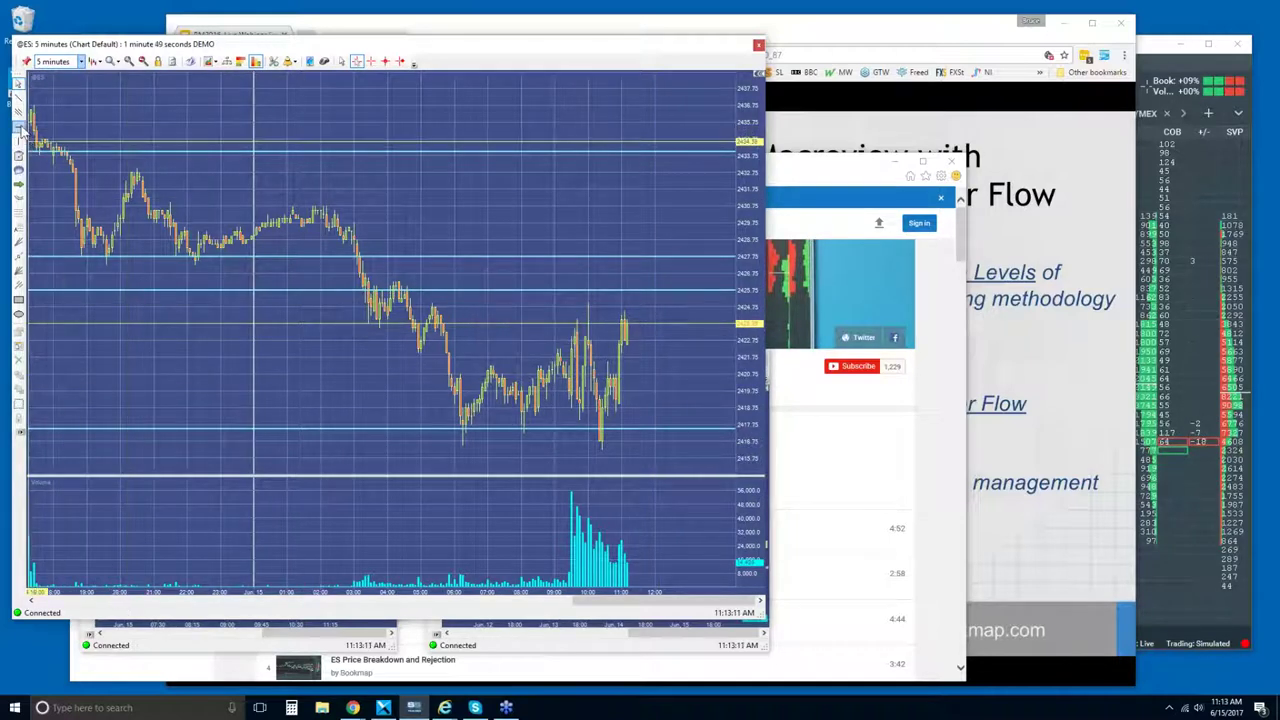
Step: Place horizontal support lines at about 2421 and 2420.50 above the recent lows
left_click(598, 406)
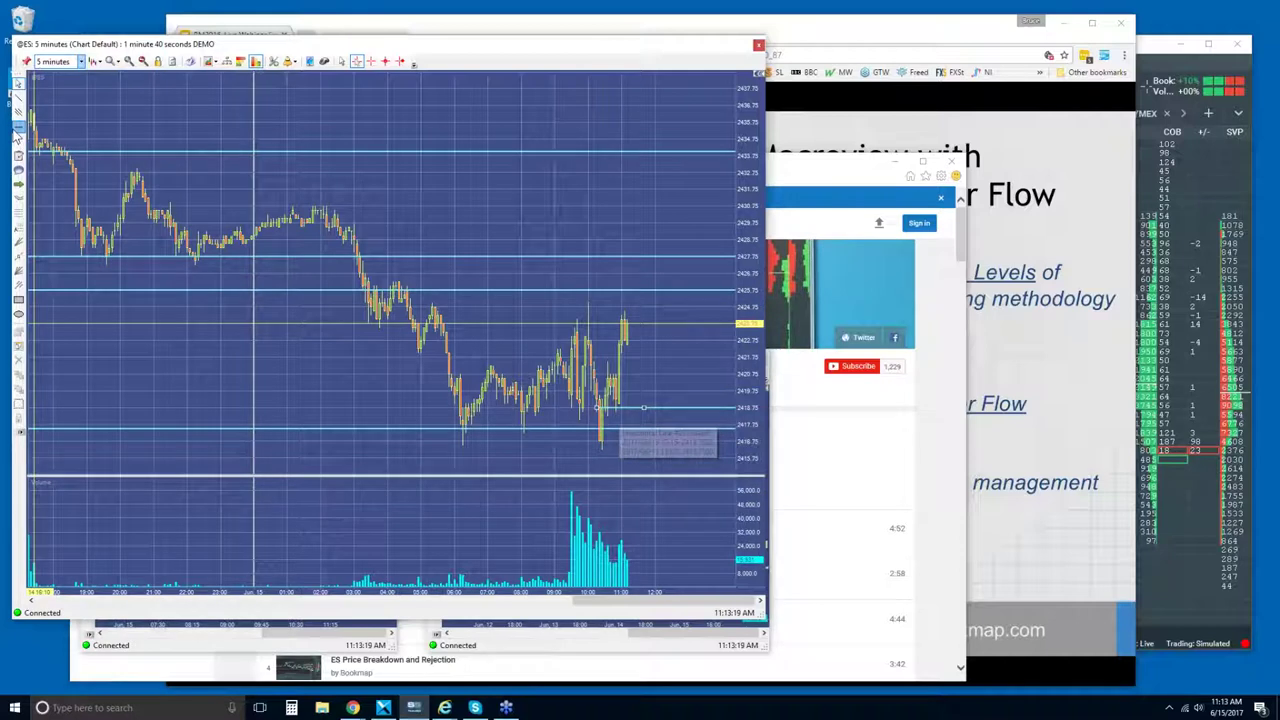
left_click_drag(628, 408, 659, 370)
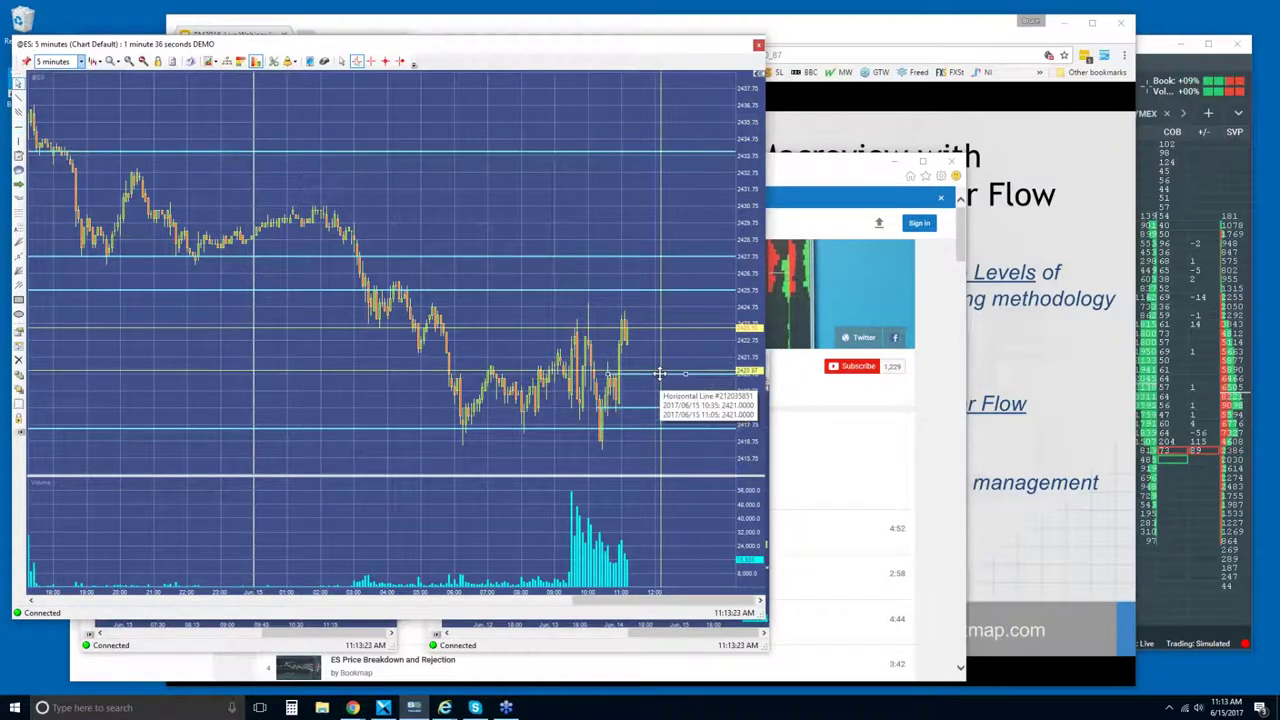
left_click_drag(648, 404, 660, 306)
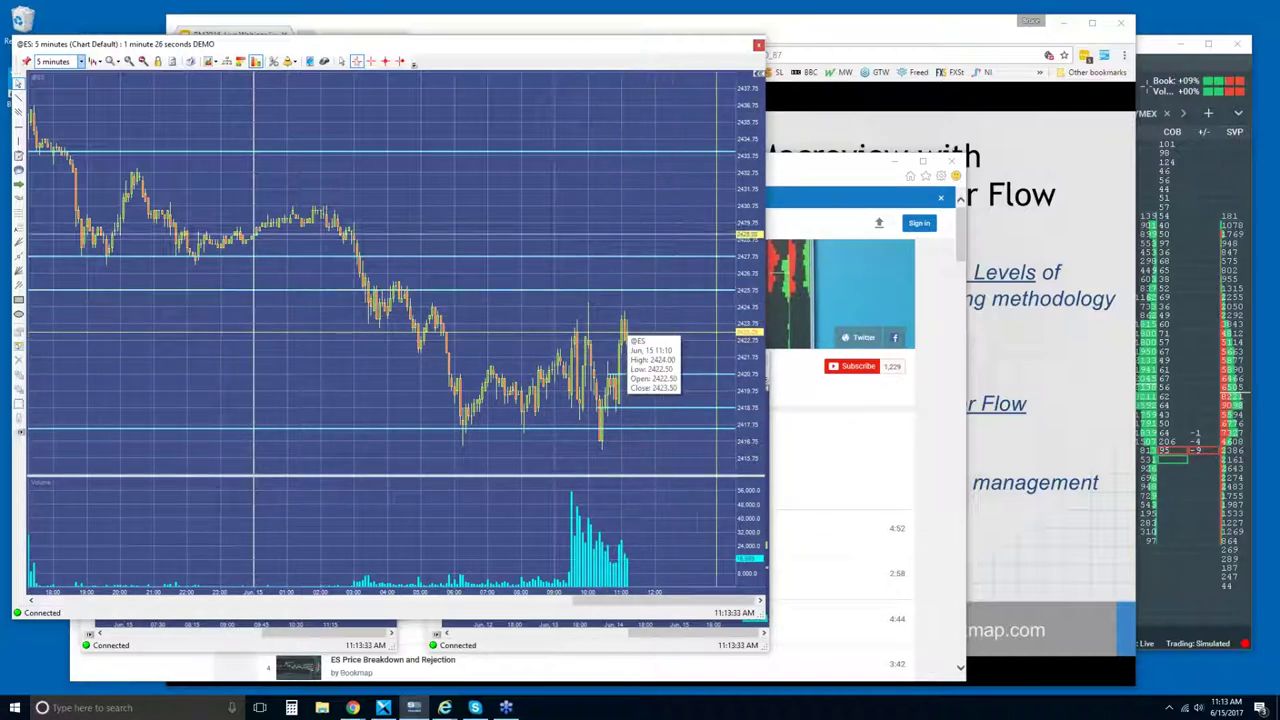
Step: Maximize Bookmap, show the ESU7.CME E-Mini S&P 500 heatmap, and widen its time span
left_click(1147, 54)
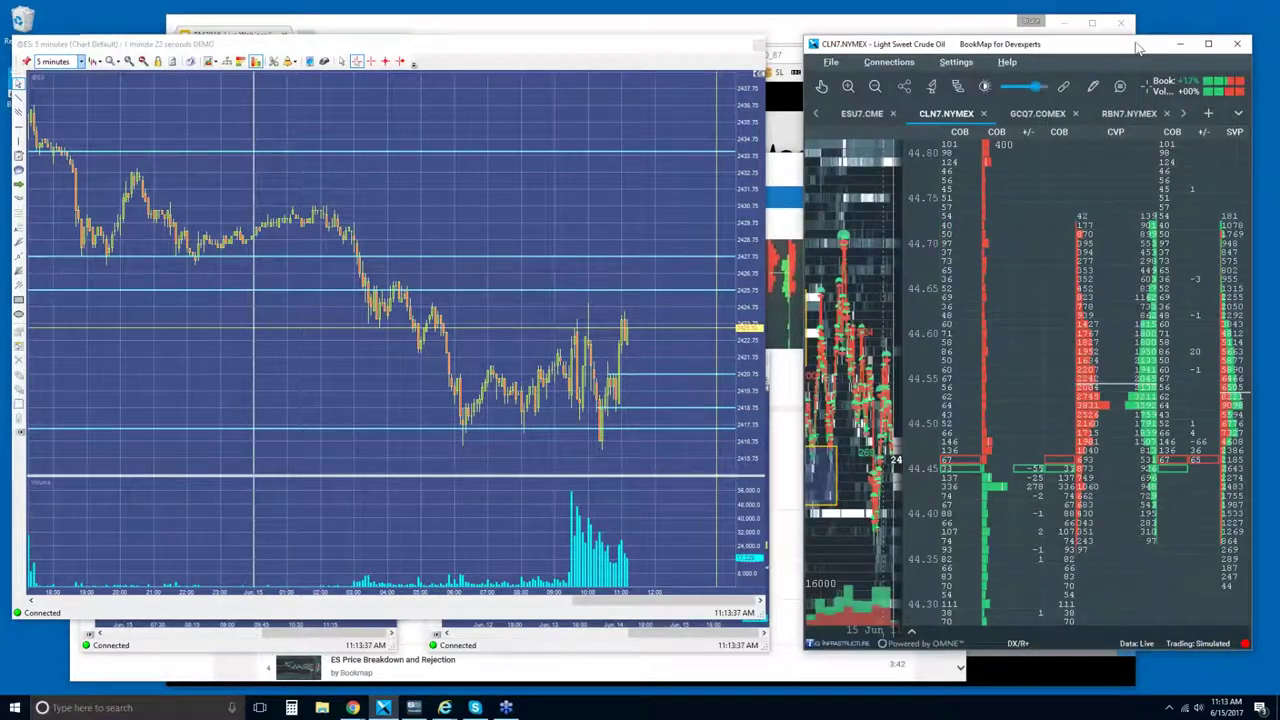
double_click(1141, 48)
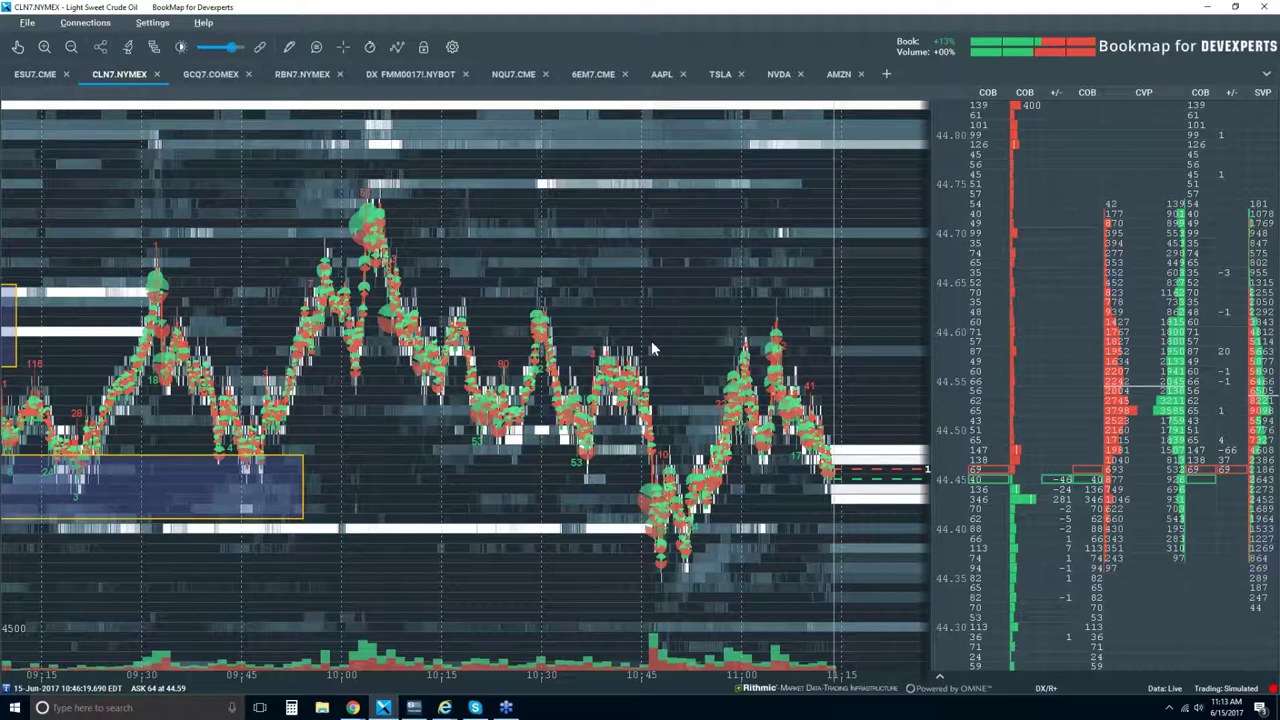
left_click(32, 77)
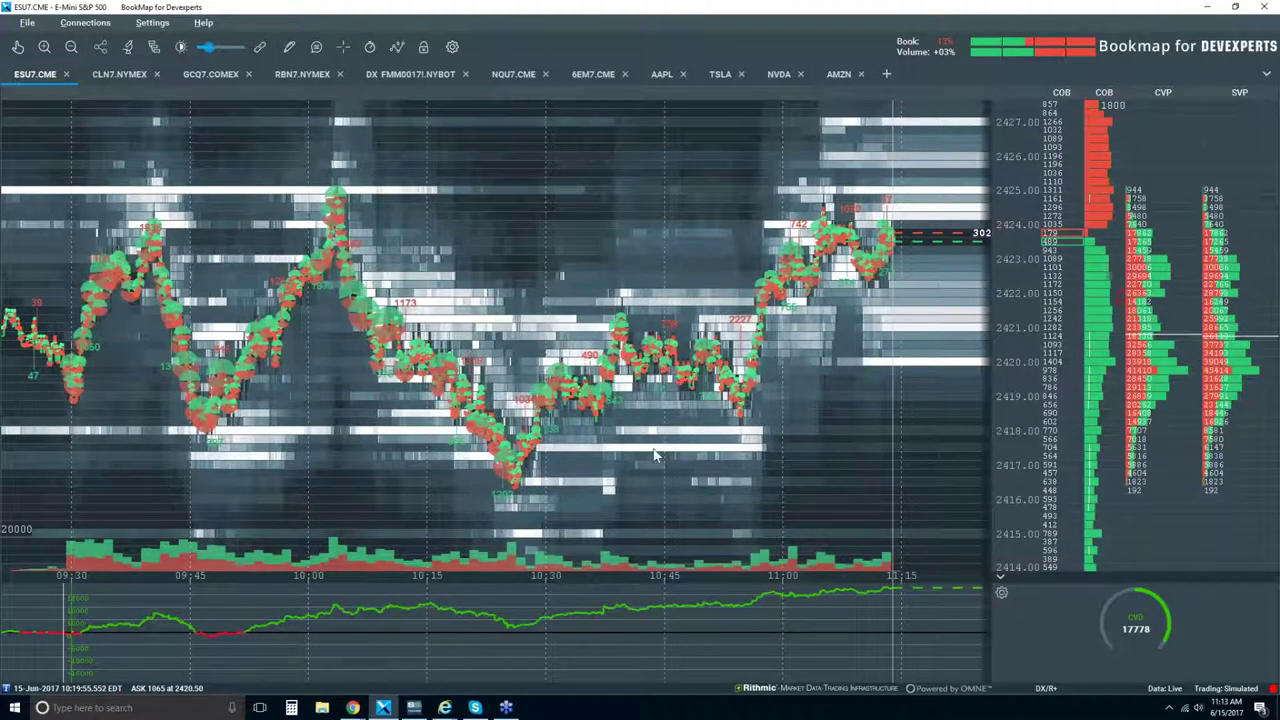
scroll(655, 455, "down", 3)
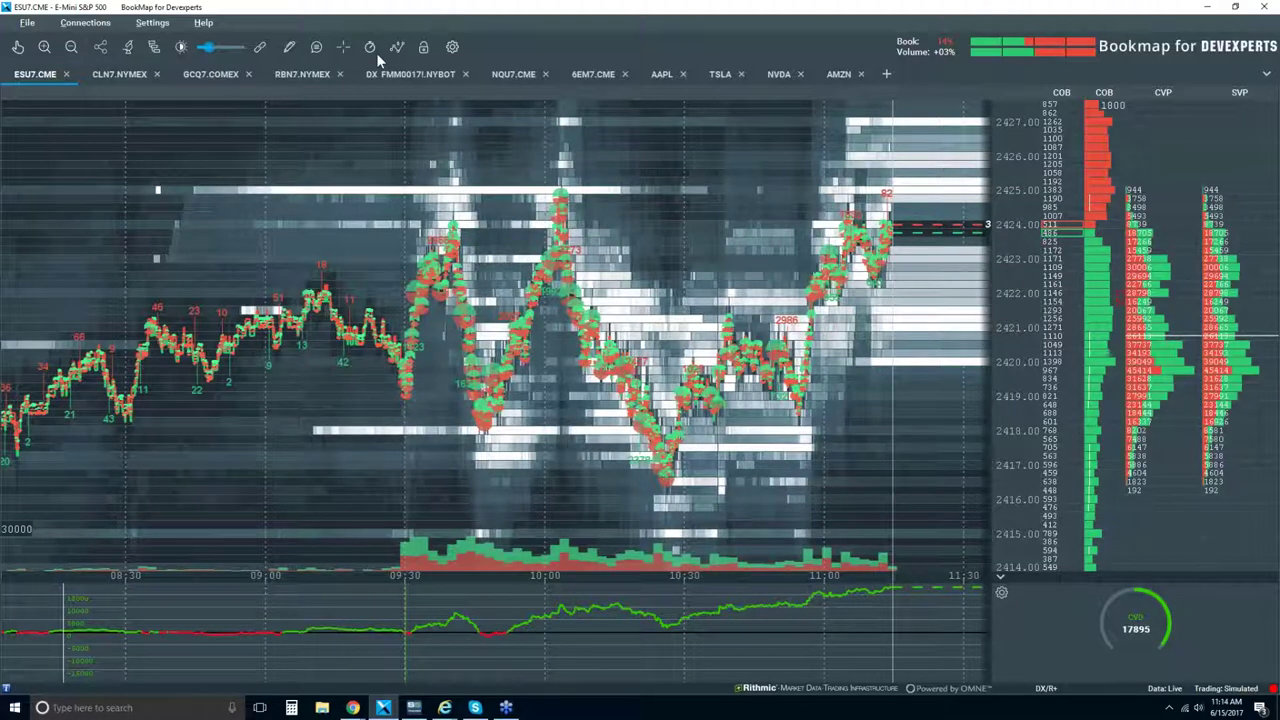
Step: Draw a yellow horizontal line near 2421 on the ESU7 heatmap, then set the drawing tool to None
left_click(290, 49)
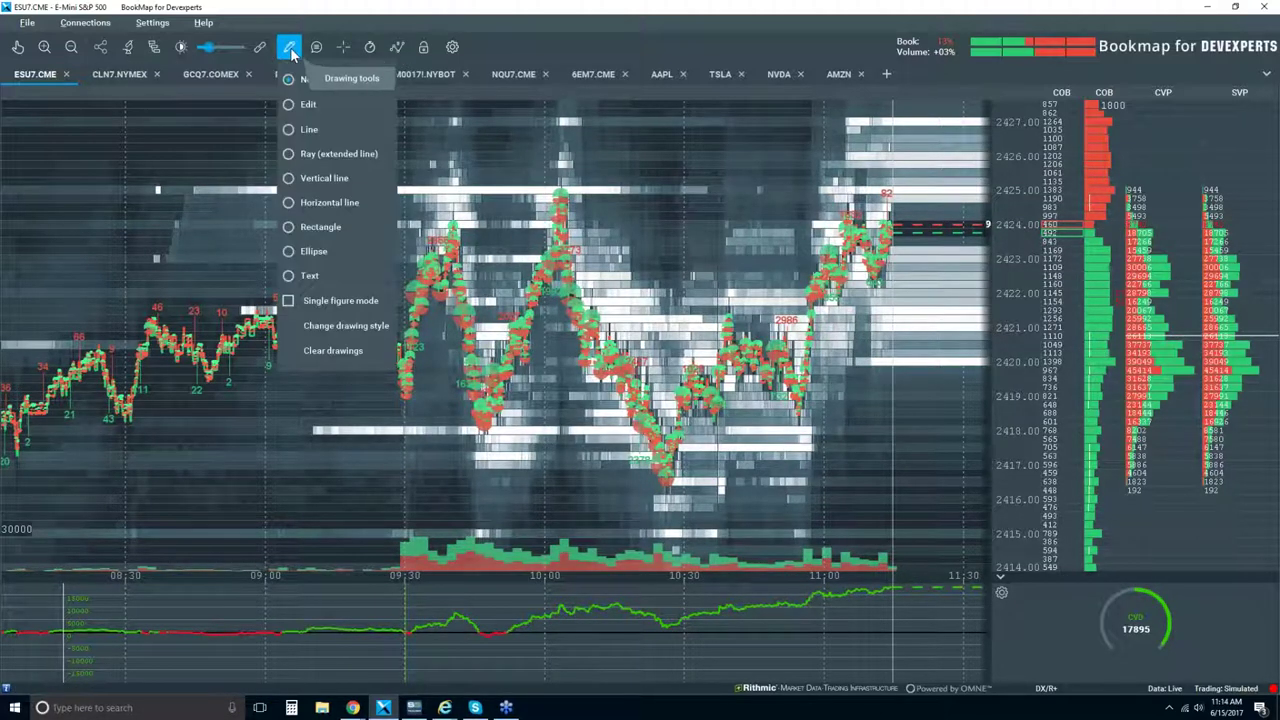
left_click(337, 203)
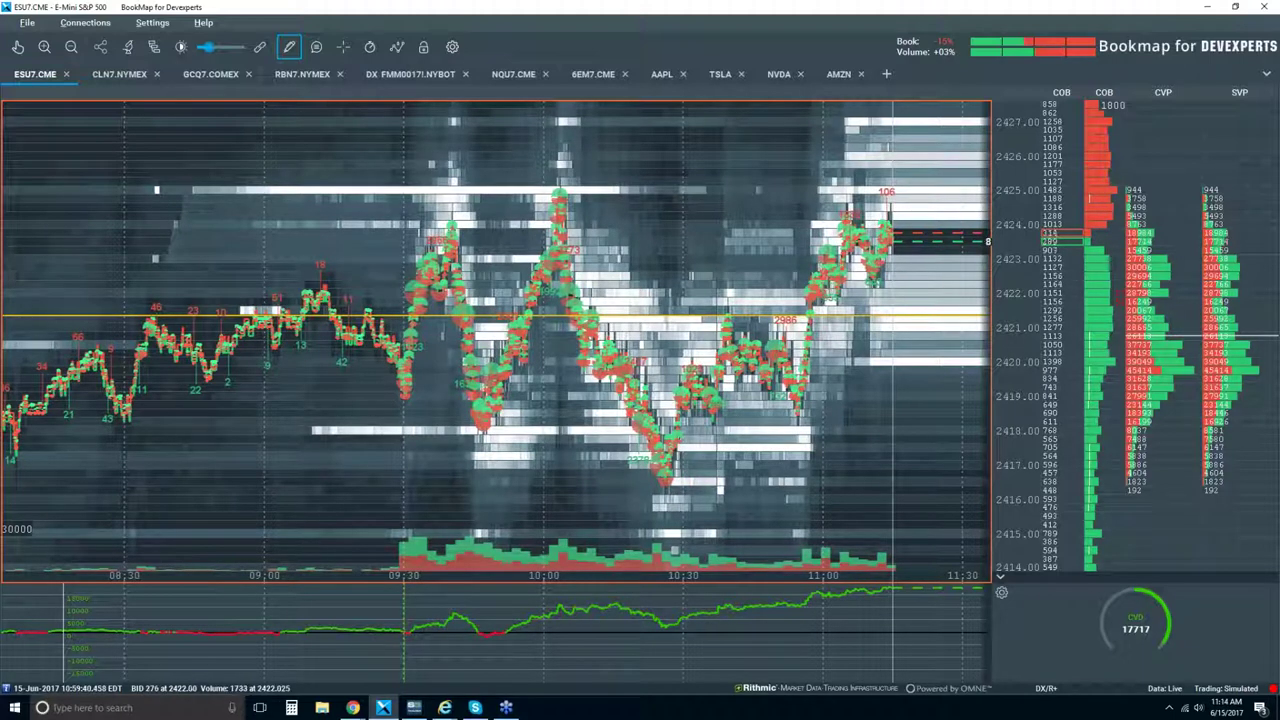
left_click(289, 47)
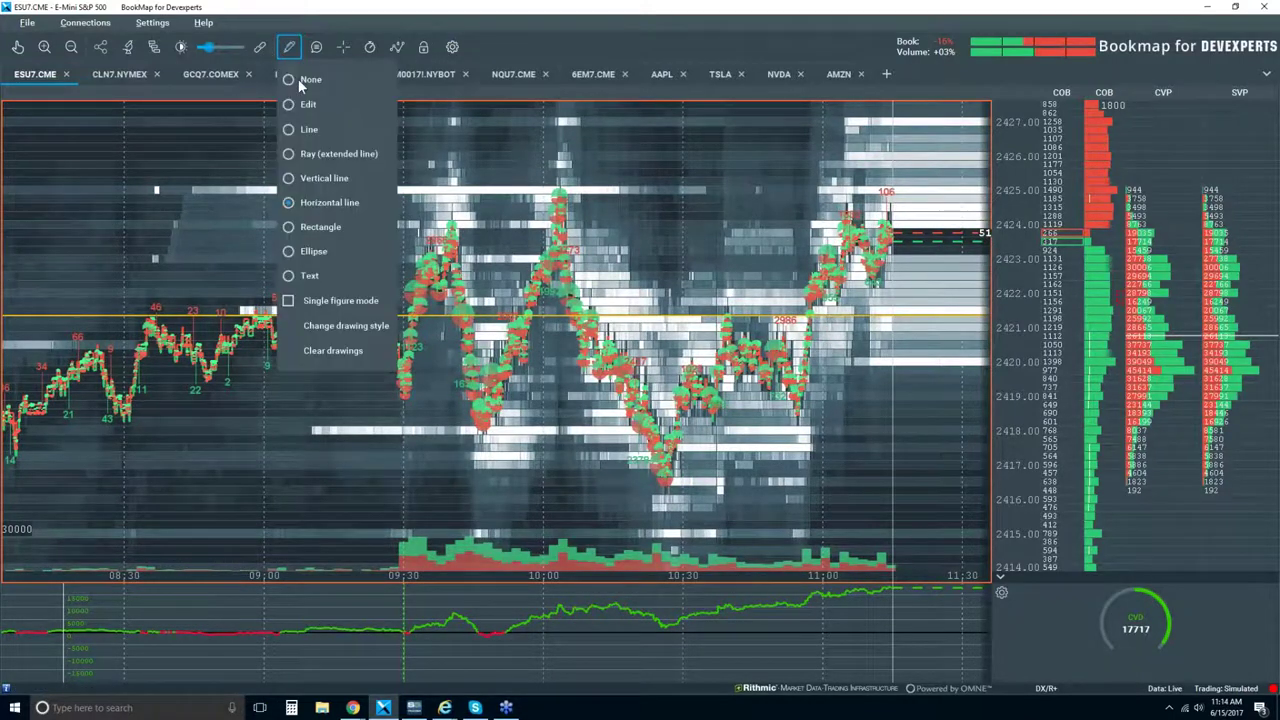
left_click(300, 83)
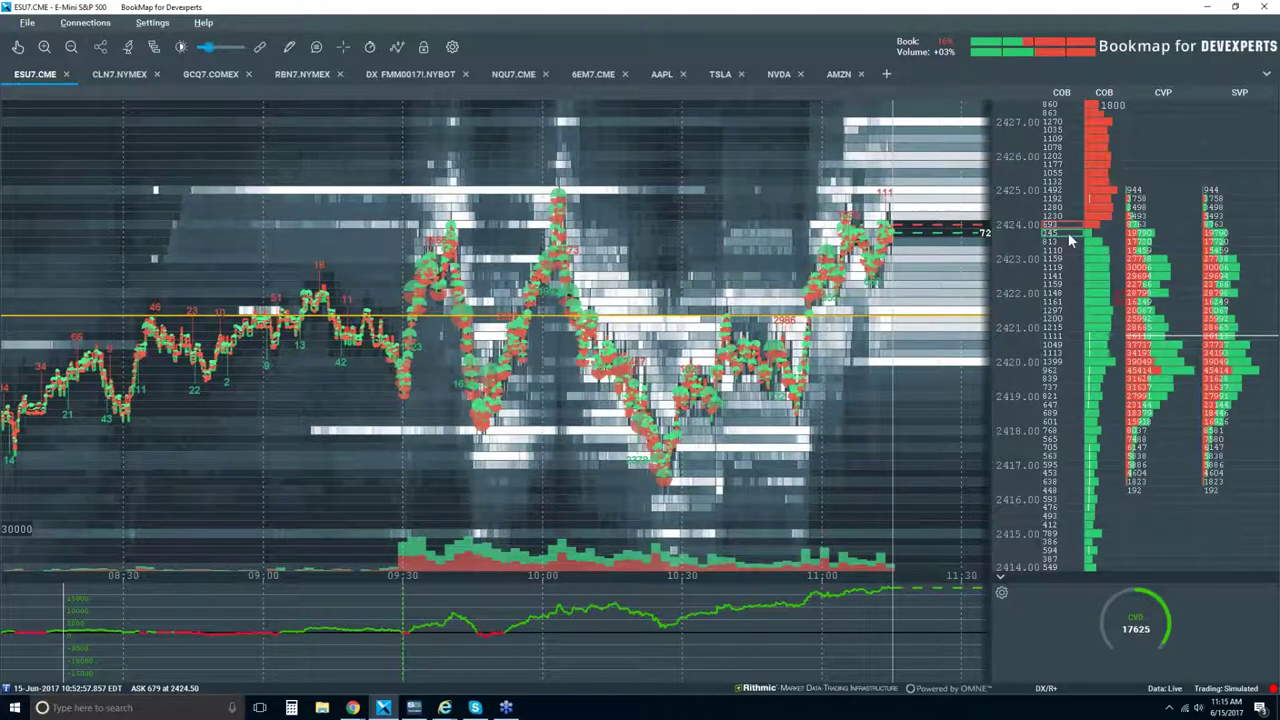
Step: Zoom the heatmap's time axis in to about 10:35–11:15
scroll(980, 225, "up", 1)
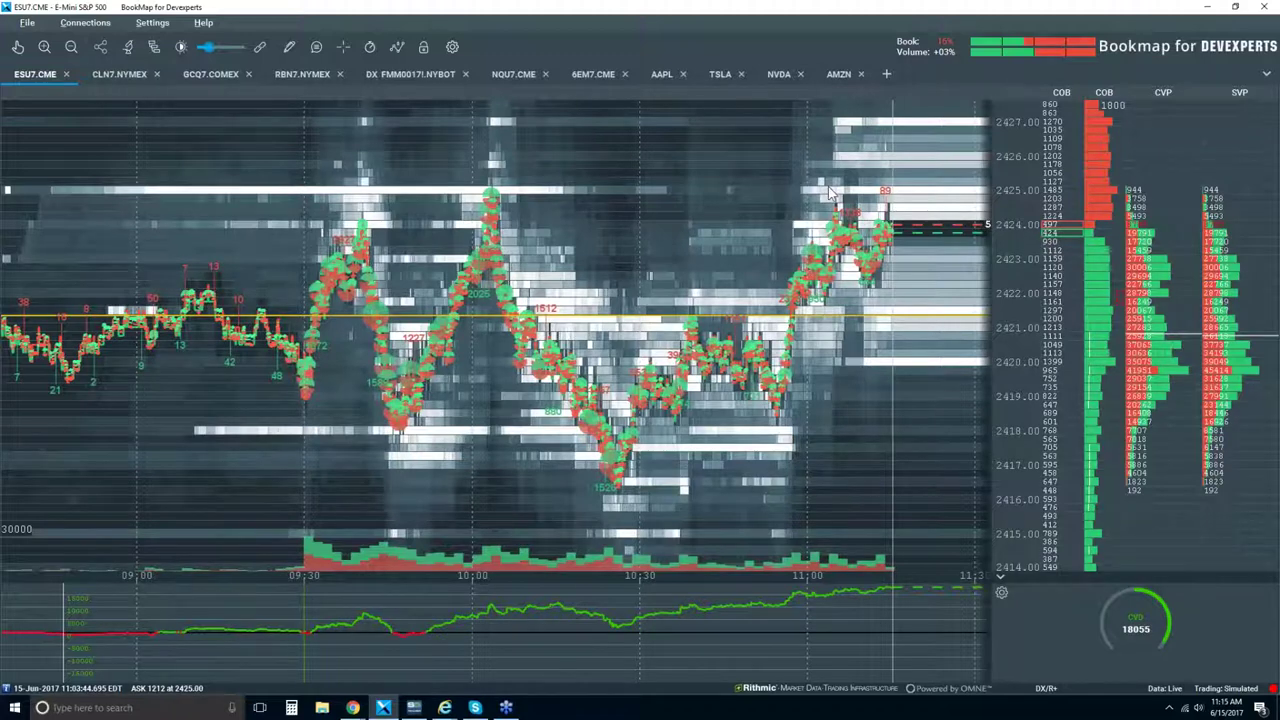
scroll(828, 192, "up", 1)
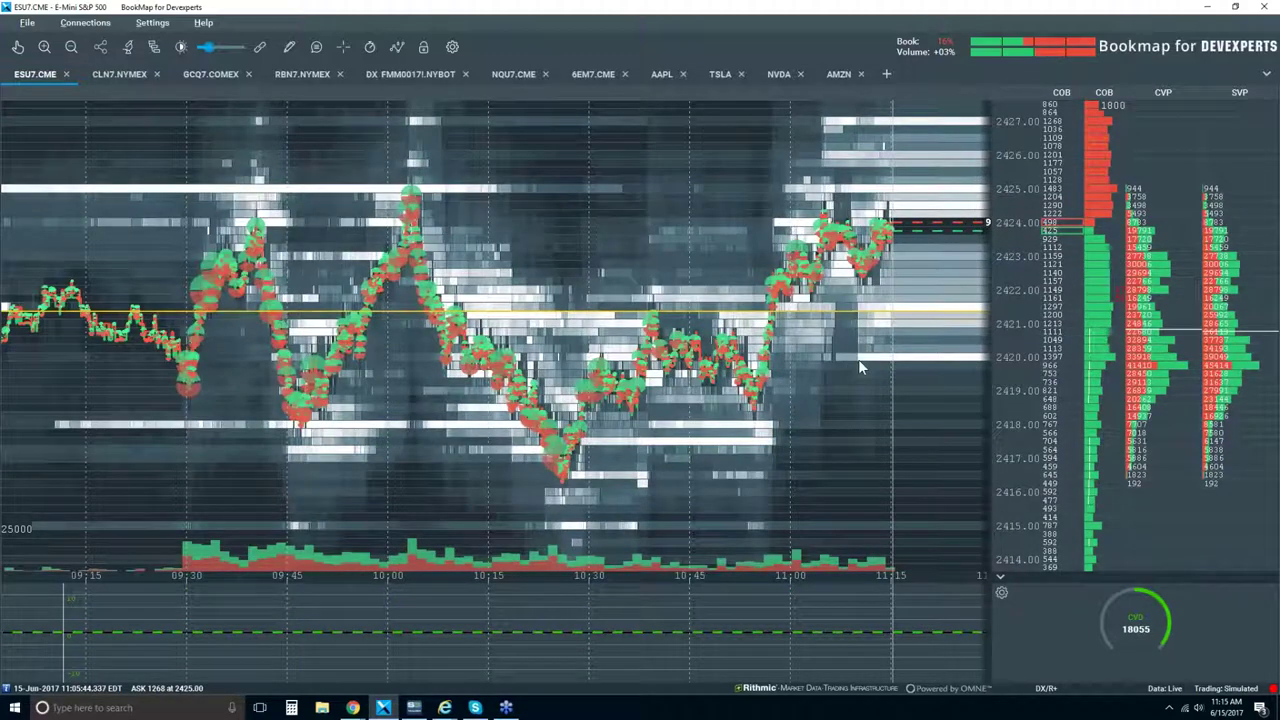
scroll(990, 508, "up", 5)
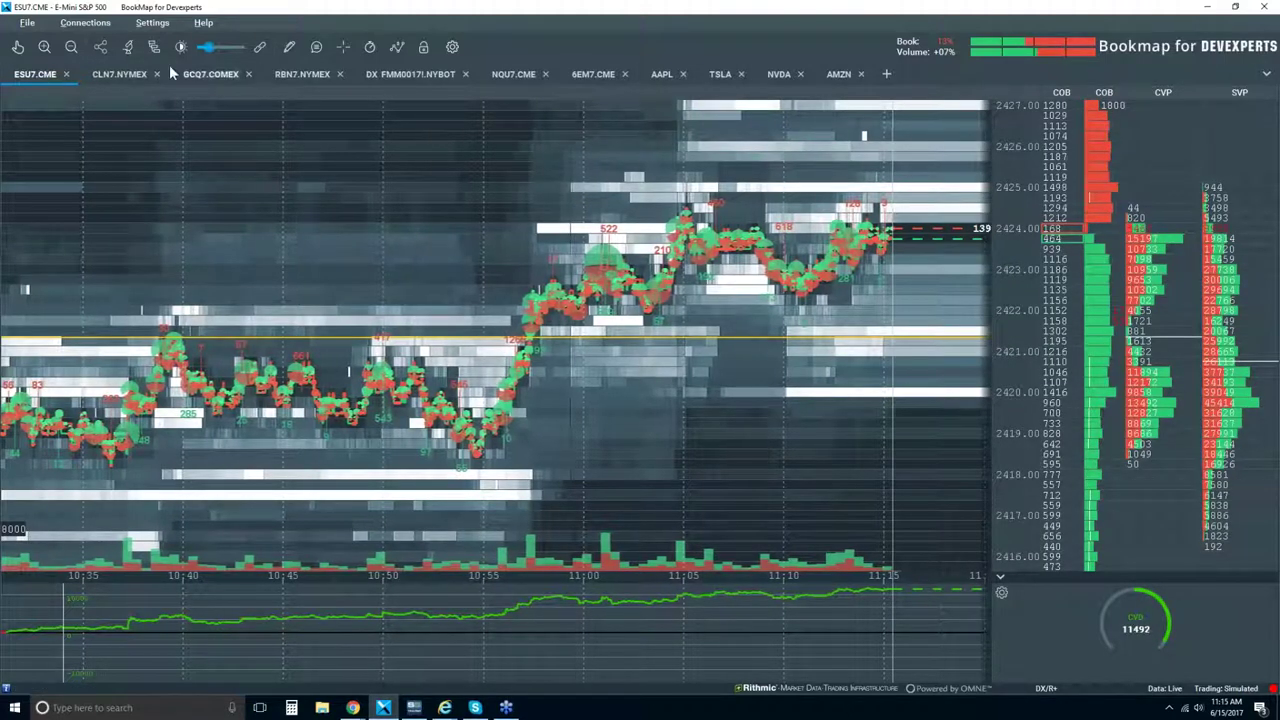
Step: Disable the Cumulative Volume Delta study in the ESU7.CME studies configuration
left_click(124, 52)
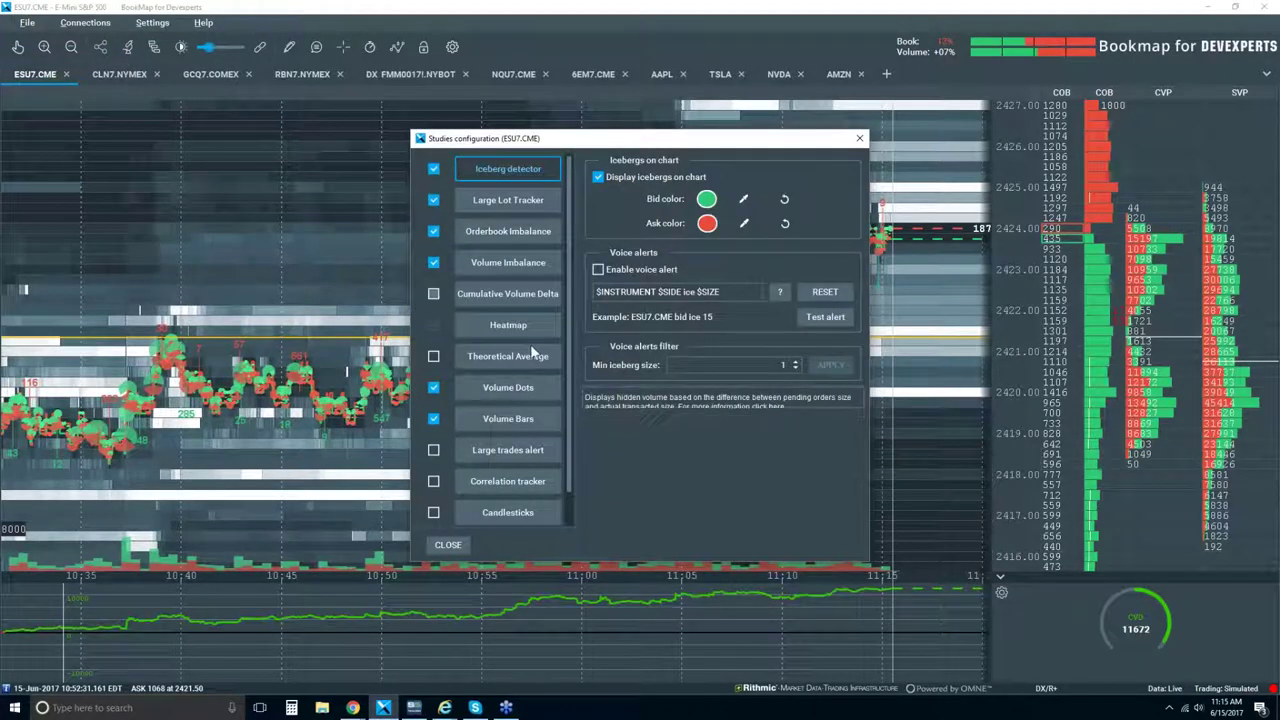
left_click(433, 293)
left_click(862, 140)
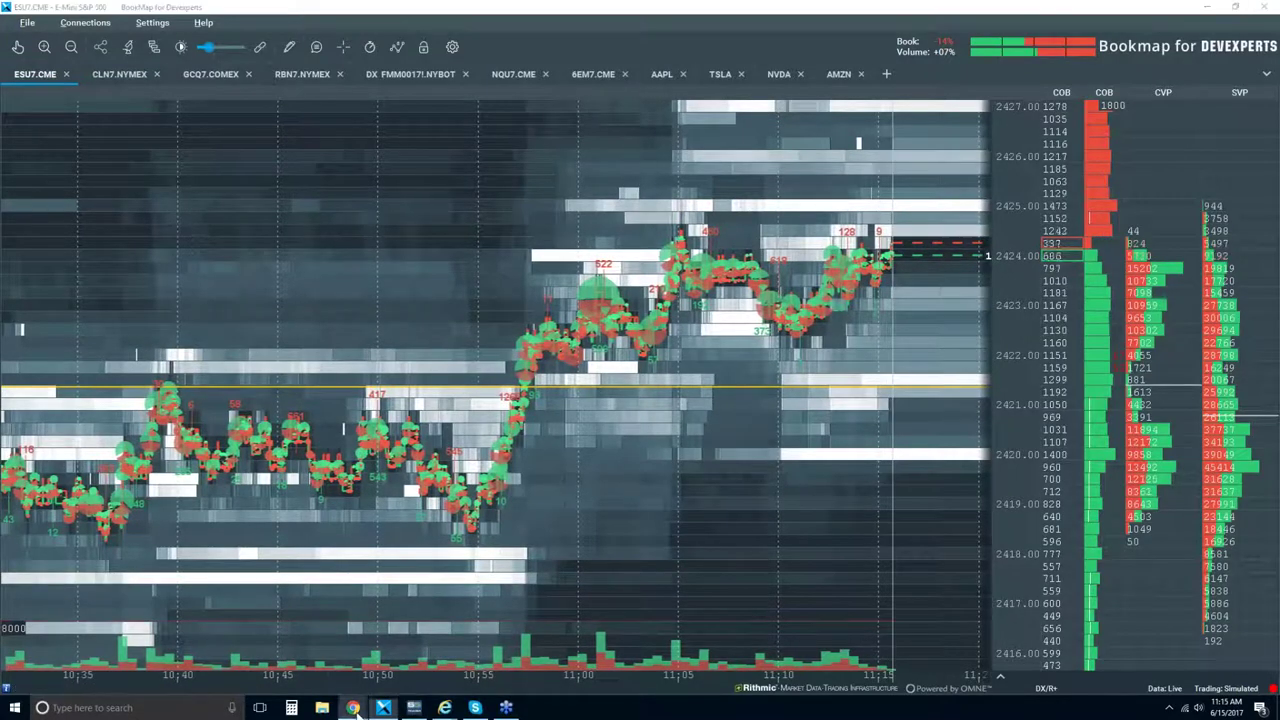
Step: Bring up the Google Slides presentation and step back to the first slide
mouse_move(353, 707)
left_click(480, 645)
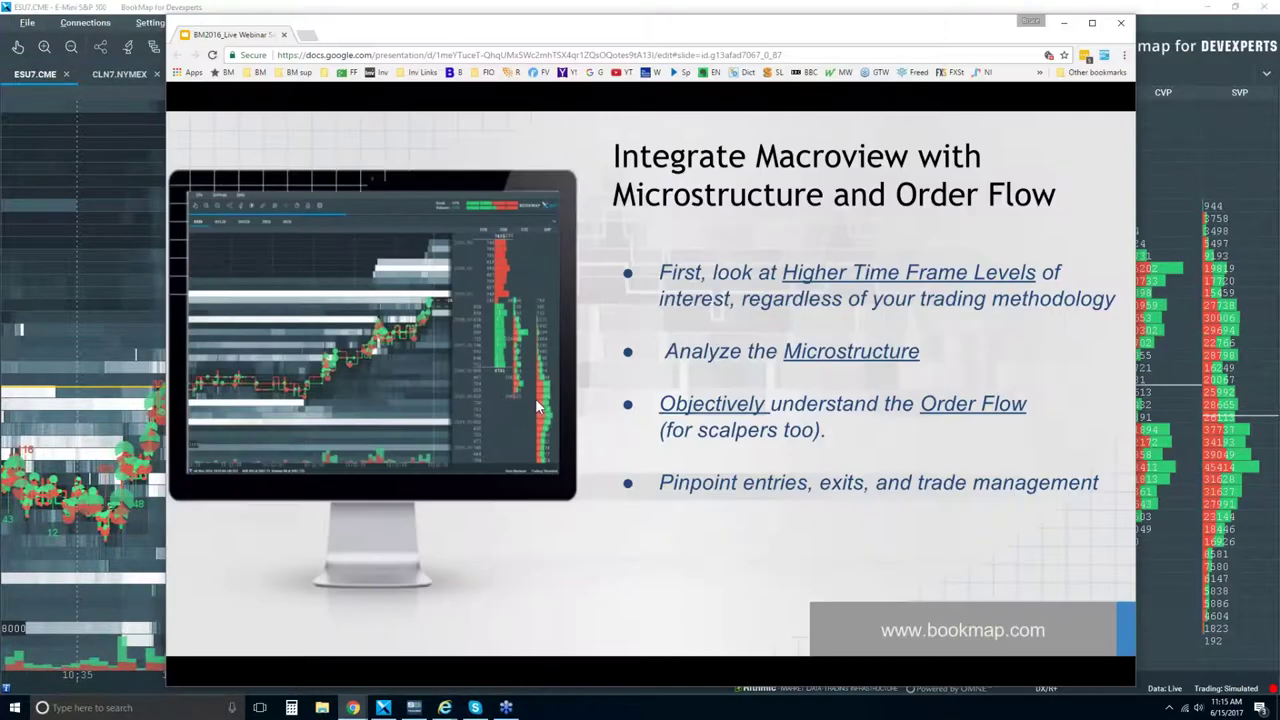
left_click(737, 345)
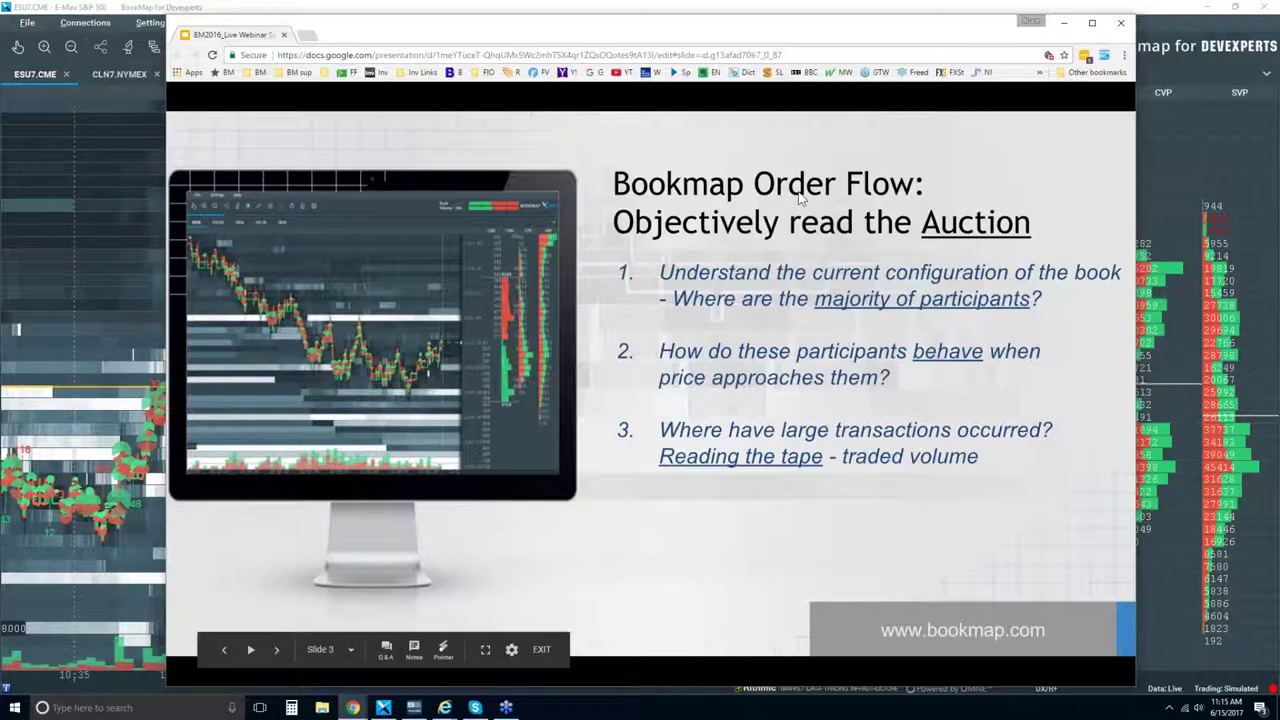
key("Left")
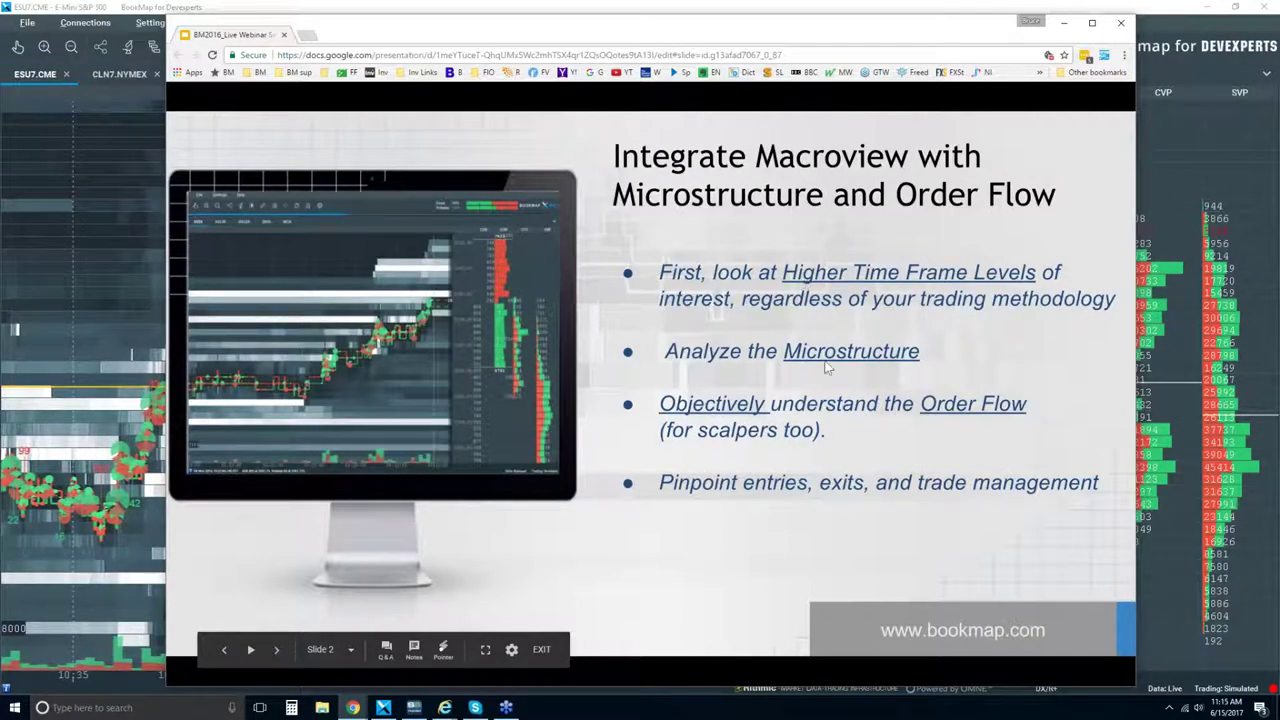
key("Left")
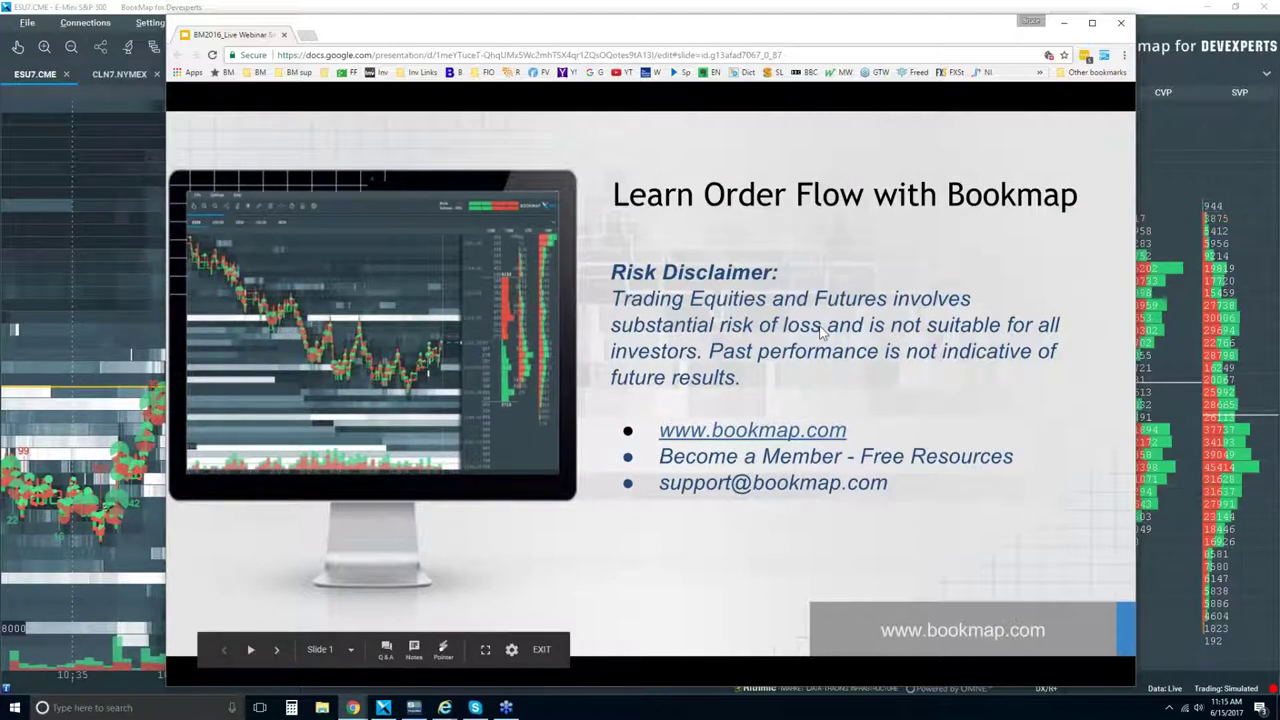
Step: Advance past 'Integrate Macroview' to the 'Bookmap Order Flow' slide, then return to Bookmap
key("Right")
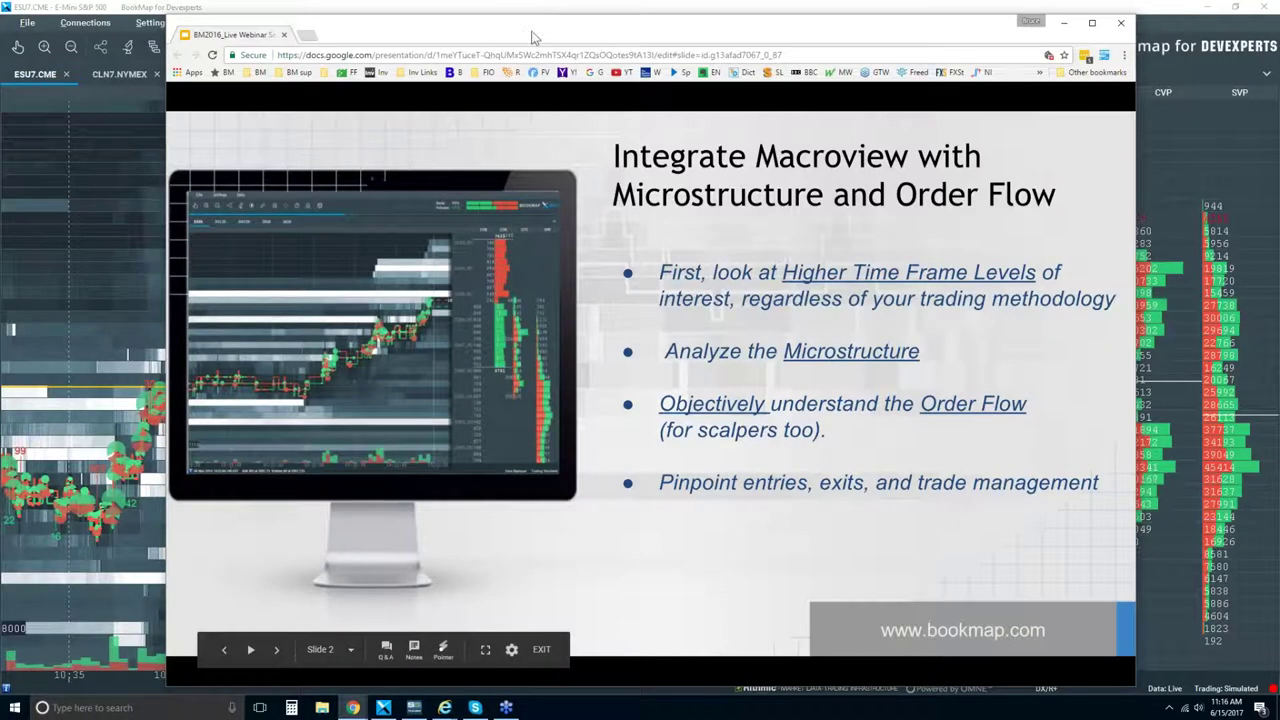
left_click_drag(532, 37, 526, 41)
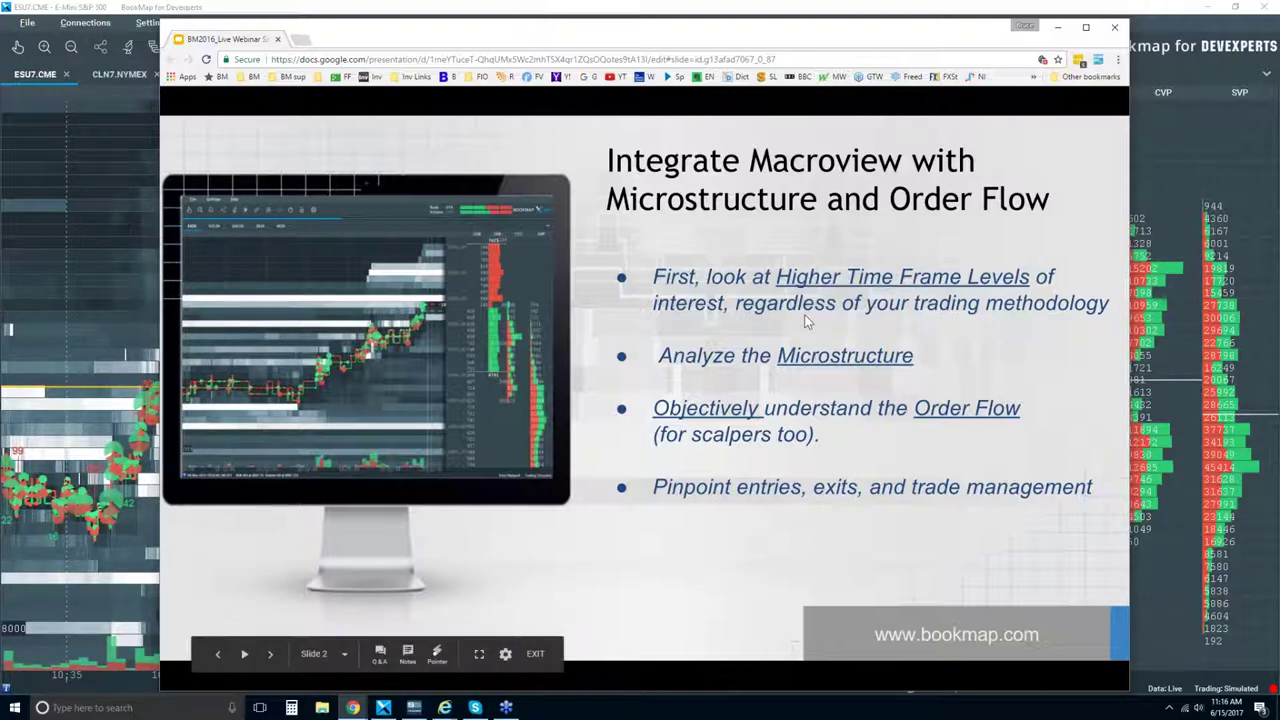
key("Right")
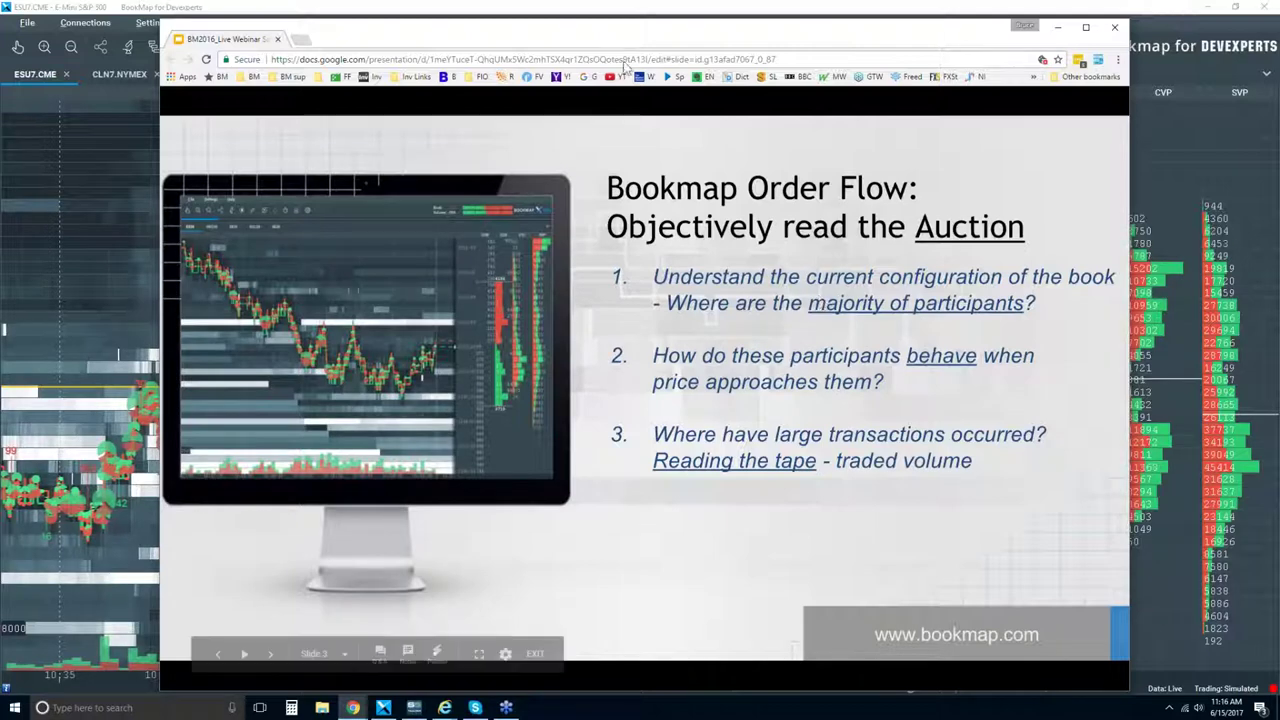
left_click(521, 12)
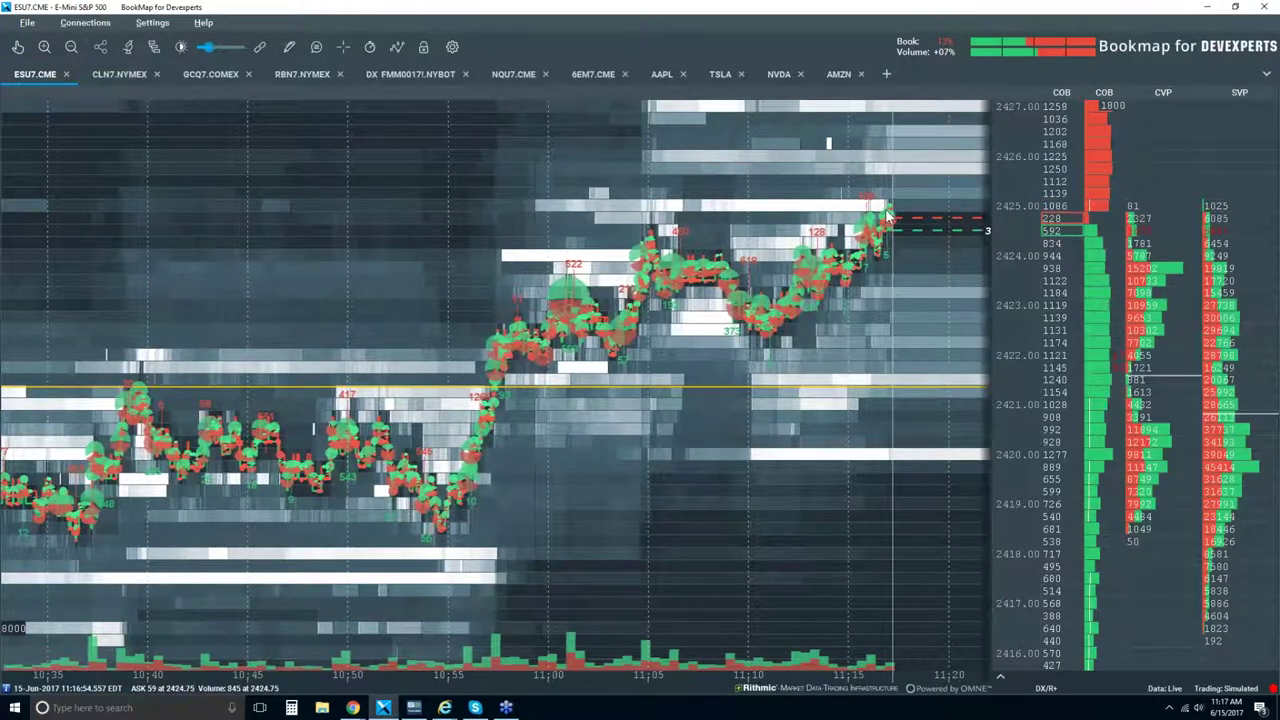
Step: After a glance at the slides, zoom Bookmap's heatmap to roughly 11:02–11:20, 2420–2427
key("alt+Tab")
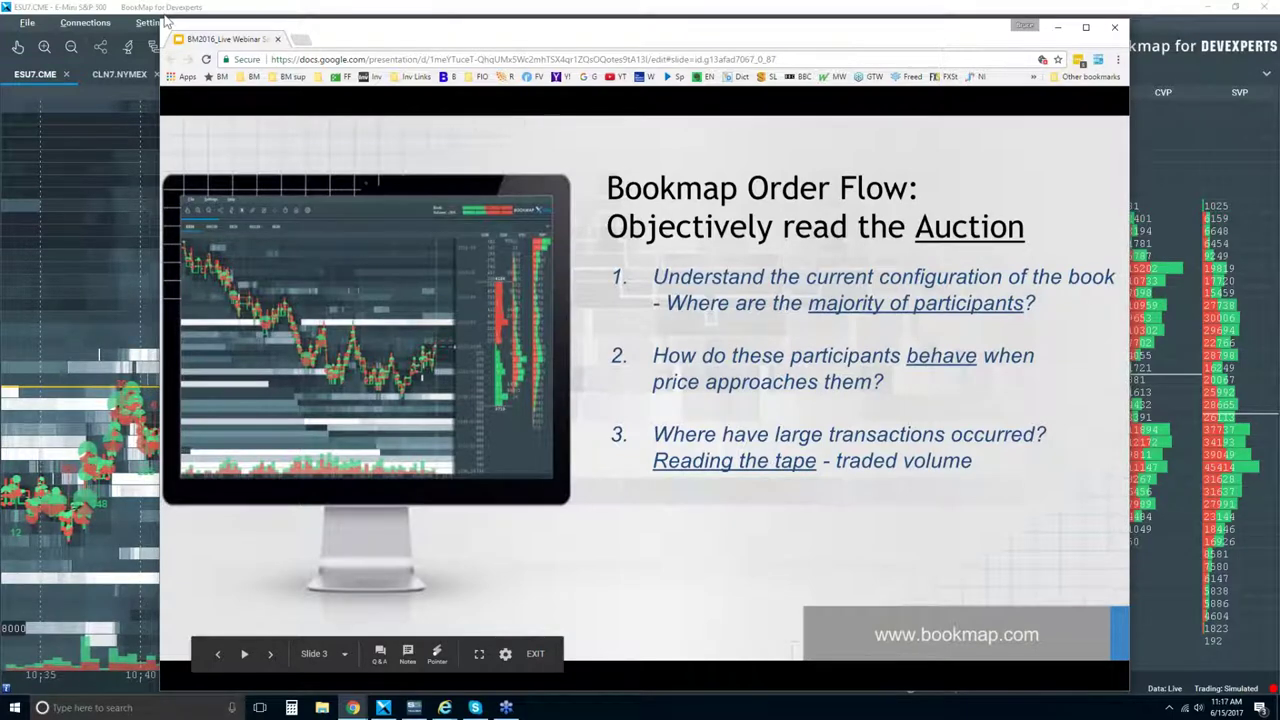
left_click(137, 677)
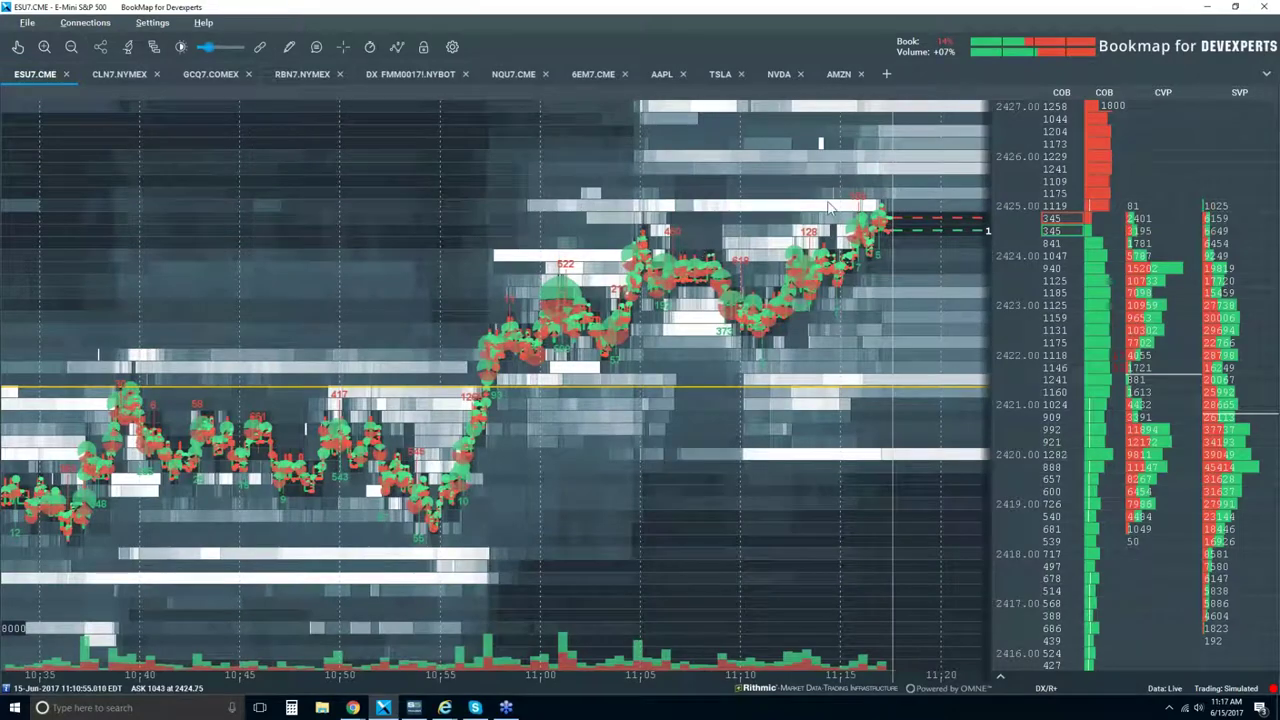
scroll(829, 207, "up", 2)
scroll(830, 208, "up", 2)
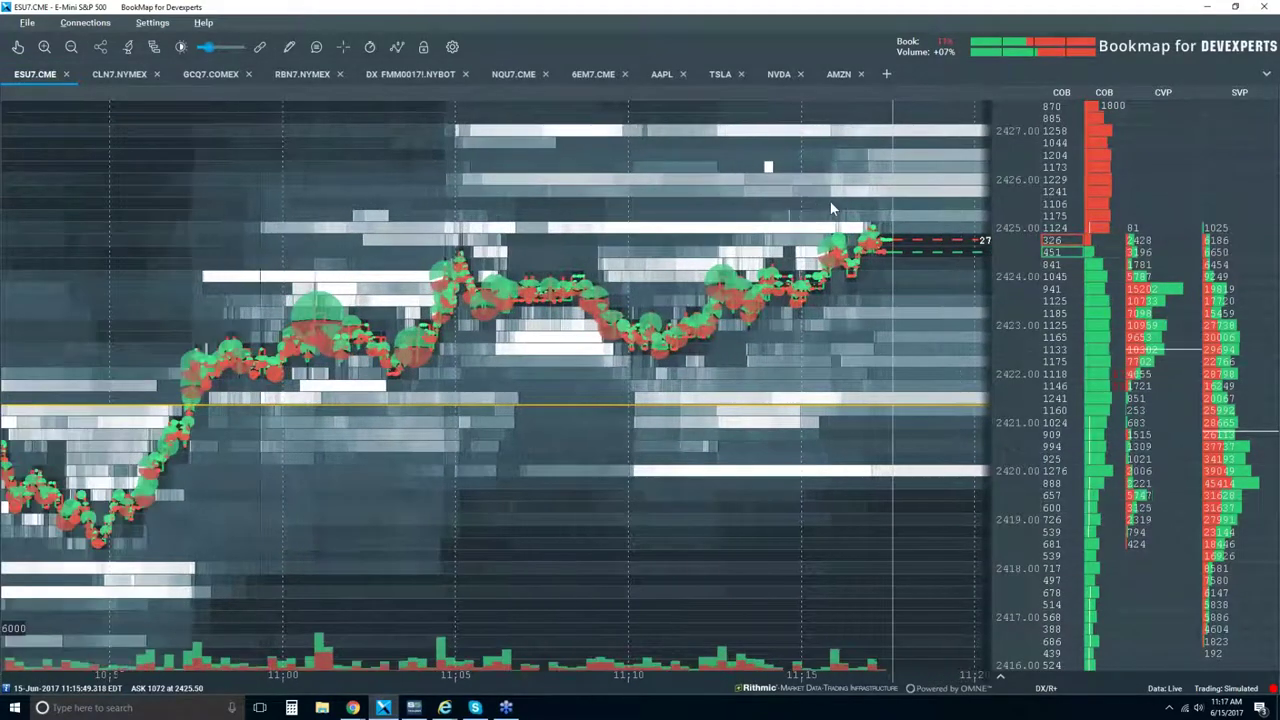
scroll(830, 201, "up", 1)
scroll(840, 240, "up", 1)
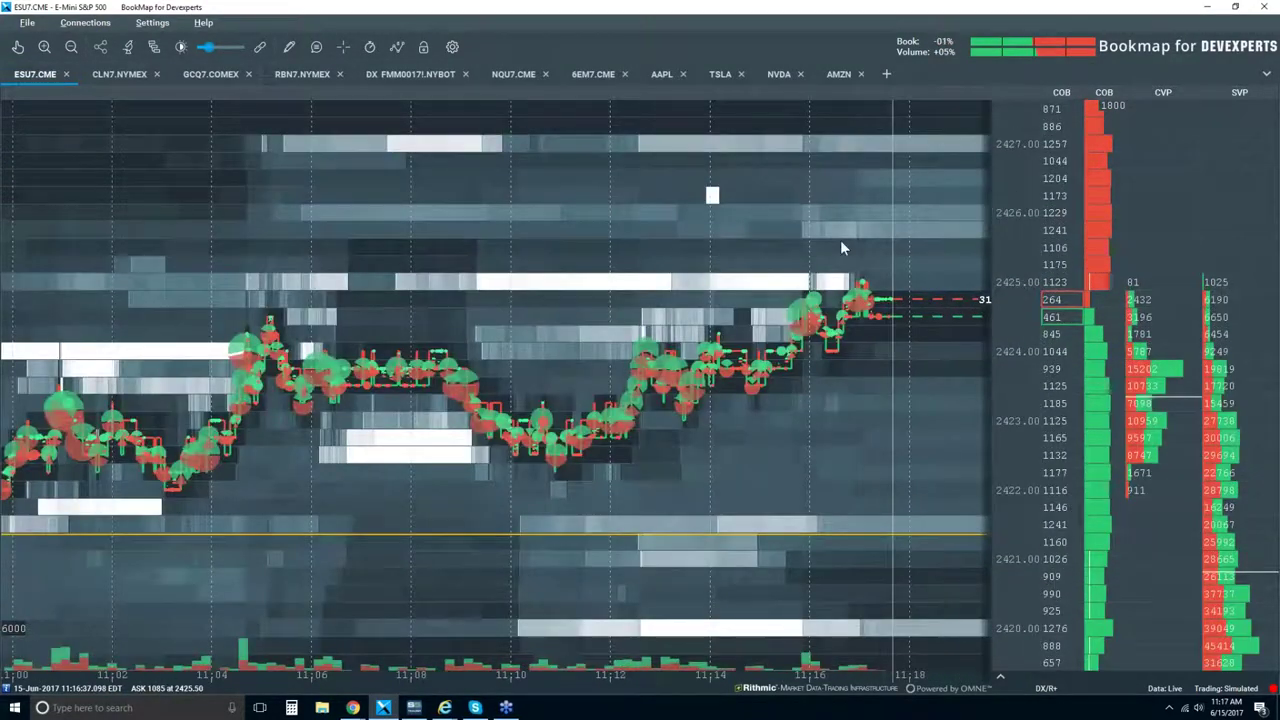
scroll(841, 243, "up", 2)
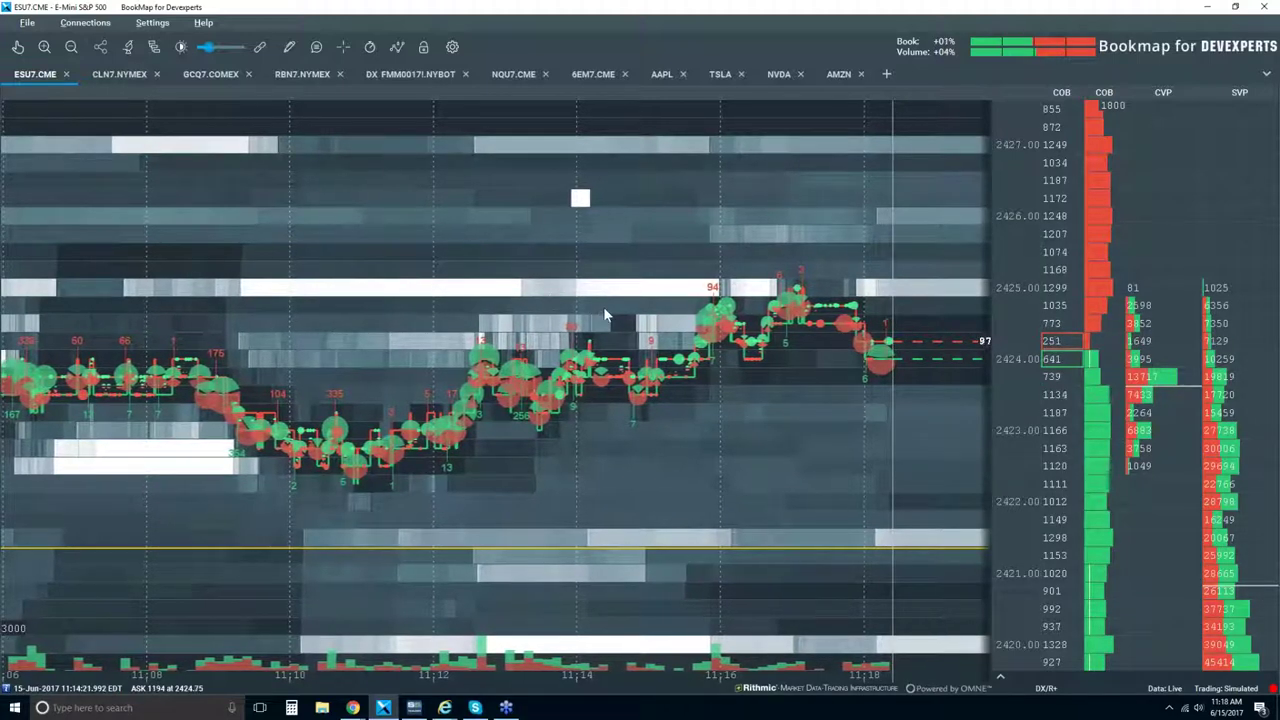
scroll(604, 312, "down", 2)
scroll(603, 308, "down", 2)
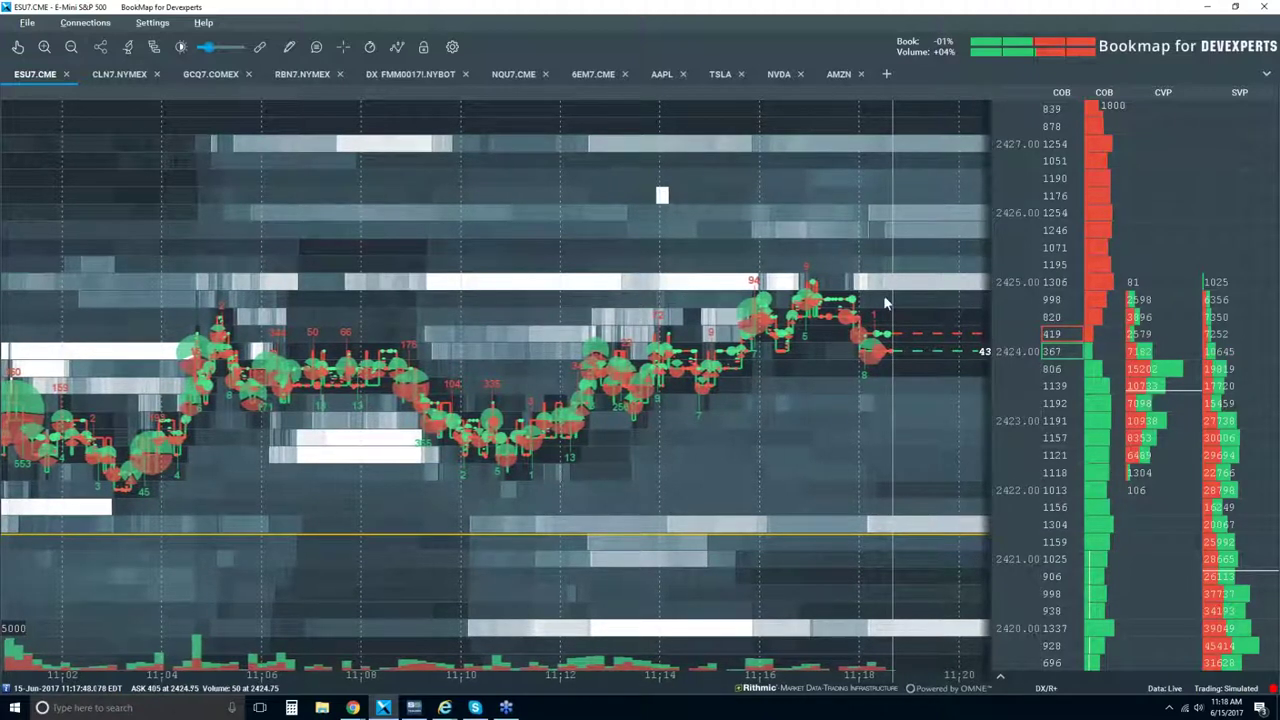
Step: Turn Volume Dots off so only the red and green price lines show
left_click(396, 47)
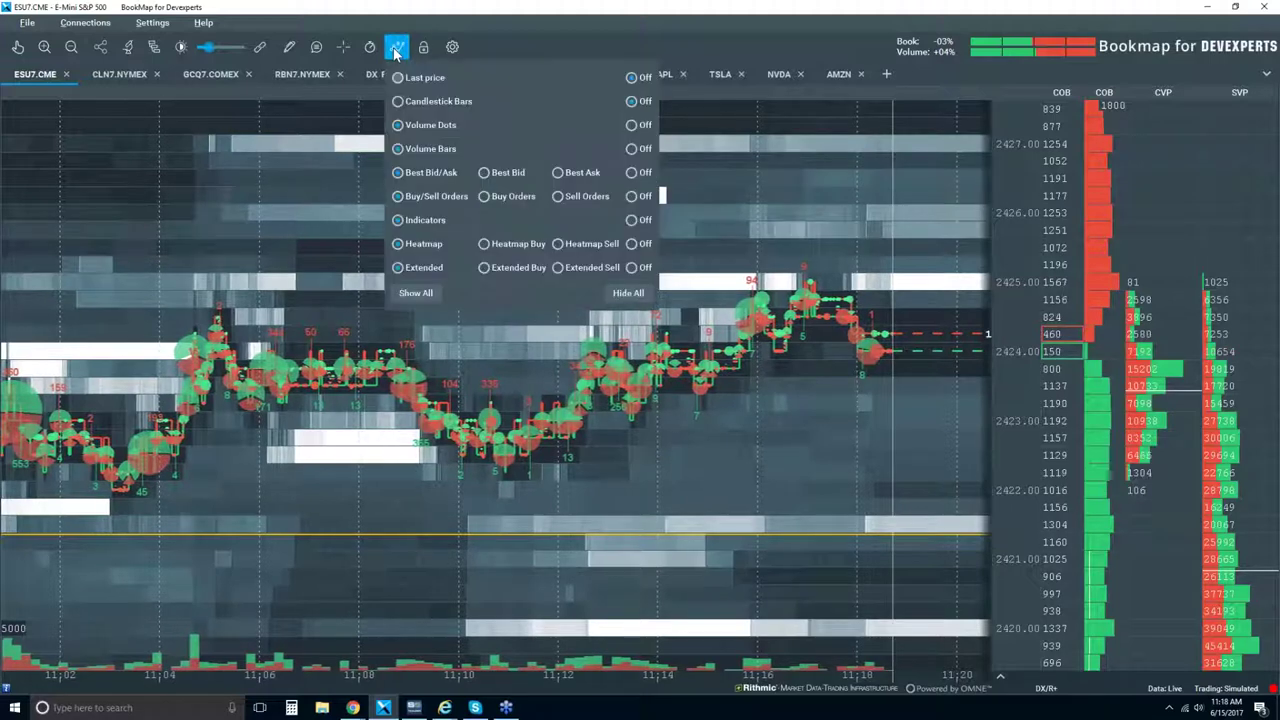
left_click(632, 125)
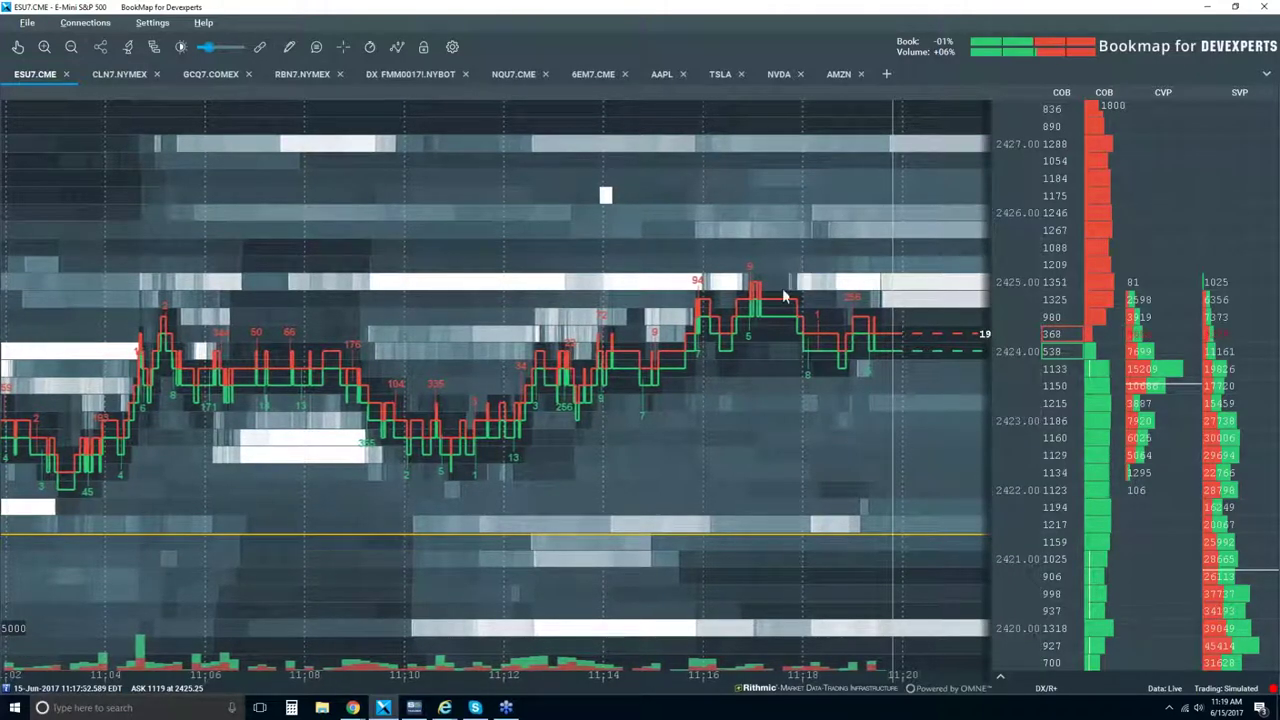
scroll(790, 285, "down", 3)
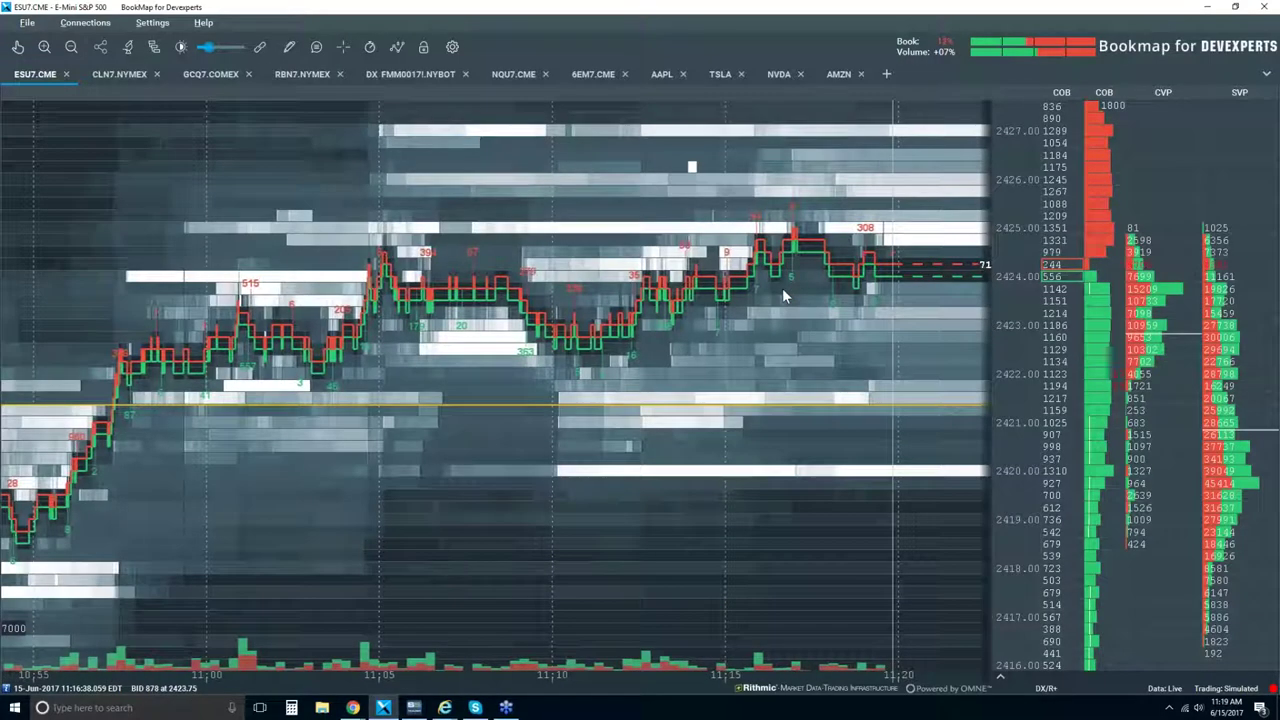
scroll(782, 288, "down", 1)
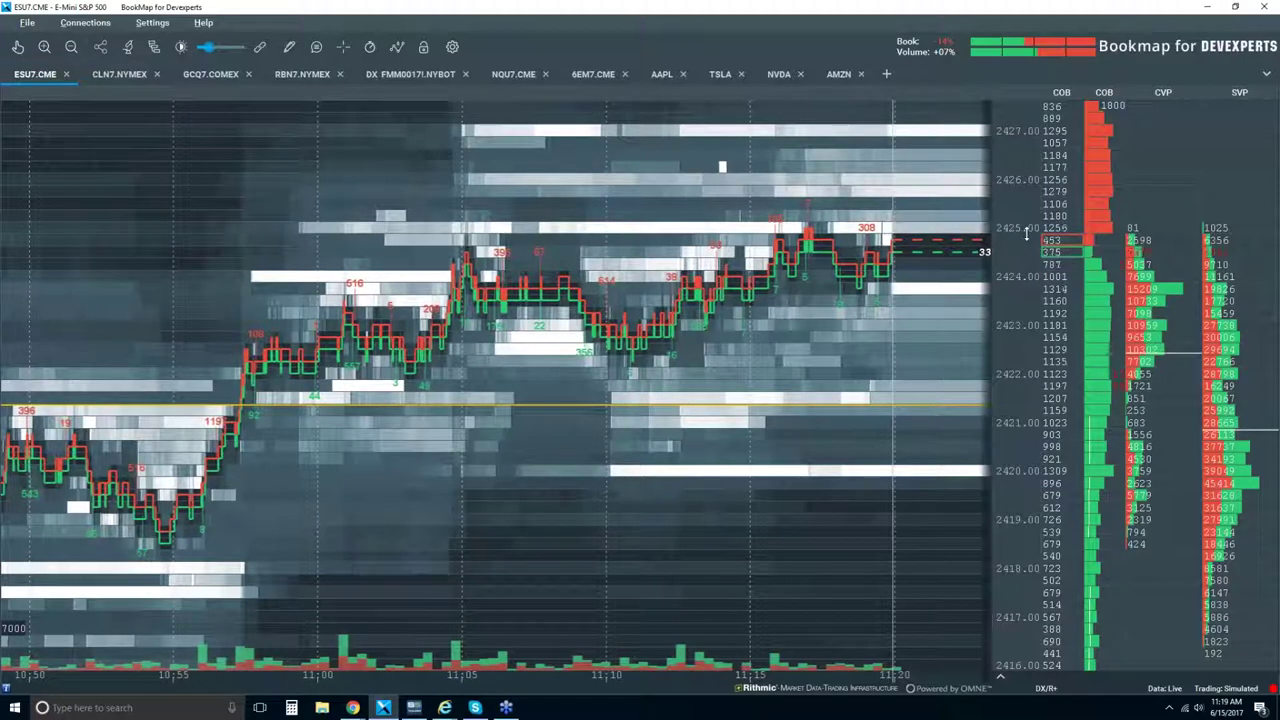
scroll(795, 212, "up", 5)
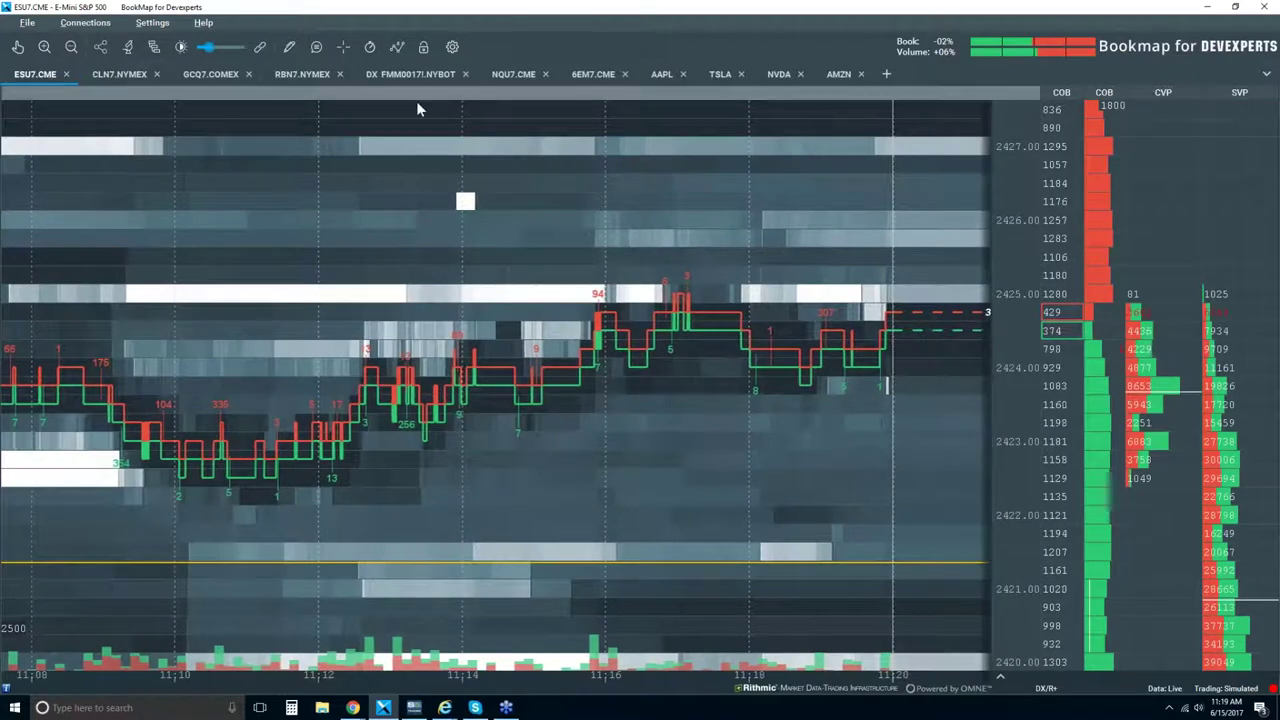
Step: Turn Volume Dots back on in the visible components list, then zoom out to a wider time range
left_click(397, 47)
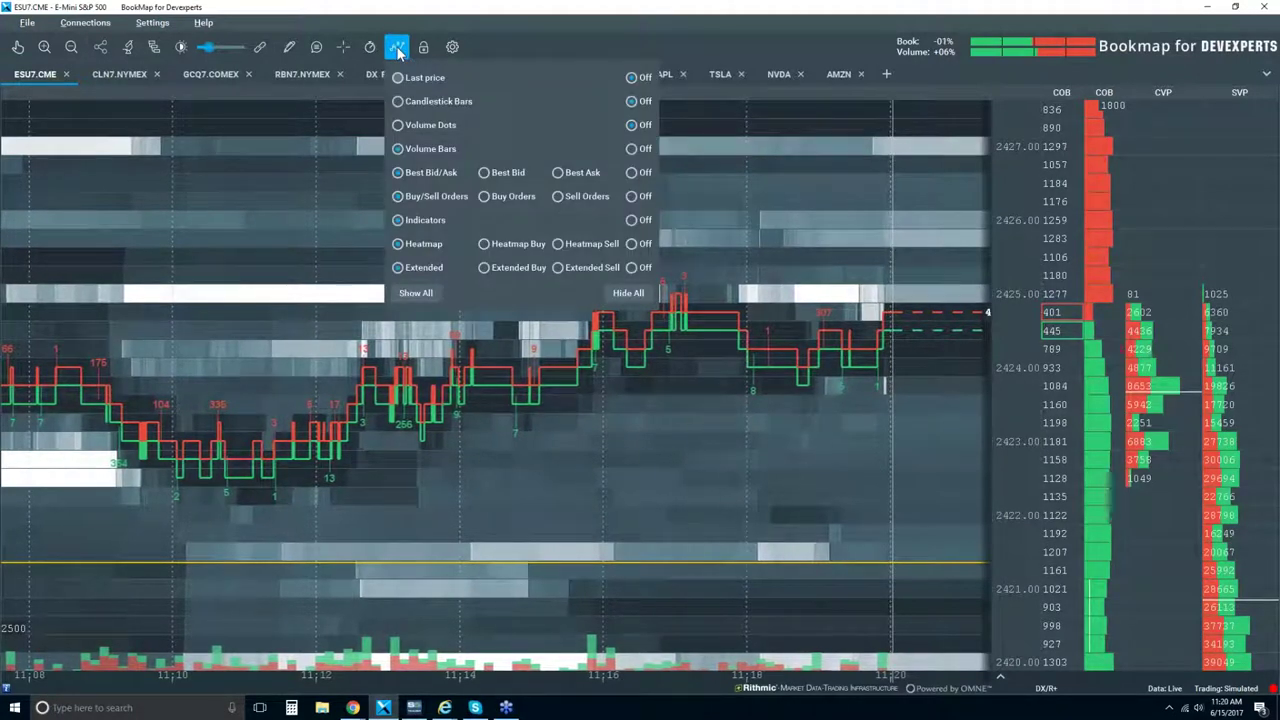
left_click(400, 125)
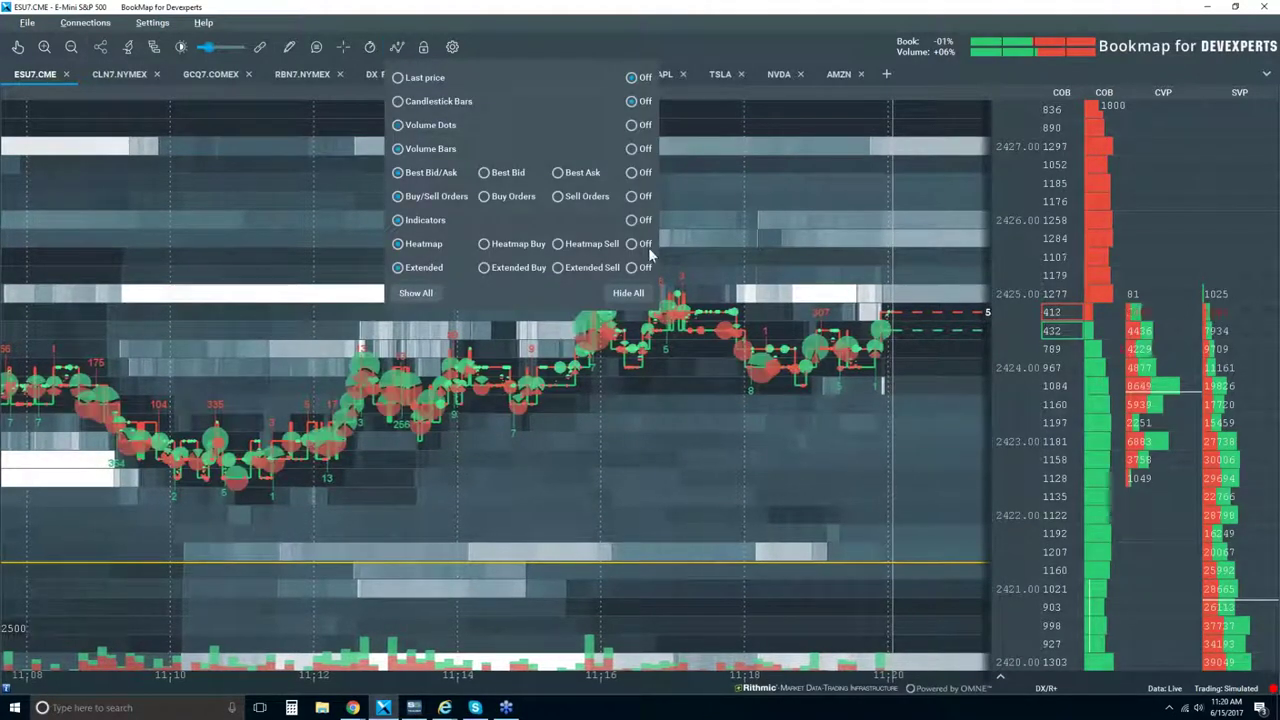
left_click(741, 189)
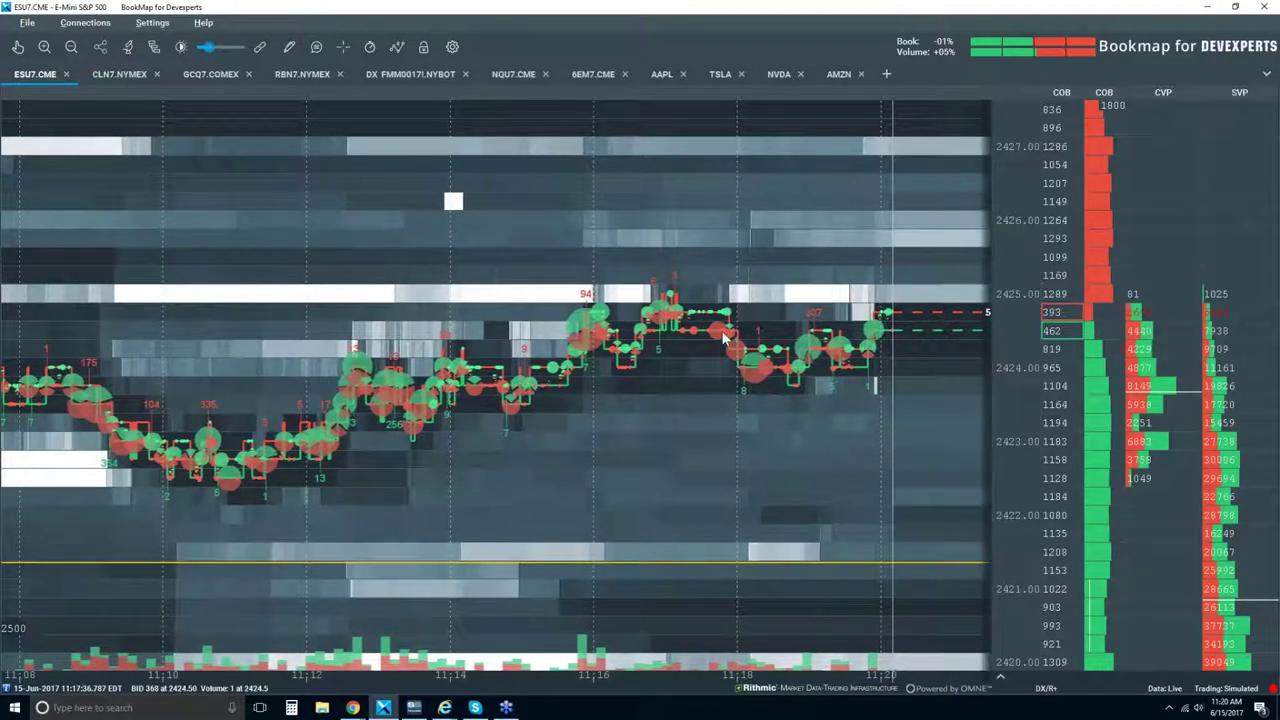
scroll(791, 325, "down", 1)
scroll(791, 325, "down", 1)
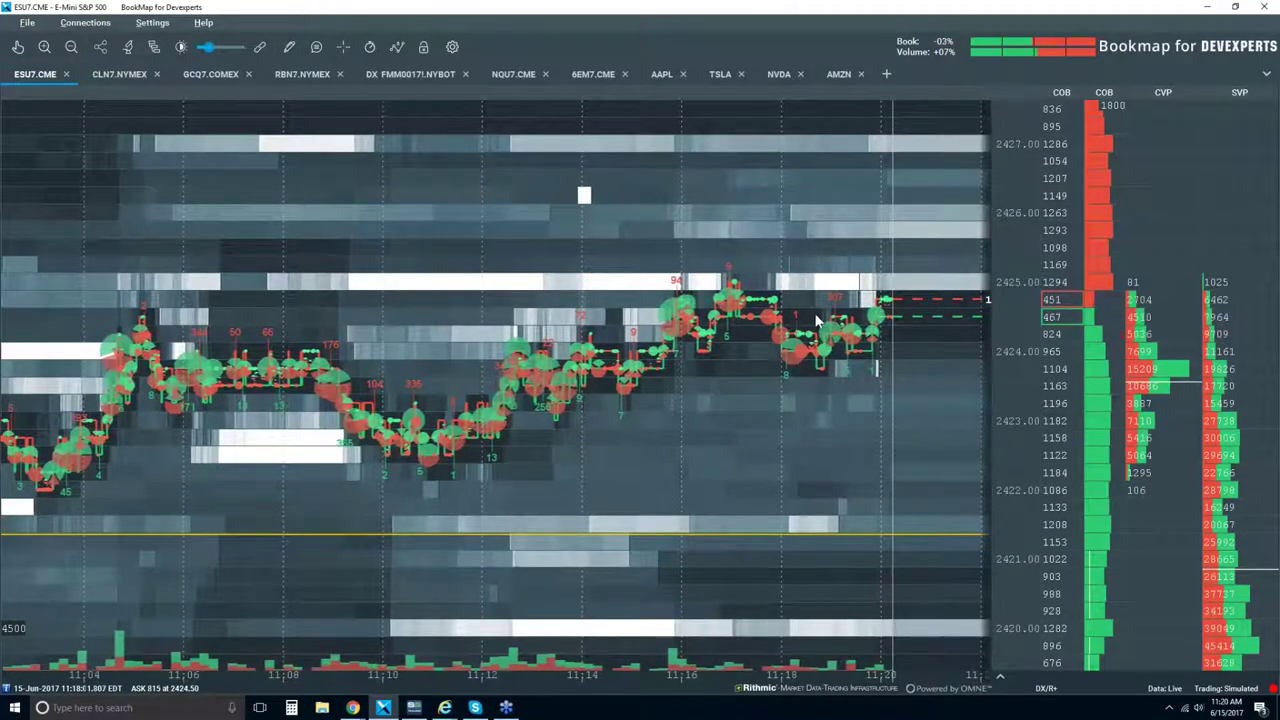
scroll(583, 363, "down", 2)
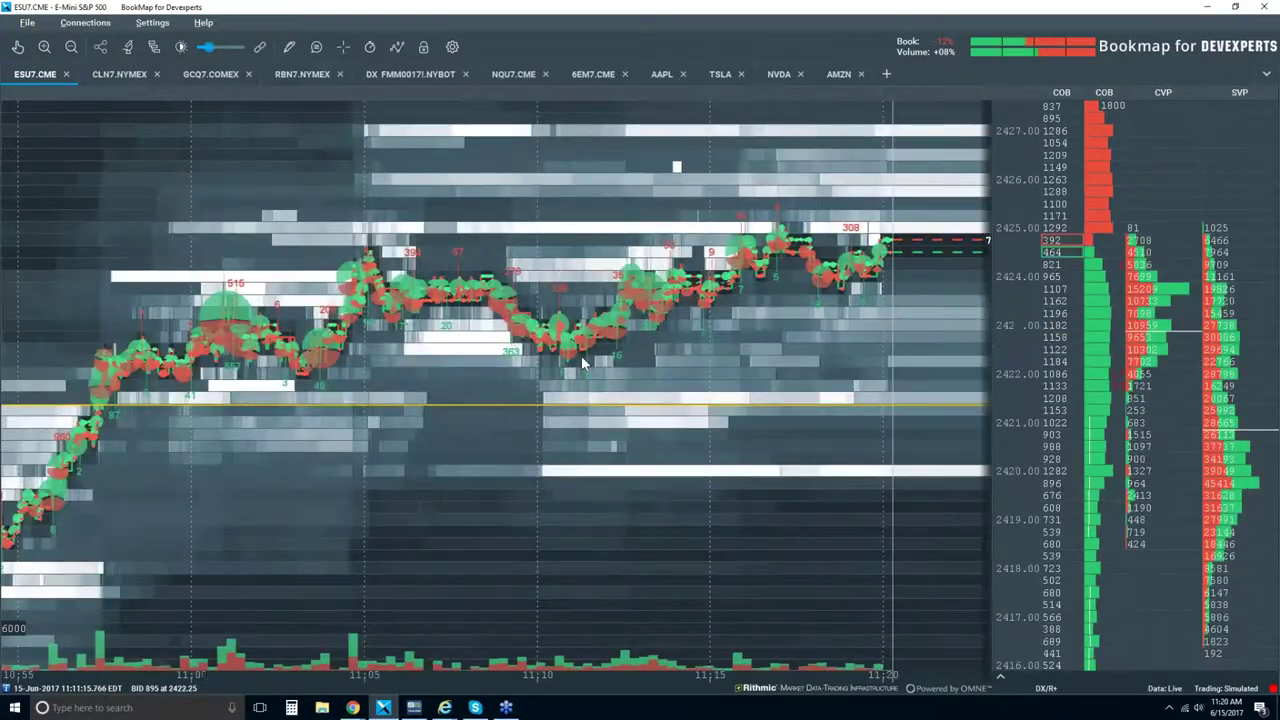
scroll(581, 355, "down", 1)
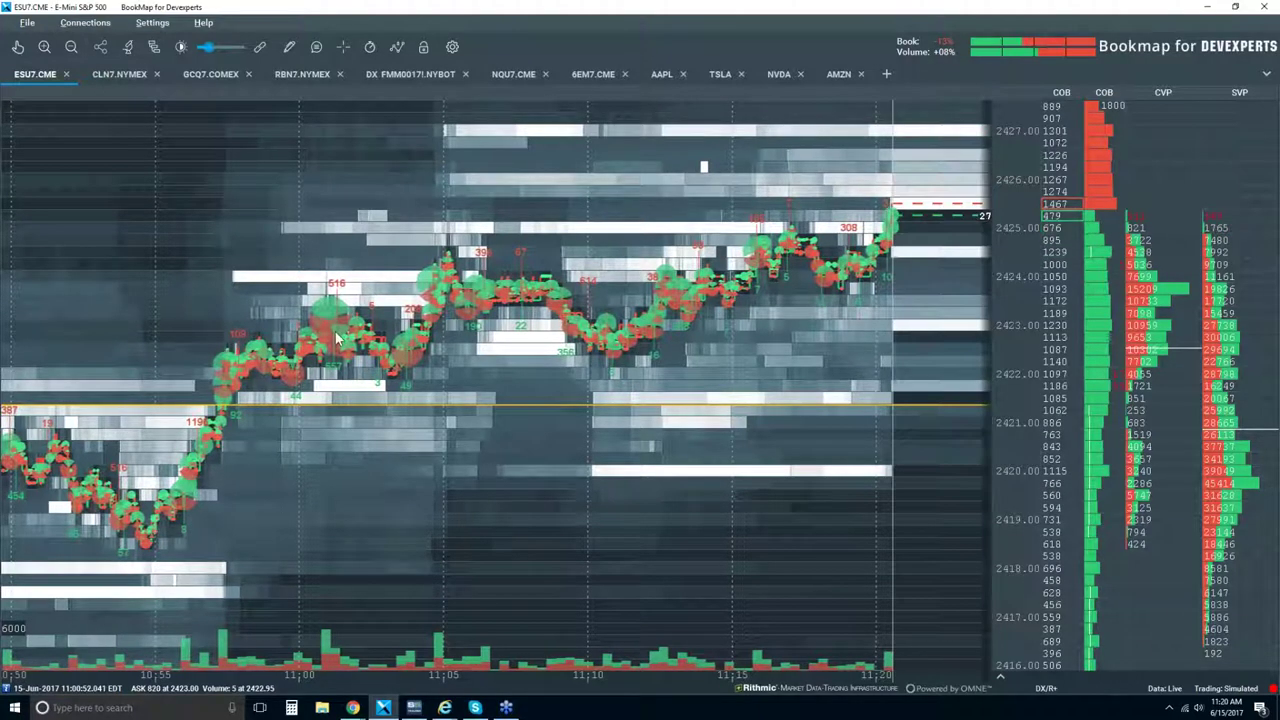
scroll(905, 200, "down", 1)
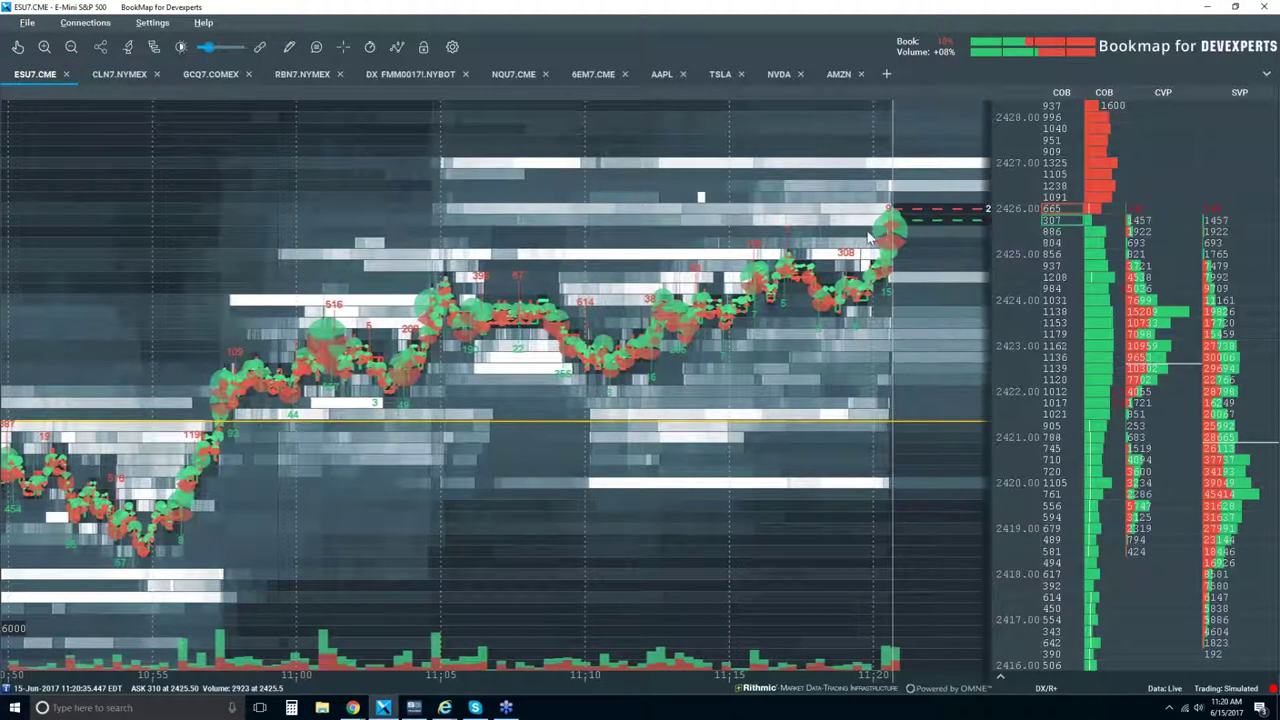
scroll(858, 238, "up", 1)
scroll(858, 238, "up", 1)
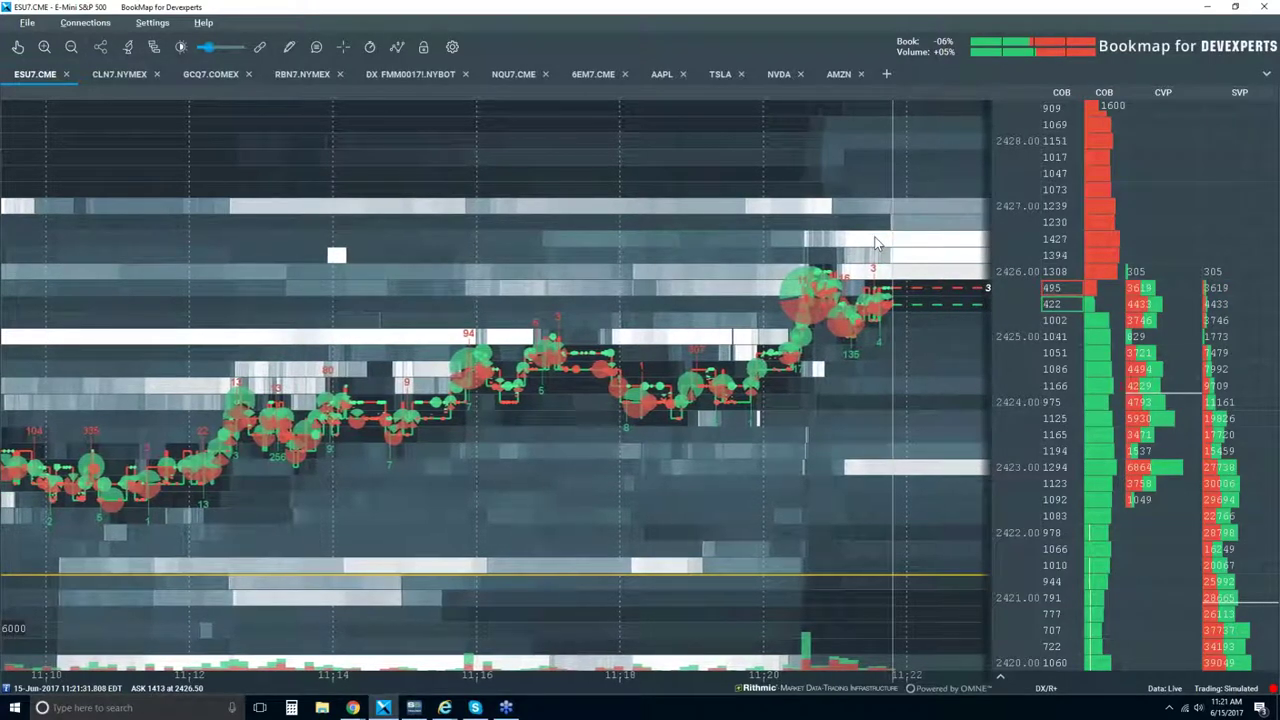
scroll(888, 248, "down", 2)
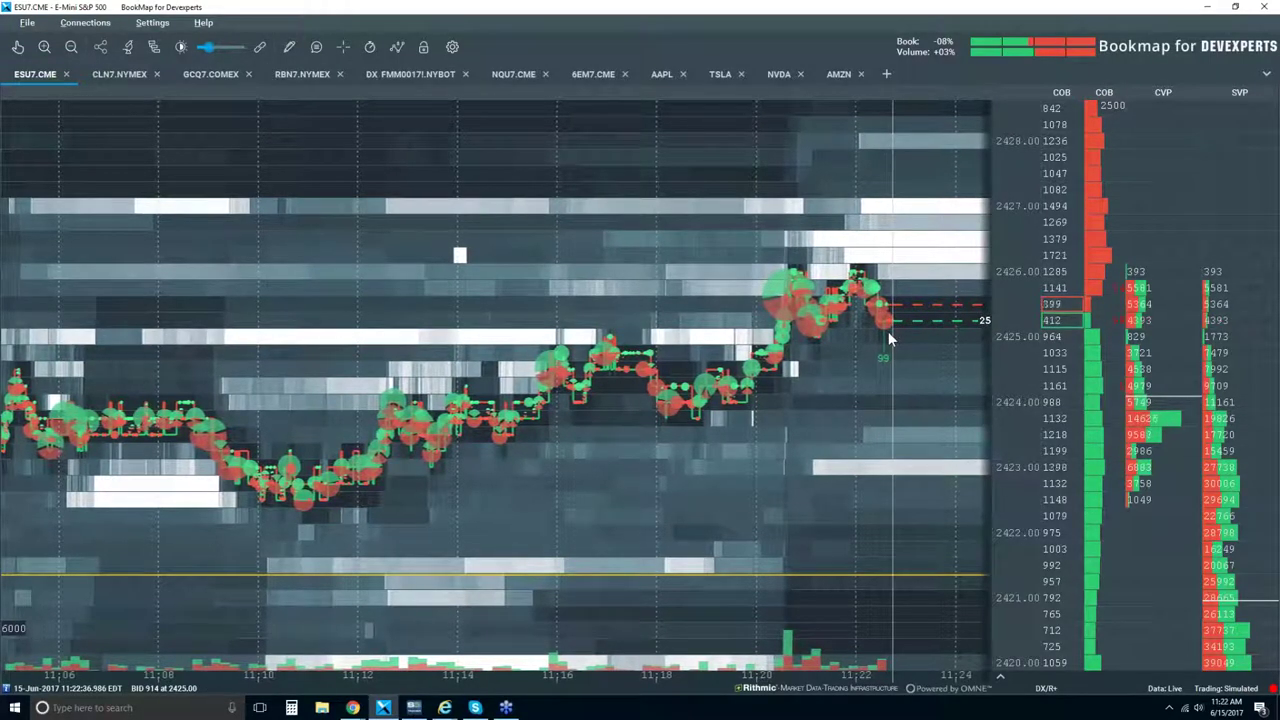
scroll(875, 320, "down", 2)
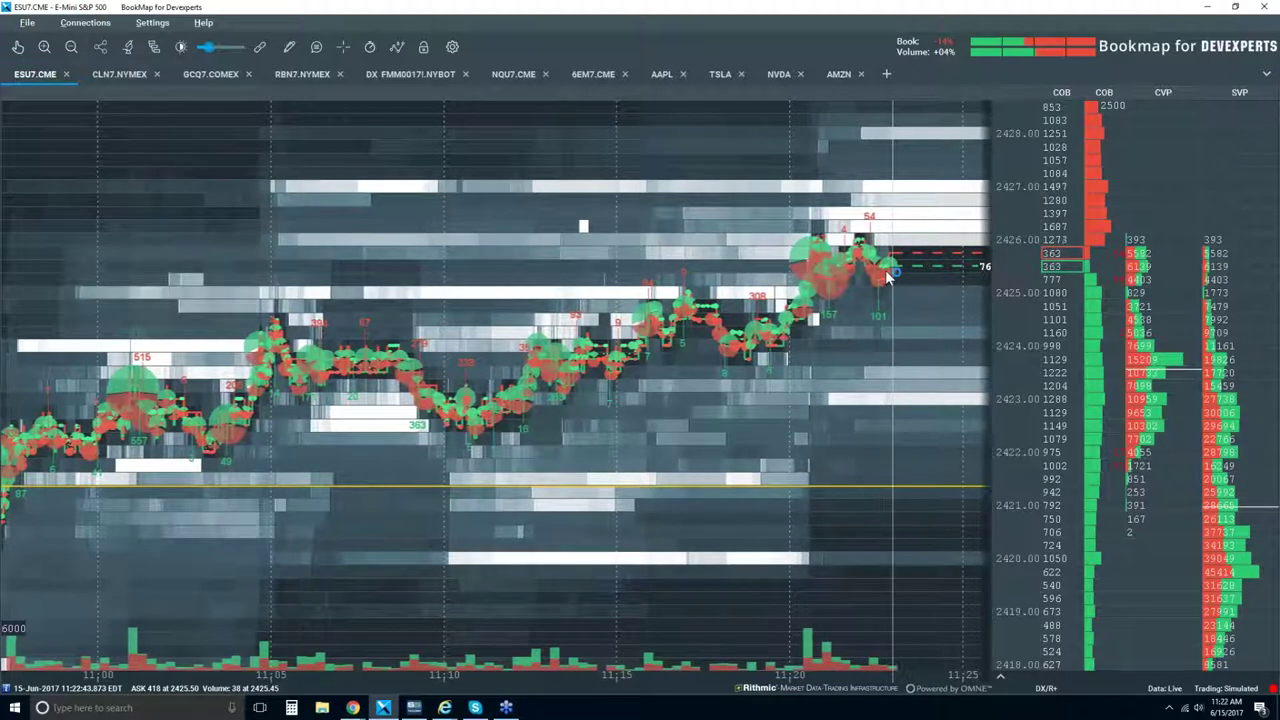
scroll(887, 276, "up", 3)
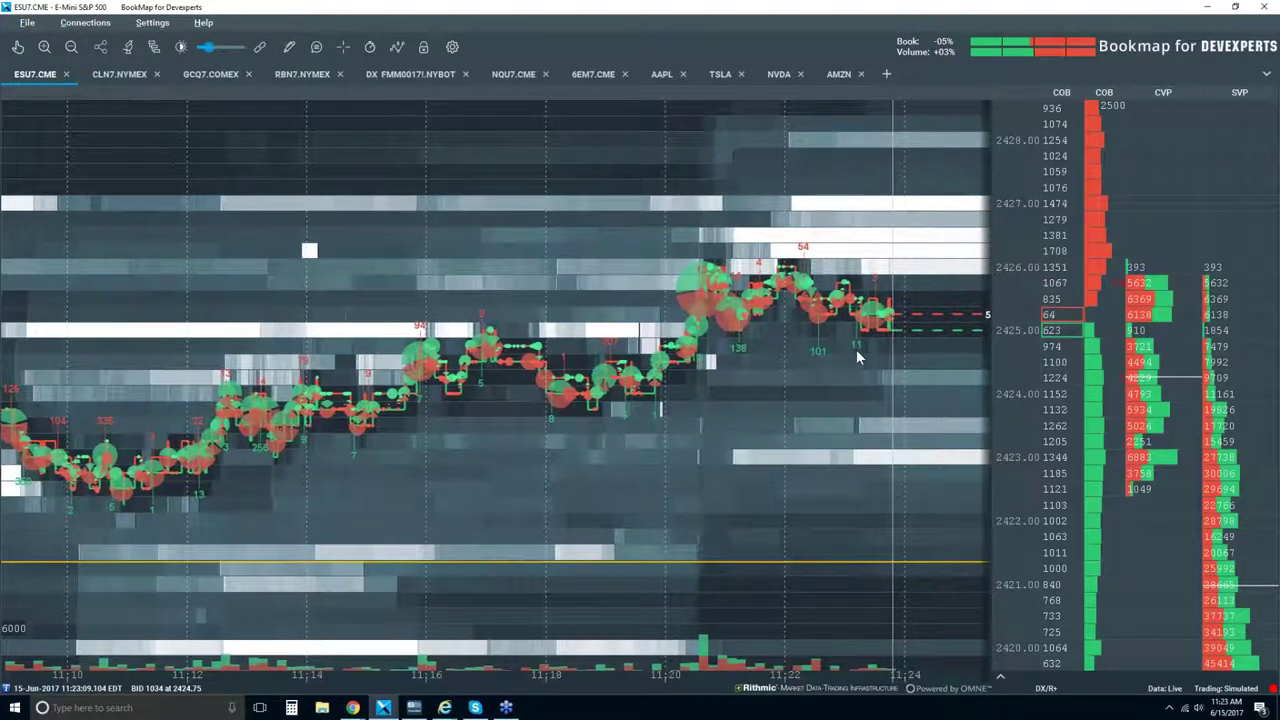
scroll(856, 349, "down", 2)
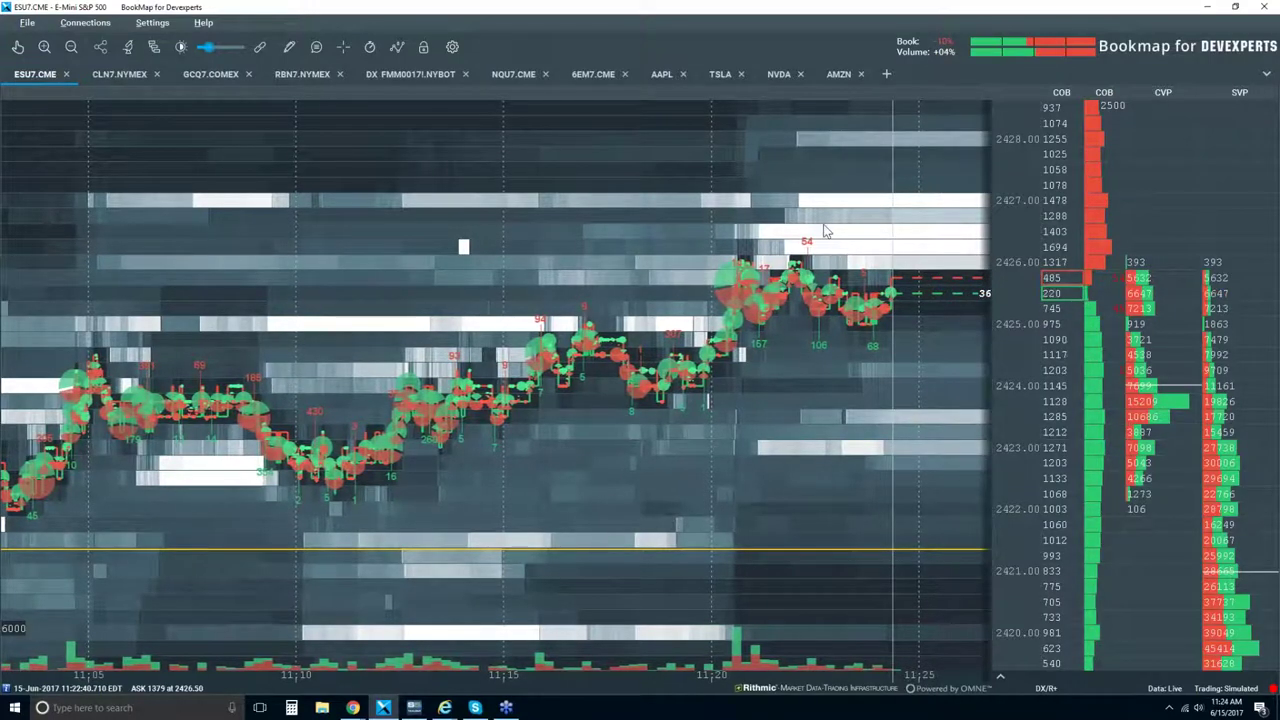
scroll(825, 231, "down", 2)
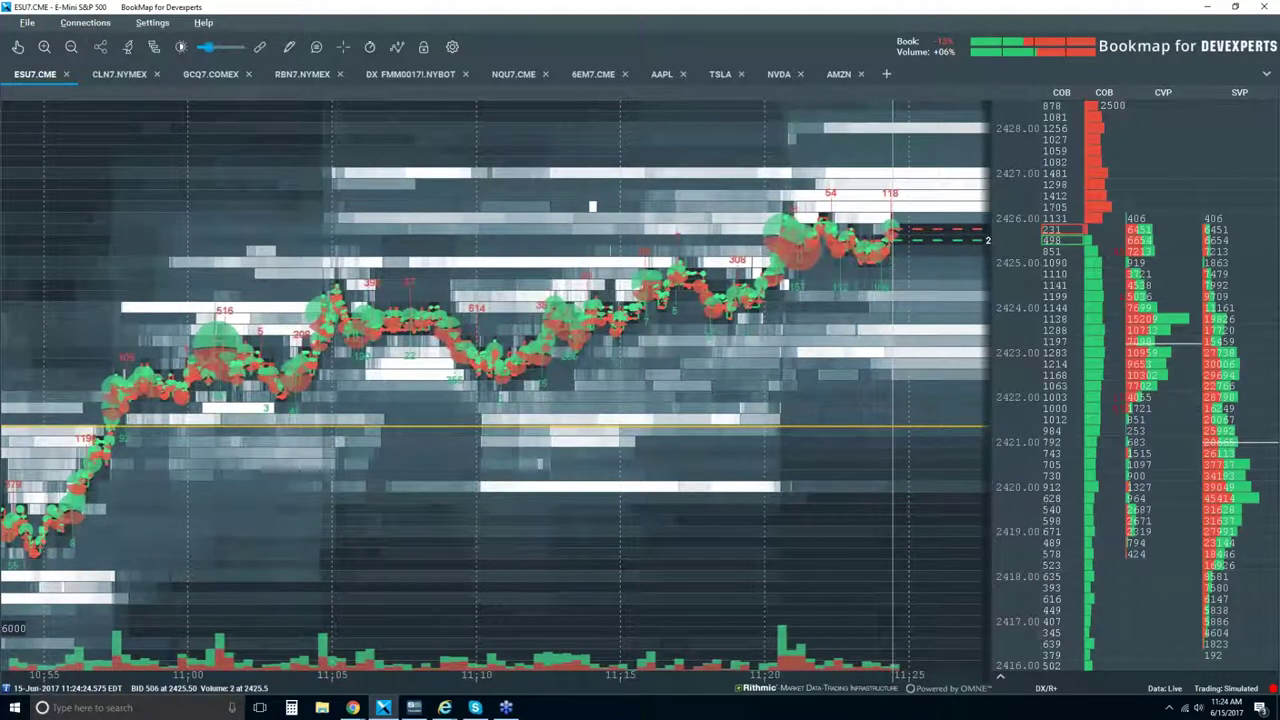
scroll(888, 220, "up", 1)
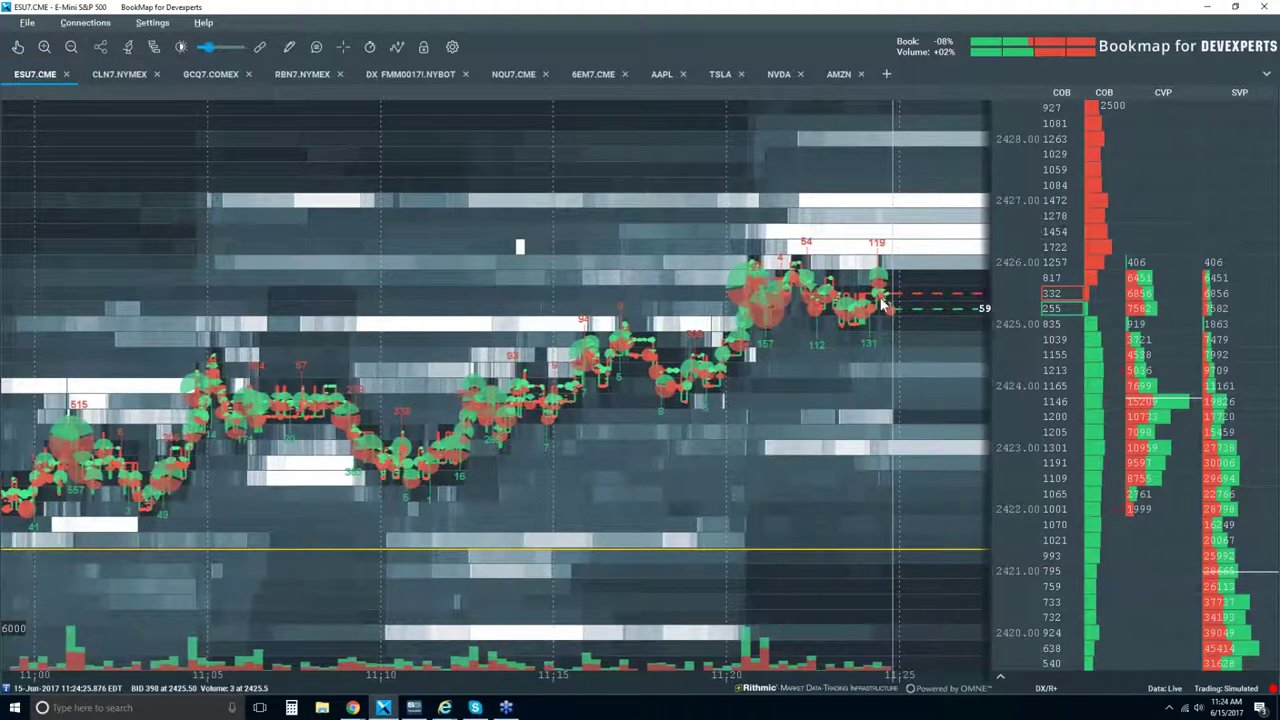
scroll(880, 298, "down", 2)
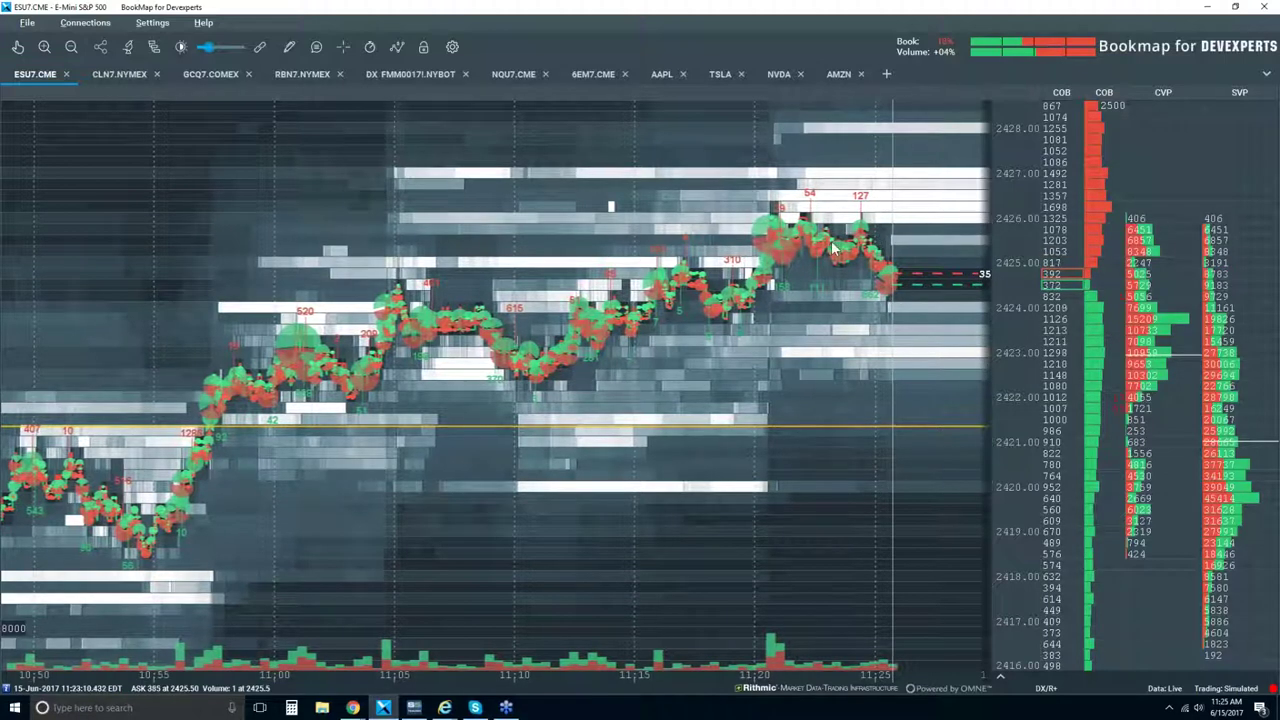
scroll(833, 247, "down", 2)
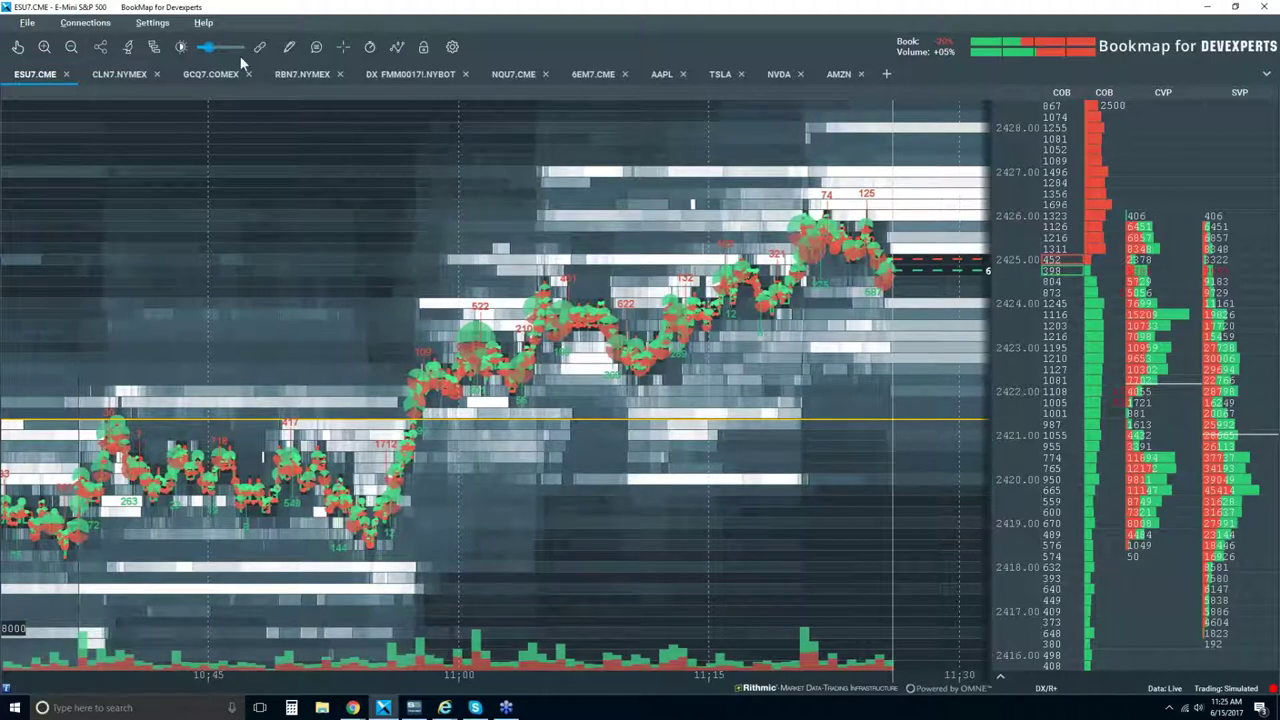
Step: Raise the black cut-off slider slightly to darken faint liquidity areas
left_click_drag(215, 47, 226, 48)
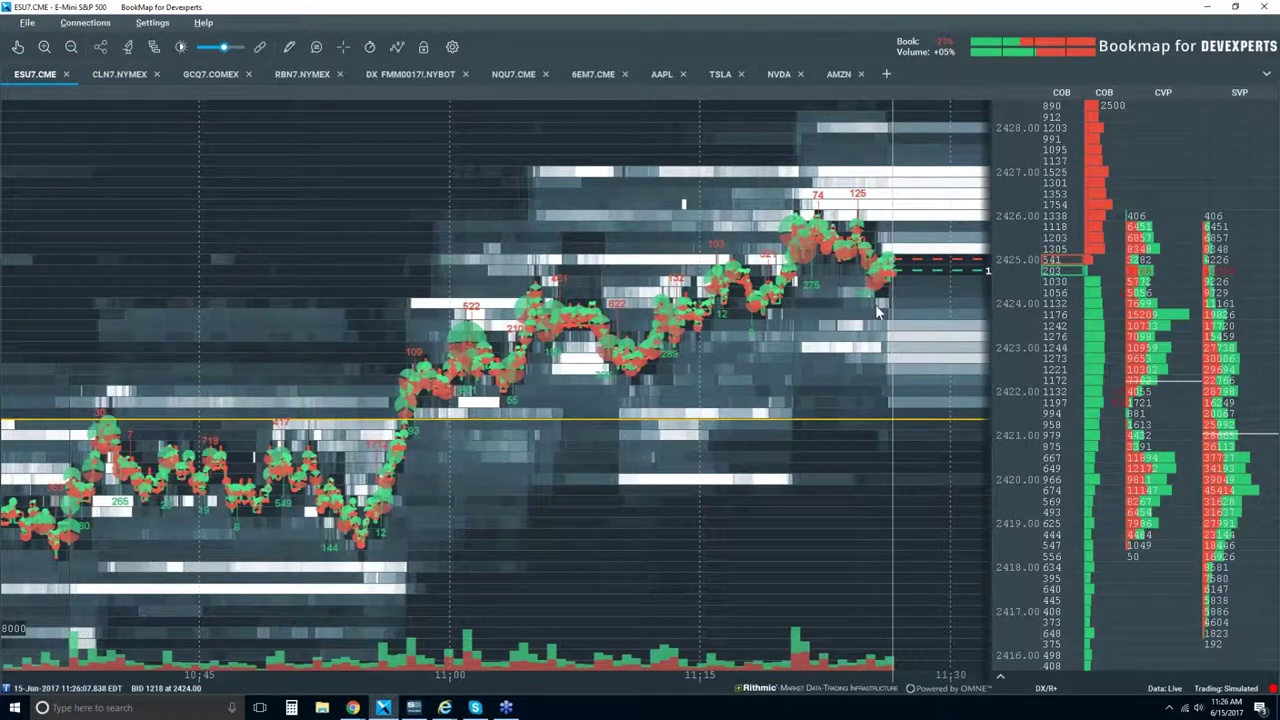
Step: Lower the black cut-off to brighten the heatmap, then pan the zoomed-in chart with the hand tool
scroll(864, 313, "up", 4)
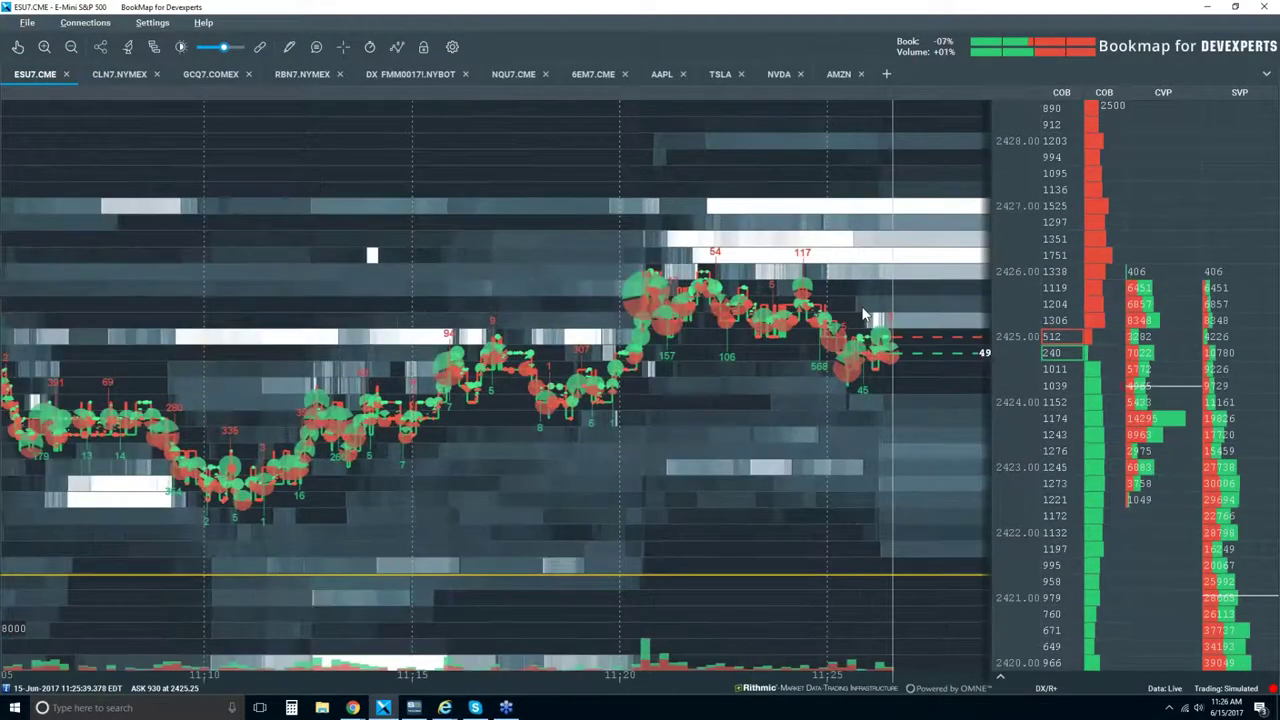
left_click_drag(225, 48, 213, 46)
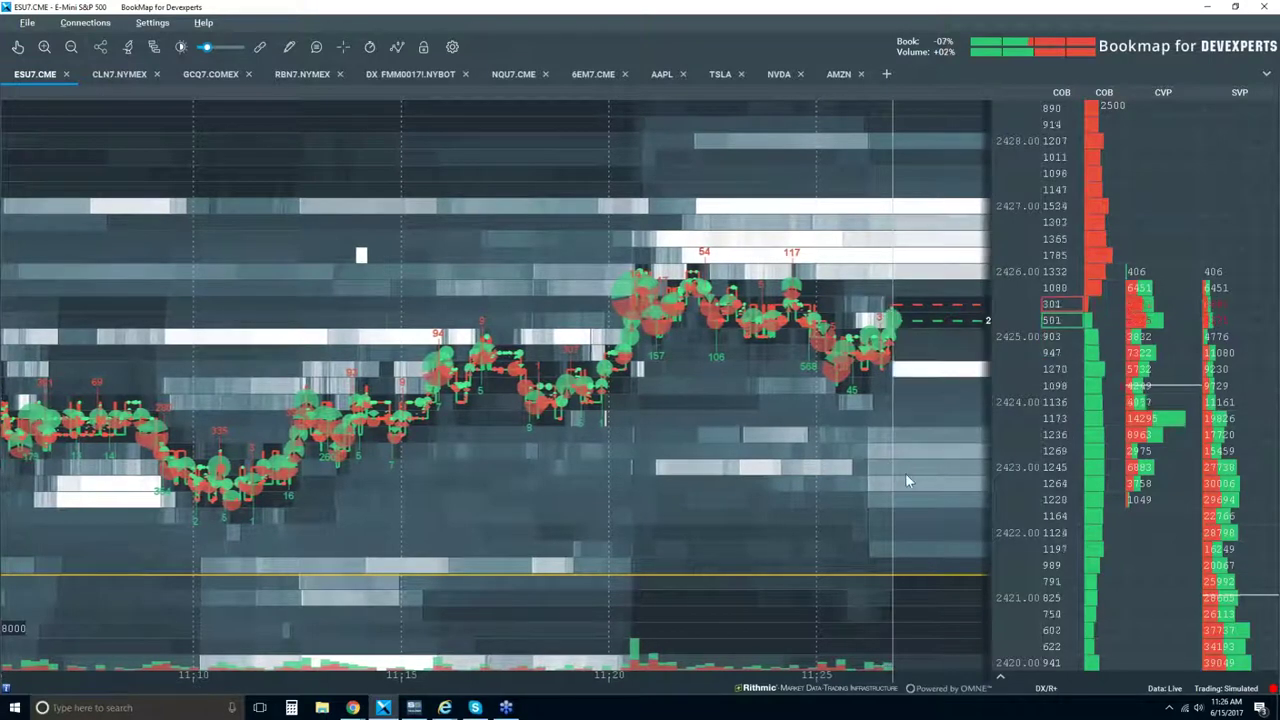
left_click(17, 46)
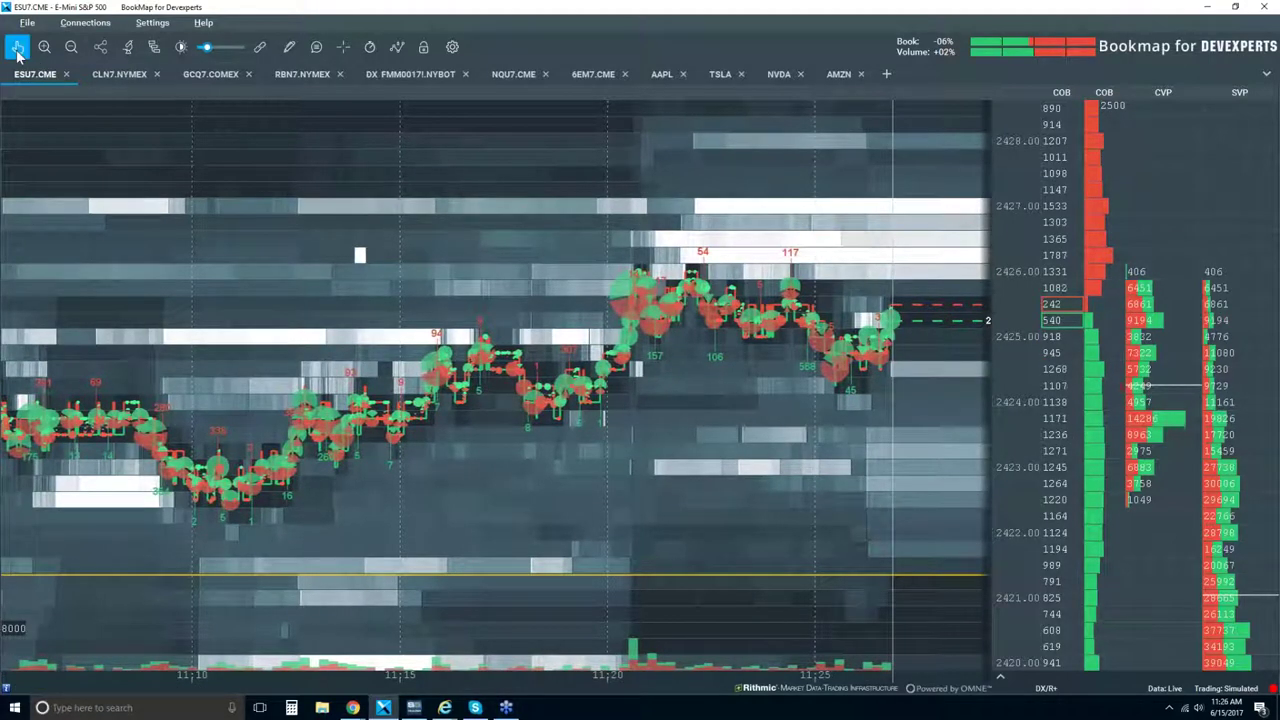
scroll(875, 459, "up", 5)
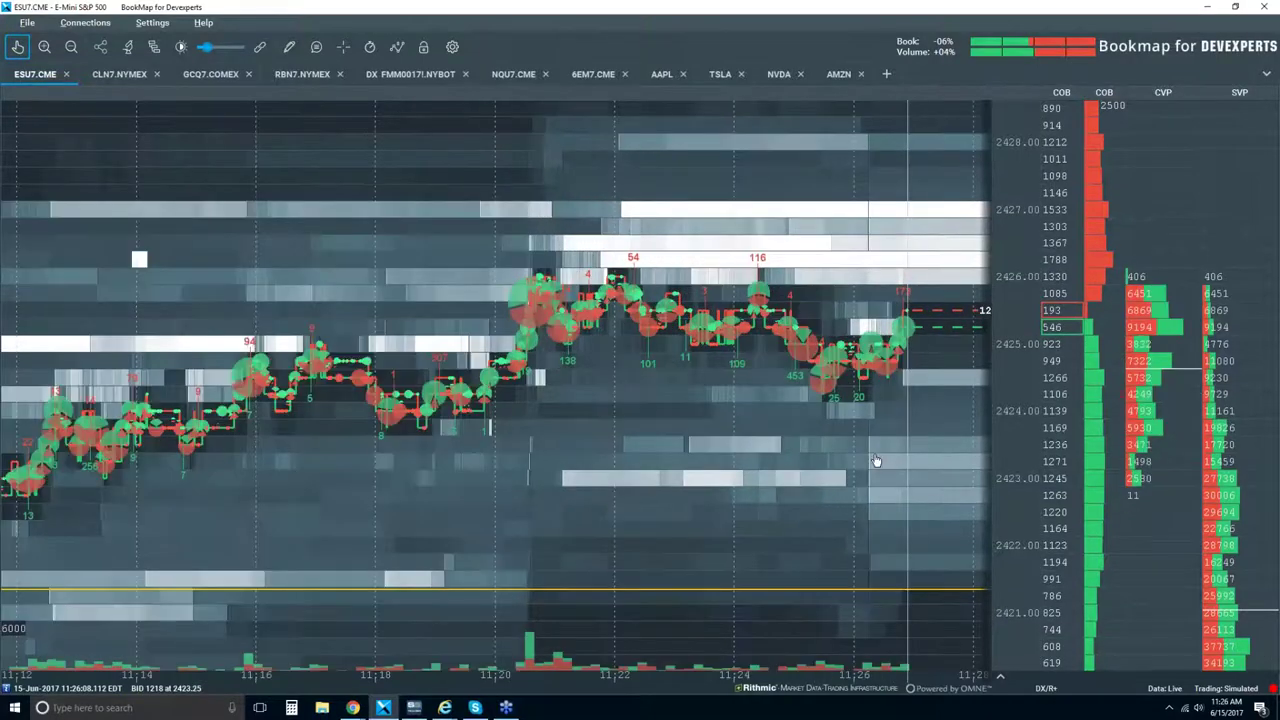
left_click_drag(714, 229, 620, 232)
scroll(1075, 355, "down", 2)
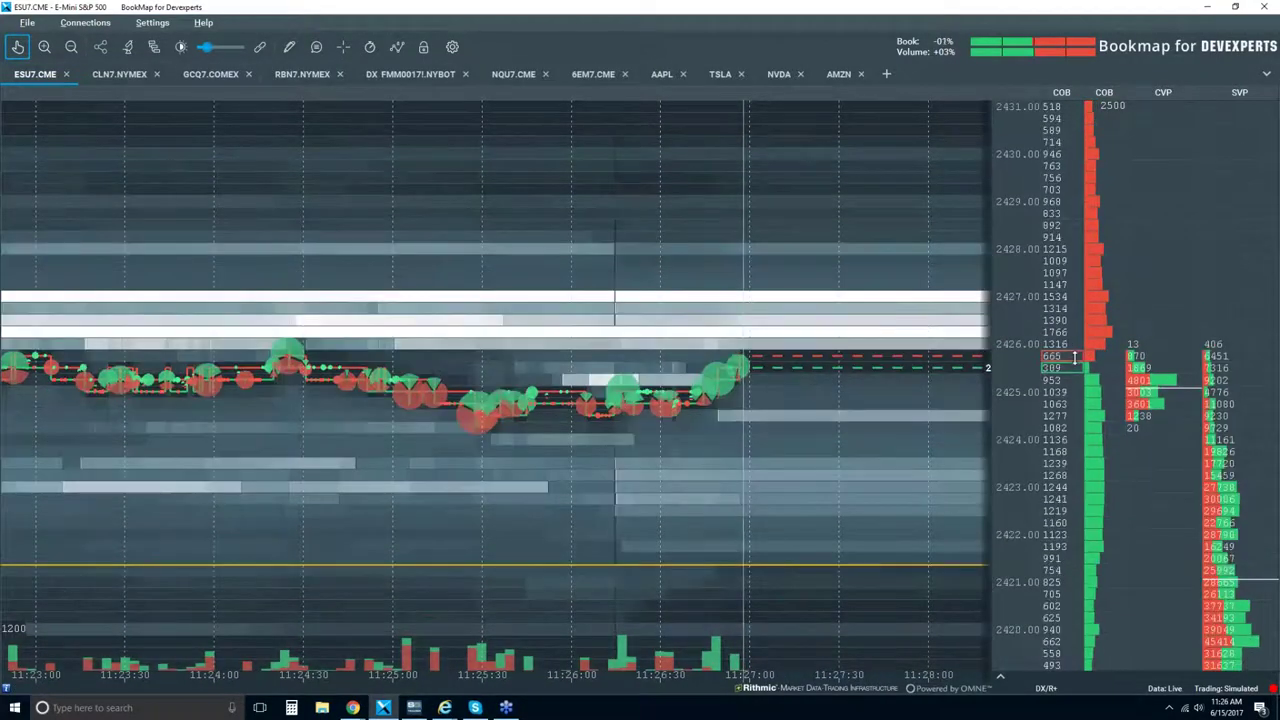
scroll(618, 495, "up", 5)
scroll(618, 495, "up", 5)
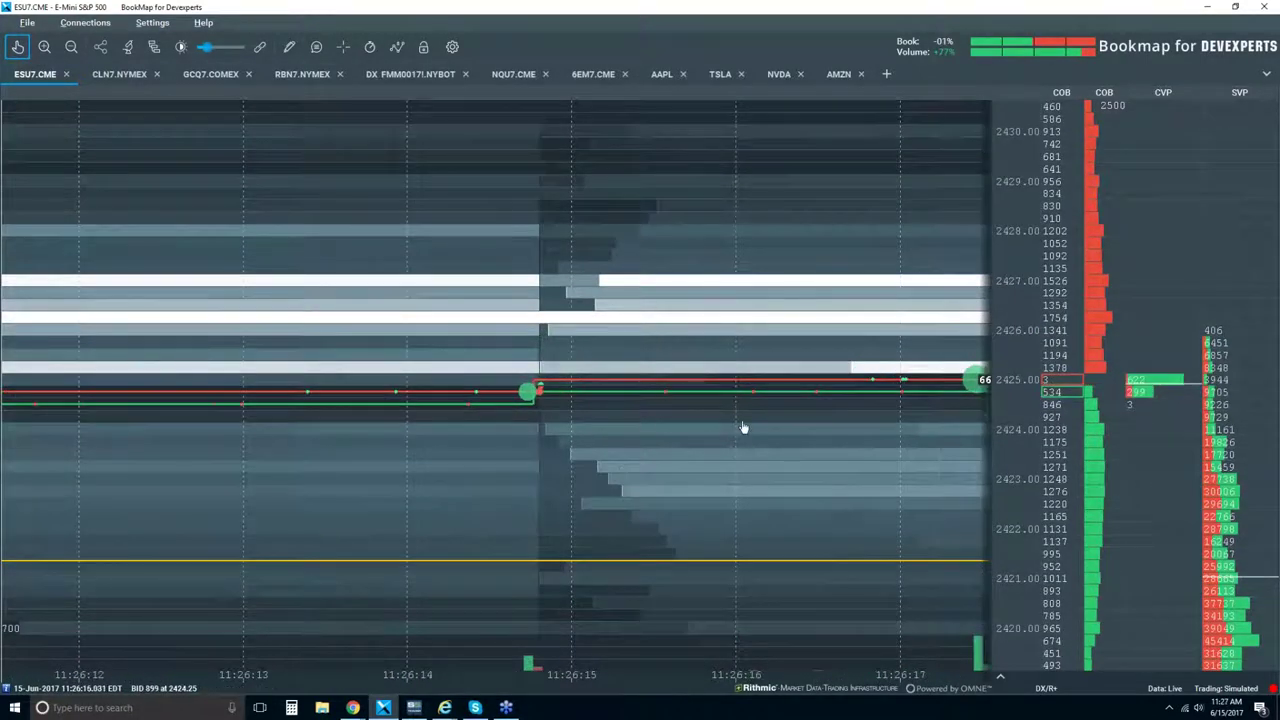
scroll(638, 432, "down", 2)
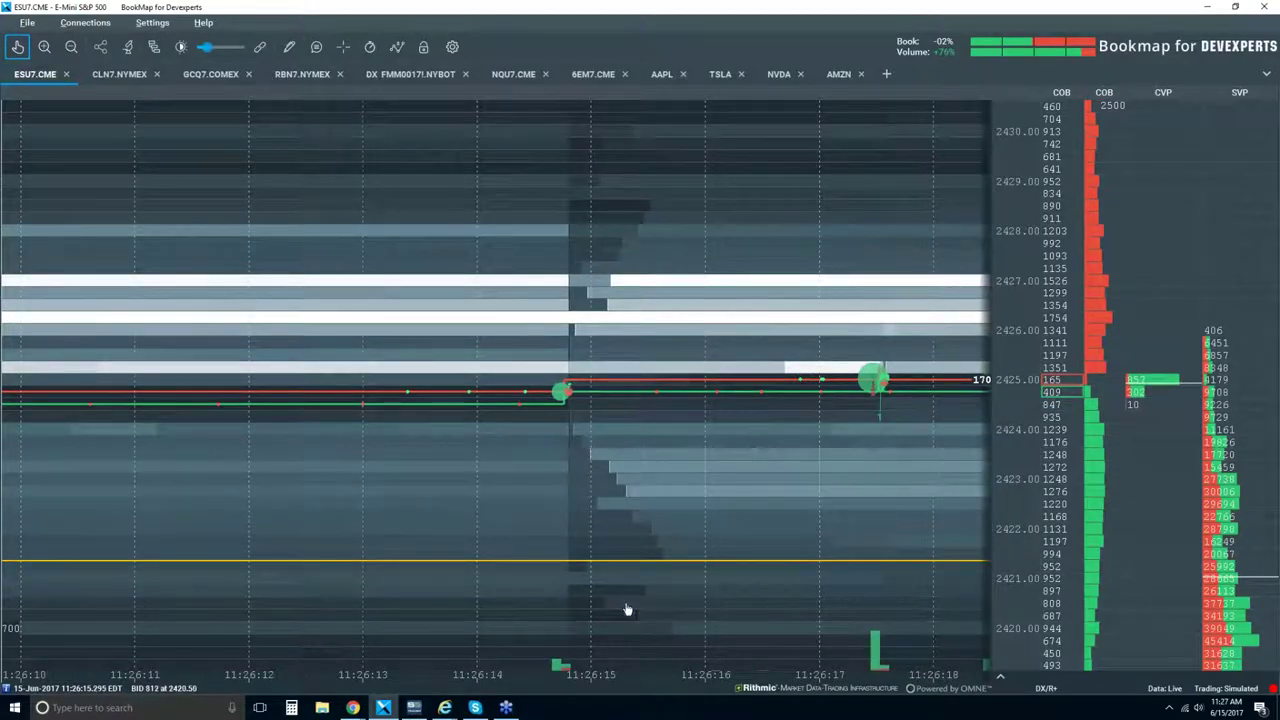
scroll(637, 468, "down", 5)
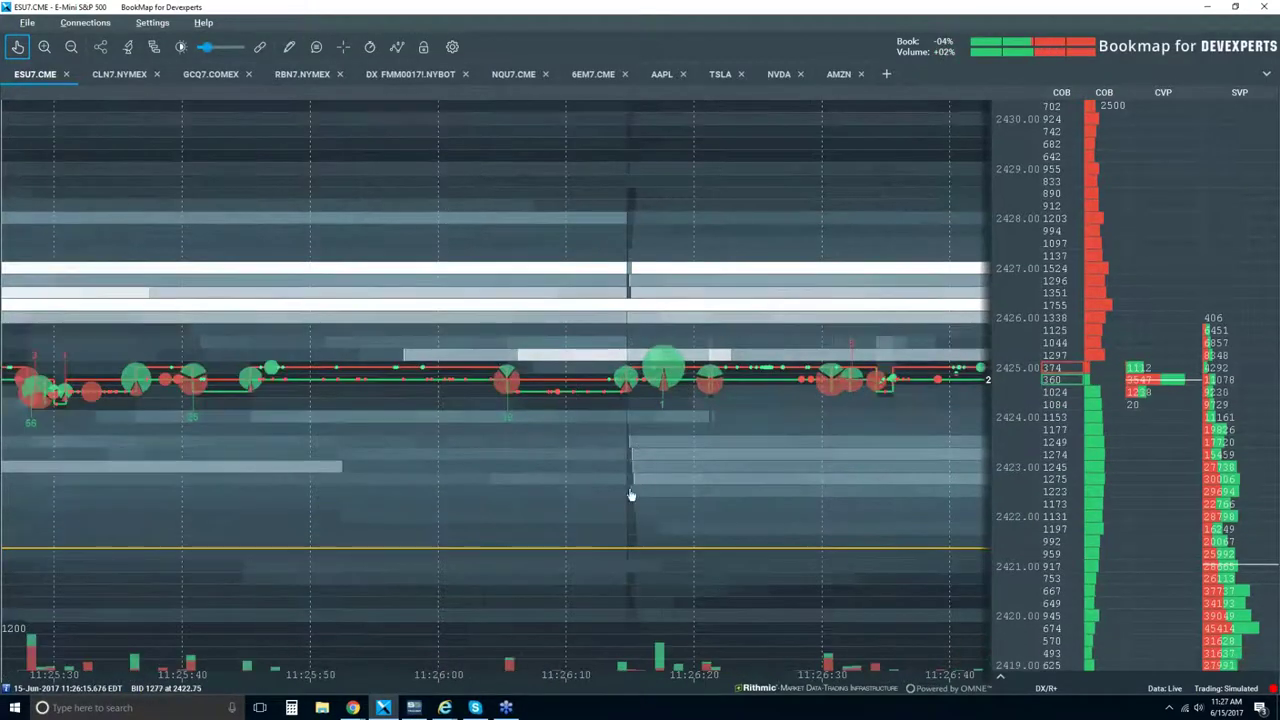
scroll(626, 440, "up", 6)
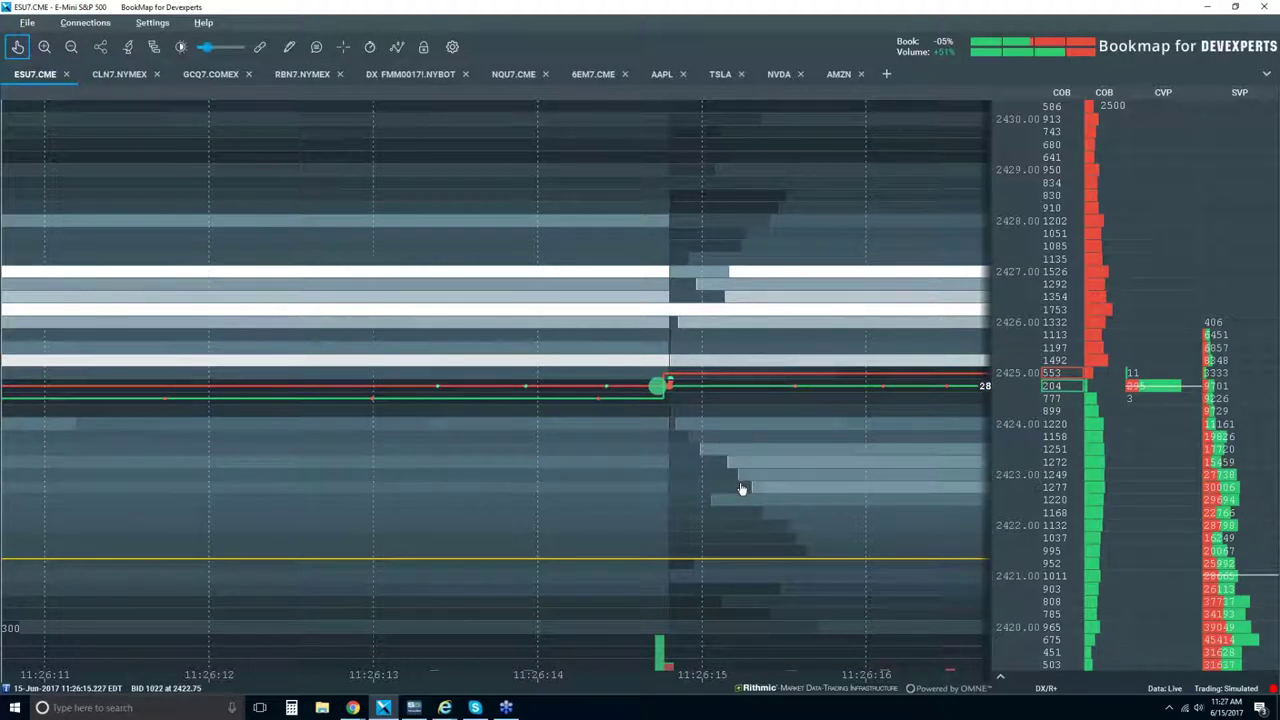
scroll(759, 465, "down", 5)
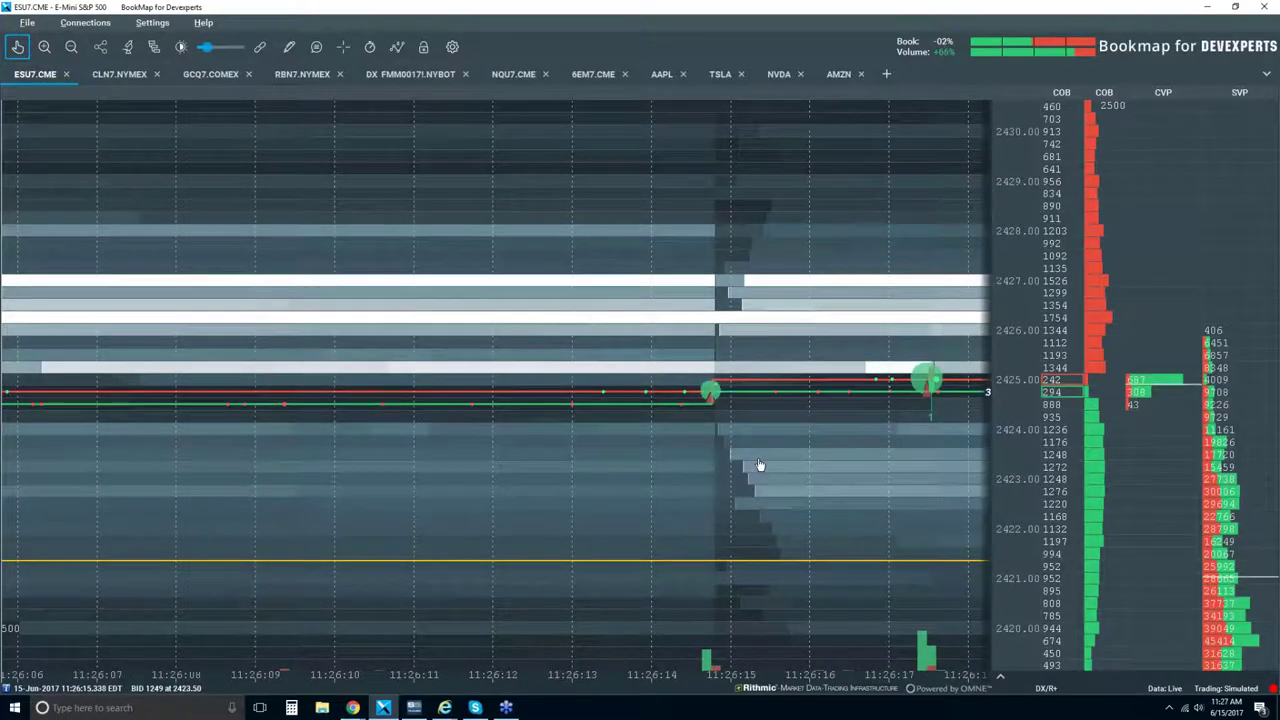
scroll(759, 465, "down", 2)
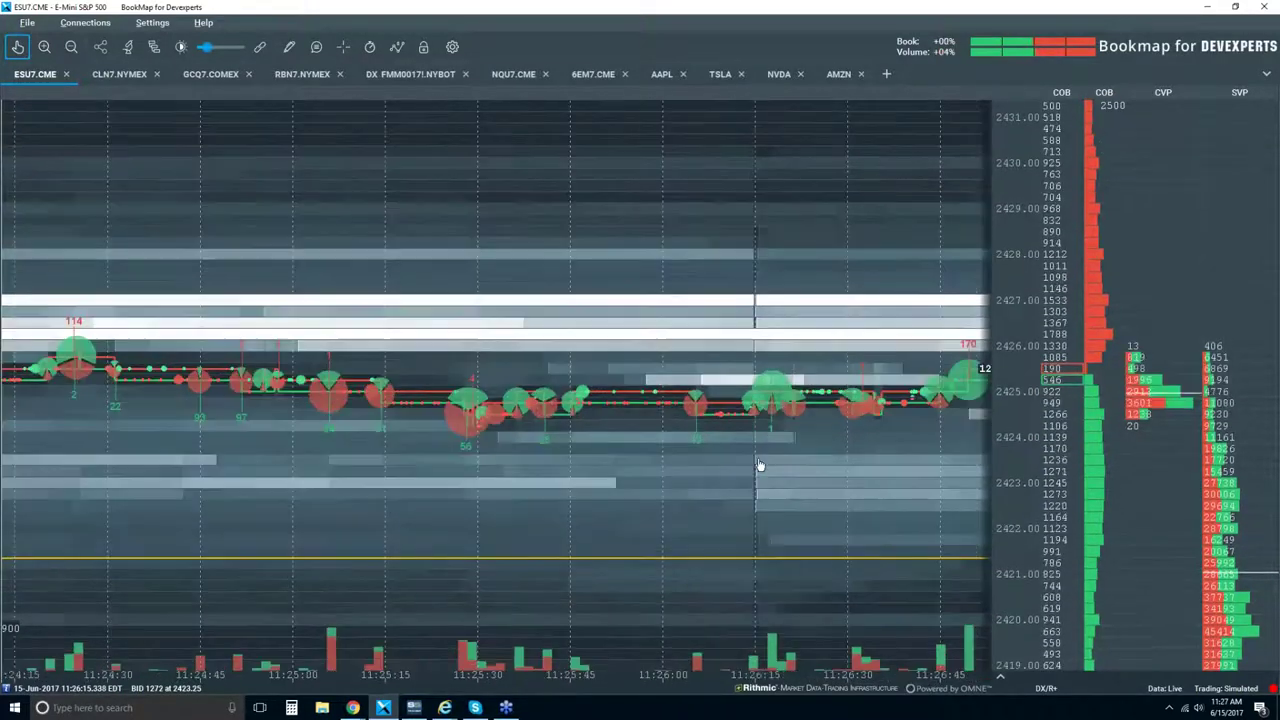
scroll(759, 465, "down", 3)
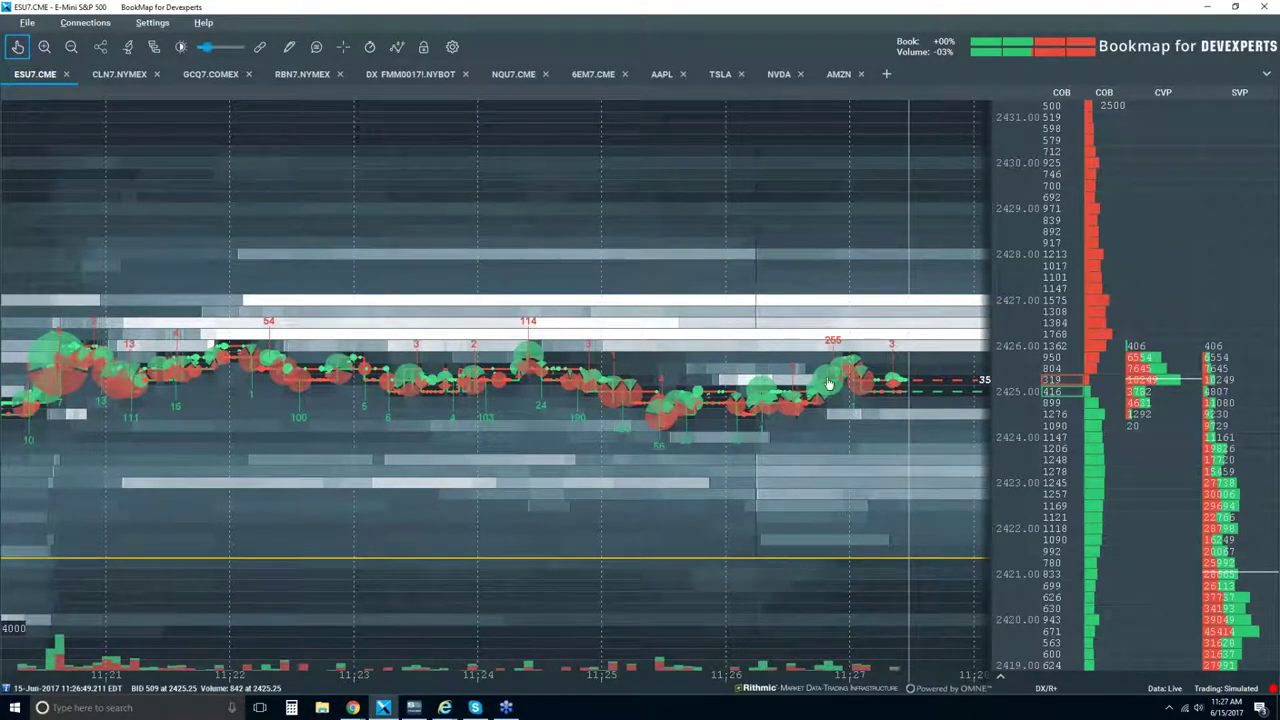
scroll(829, 385, "down", 2)
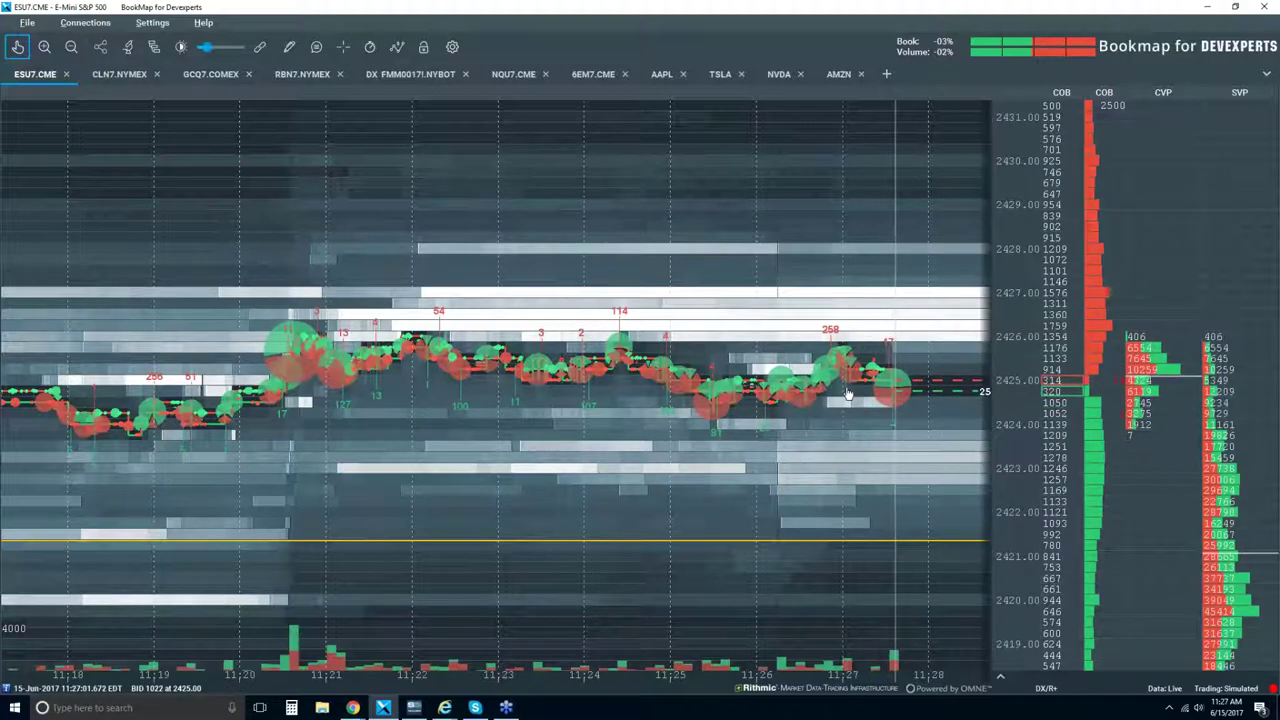
scroll(884, 352, "up", 2)
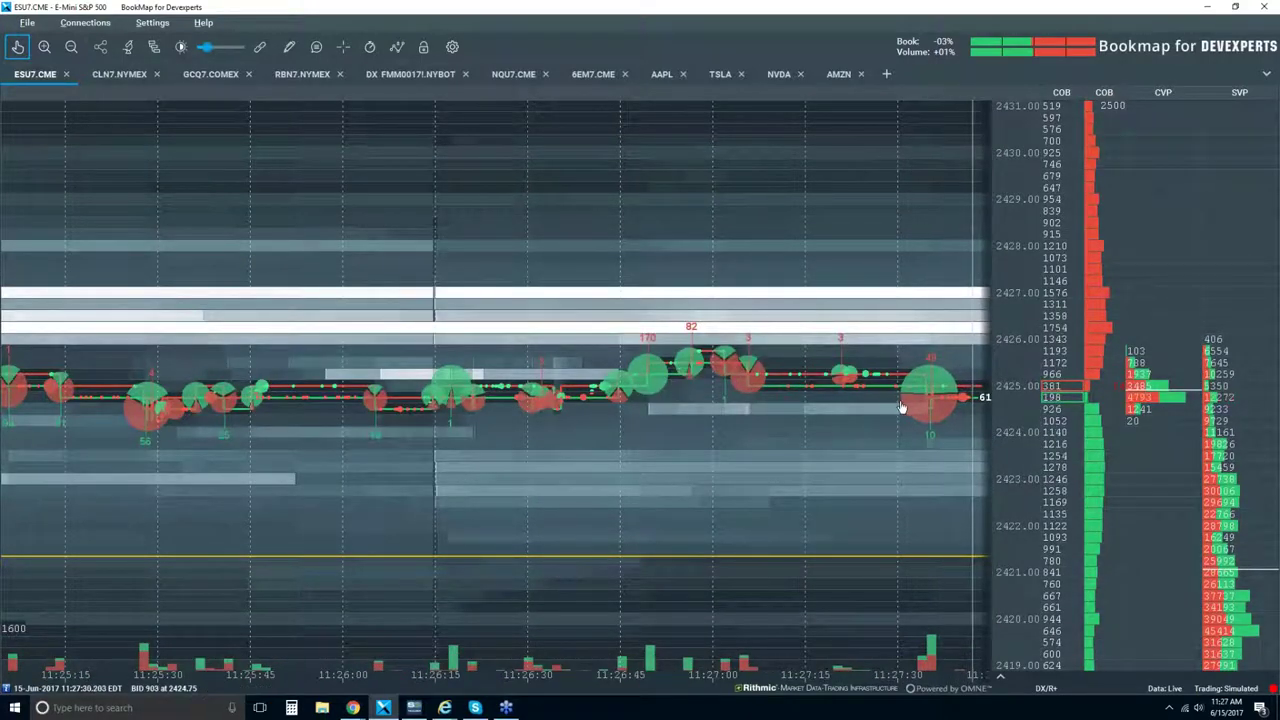
scroll(905, 408, "down", 1)
Step: Zoom out and raise the black cut-off, easing it back slightly, to darken the background
scroll(901, 407, "down", 2)
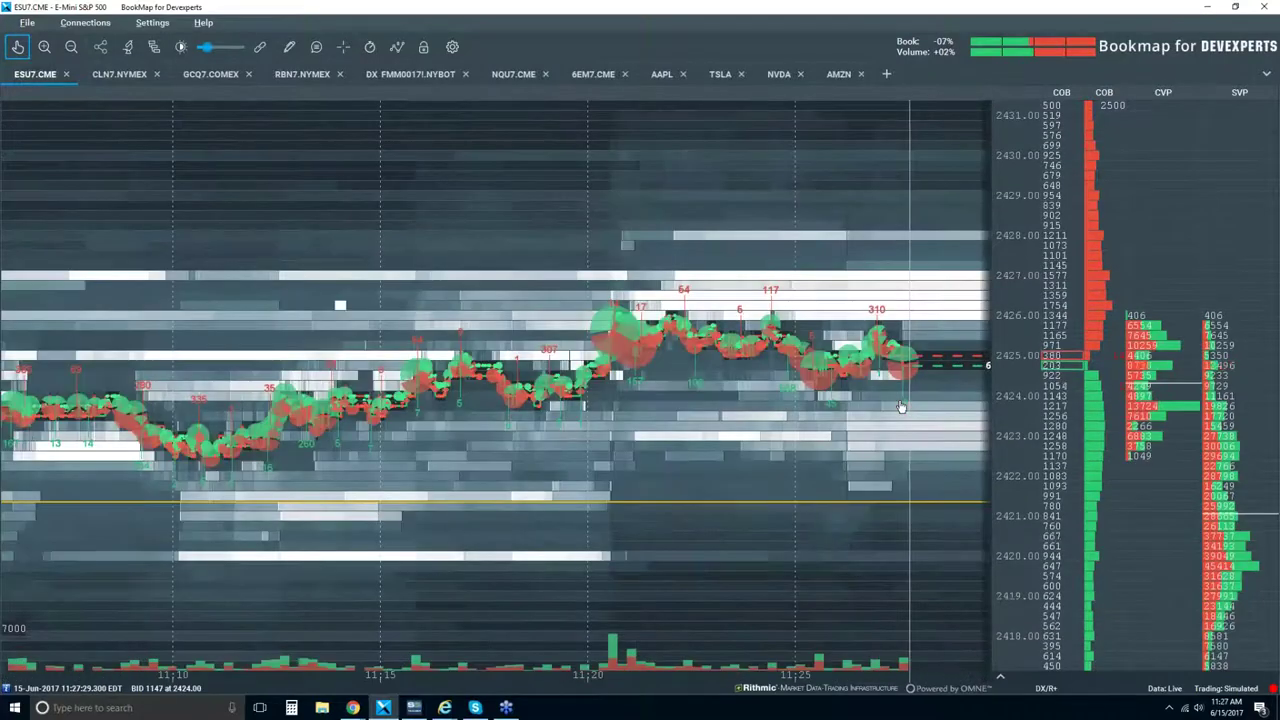
scroll(901, 407, "down", 2)
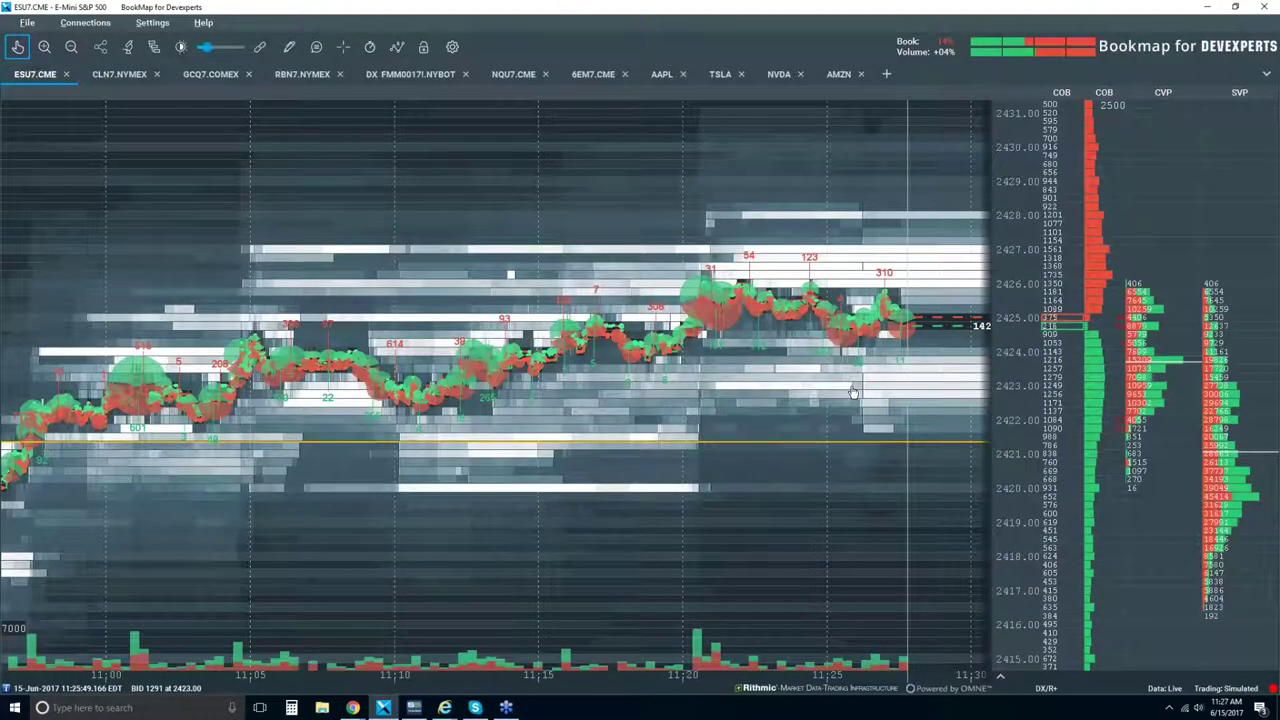
left_click_drag(208, 52, 224, 55)
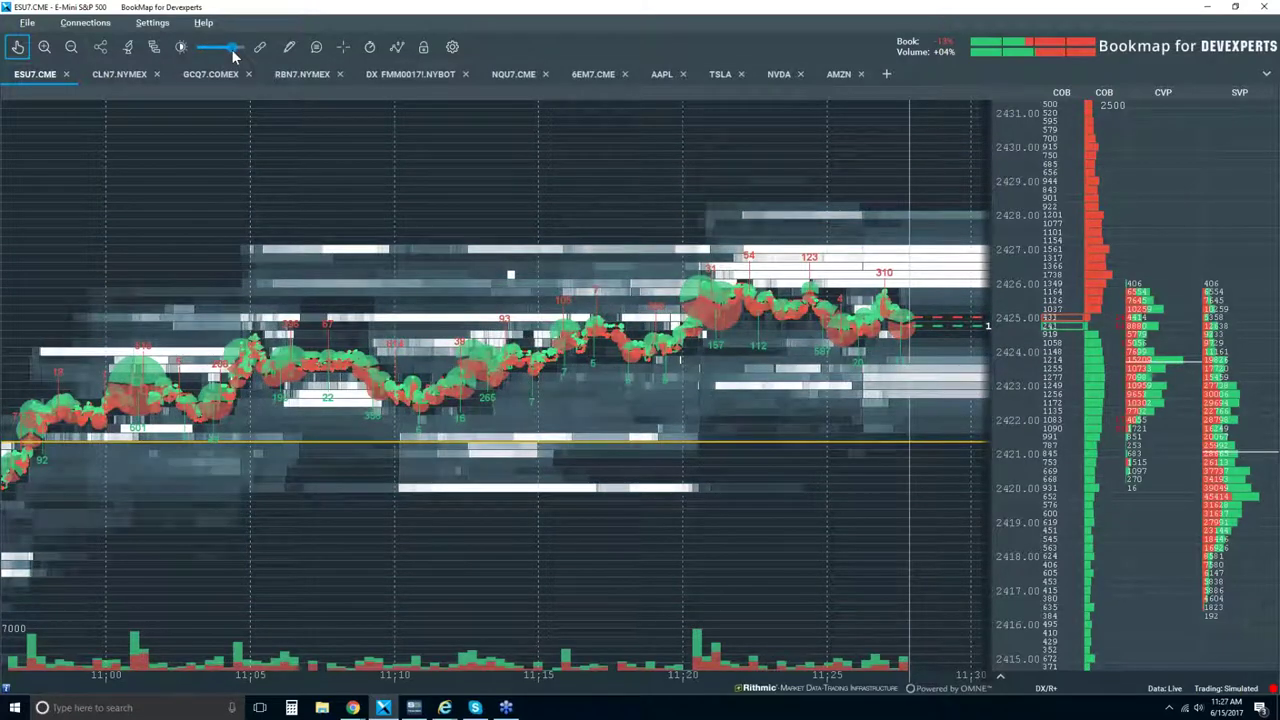
left_click_drag(233, 55, 228, 55)
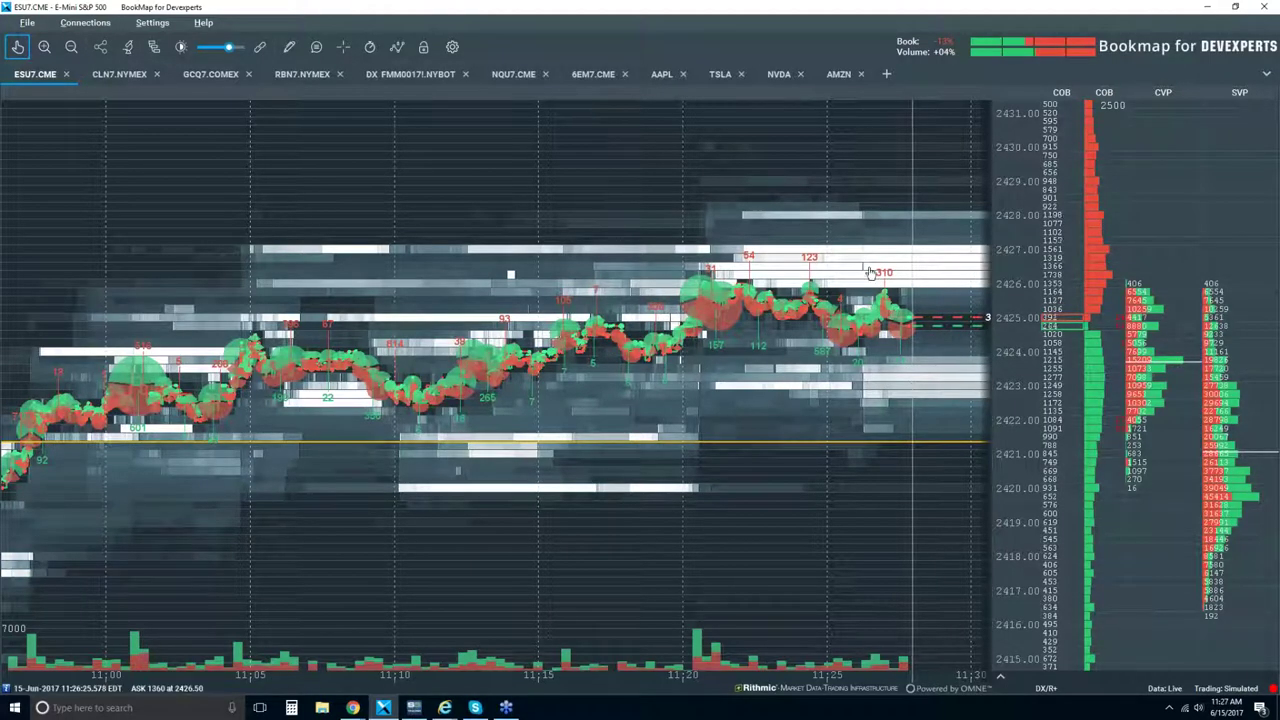
Step: In Contrast Configuration, roughly adjust black and white cut-off, large size highlight and brightness
left_click(181, 49)
left_click_drag(586, 128, 420, 131)
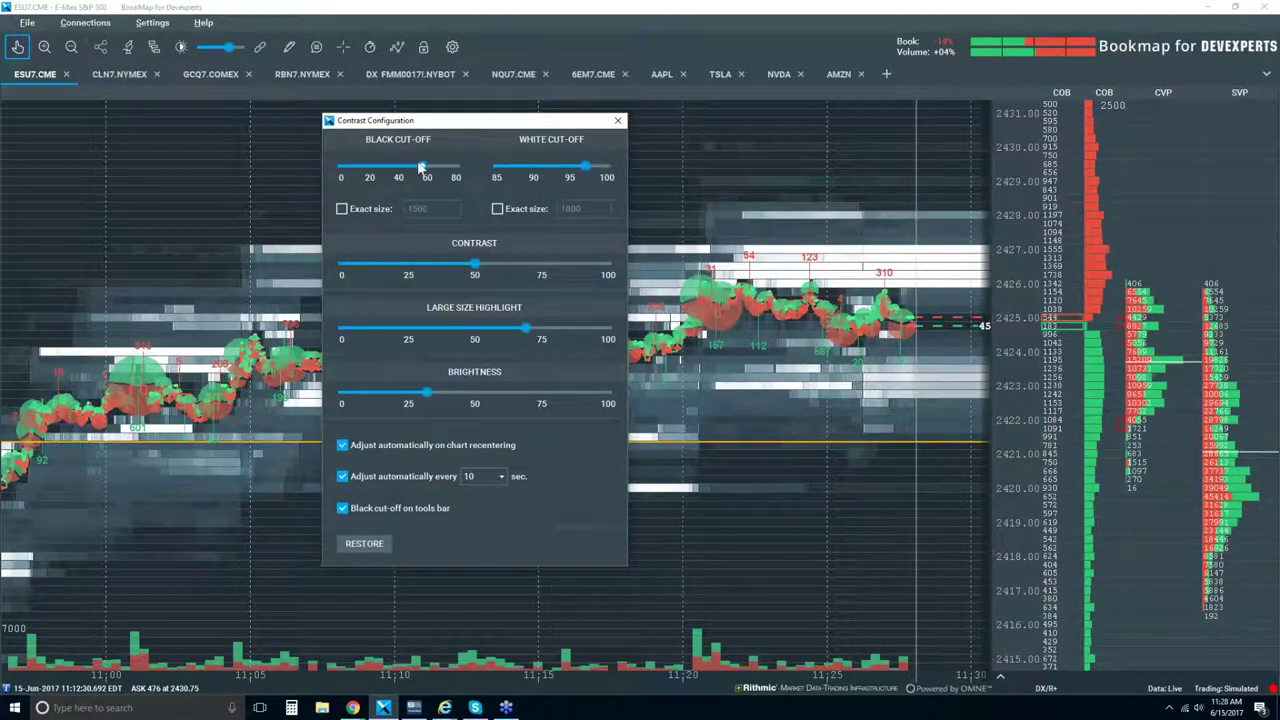
left_click_drag(424, 166, 419, 163)
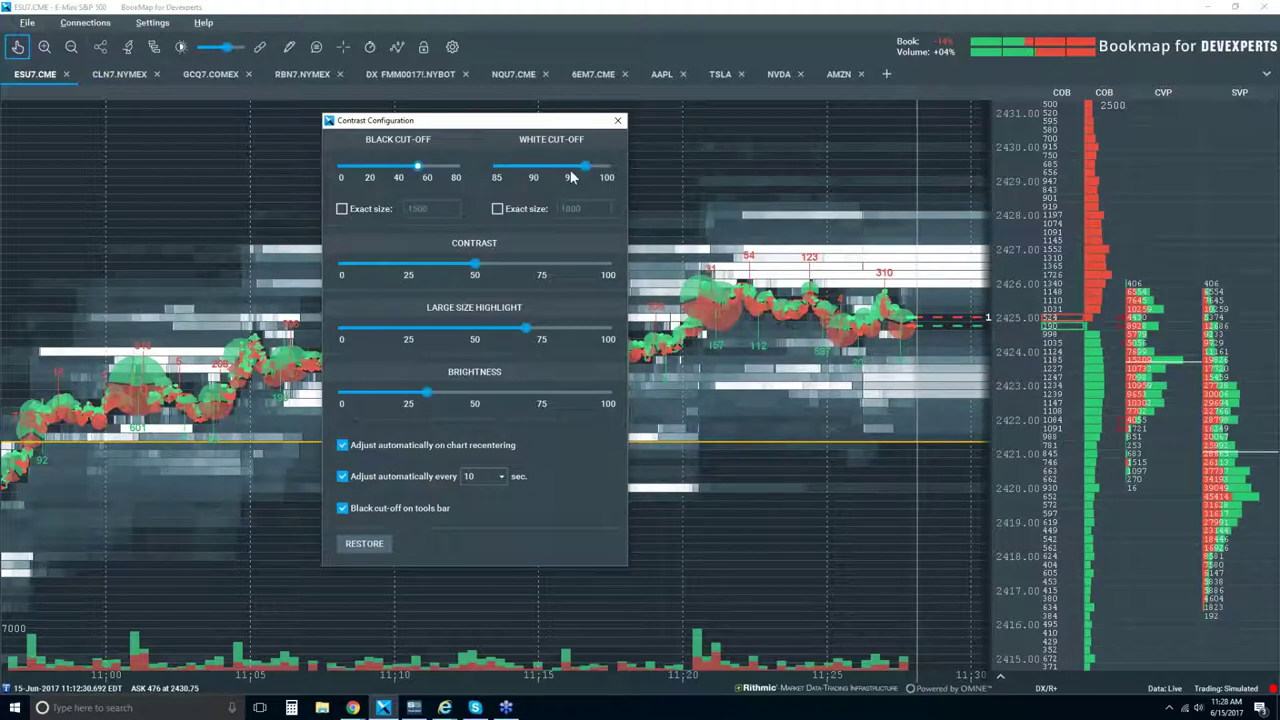
mouse_move(586, 170)
left_mouse_down()
mouse_move(566, 172)
mouse_move(585, 172)
left_mouse_up()
left_click_drag(528, 335, 555, 330)
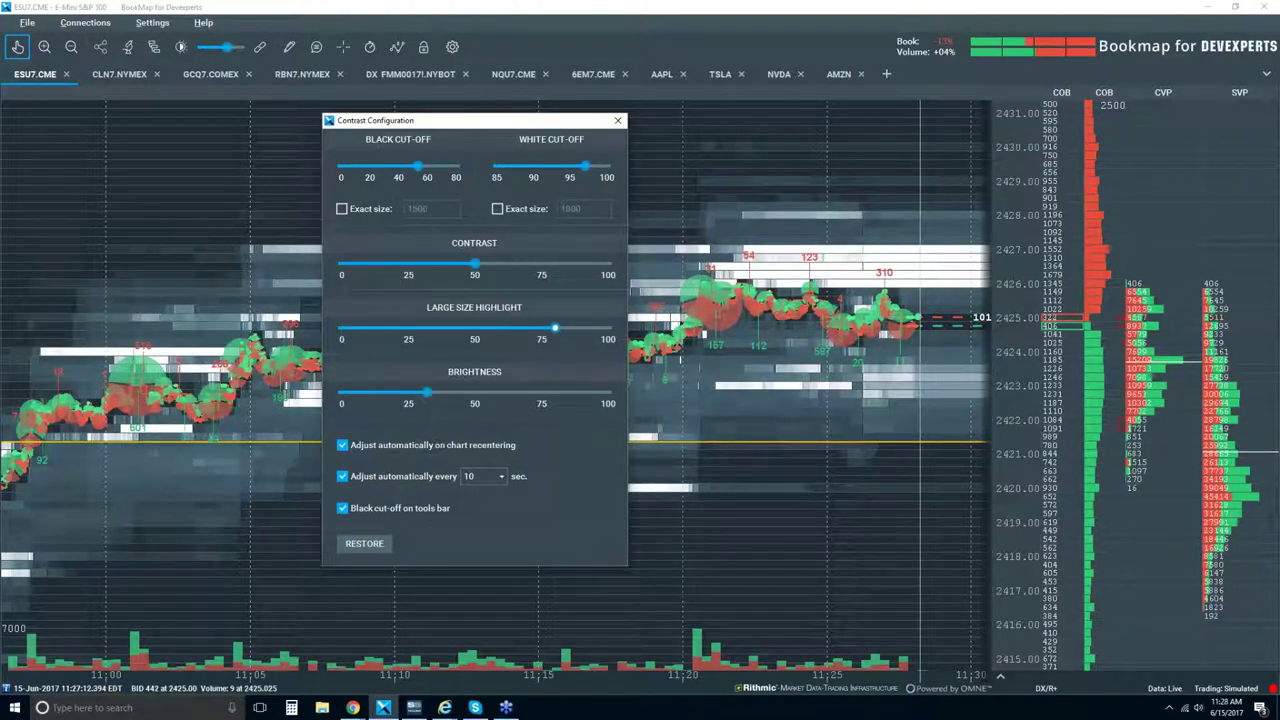
left_click_drag(428, 394, 343, 396)
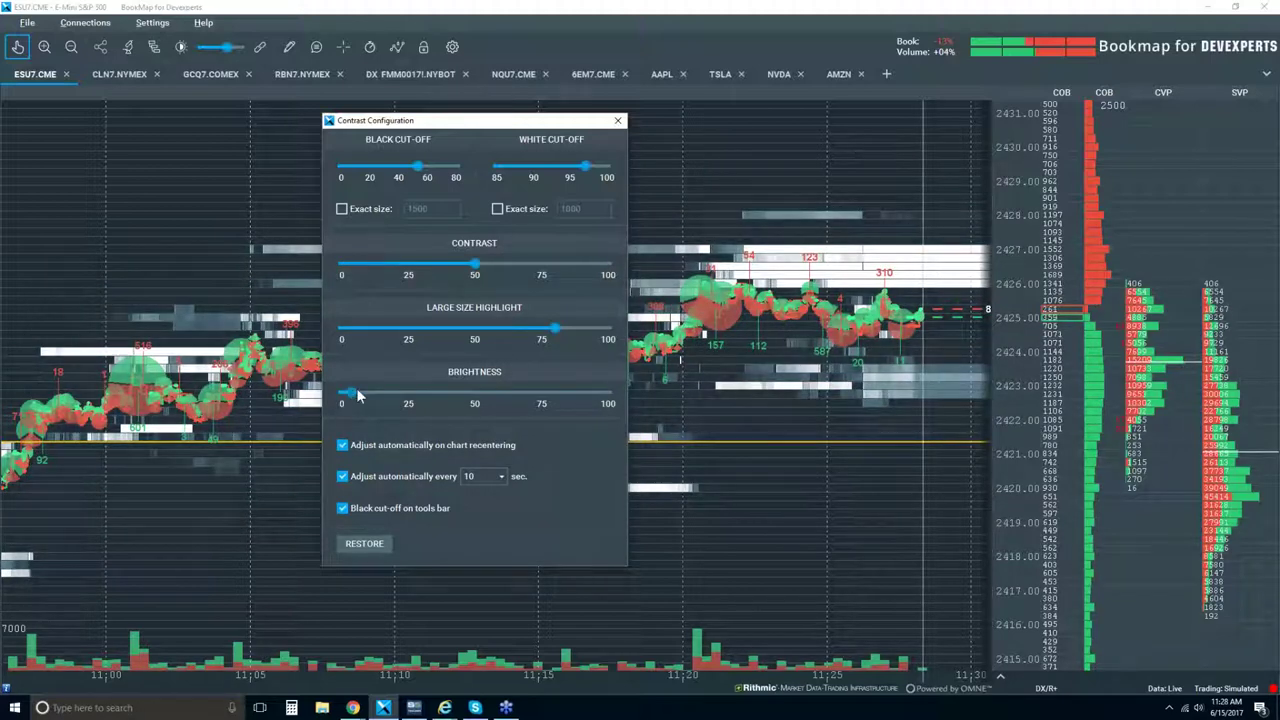
Step: Fine-tune white cut-off near 100, large size highlight about 70, brightness about 25, then close
left_click(580, 330)
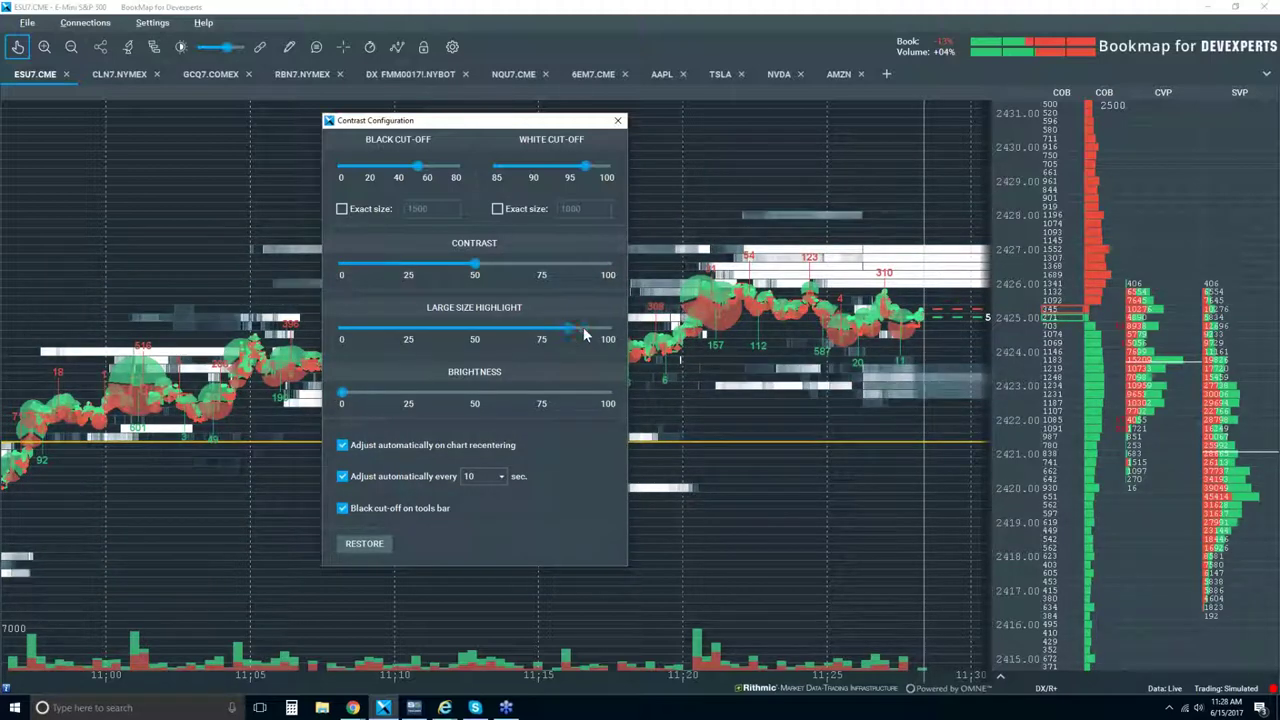
left_click_drag(586, 167, 609, 168)
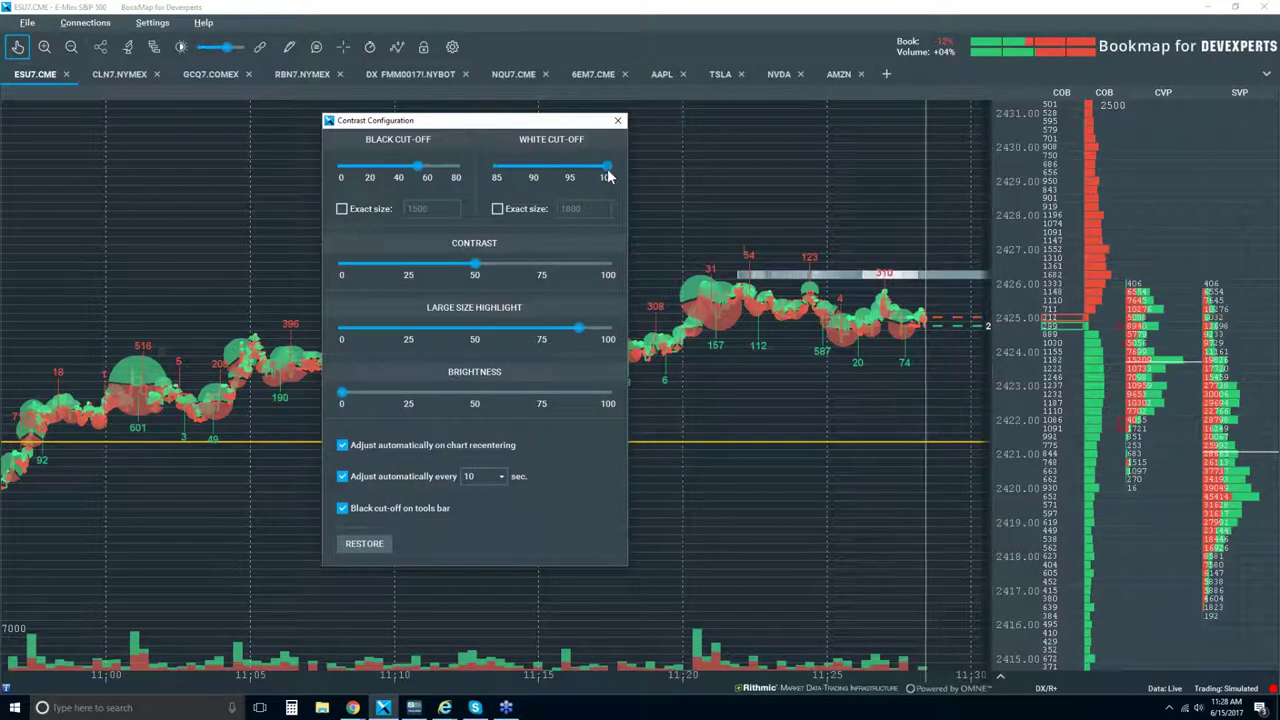
left_click_drag(608, 172, 586, 177)
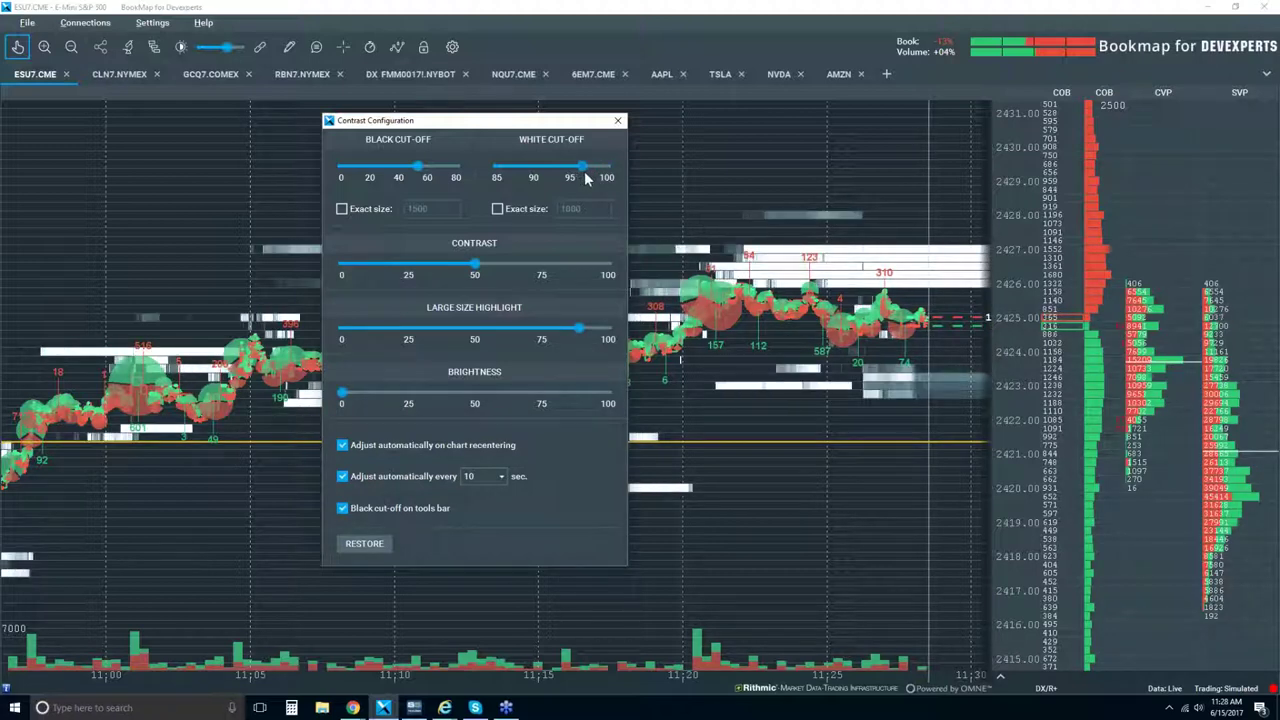
left_click_drag(583, 335, 527, 330)
left_click_drag(345, 393, 405, 396)
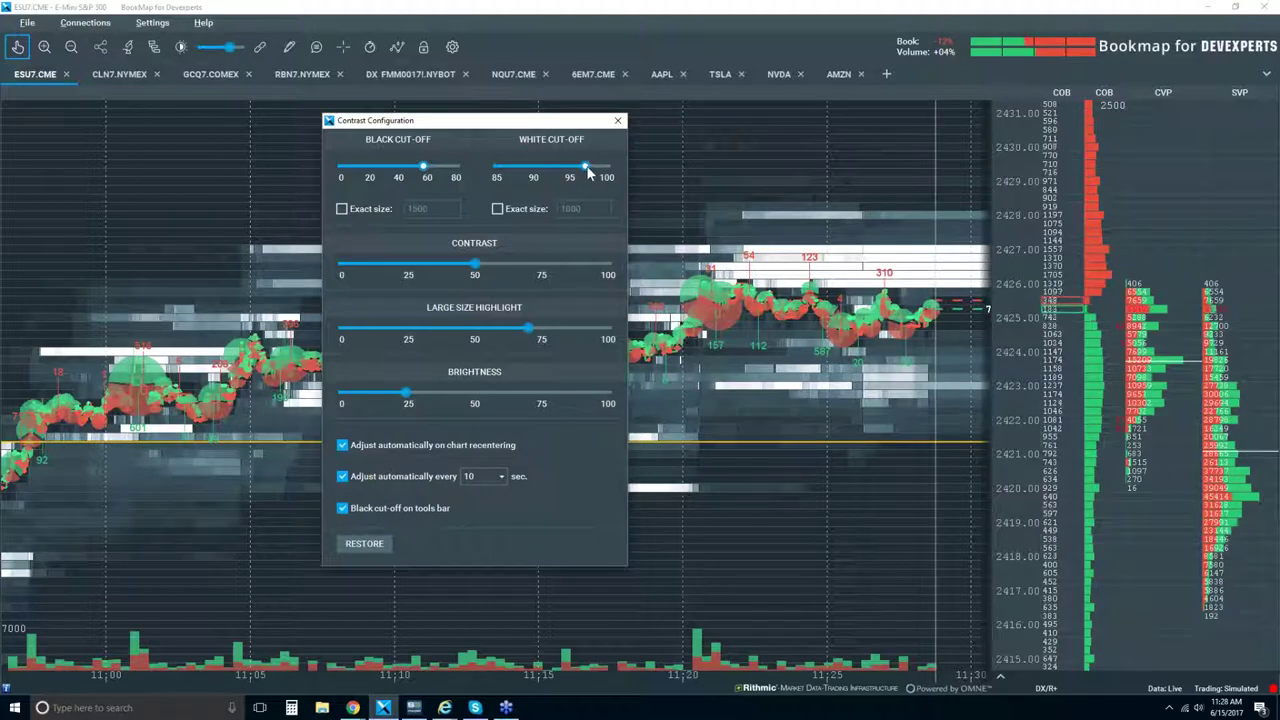
left_click_drag(589, 166, 595, 166)
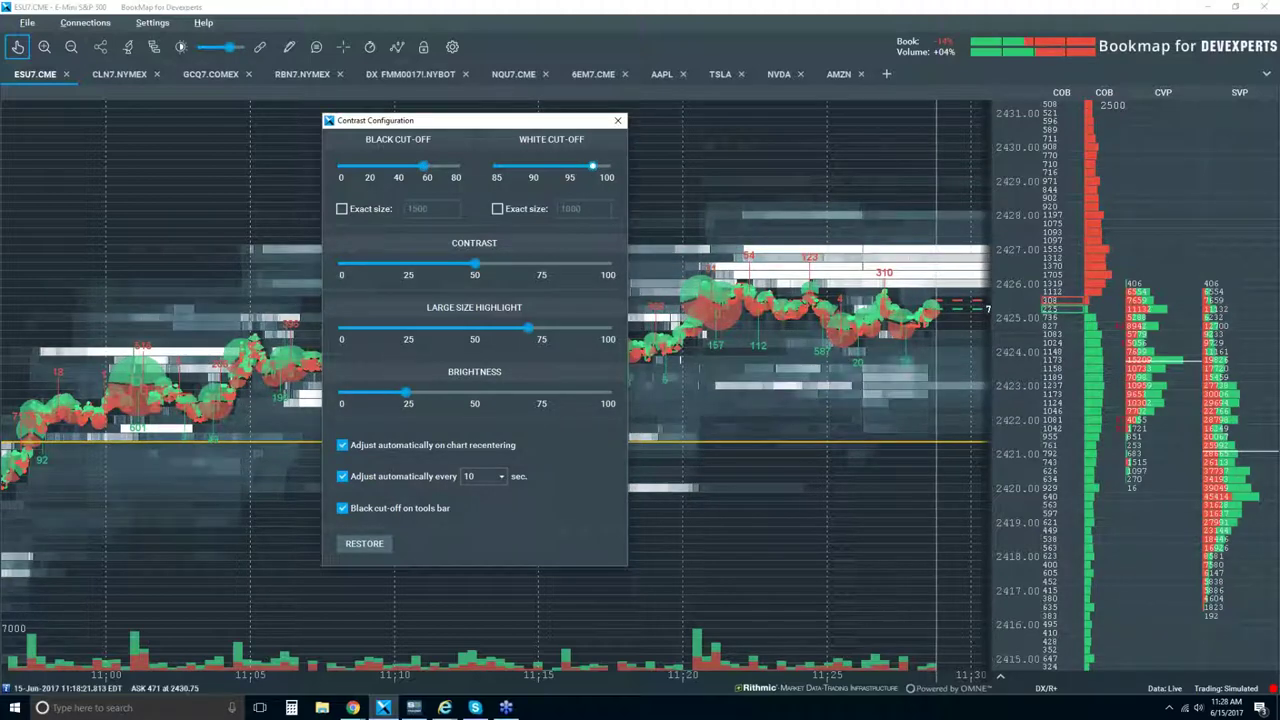
left_click(618, 121)
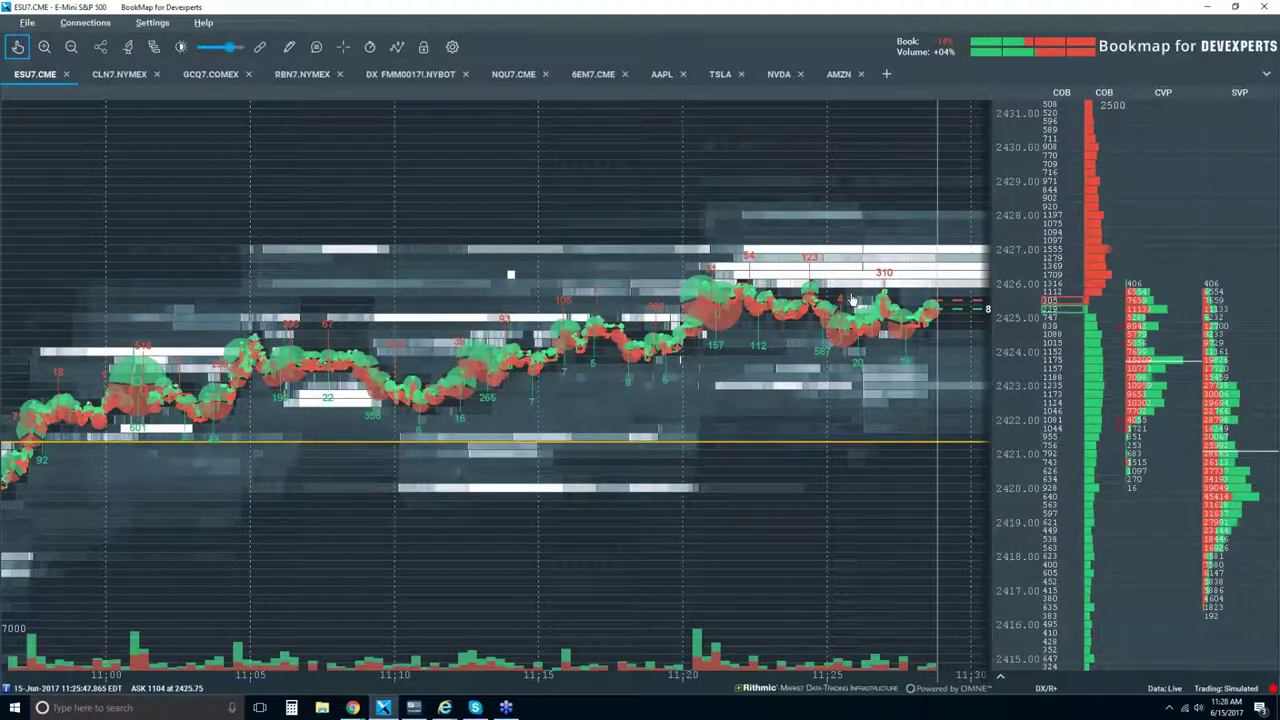
scroll(852, 300, "up", 3)
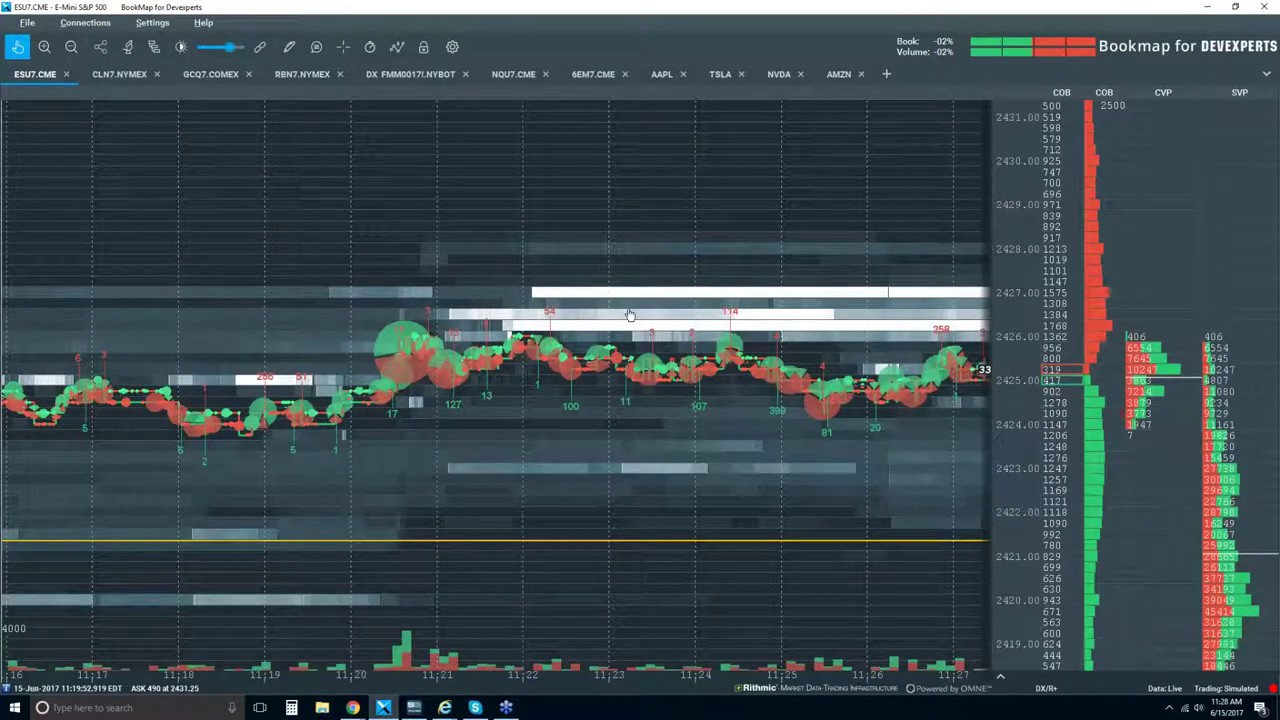
left_click_drag(630, 315, 406, 315)
scroll(496, 380, "down", 4)
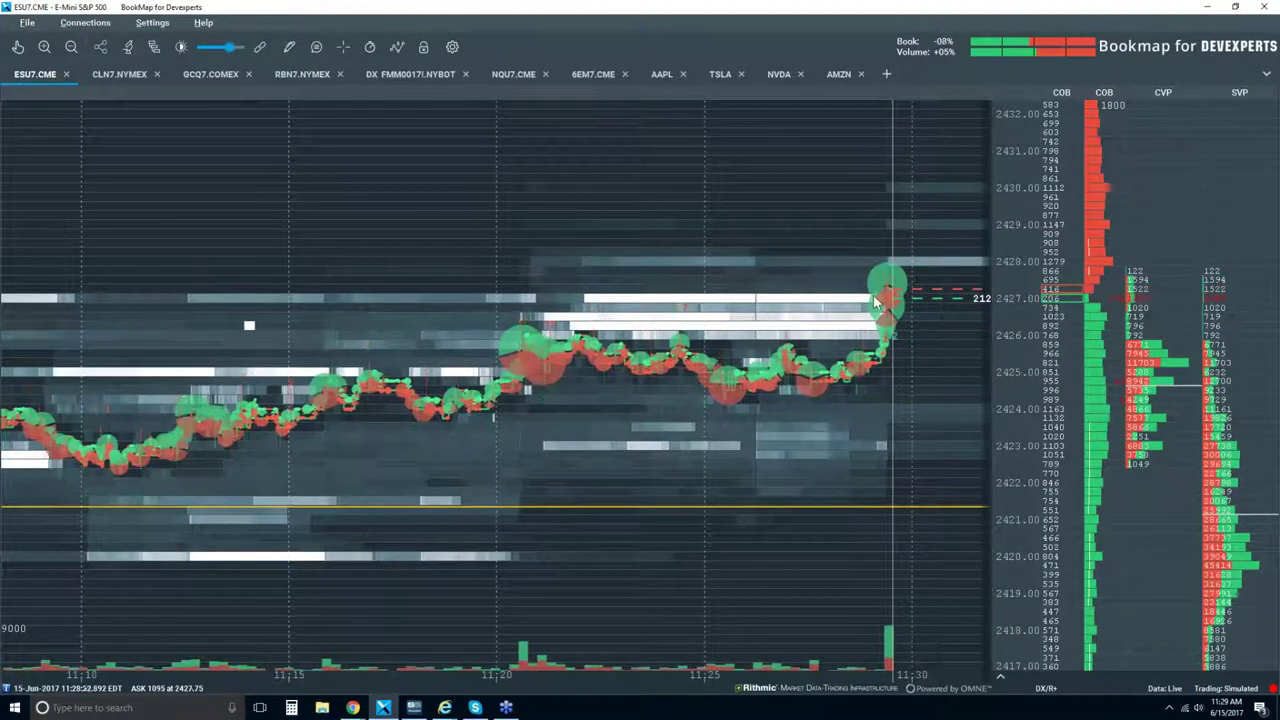
scroll(753, 278, "up", 1)
left_click(20, 45)
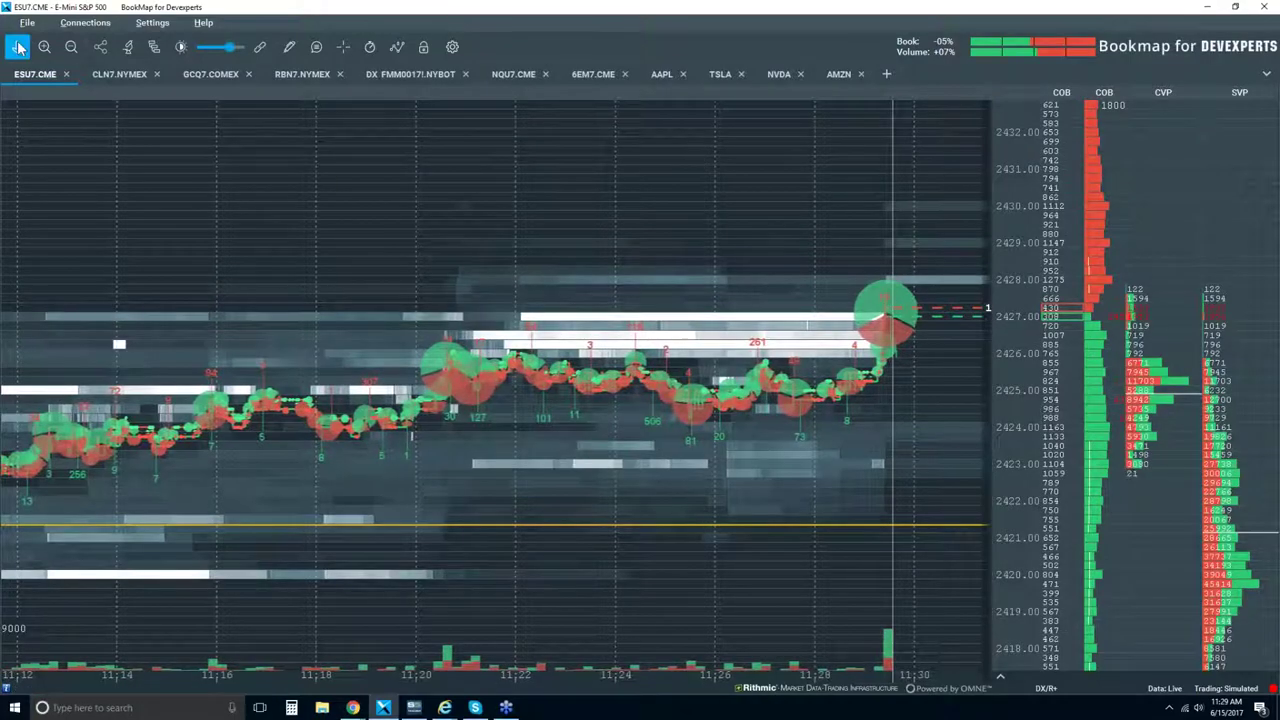
scroll(873, 344, "up", 2)
scroll(873, 344, "up", 4)
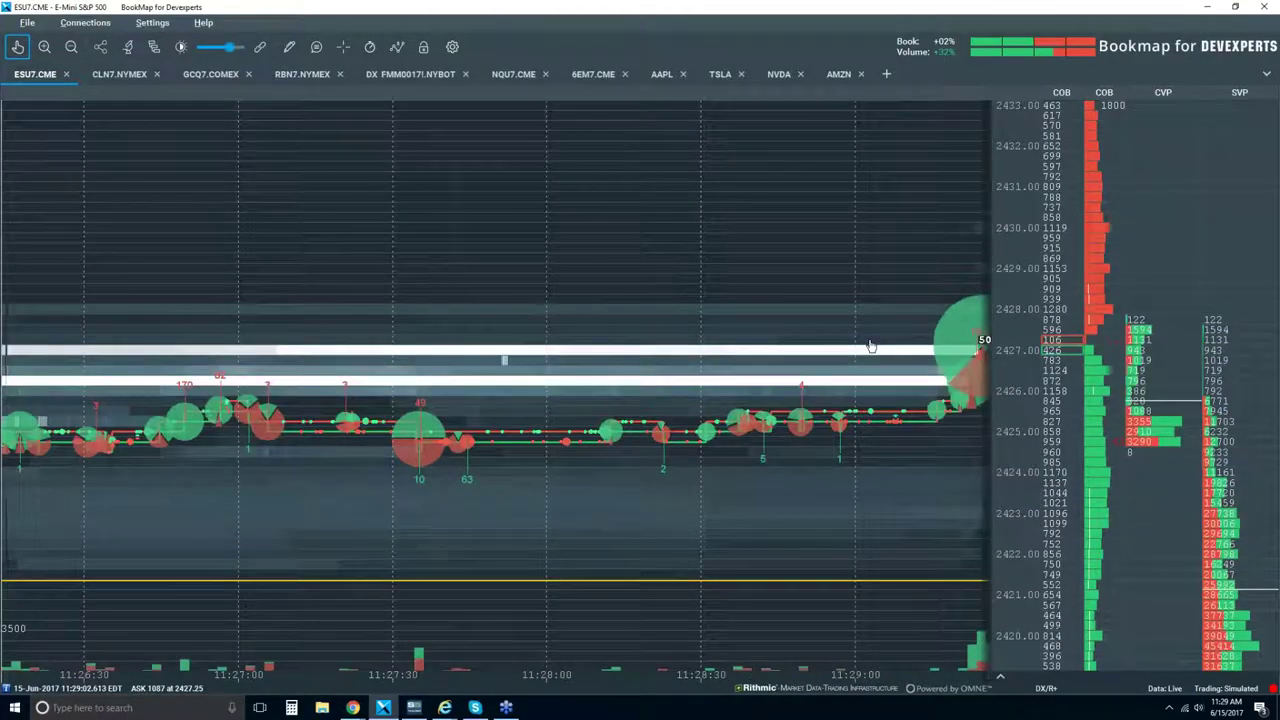
scroll(679, 355, "up", 4)
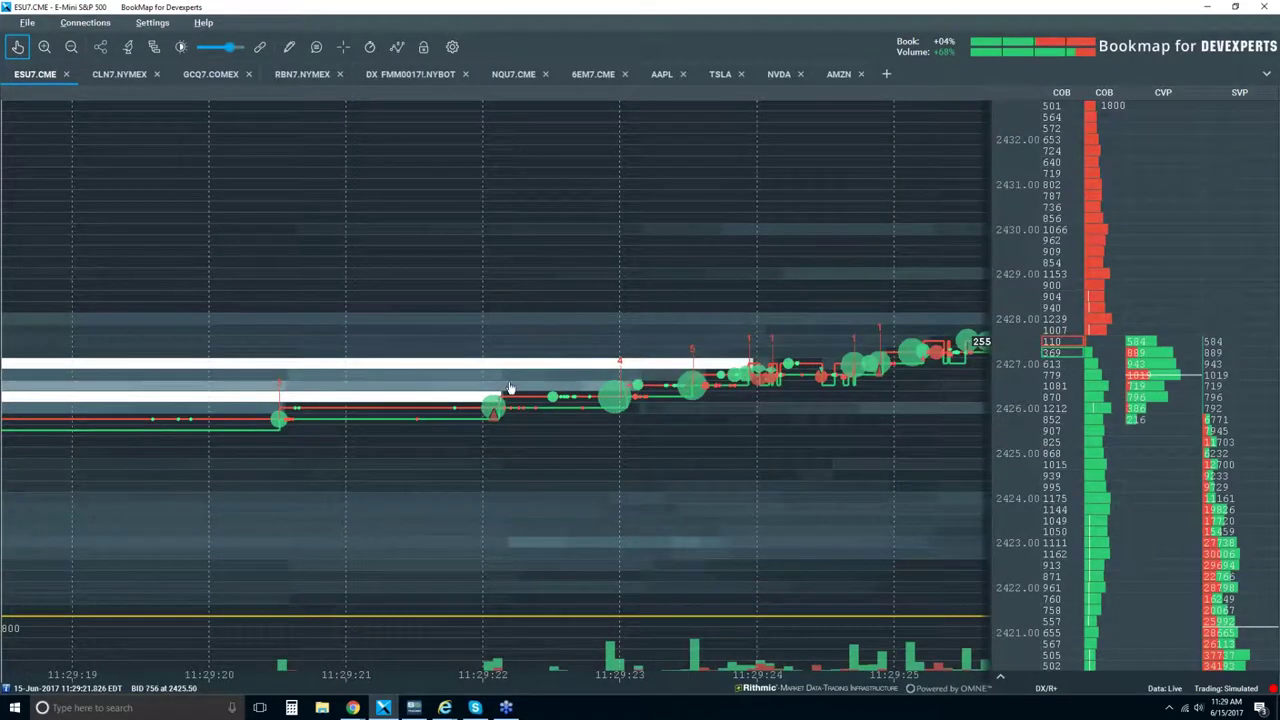
scroll(494, 398, "up", 4)
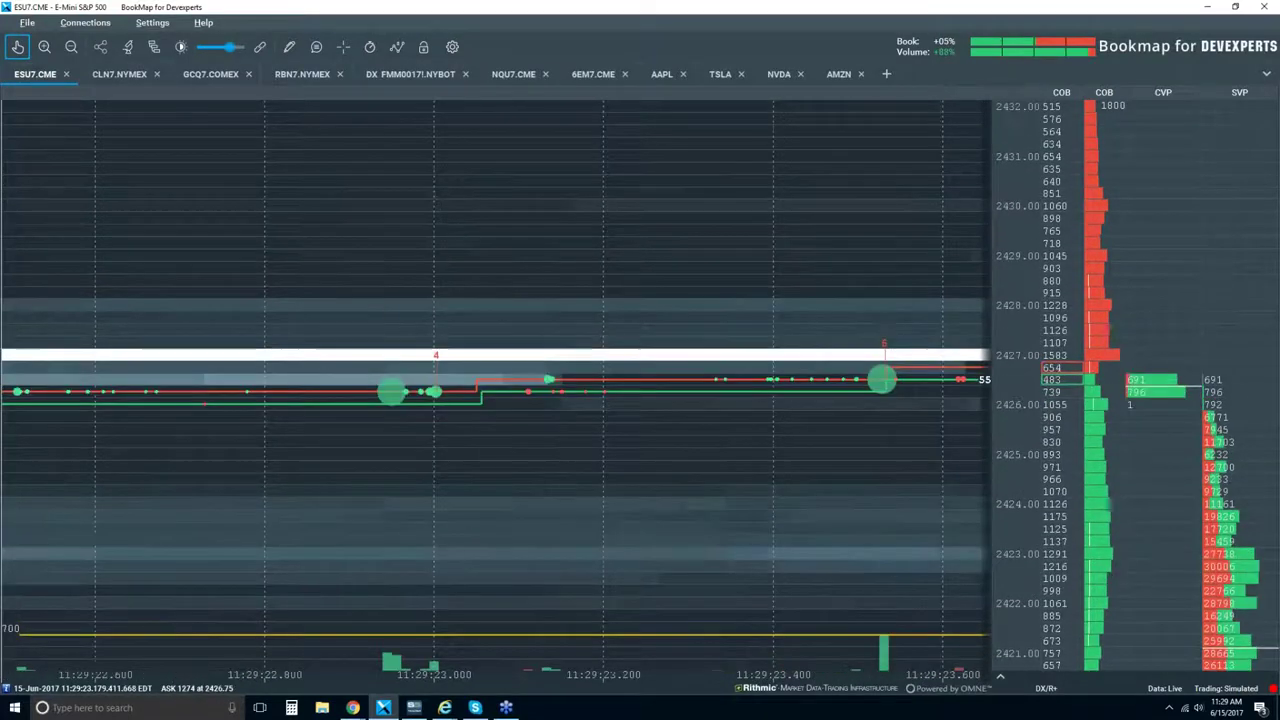
scroll(826, 362, "down", 2)
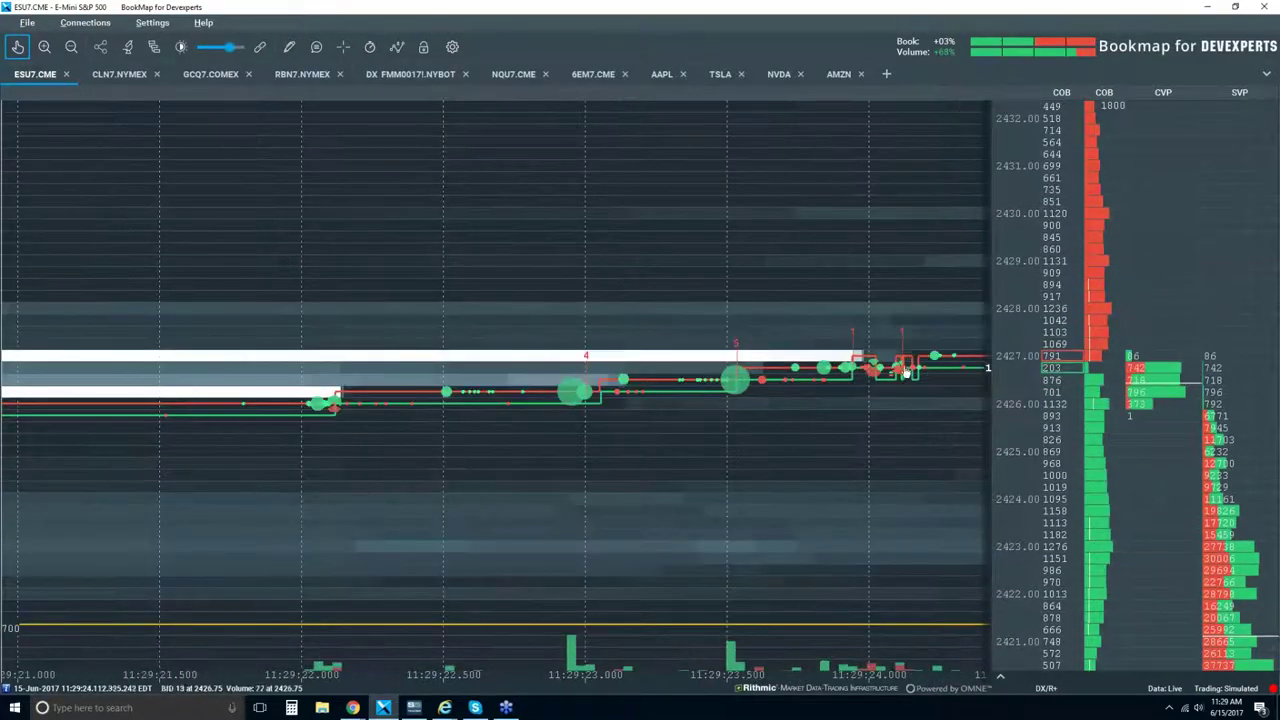
scroll(862, 370, "up", 3)
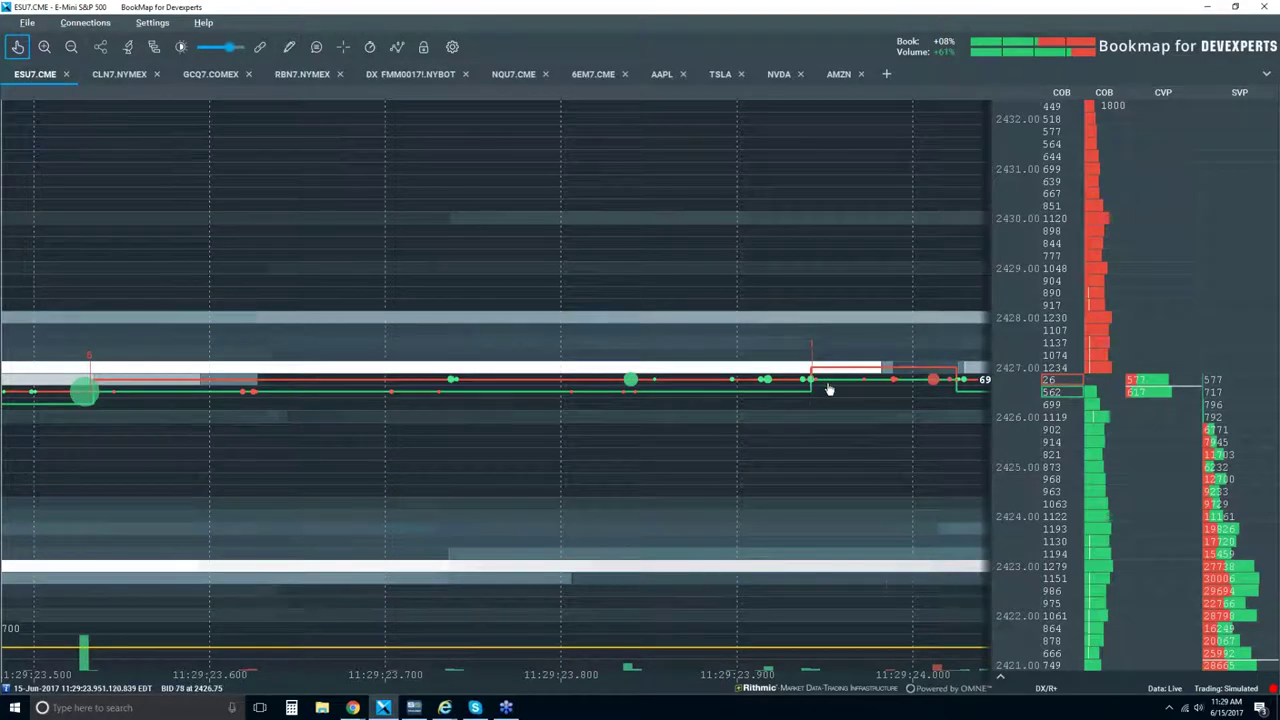
scroll(829, 389, "down", 2)
scroll(829, 389, "down", 4)
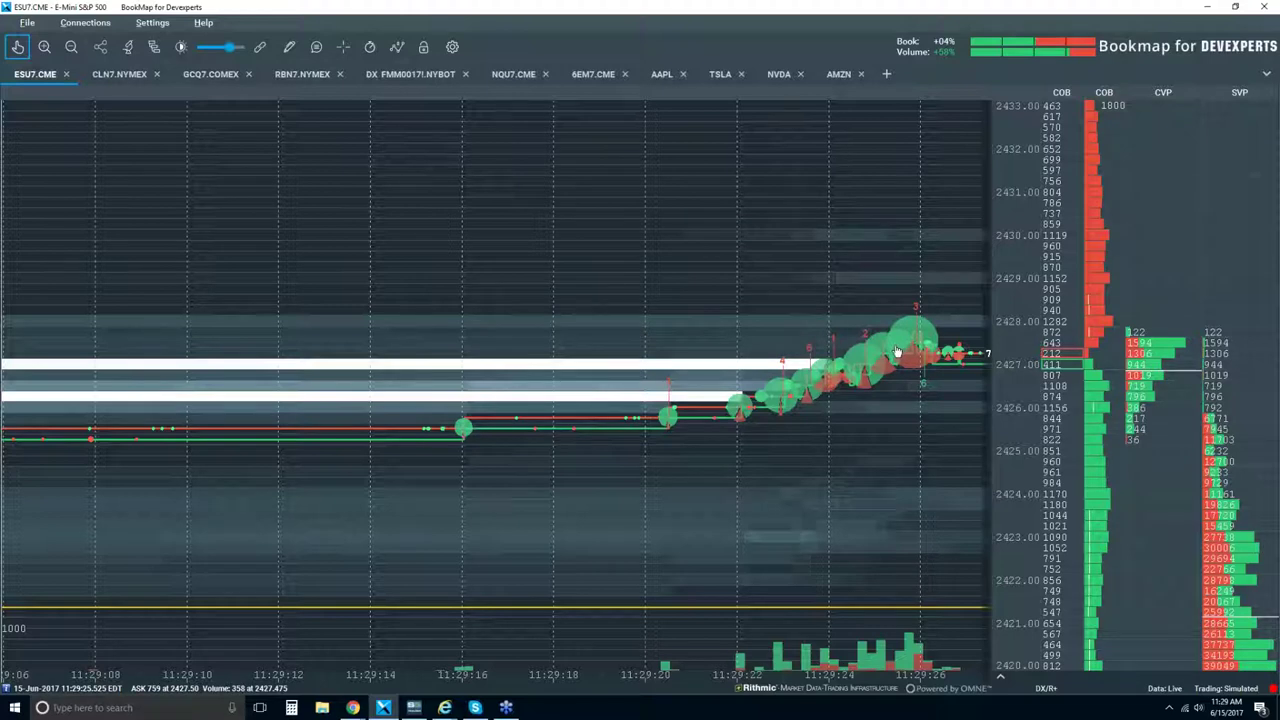
scroll(876, 357, "down", 1)
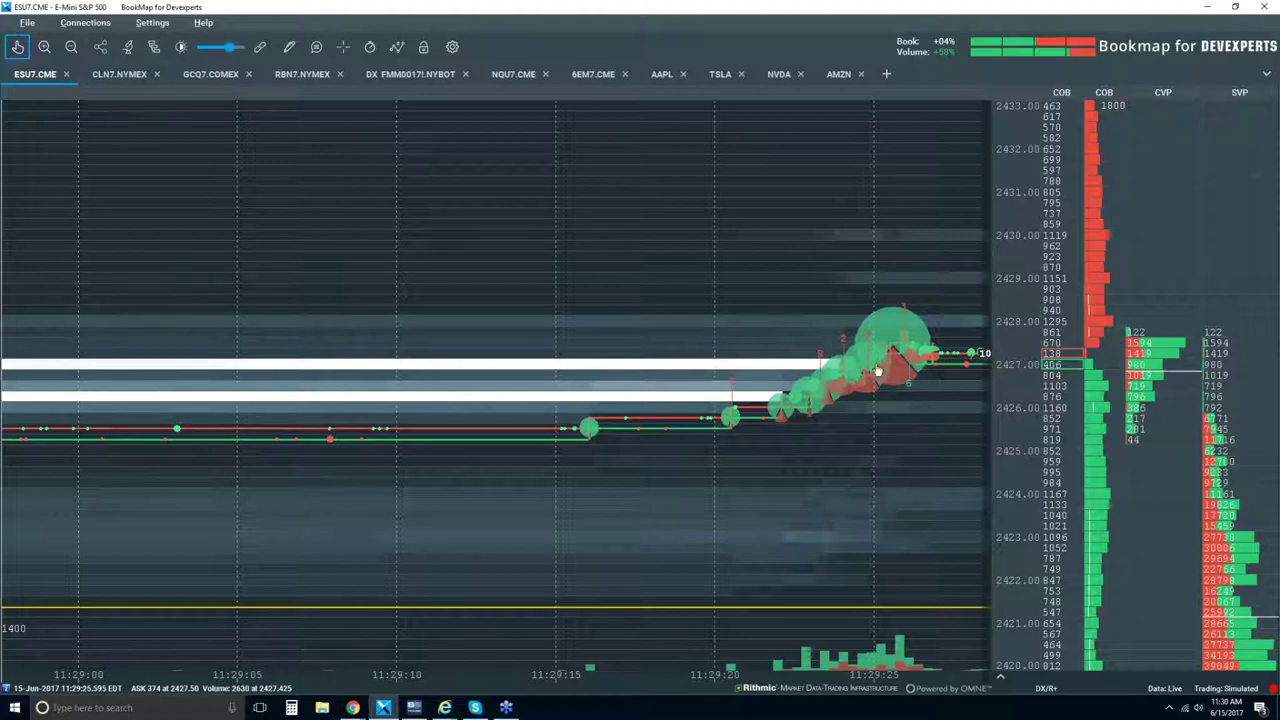
left_click(17, 46)
scroll(699, 366, "down", 5)
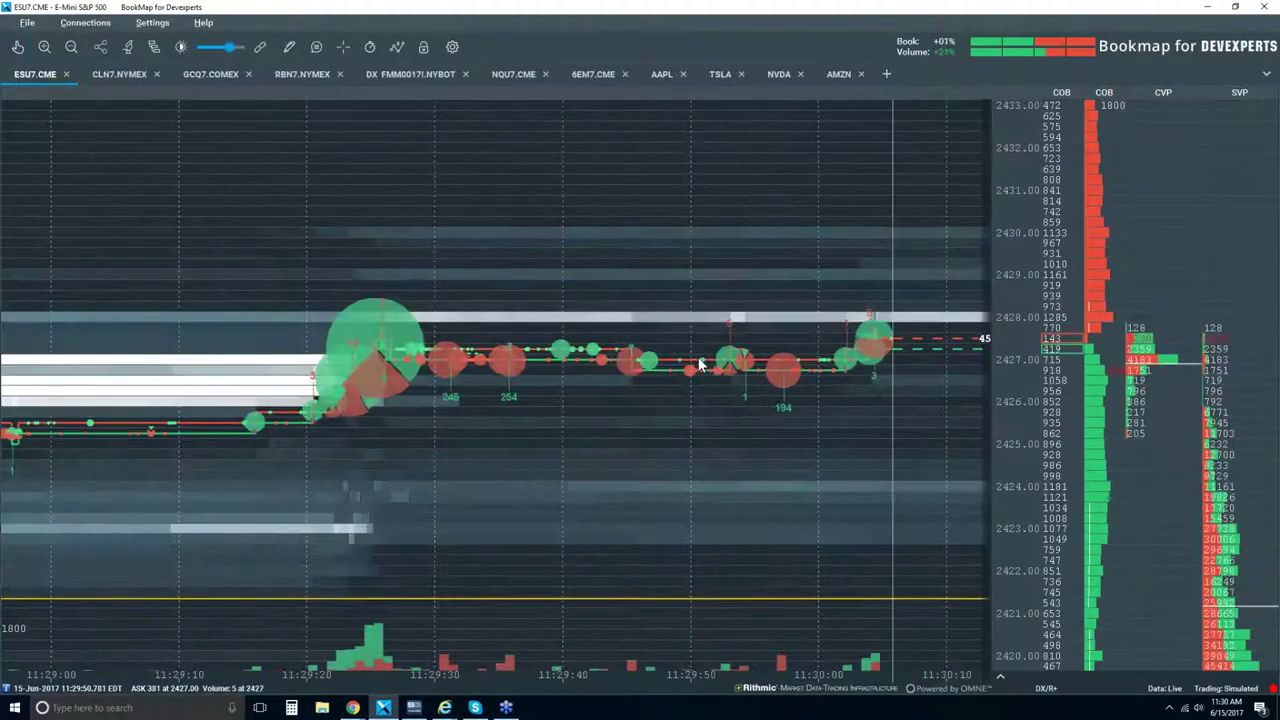
scroll(697, 364, "down", 2)
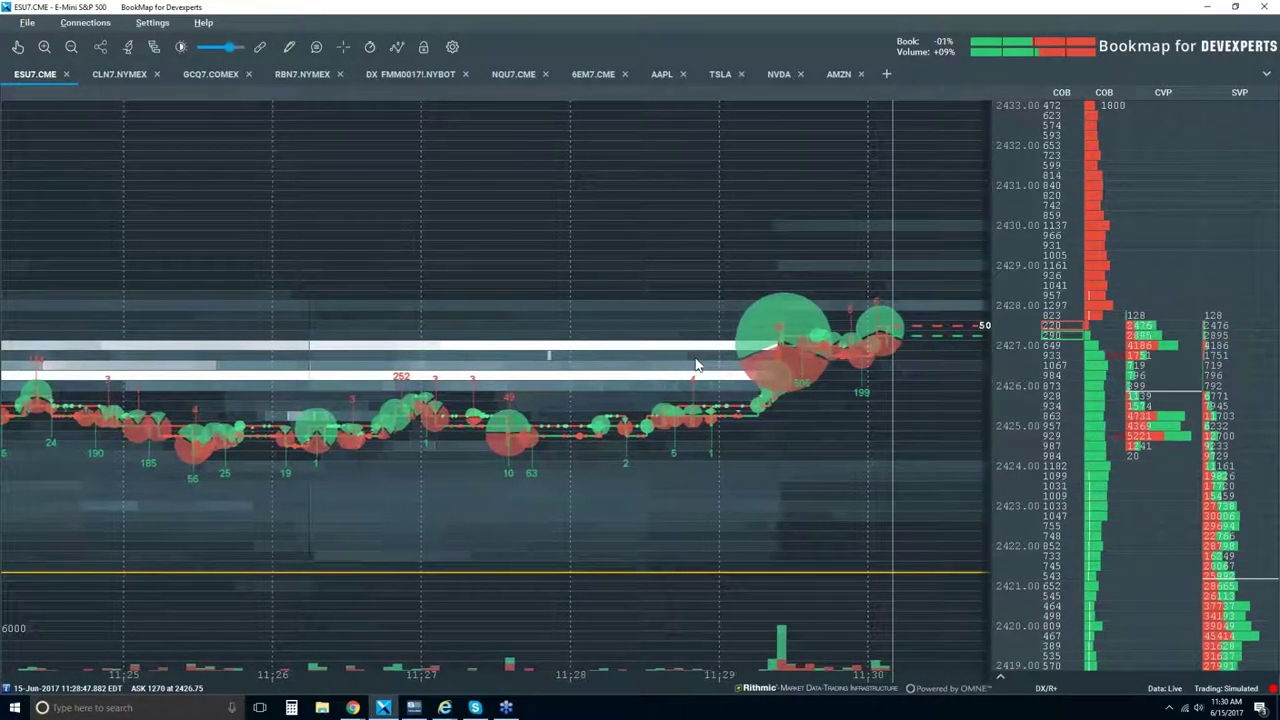
scroll(799, 277, "down", 2)
scroll(799, 280, "down", 1)
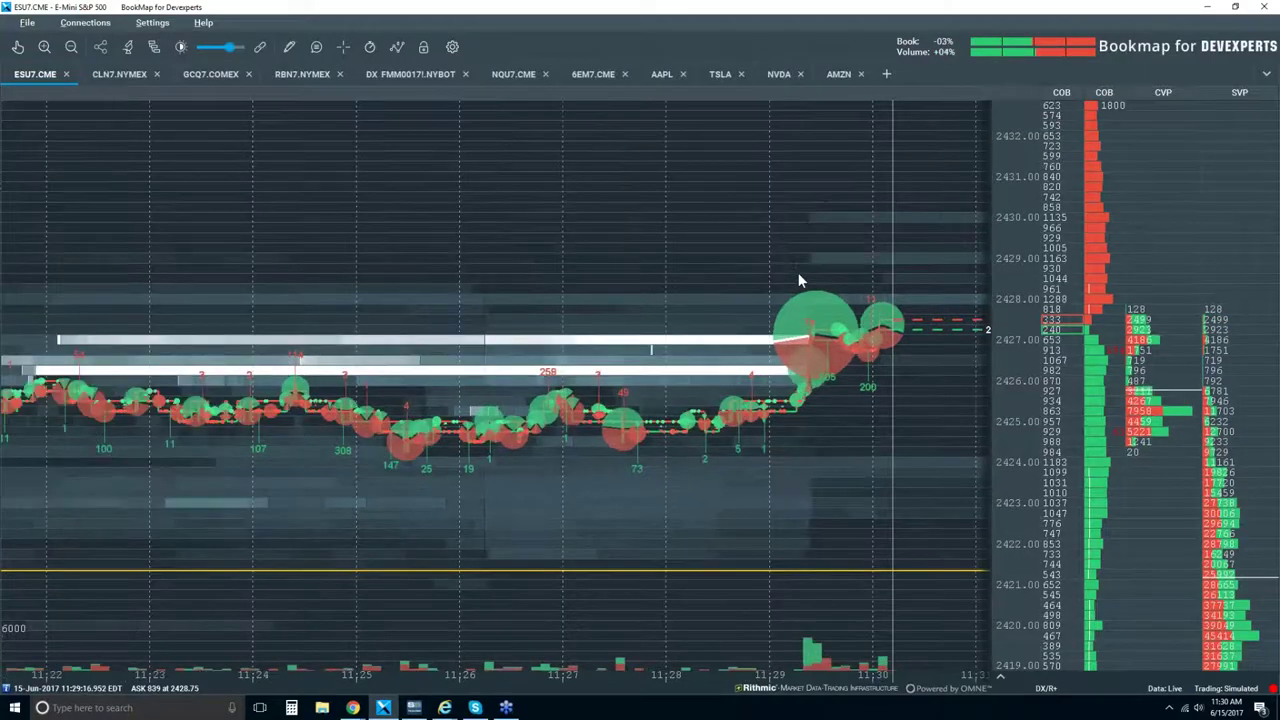
scroll(800, 279, "down", 2)
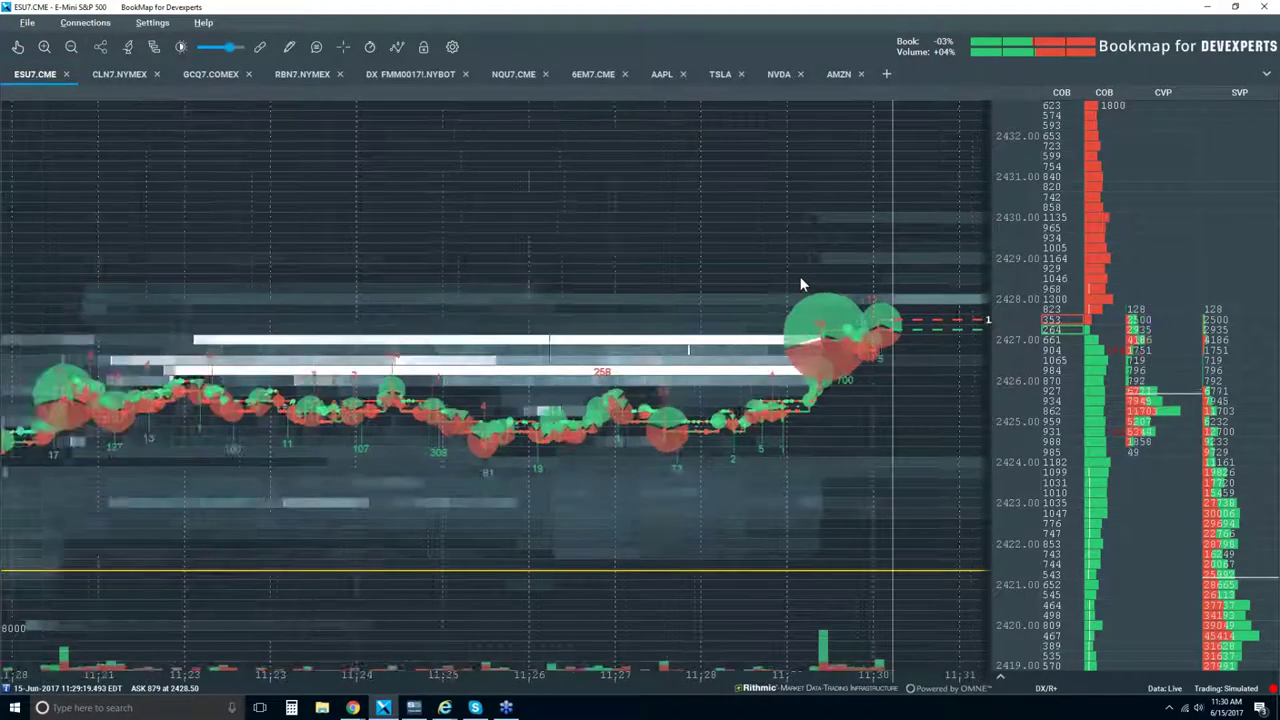
scroll(800, 279, "down", 1)
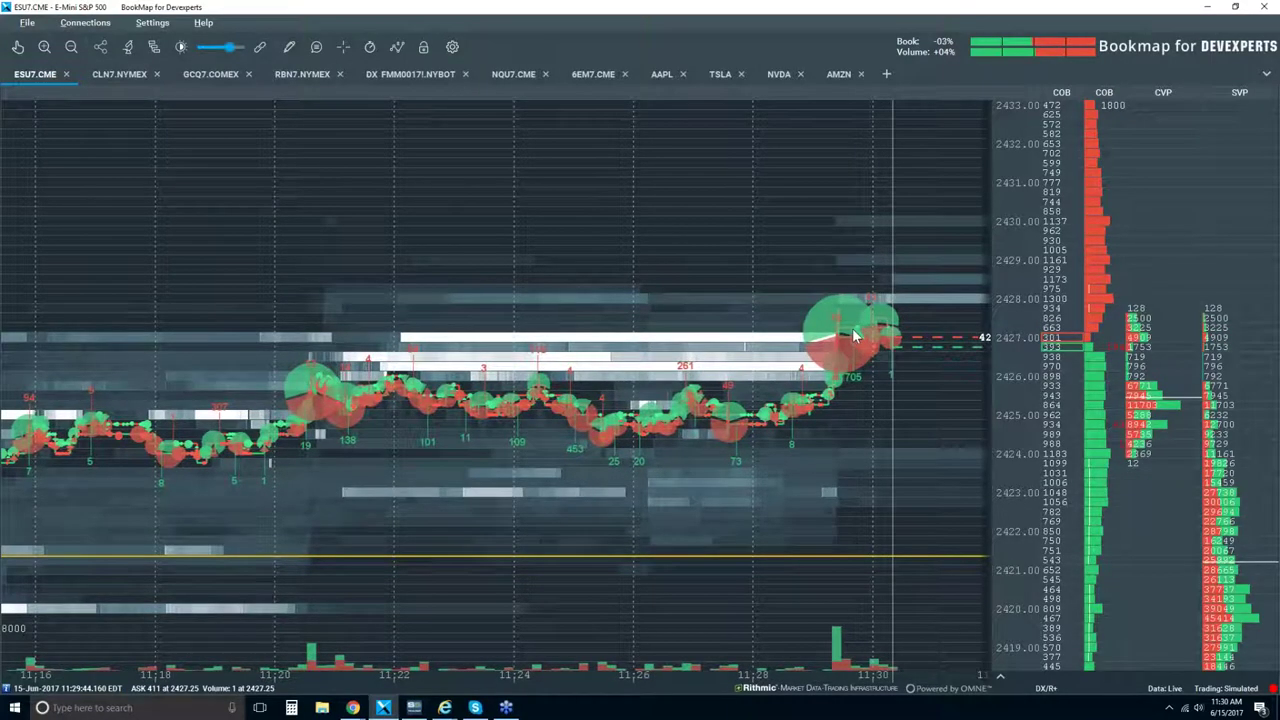
scroll(855, 337, "down", 1)
scroll(855, 337, "down", 3)
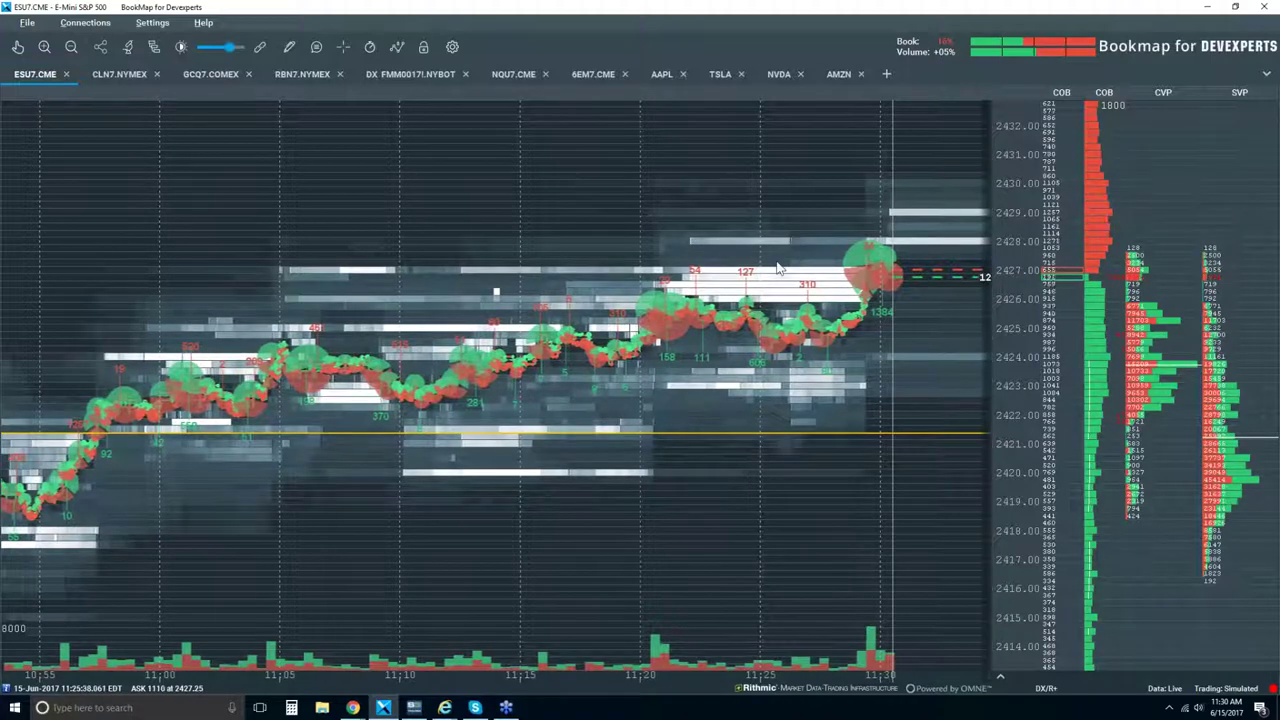
scroll(777, 262, "up", 1)
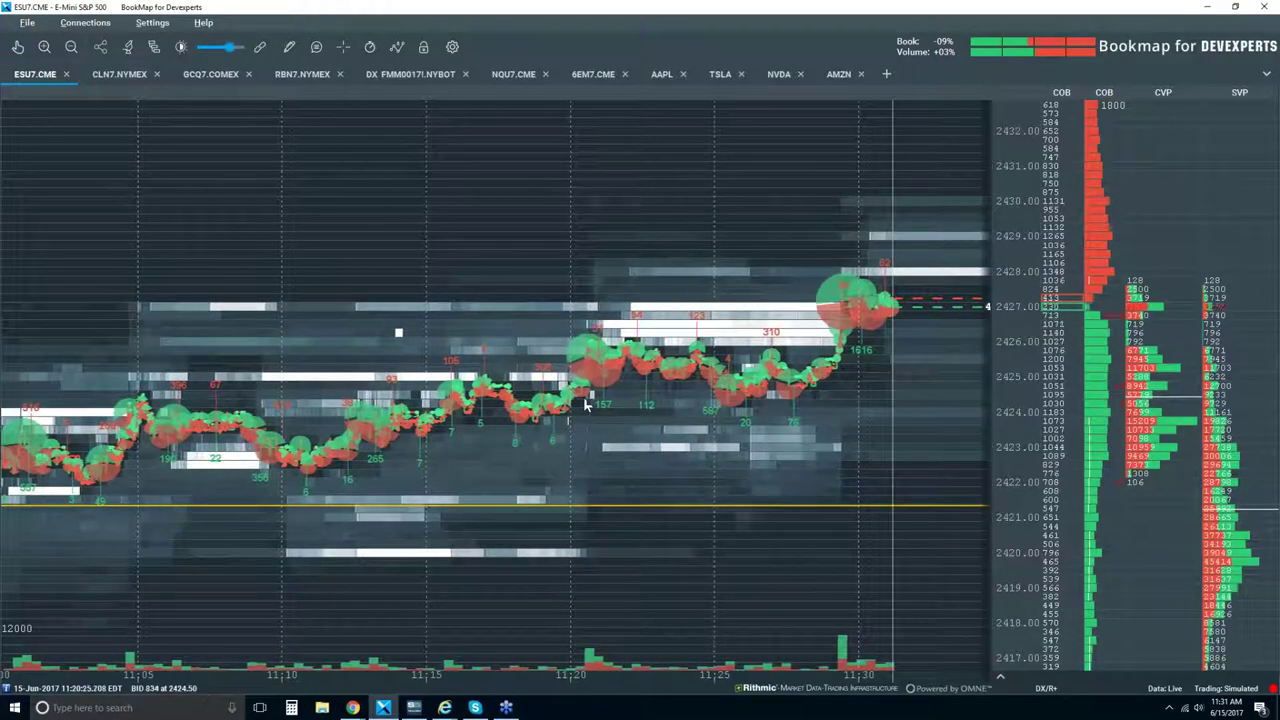
Step: Add a horizontal line at about 2424.50, then set drawing to None and return to the hand tool
left_click(289, 47)
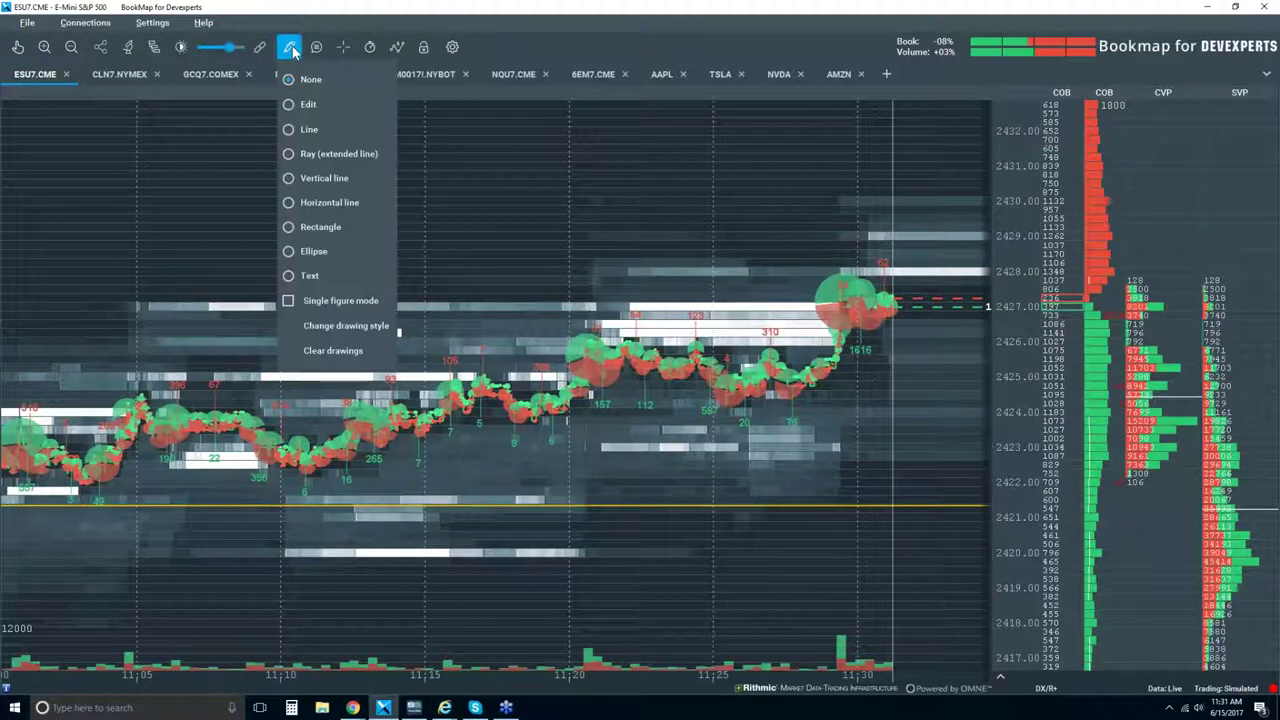
left_click(351, 177)
left_click(505, 376)
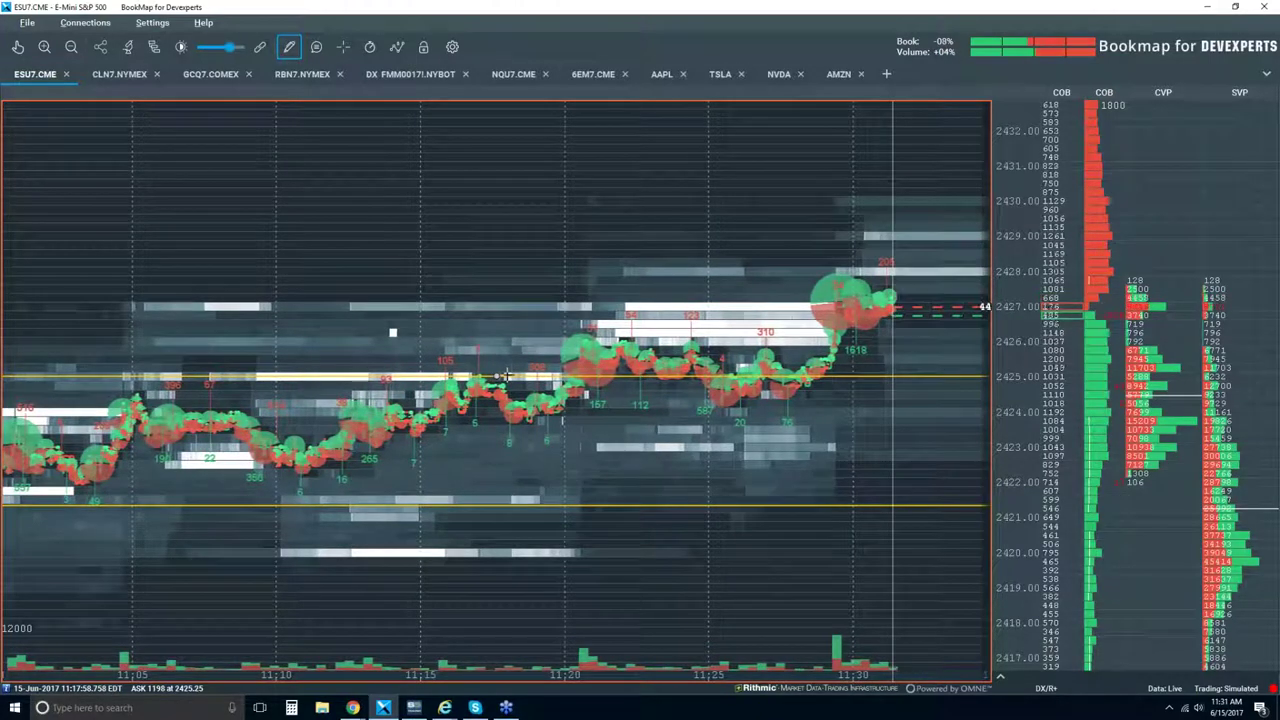
mouse_move(505, 376)
left_mouse_down()
mouse_move(613, 394)
mouse_move(583, 394)
left_mouse_up()
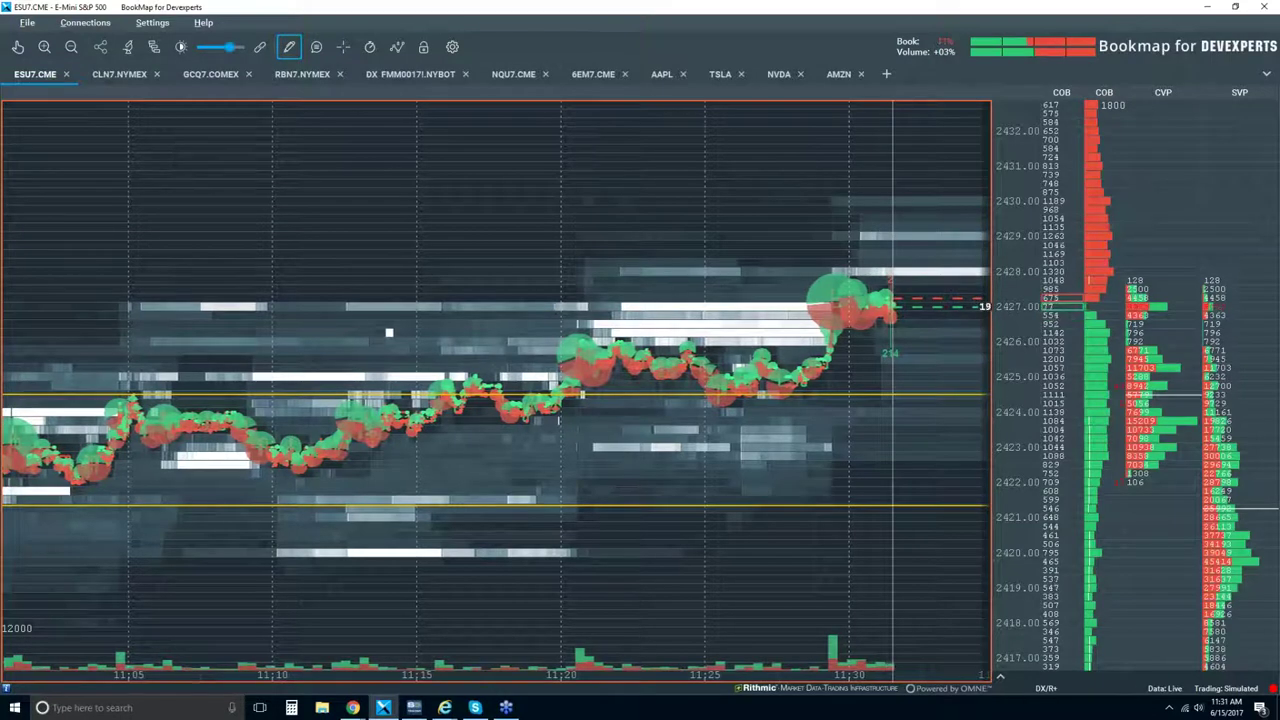
left_click(289, 47)
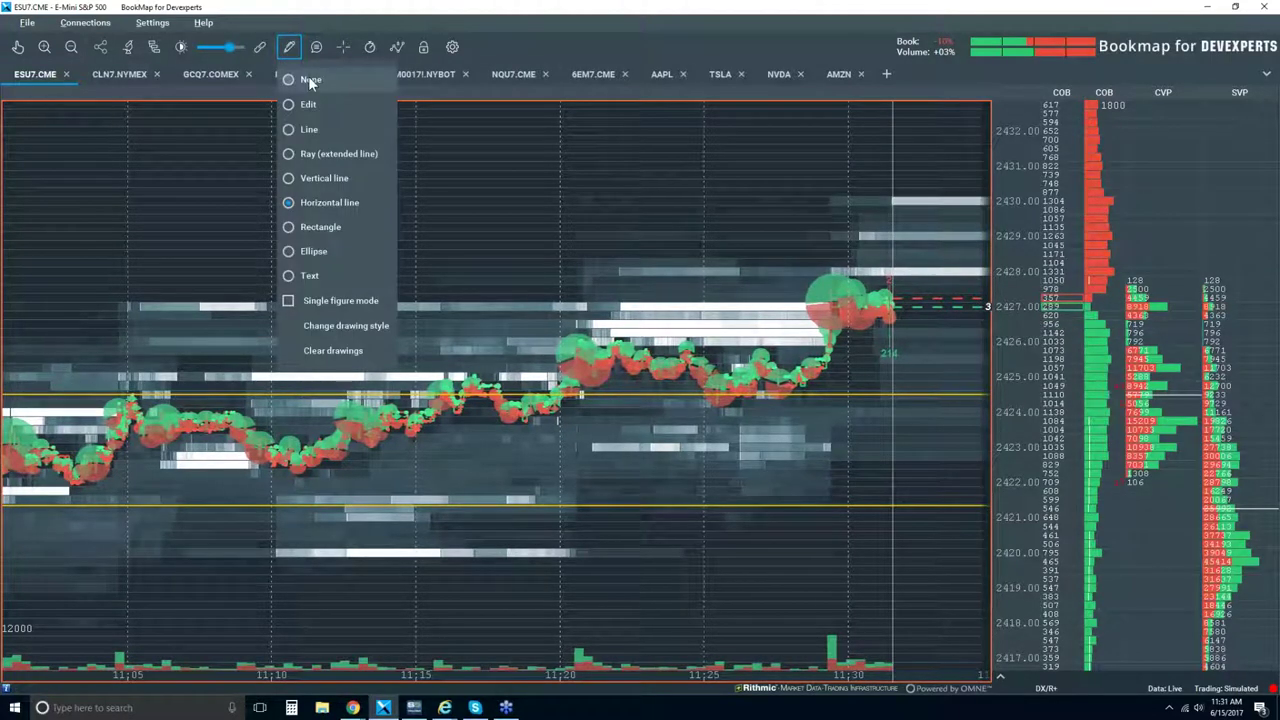
left_click(308, 79)
left_click(17, 47)
Step: Zoom the time axis in to show only about 11:25 to 11:32
scroll(567, 395, "up", 3)
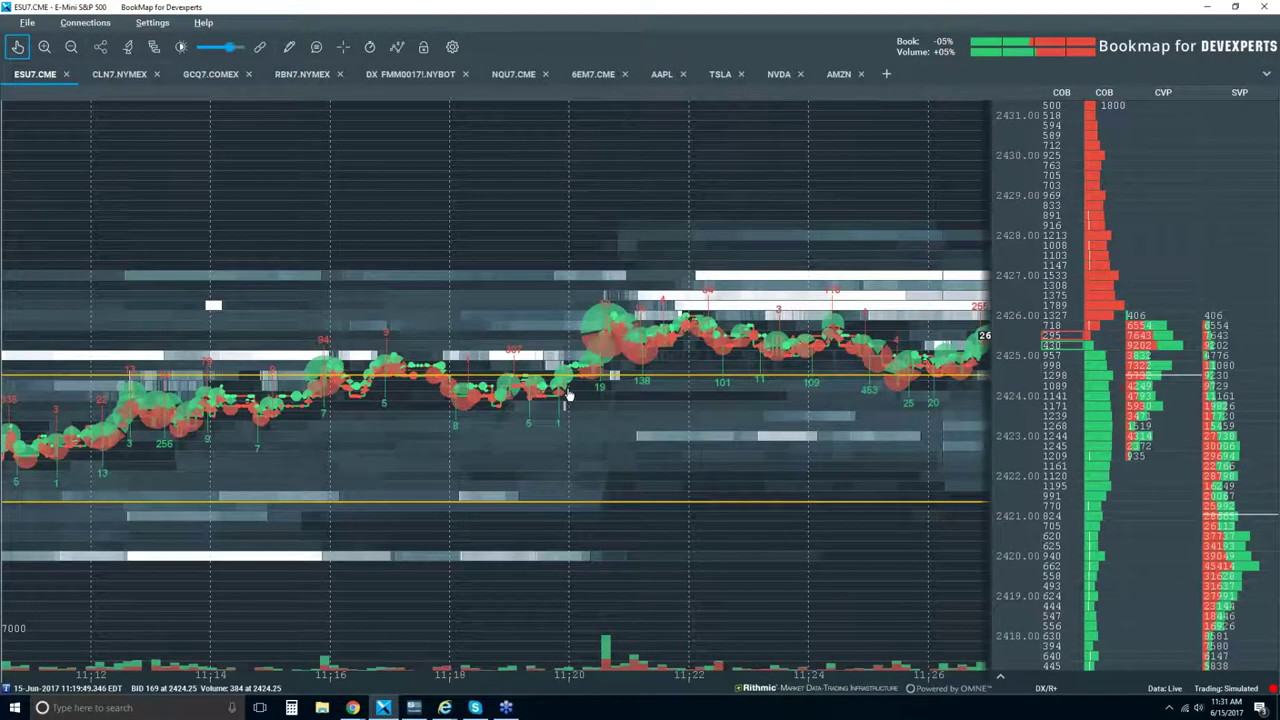
scroll(567, 395, "up", 3)
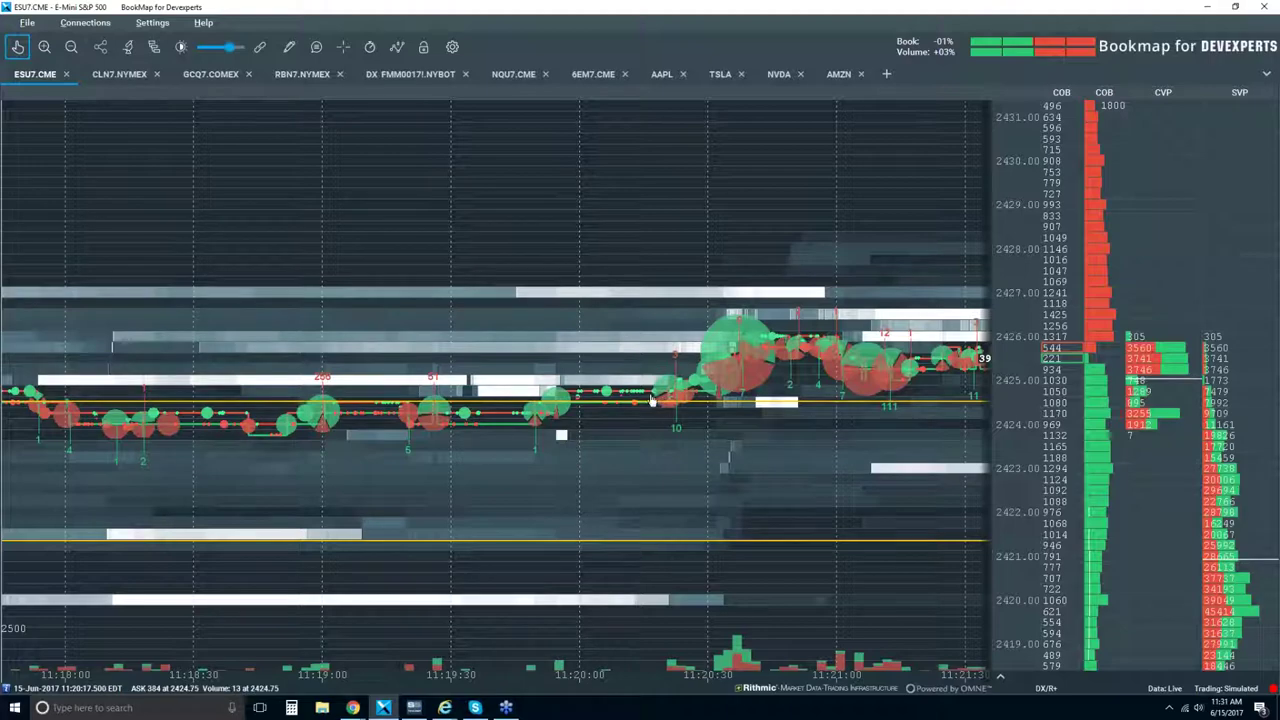
scroll(713, 398, "down", 3)
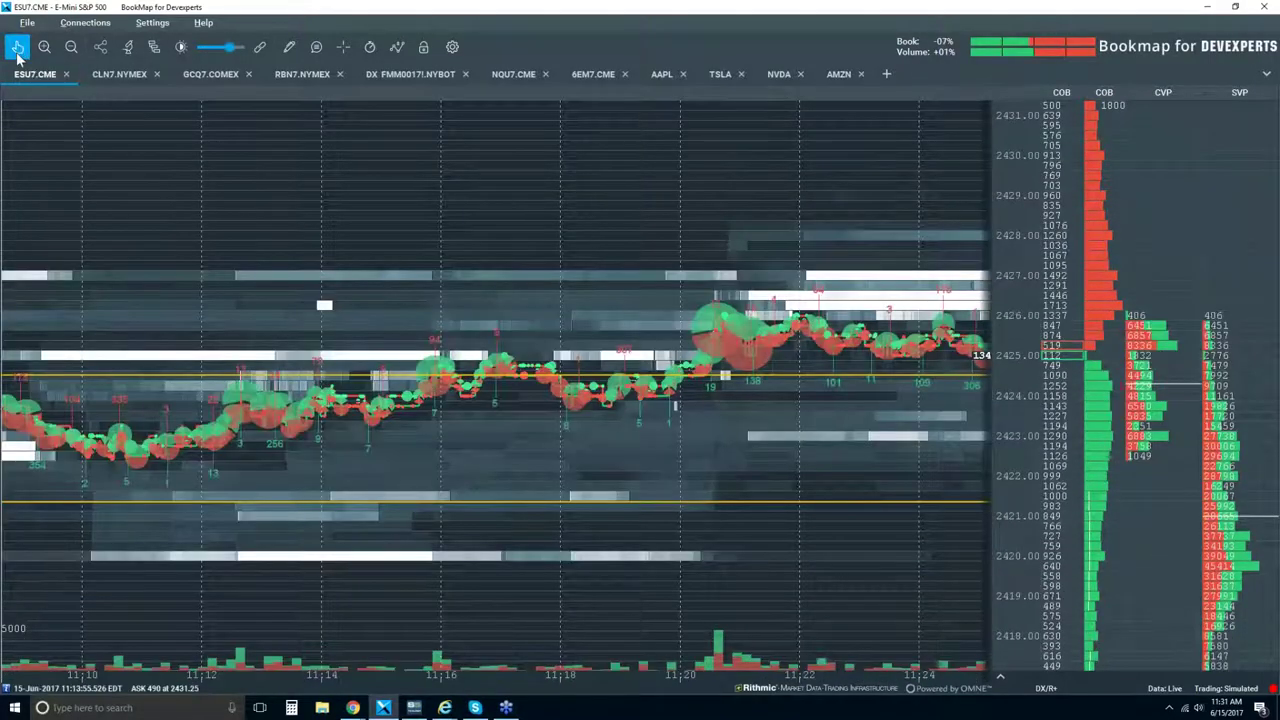
scroll(713, 390, "down", 3)
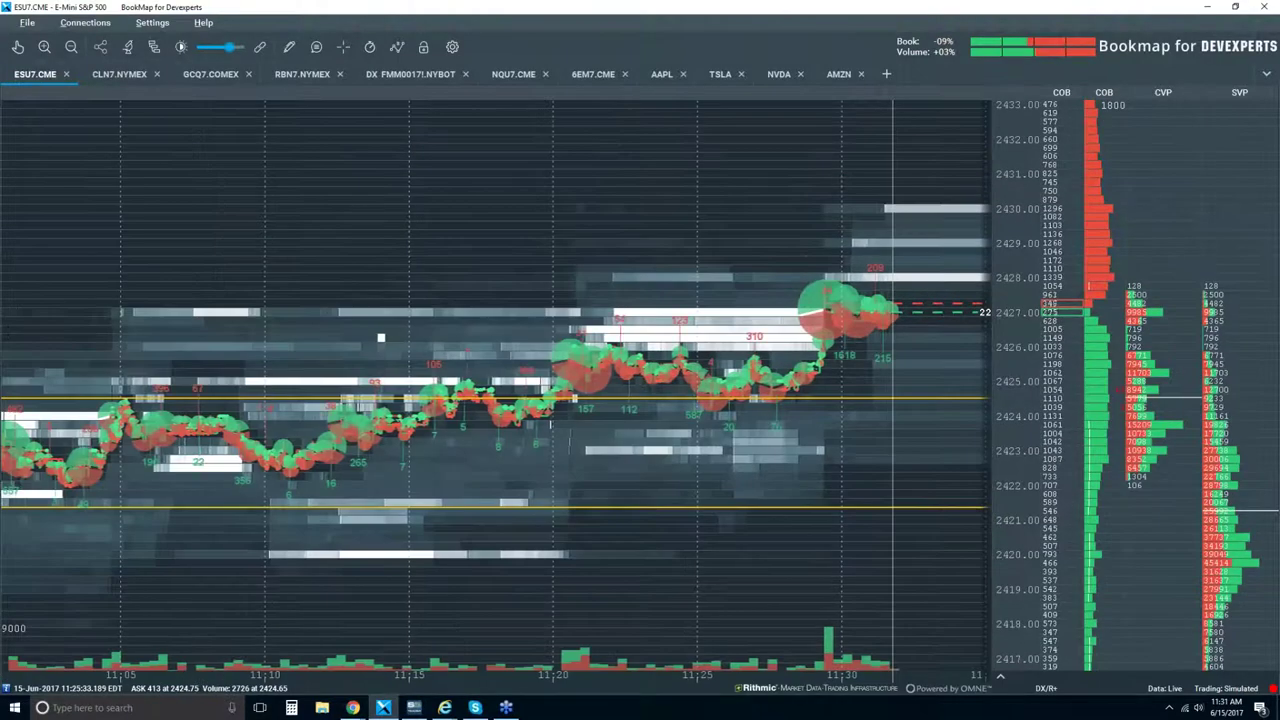
scroll(868, 278, "up", 3)
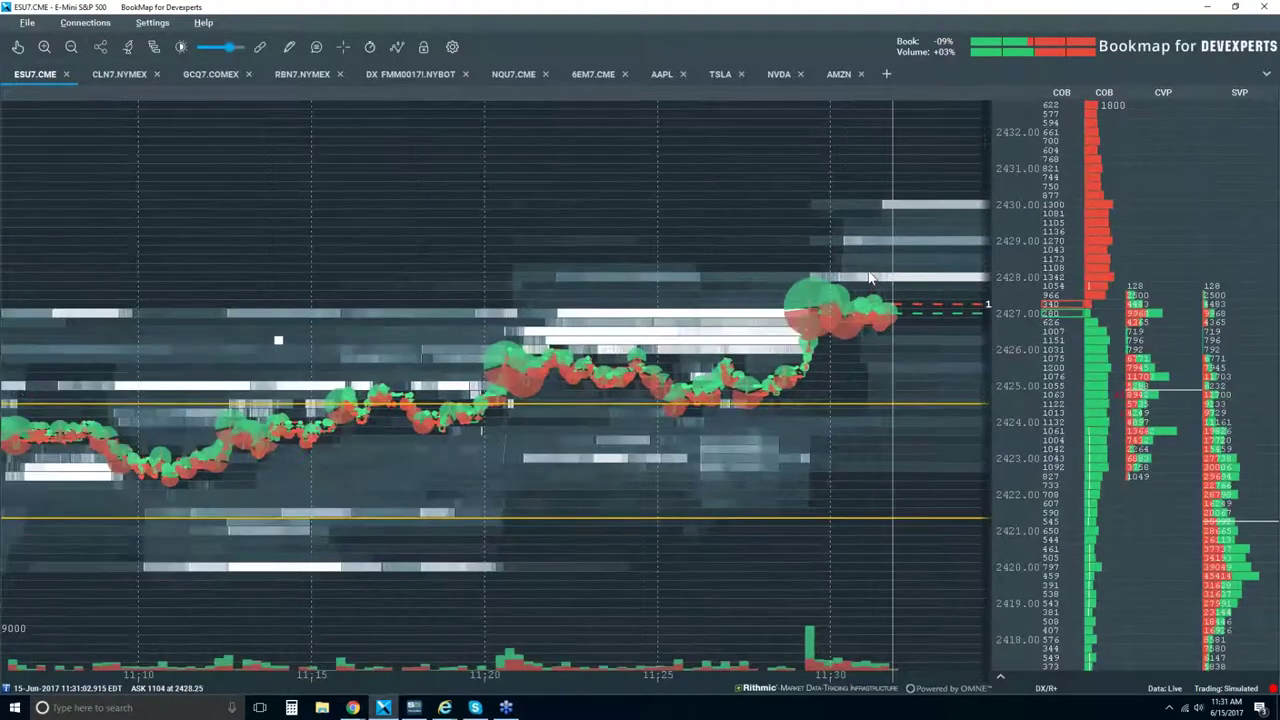
scroll(820, 305, "up", 3)
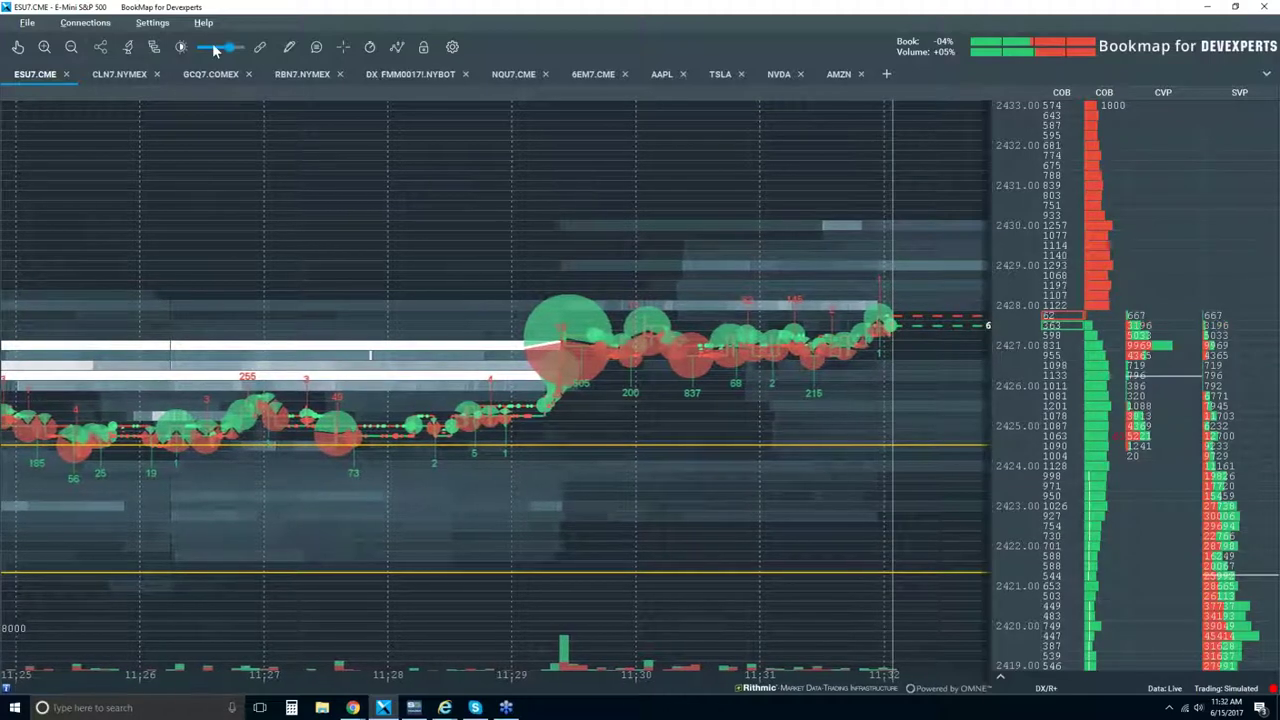
Step: Draw a horizontal support line at about 2425.75, then set drawing mode back to None
left_click(288, 47)
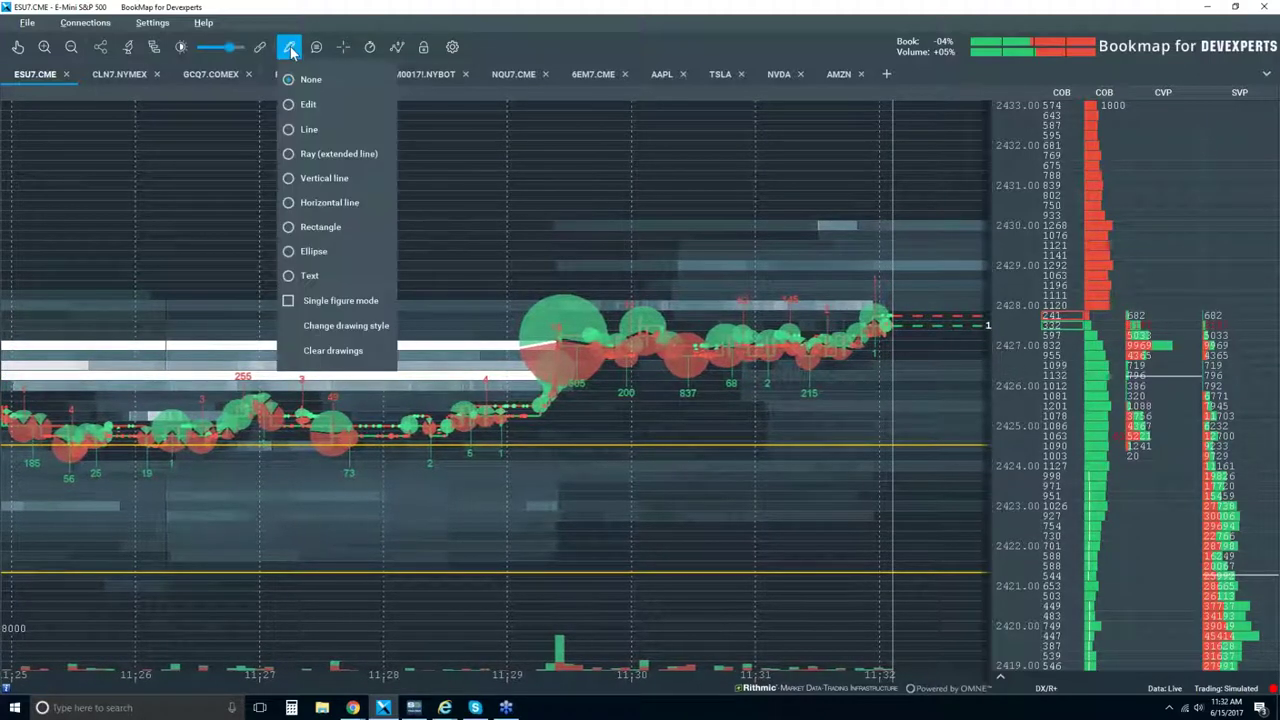
left_click(345, 200)
left_click(566, 400)
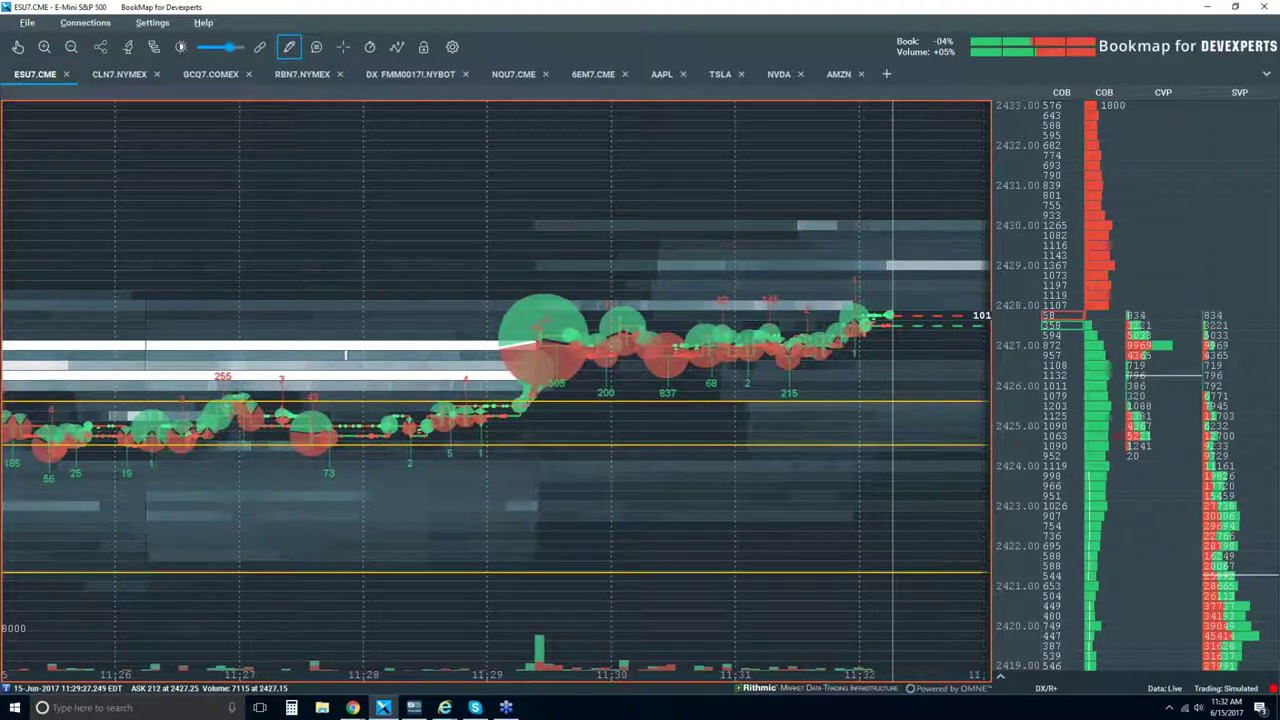
left_click(289, 47)
left_click(307, 81)
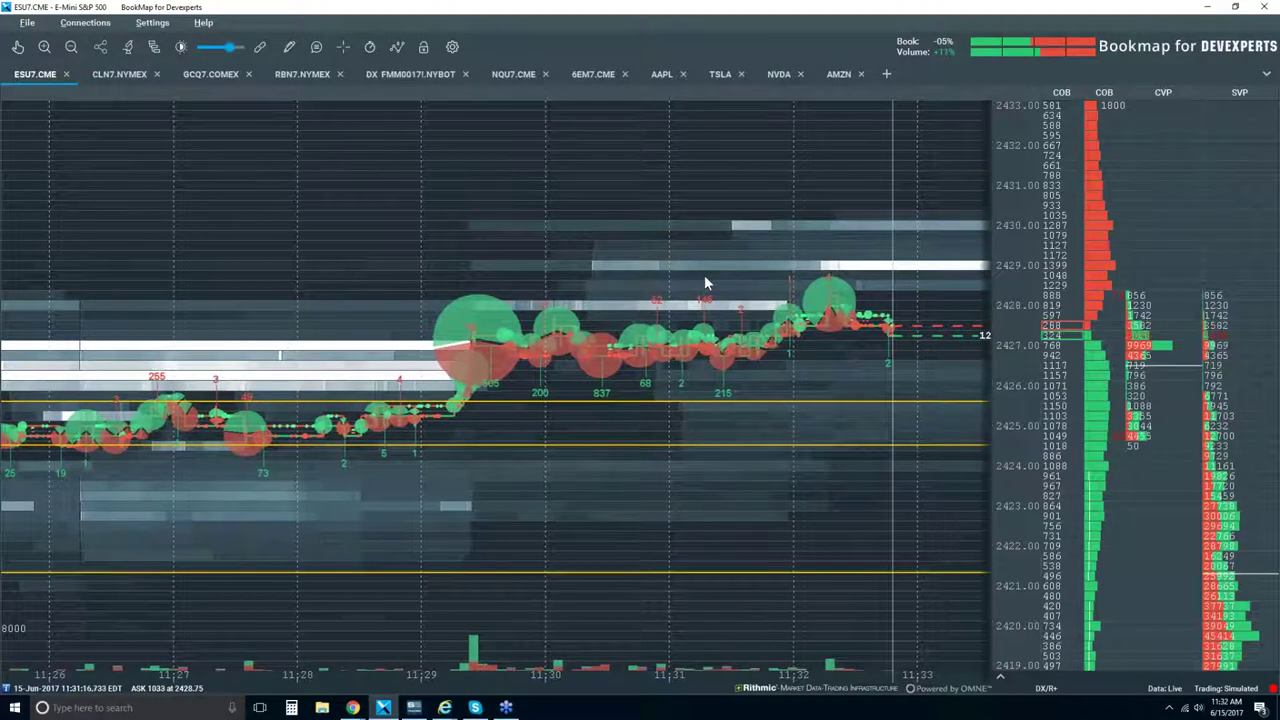
Step: Zoom the price axis in so the heatmap shows only about 2423 to 2429
scroll(704, 279, "down", 3)
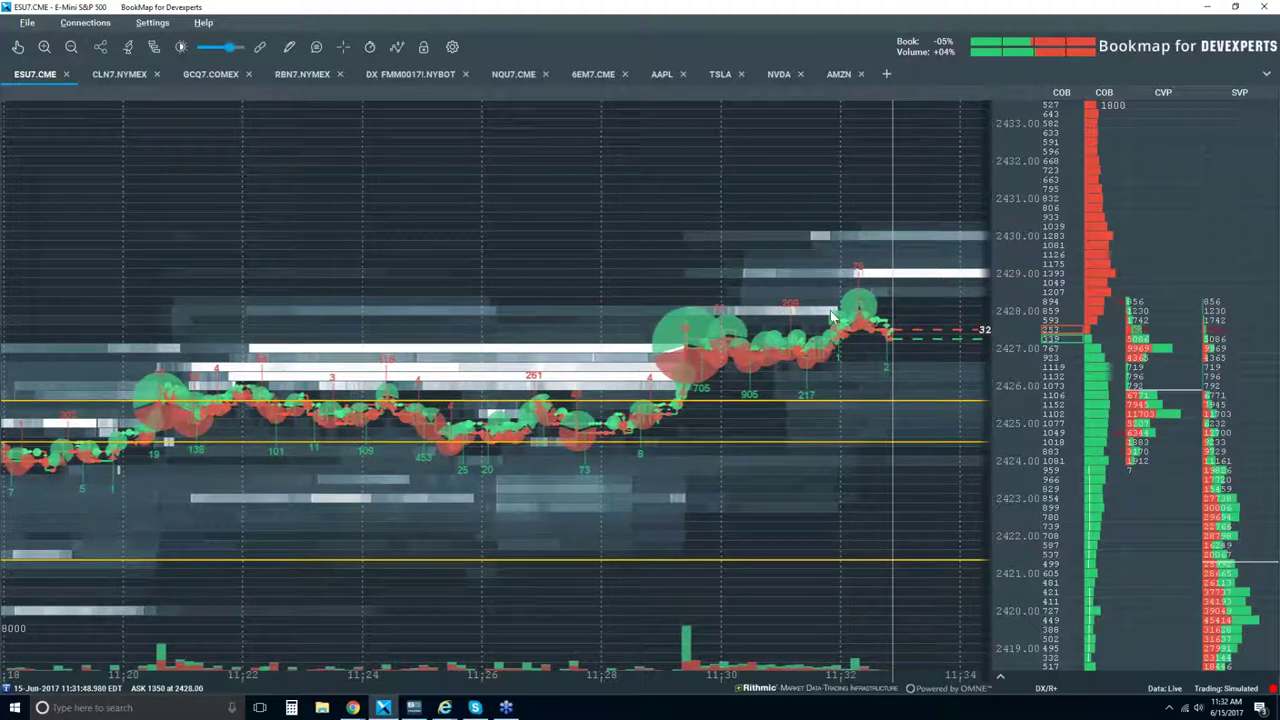
scroll(830, 308, "up", 1)
scroll(832, 306, "up", 3)
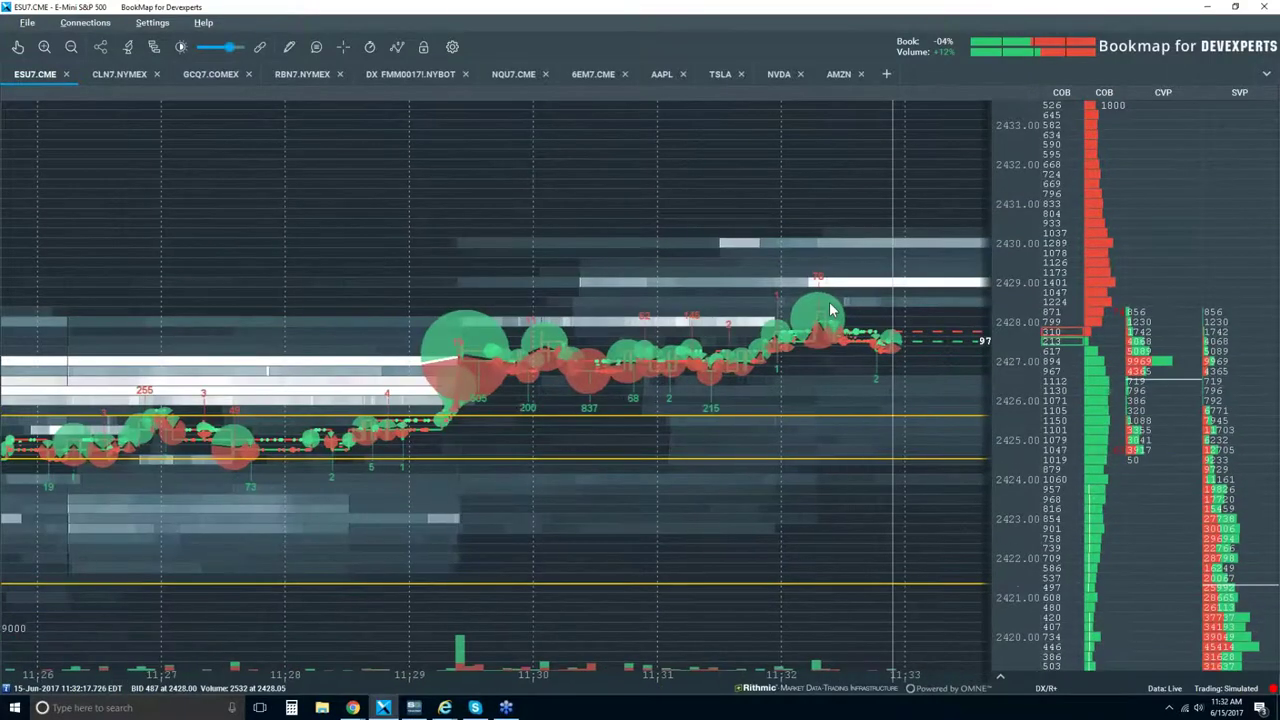
scroll(1055, 280, "up", 3)
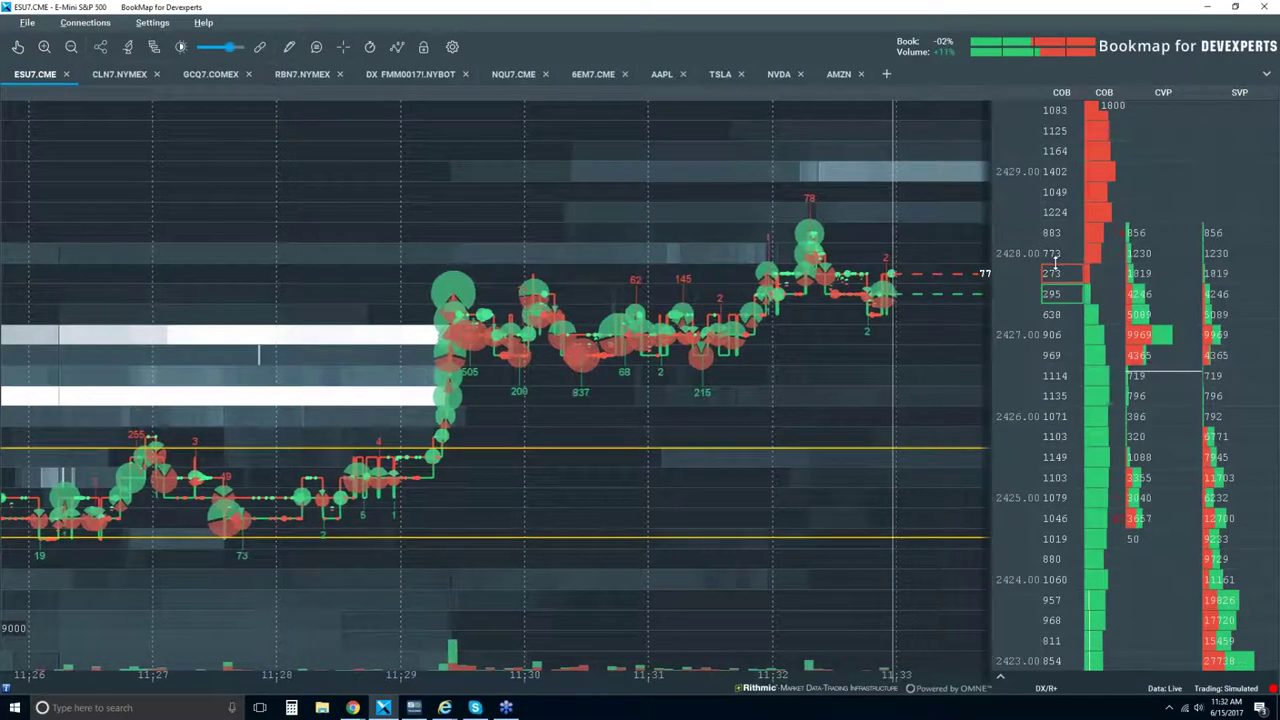
Step: Draw a horizontal line at about 2427.25 just under the latest highs, then zoom out
left_click(289, 47)
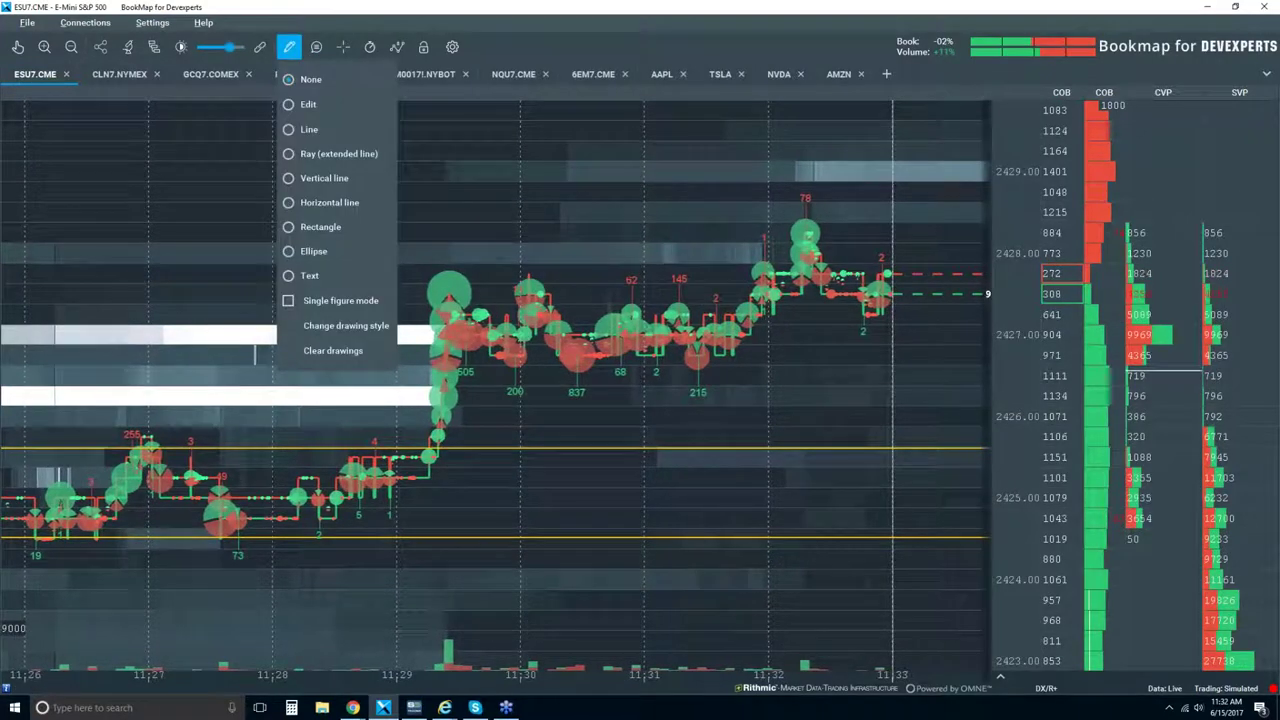
left_click(352, 203)
left_click(352, 316)
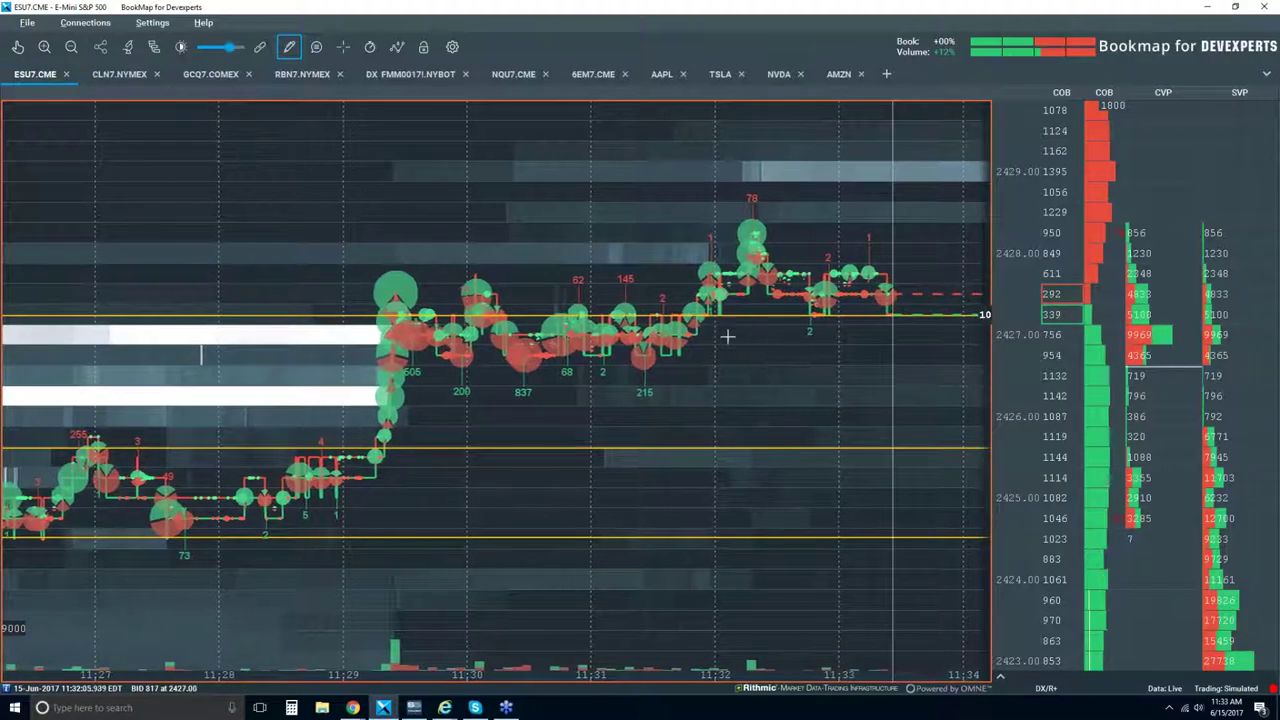
scroll(730, 336, "down", 2)
scroll(822, 326, "down", 1)
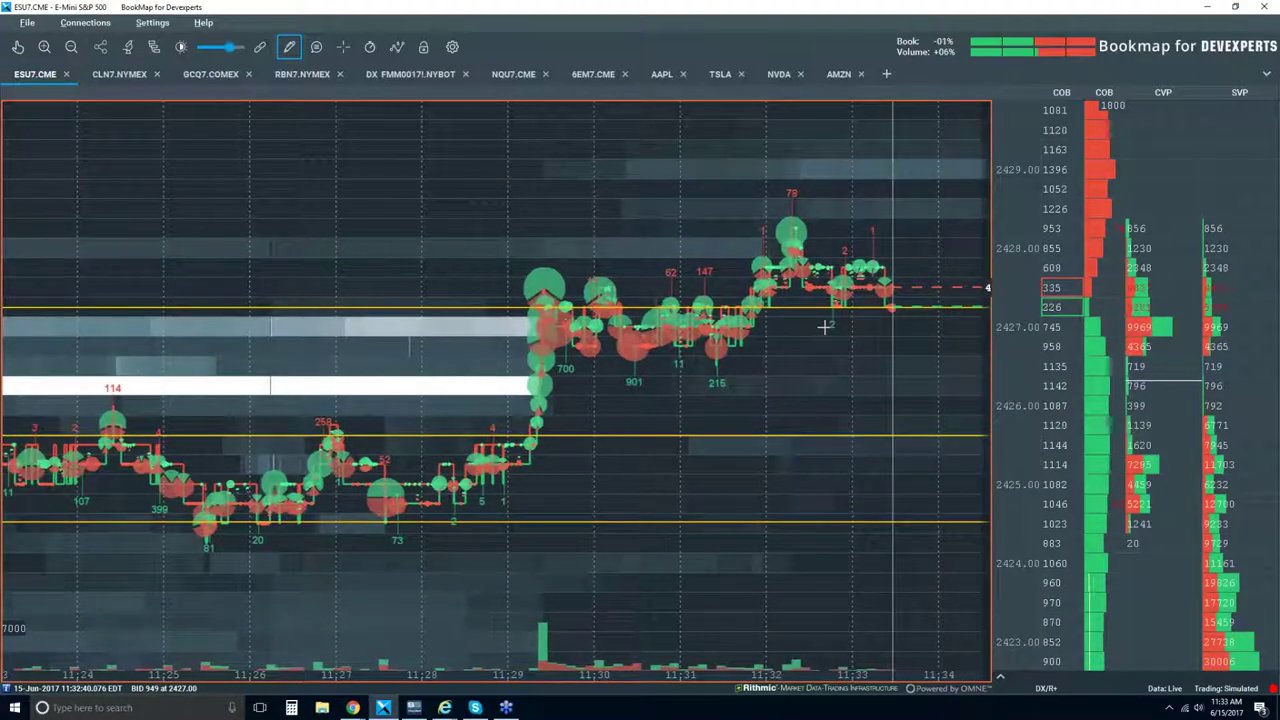
scroll(822, 326, "down", 1)
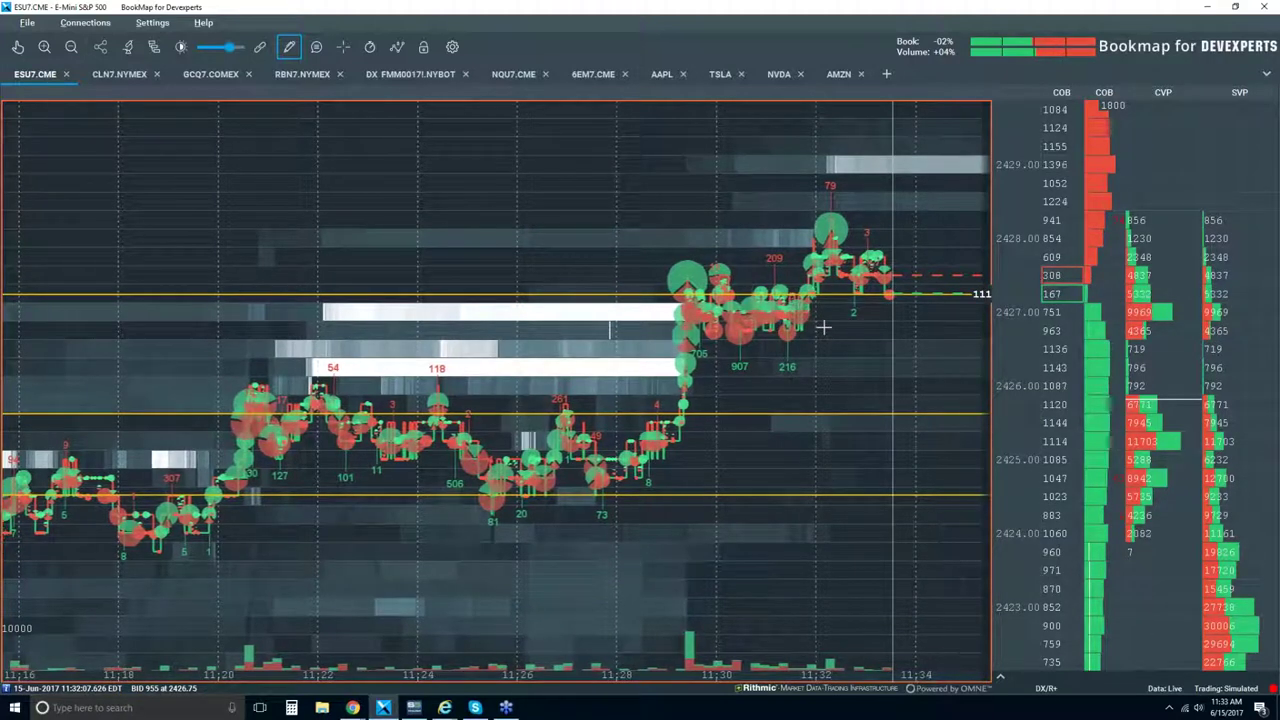
Step: Turn drawing off and zoom the heatmap out to about 10:15–11:30
left_click(289, 46)
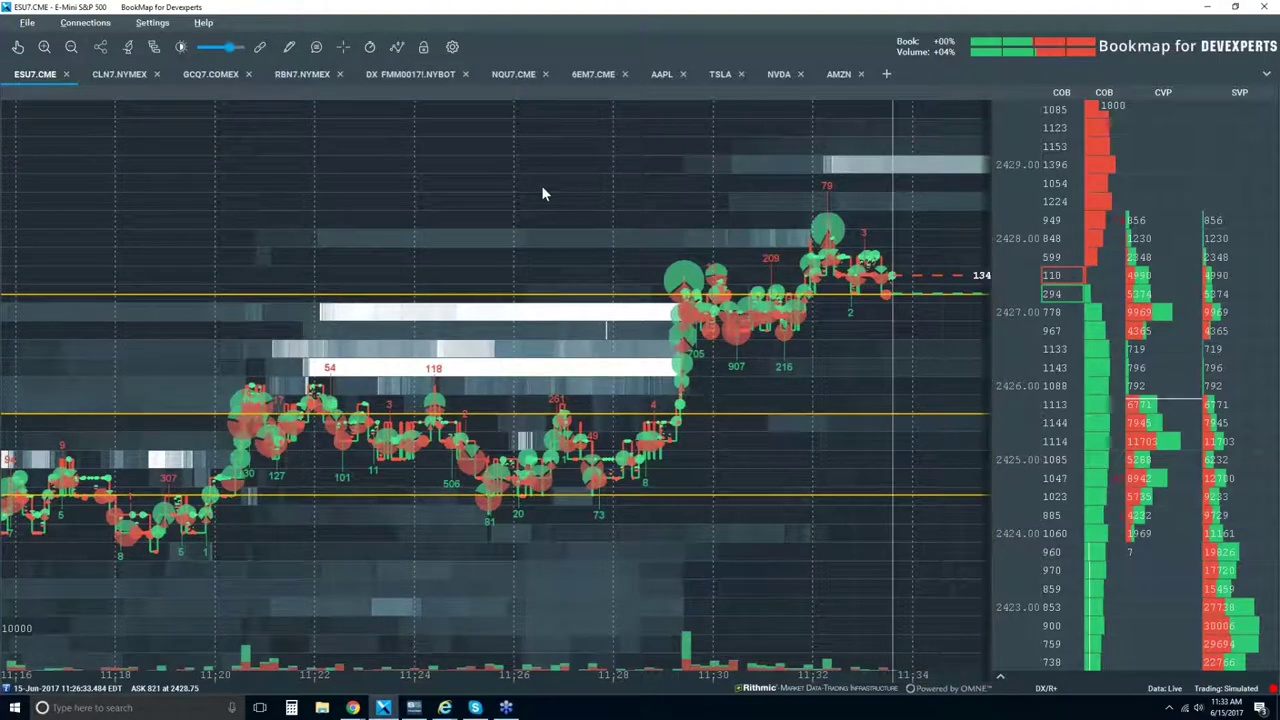
scroll(544, 190, "down", 2)
scroll(545, 197, "down", 3)
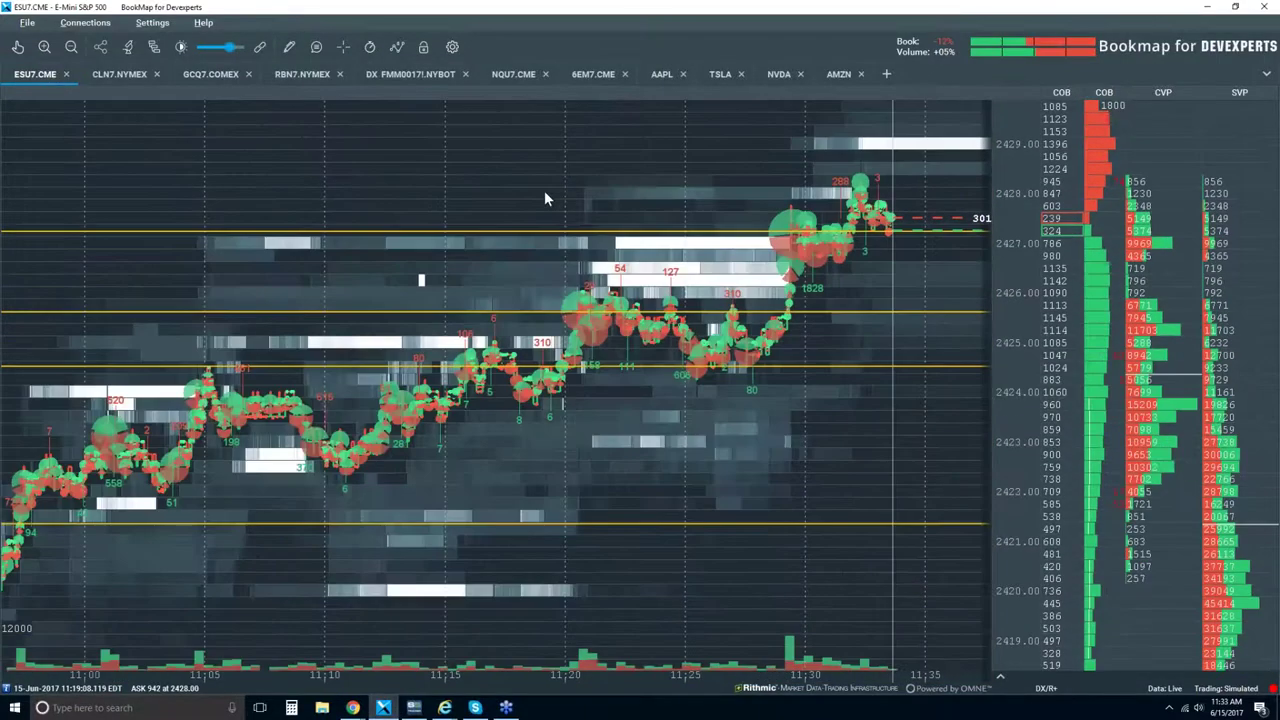
scroll(617, 206, "down", 1)
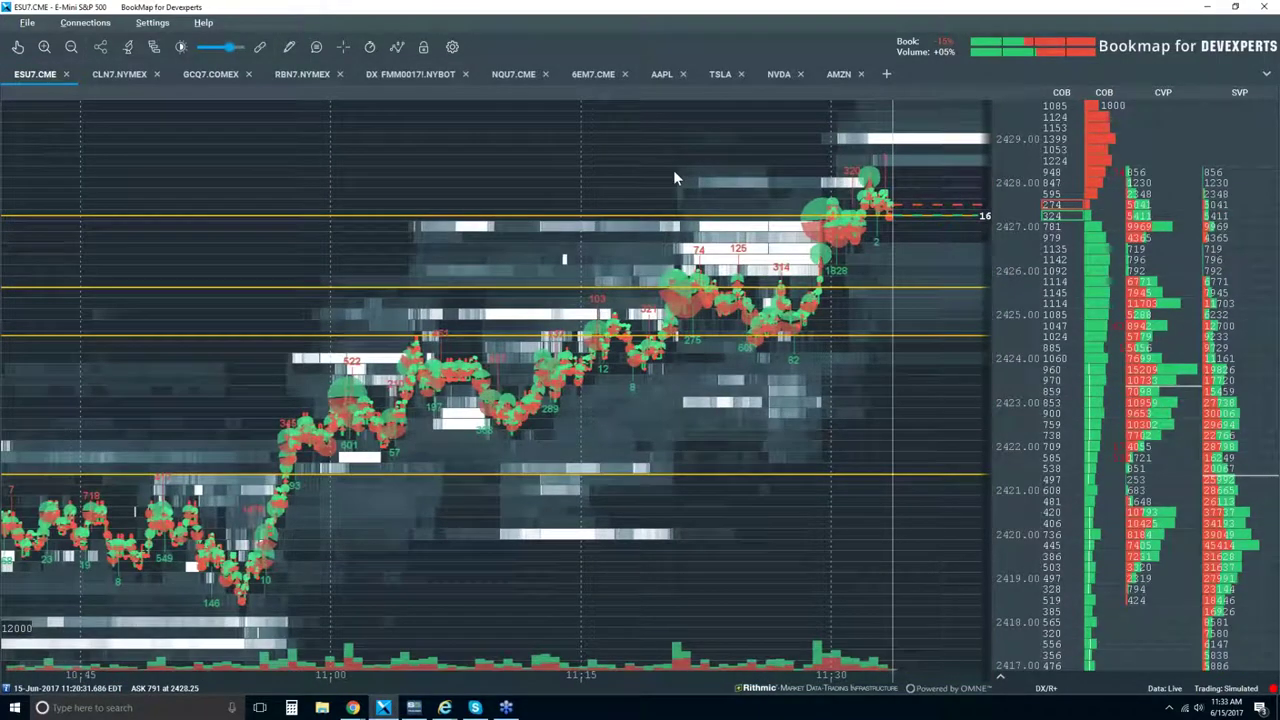
scroll(714, 300, "down", 1)
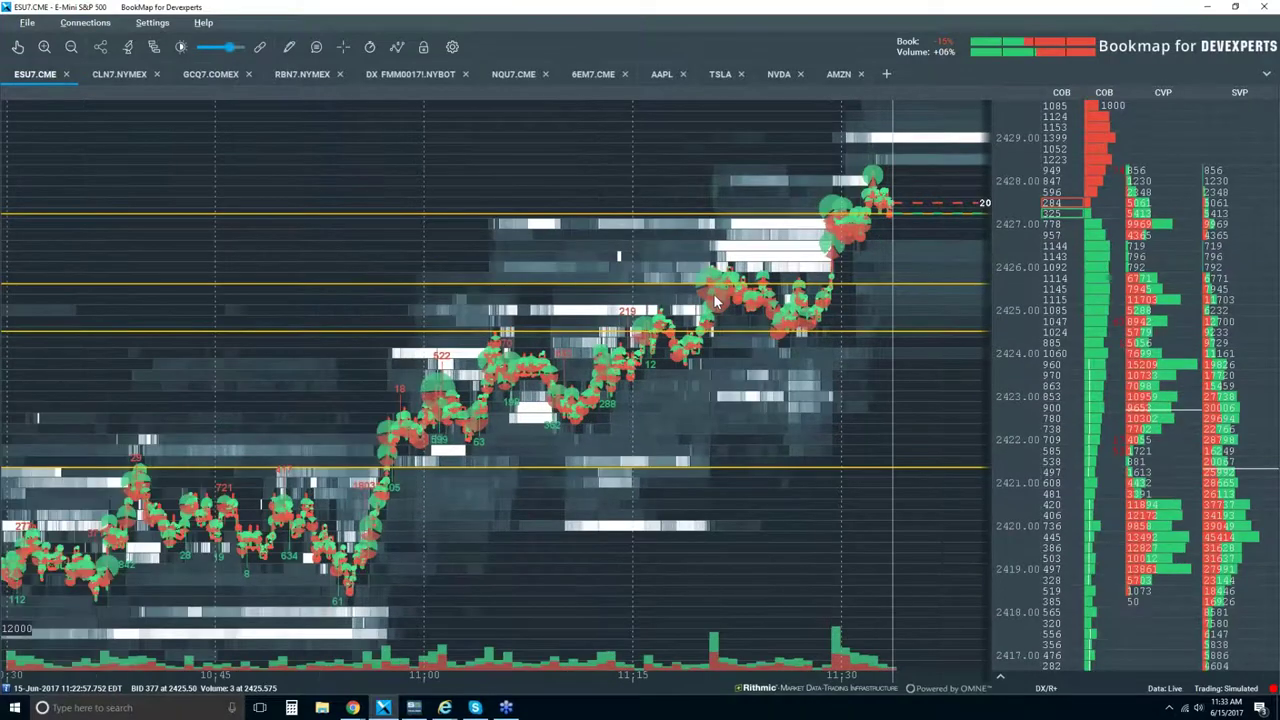
scroll(714, 300, "down", 1)
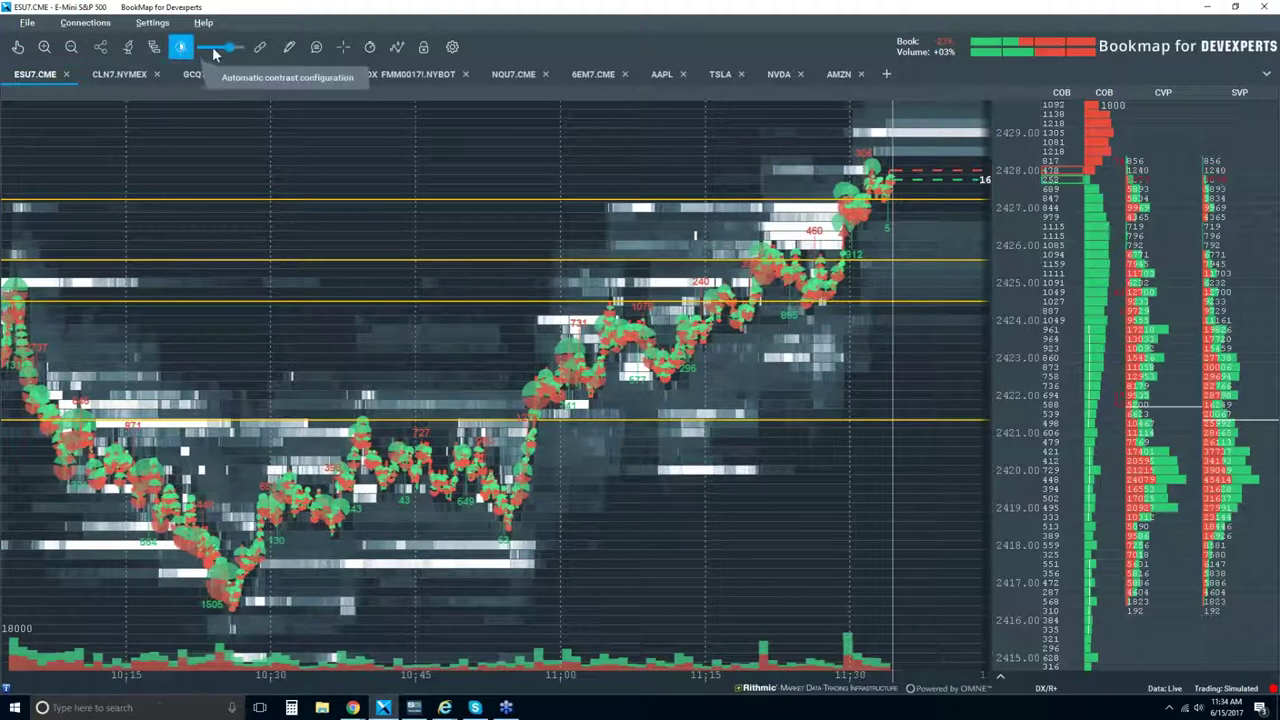
Step: Draw rectangles over the consolidations near 2419–2421 and 2425, then set the pencil to None
left_click(289, 47)
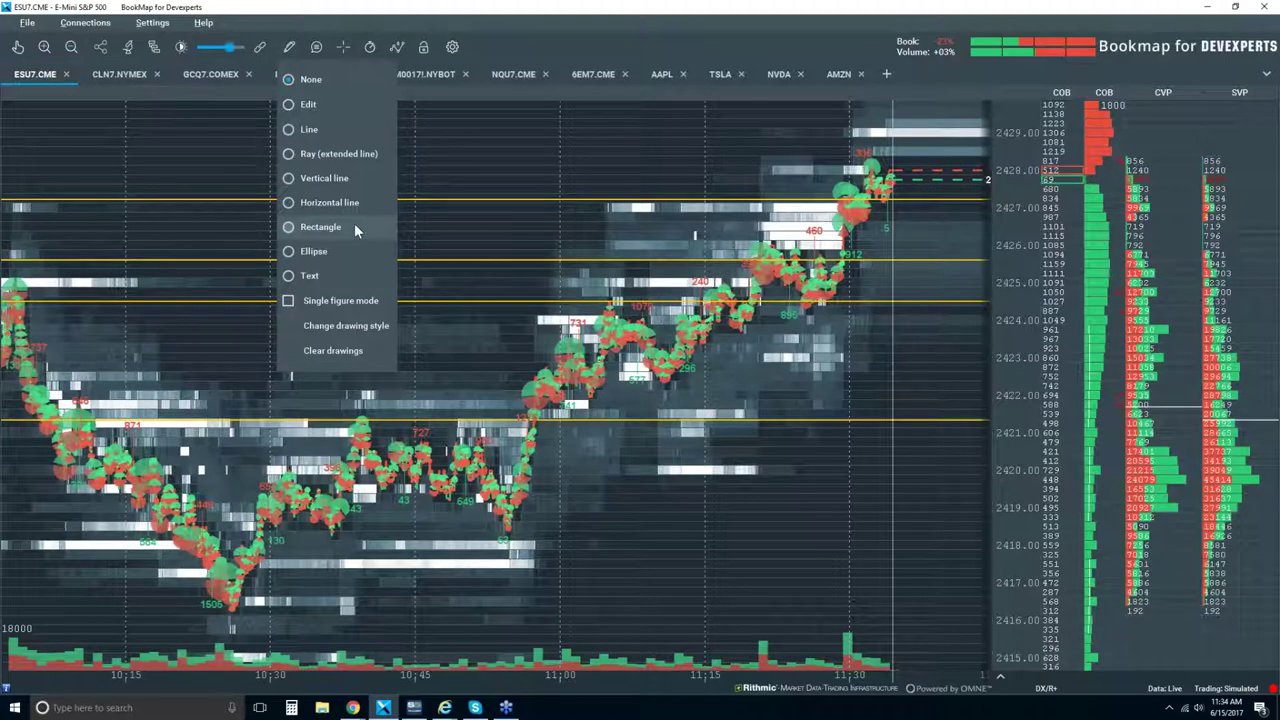
left_click(354, 223)
left_click_drag(248, 487, 348, 533)
left_click_drag(453, 456, 478, 494)
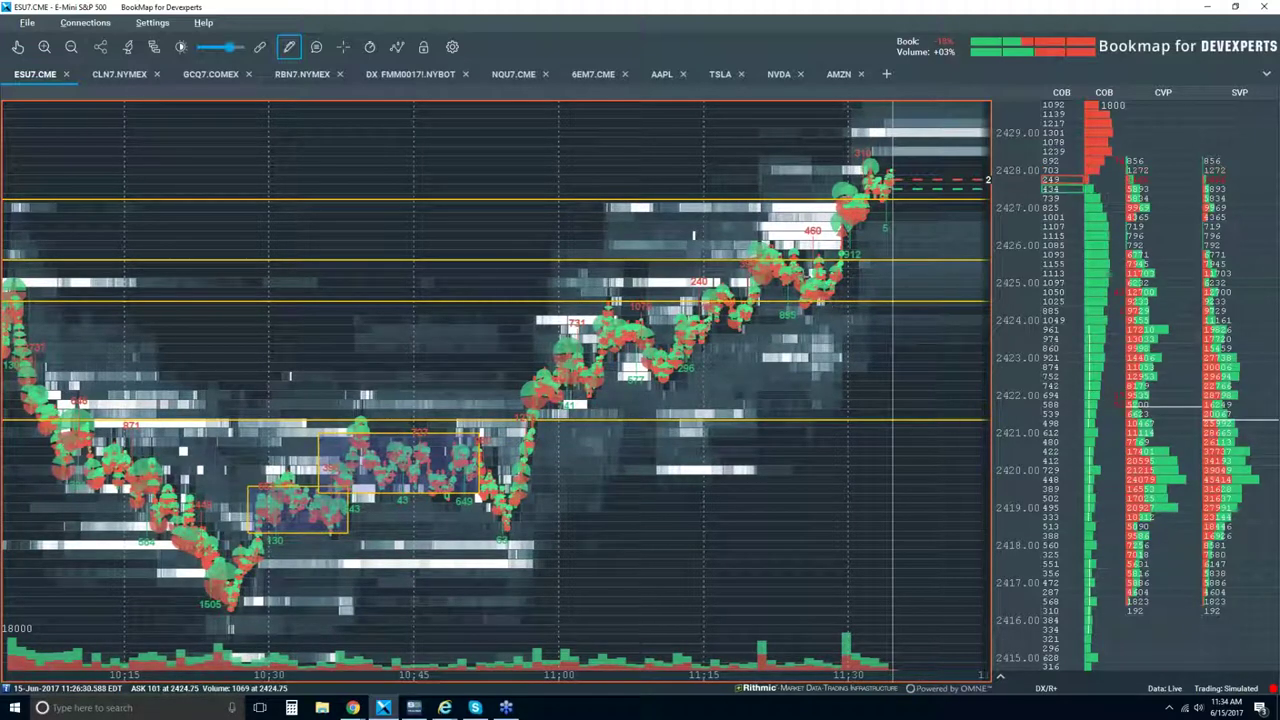
left_click_drag(720, 258, 853, 300)
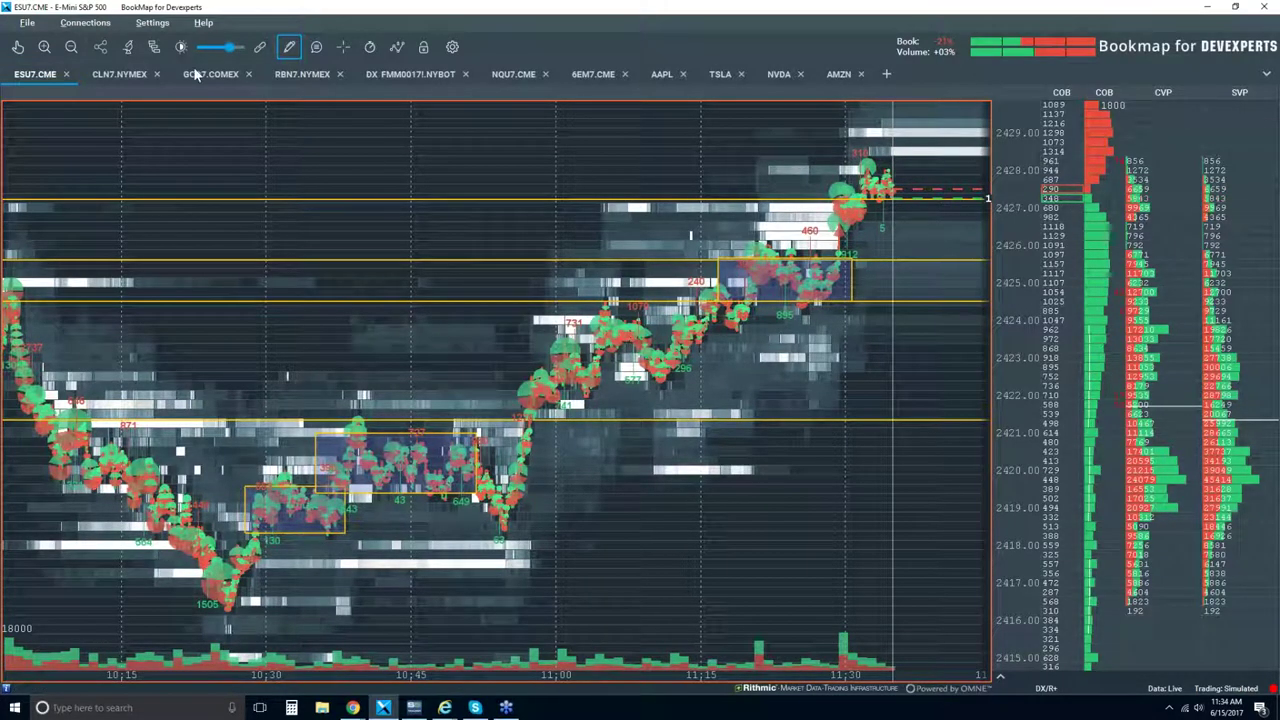
left_click(292, 47)
left_click(326, 79)
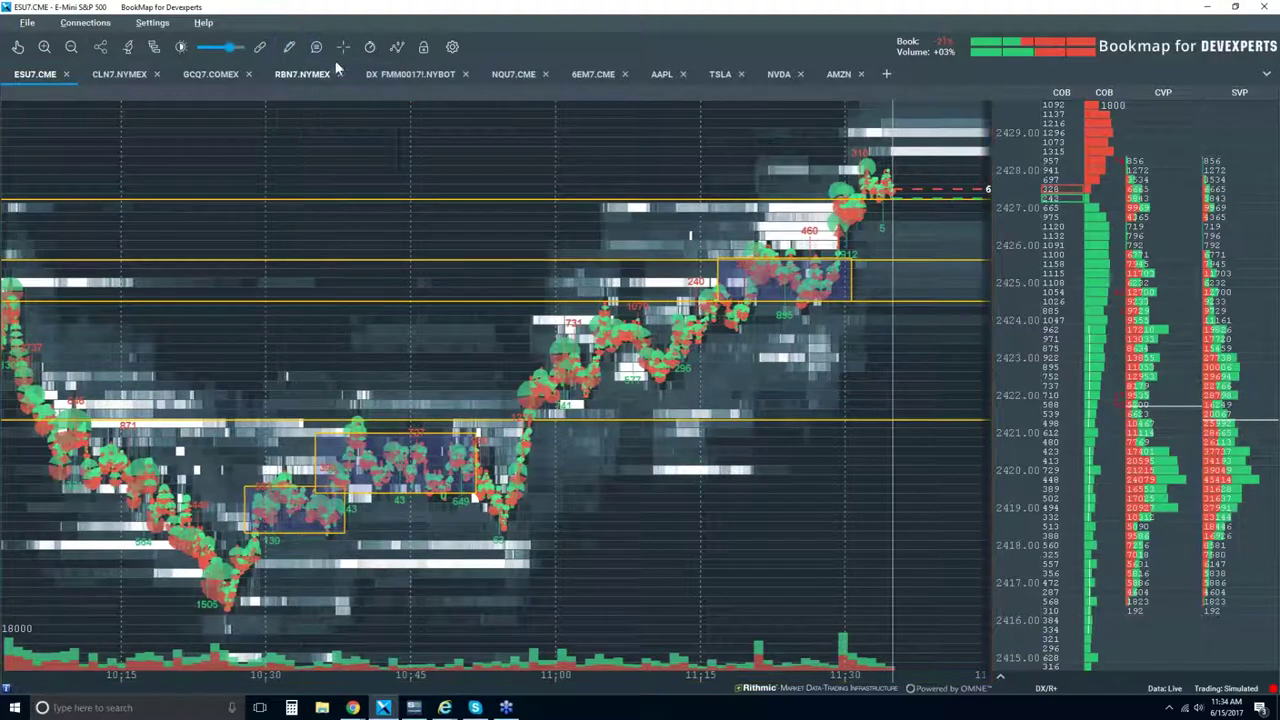
Step: Zoom in on 11:10–11:35 so the 2425 consolidation box fills the middle
scroll(775, 215, "up", 4)
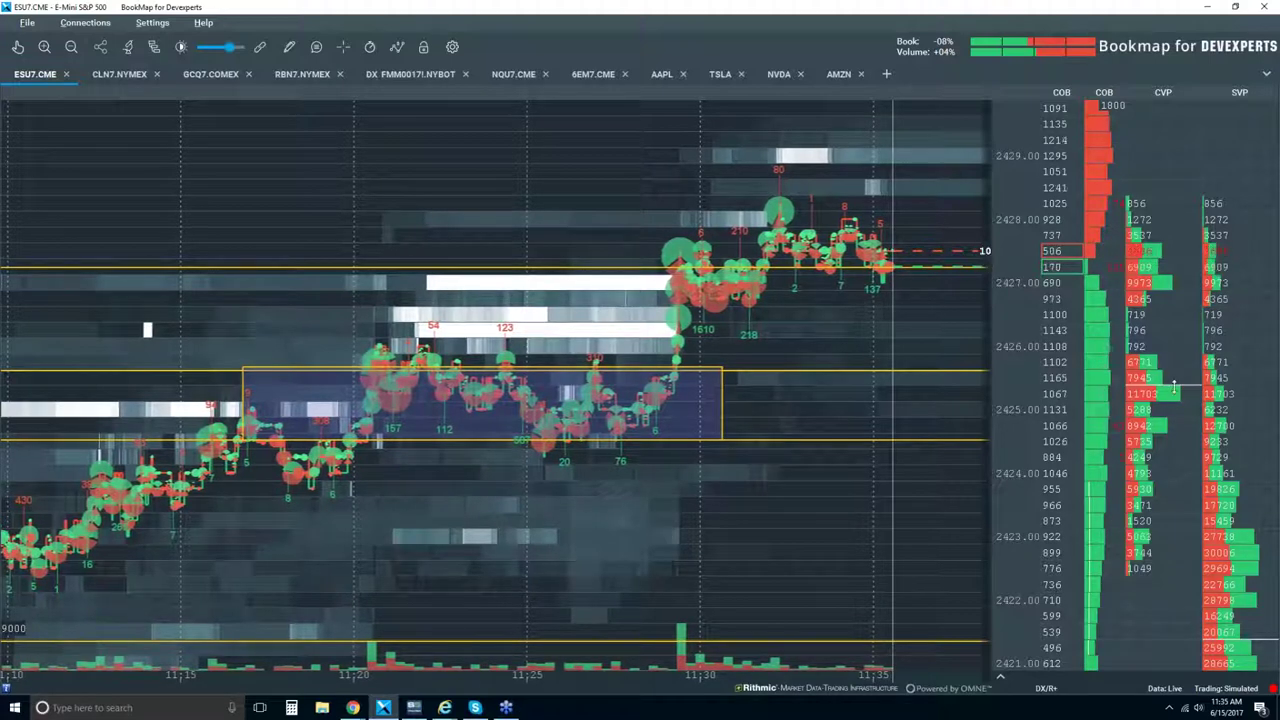
Step: Set the CVP column to Chart Range Accumulated volume and bring up its Format column settings
right_click(1166, 332)
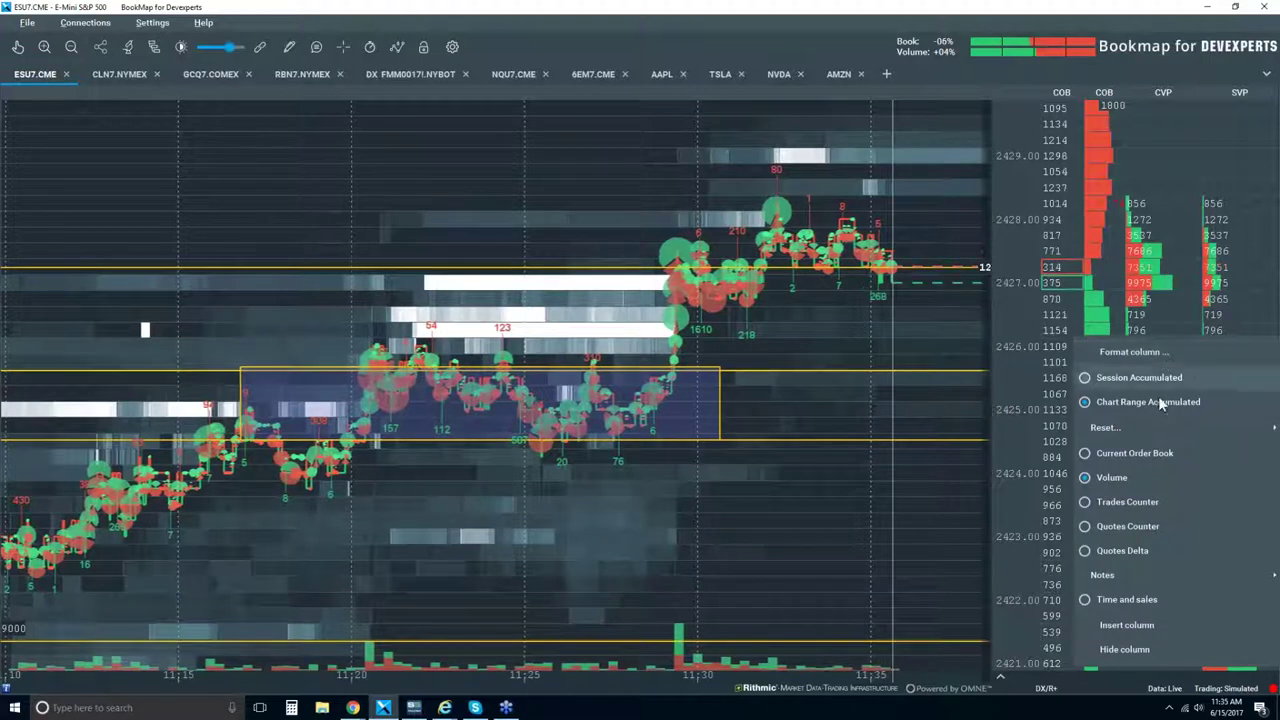
left_click(1095, 402)
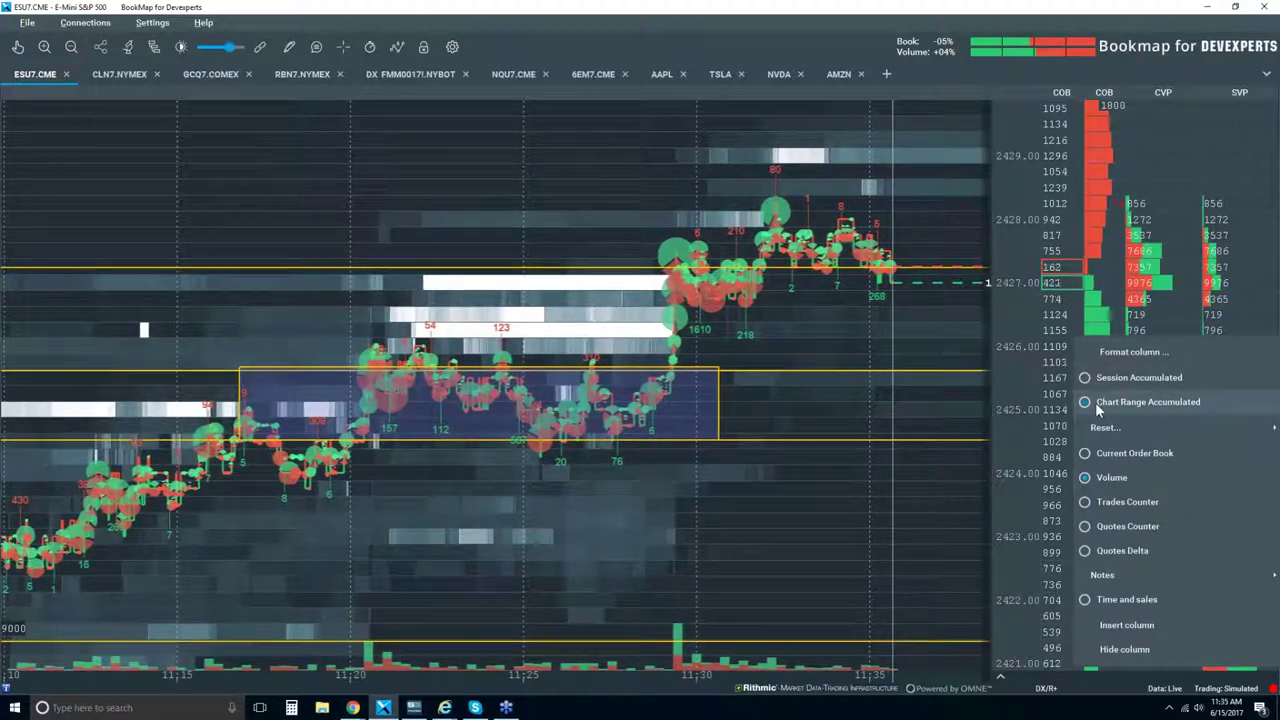
left_click(1105, 479)
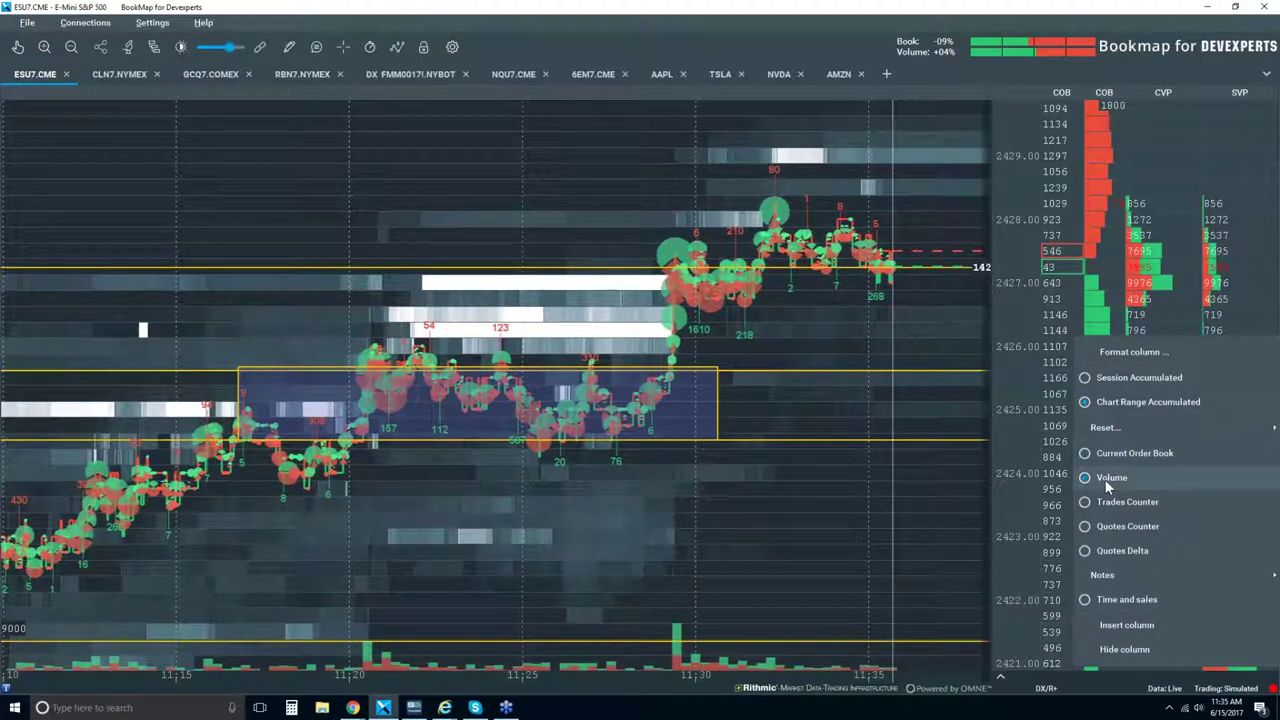
left_click(1139, 352)
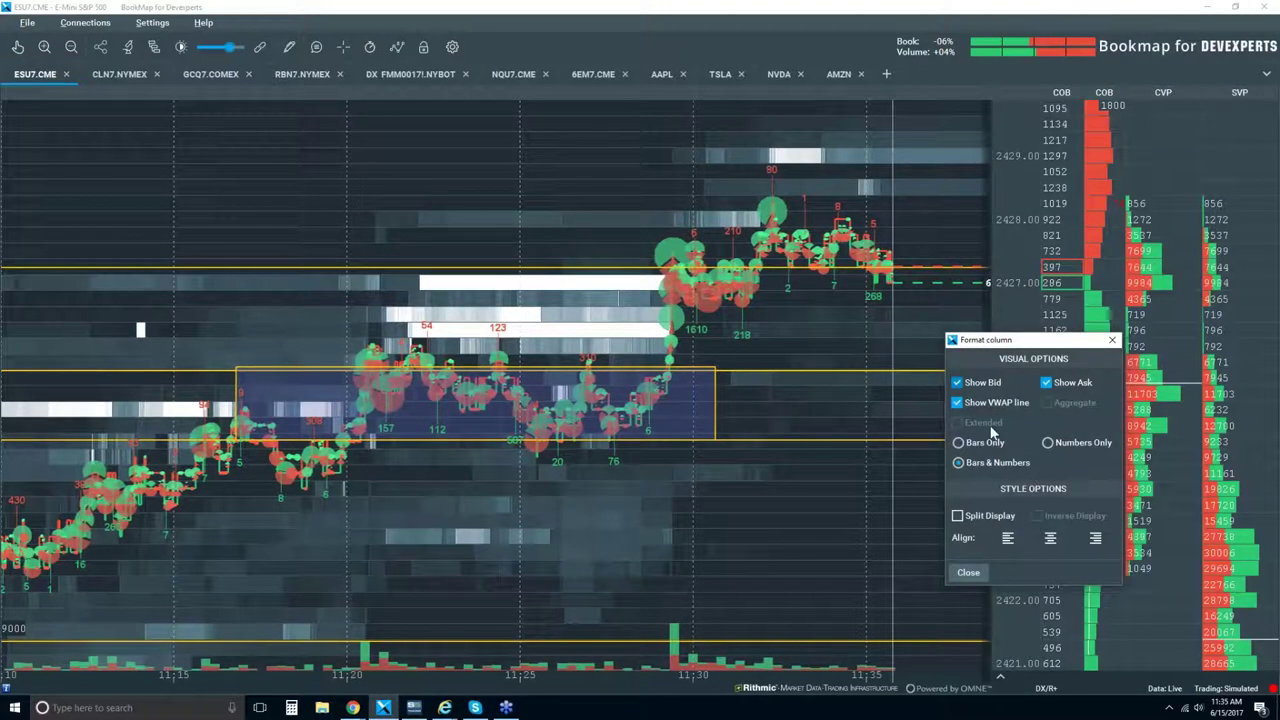
Step: Toggle the CVP column's VWAP line and bid volumes off and on, then choose numbers-only display
left_click(957, 403)
left_click(957, 403)
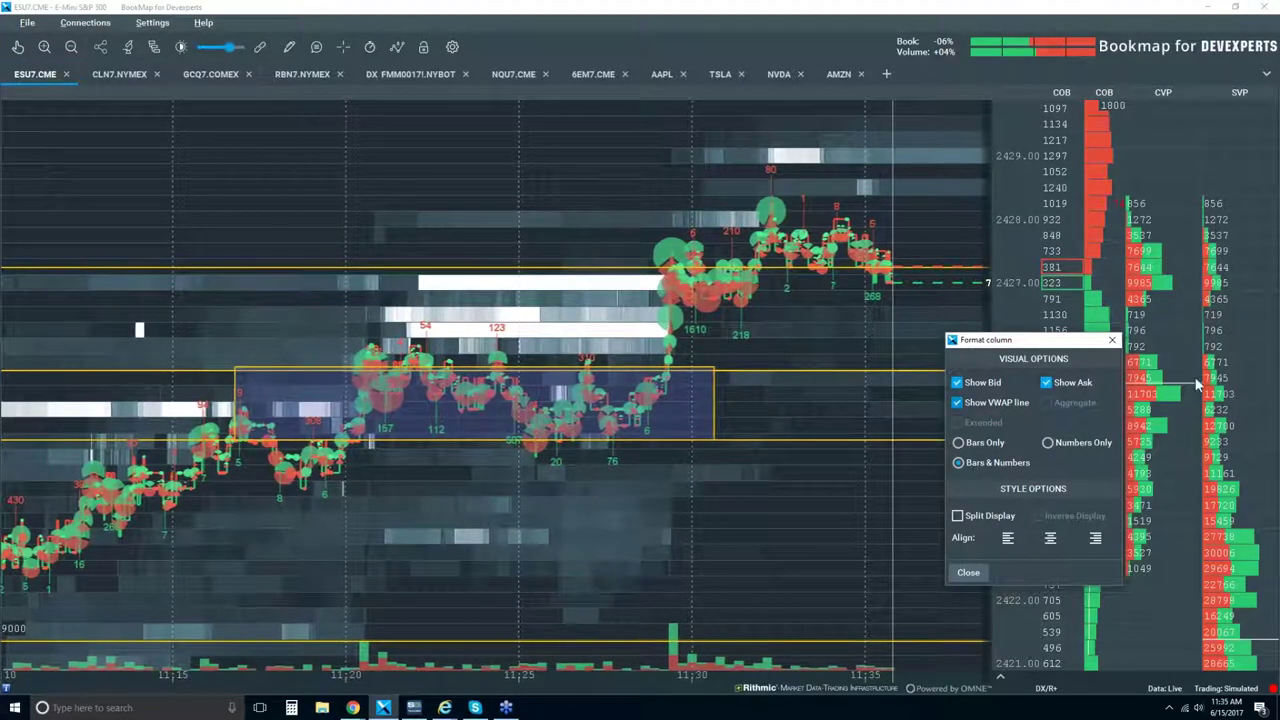
left_click(958, 383)
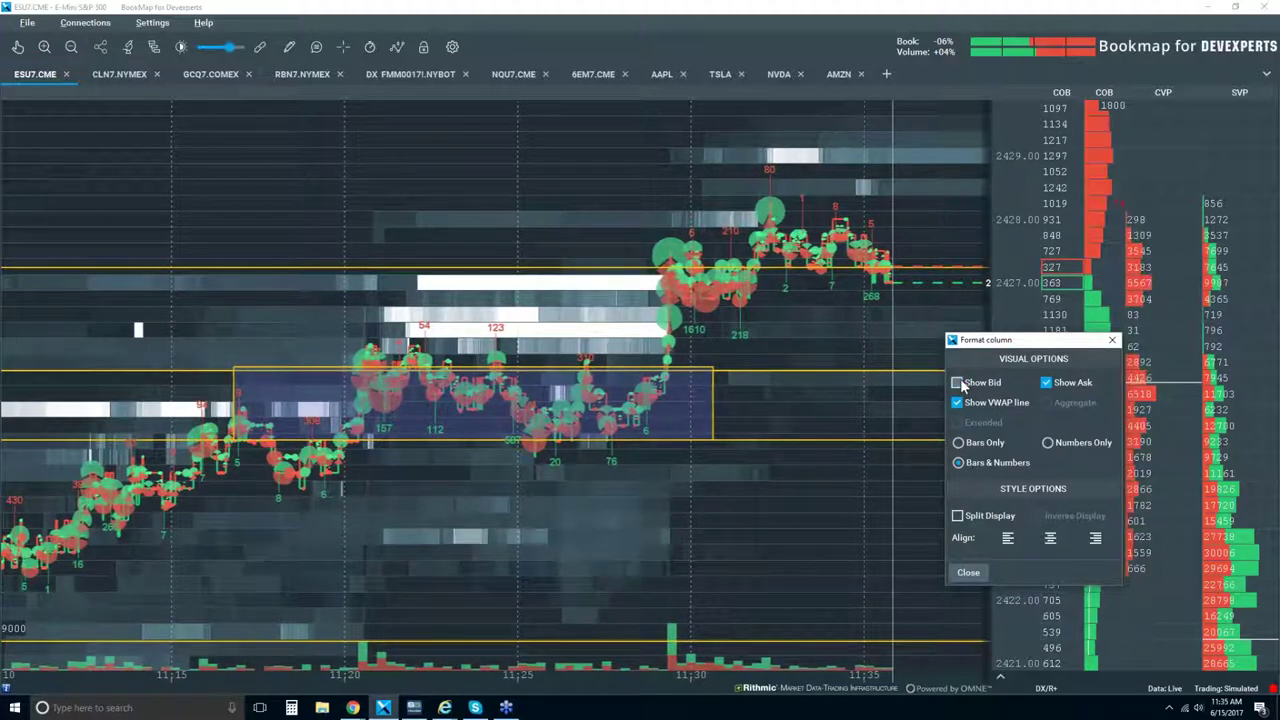
left_click(958, 383)
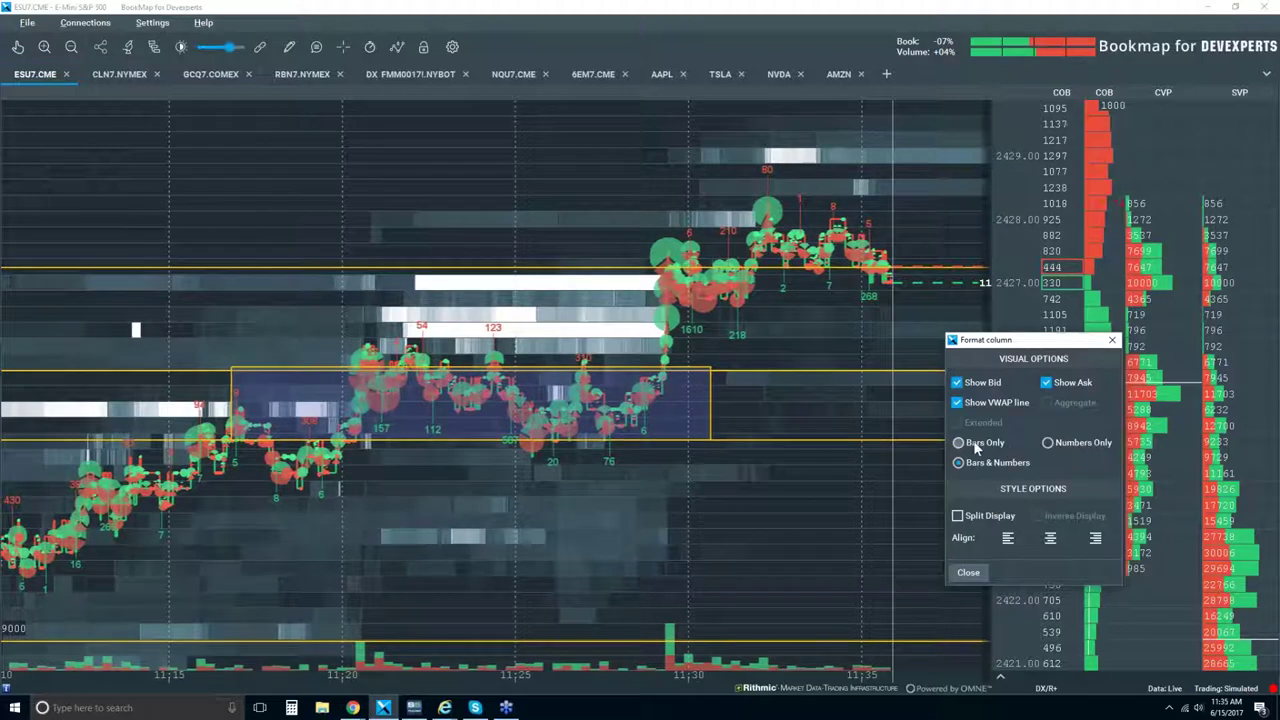
left_click(1049, 443)
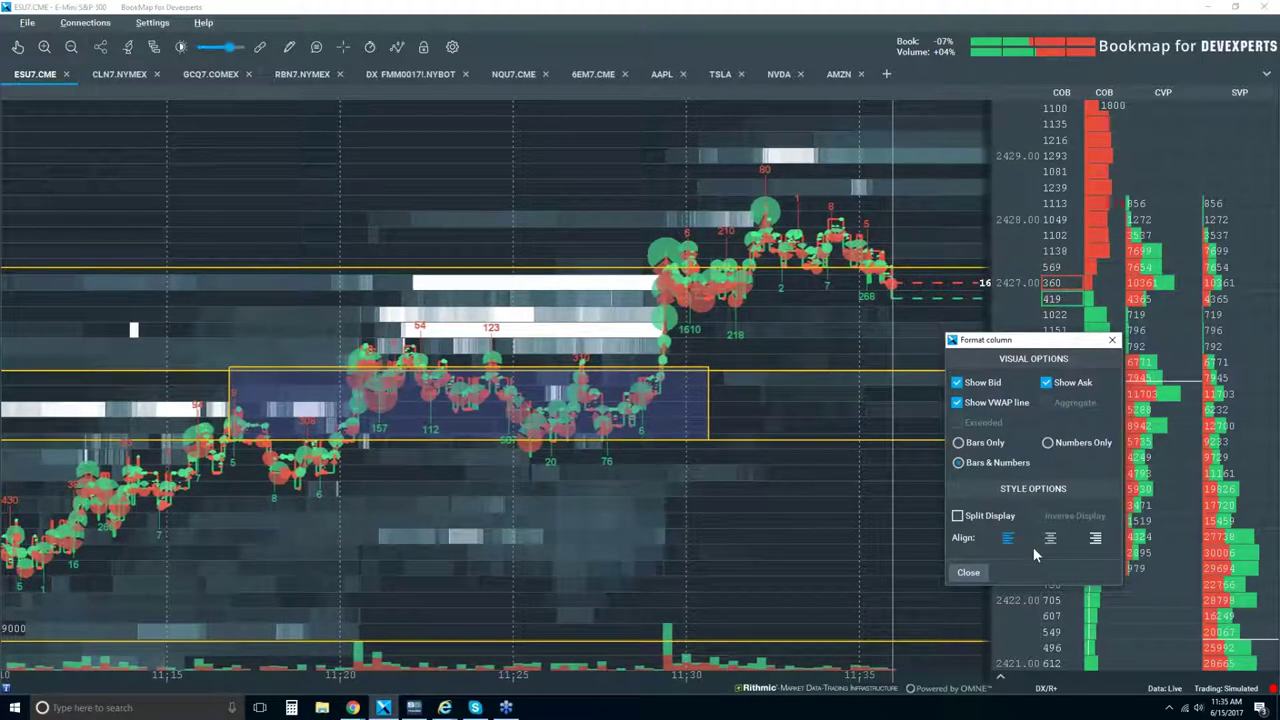
Step: Preview the split bid/ask display, turn it back off, and close the format settings
left_click(958, 516)
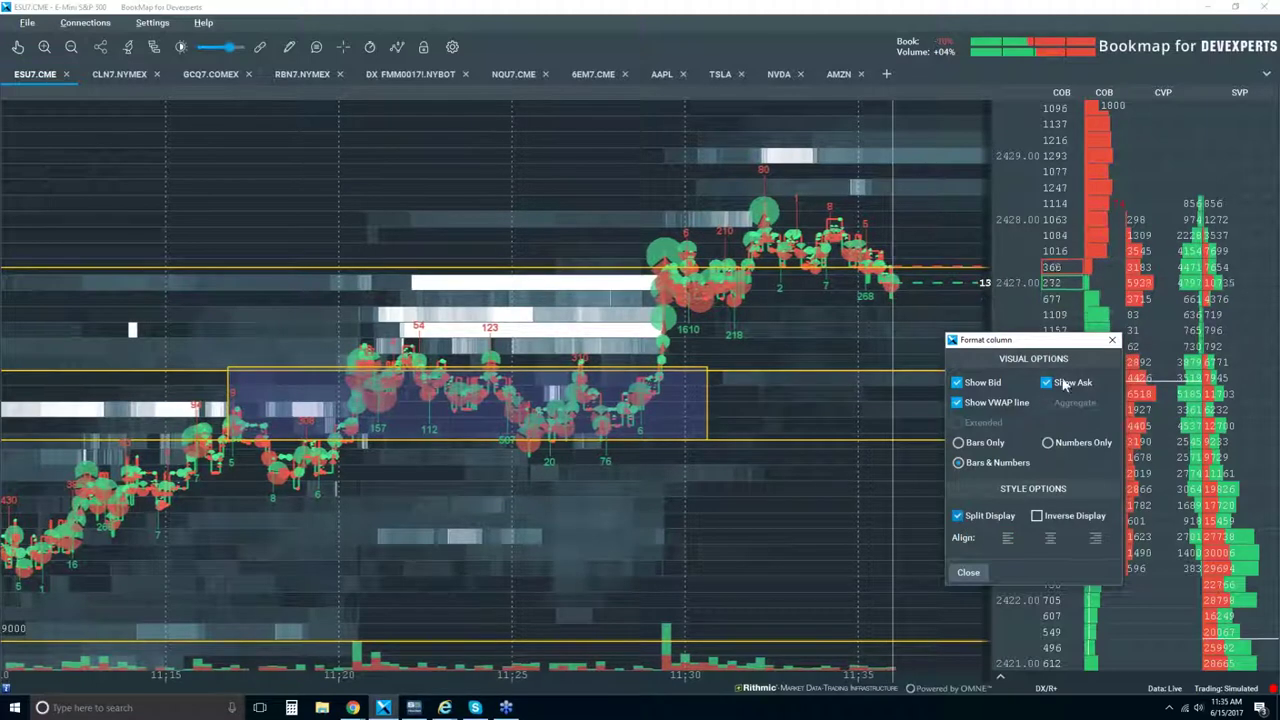
left_click_drag(1064, 340, 895, 352)
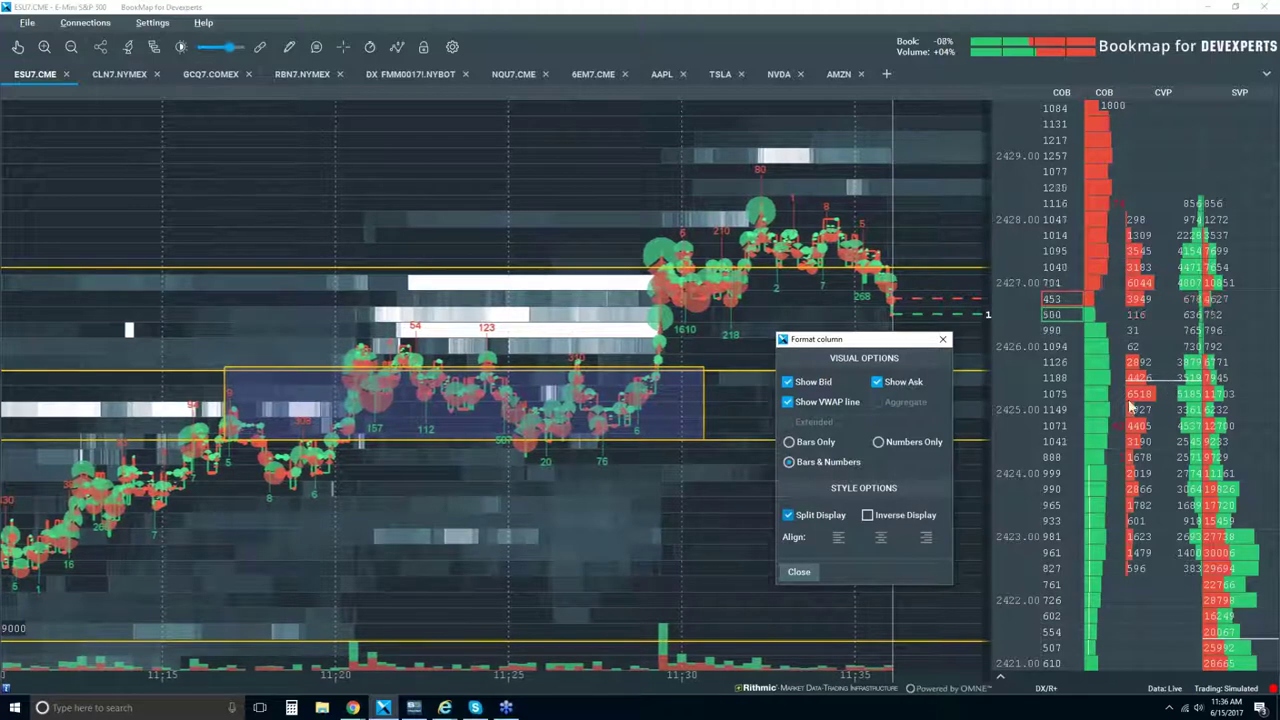
left_click_drag(893, 345, 823, 388)
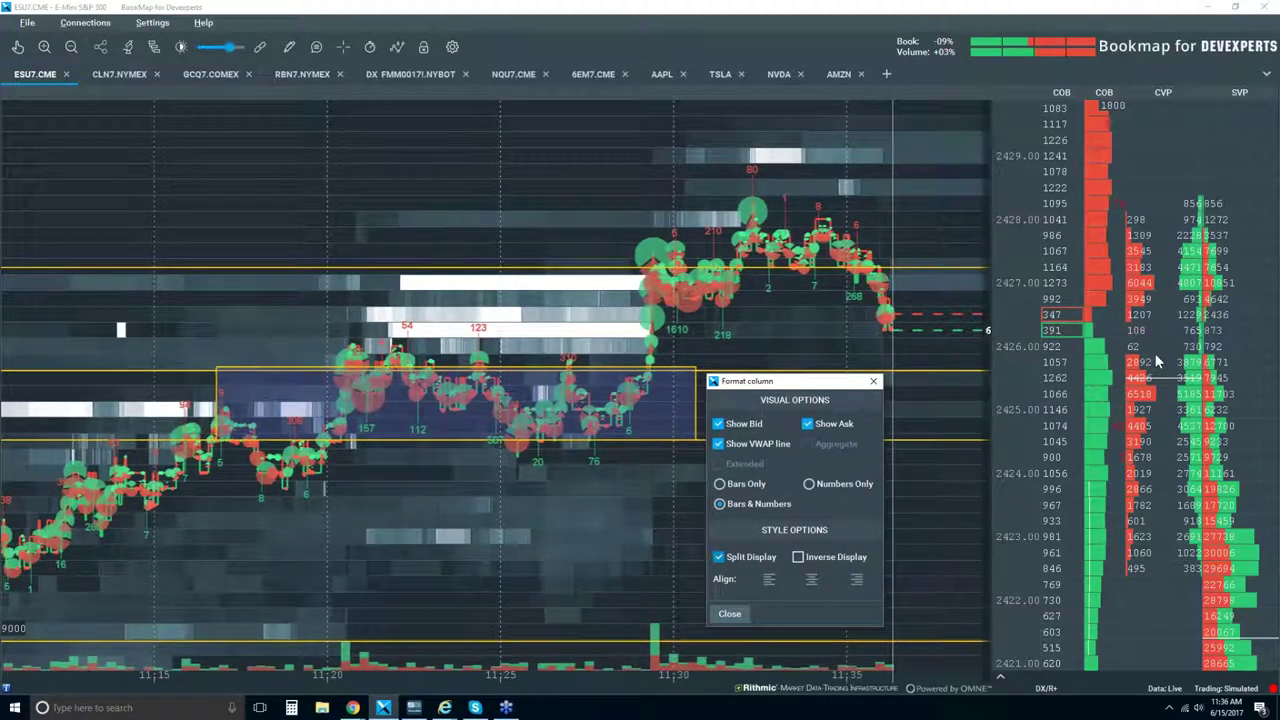
left_click(719, 557)
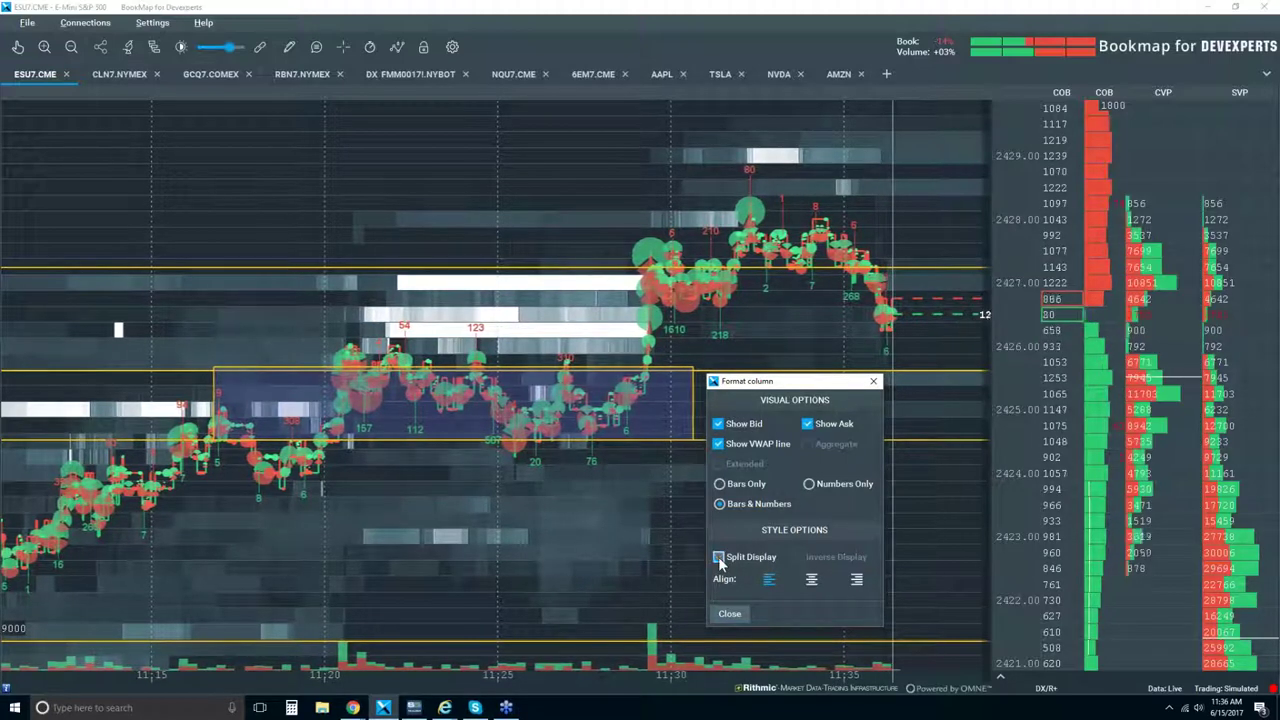
left_click(731, 615)
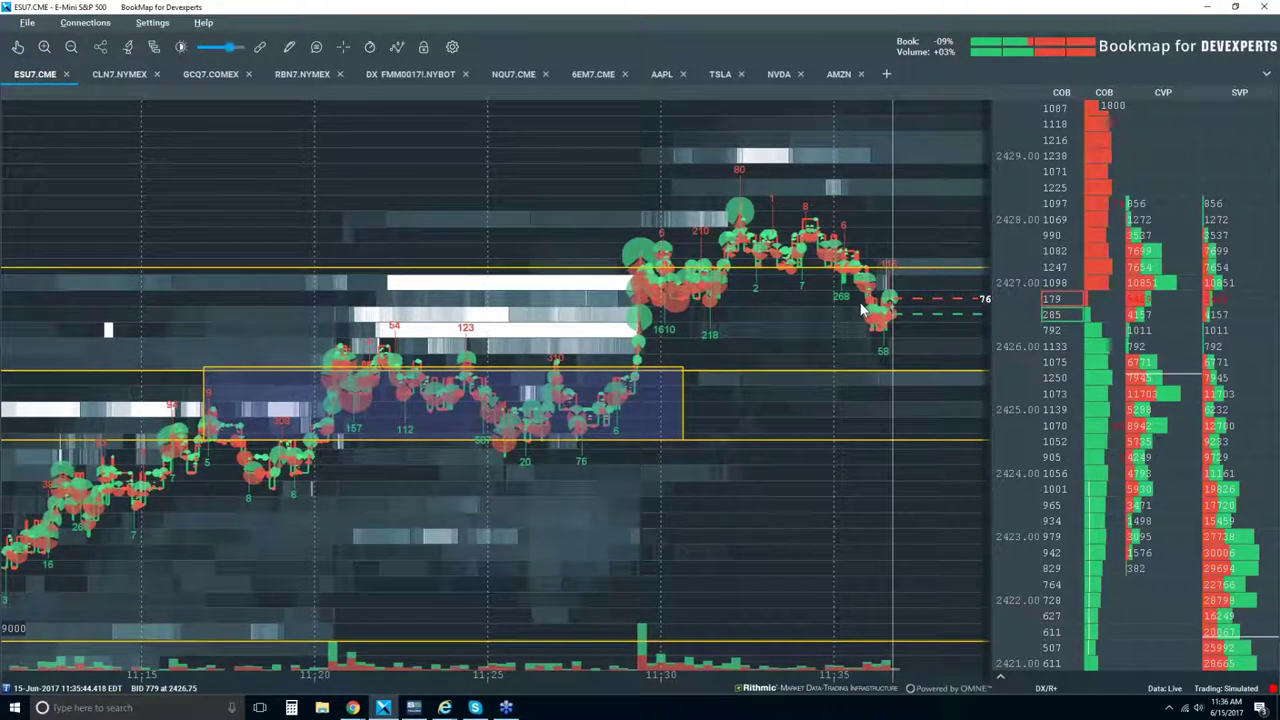
Step: Zoom out the heatmap to span roughly 10:45 to 11:30
scroll(860, 303, "down", 4)
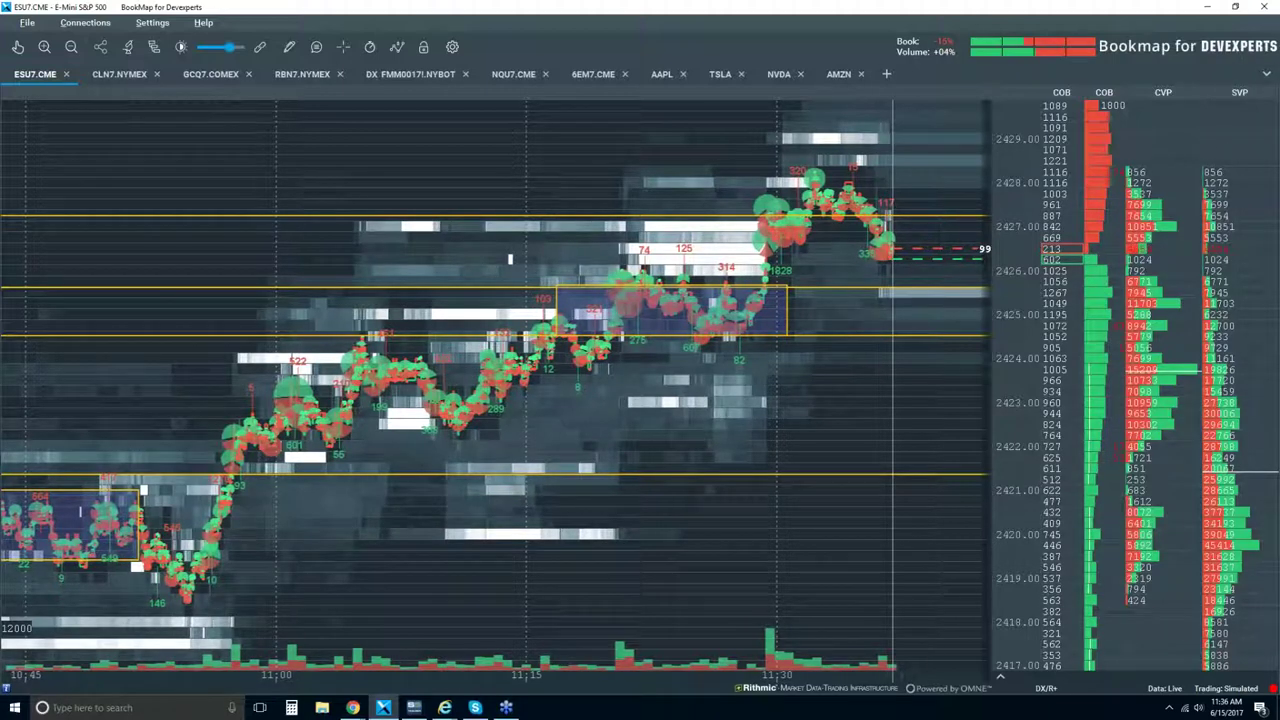
Step: Set the SVP column to Session Accumulated volume
right_click(1217, 142)
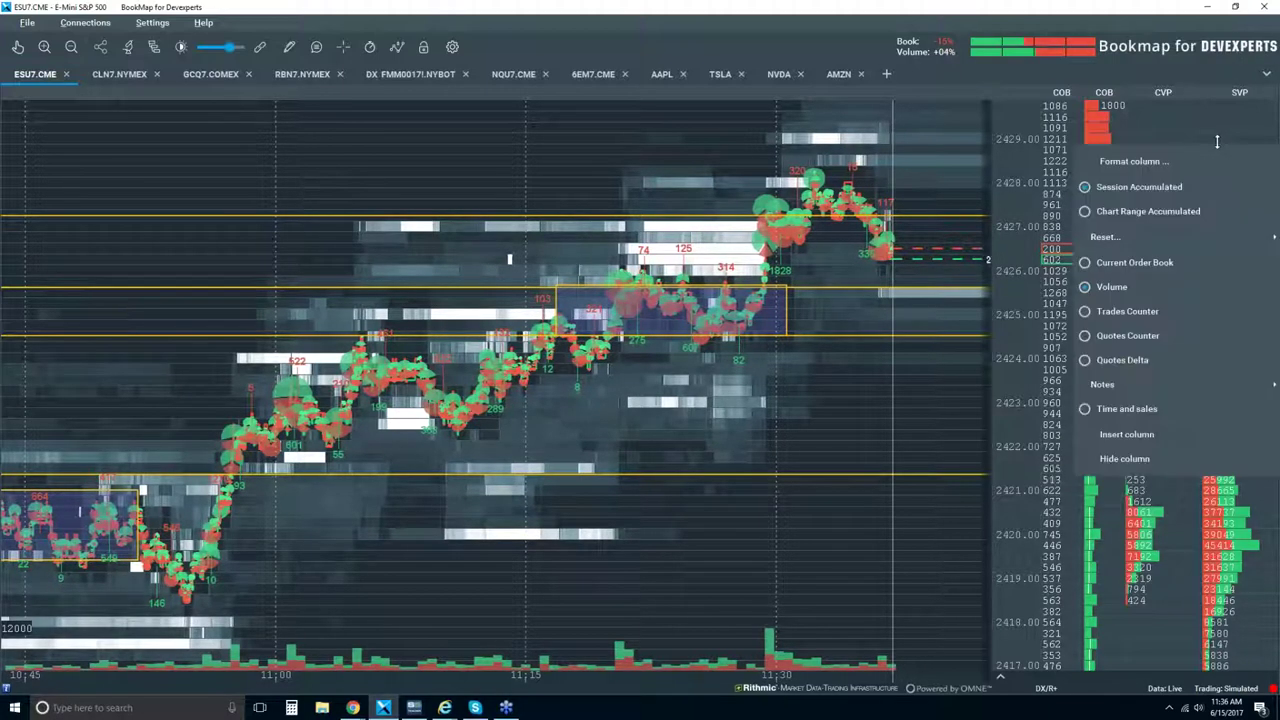
left_click(1099, 187)
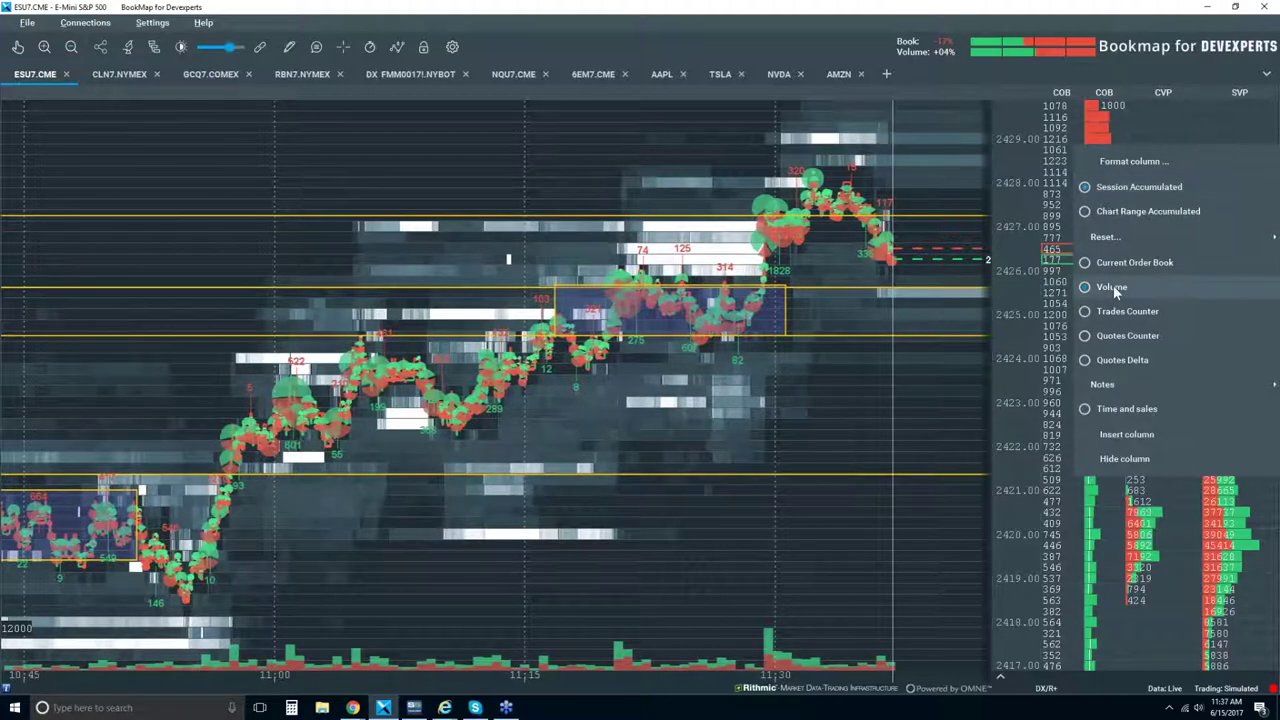
left_click(1110, 285)
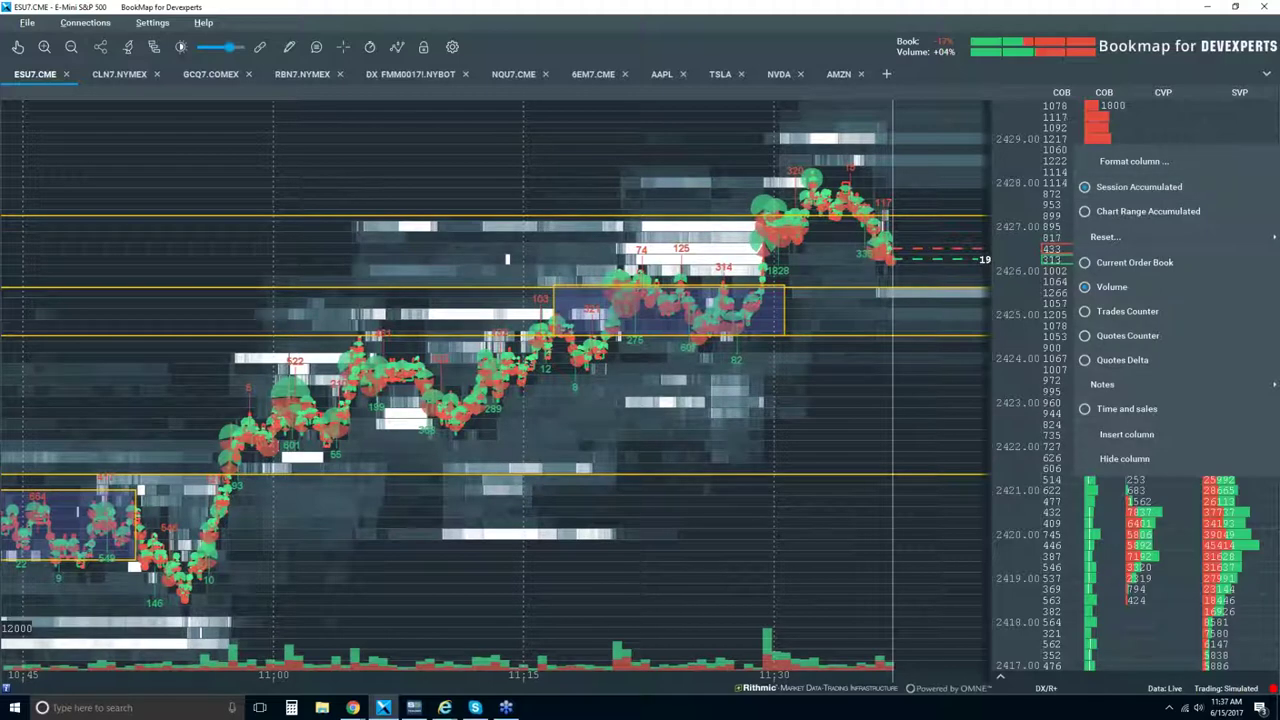
left_click(1243, 124)
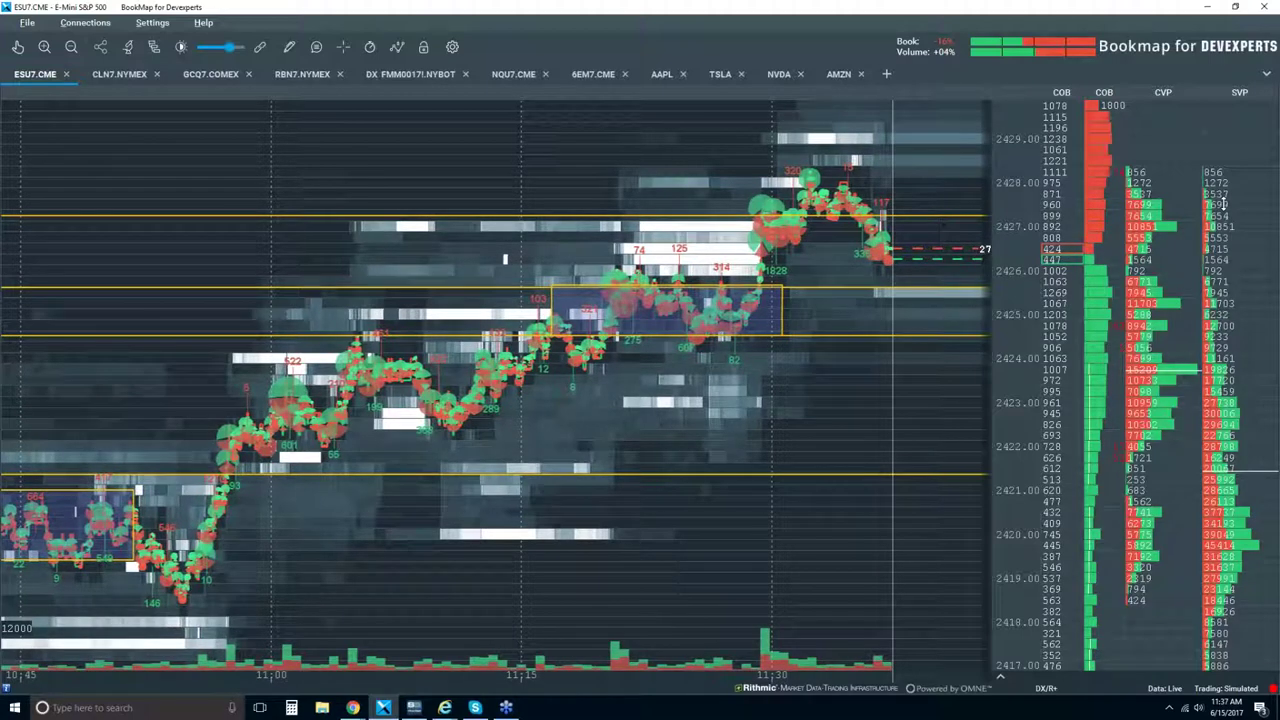
Step: Reset the SVP volume profile now, then return to its Reset options
right_click(1222, 143)
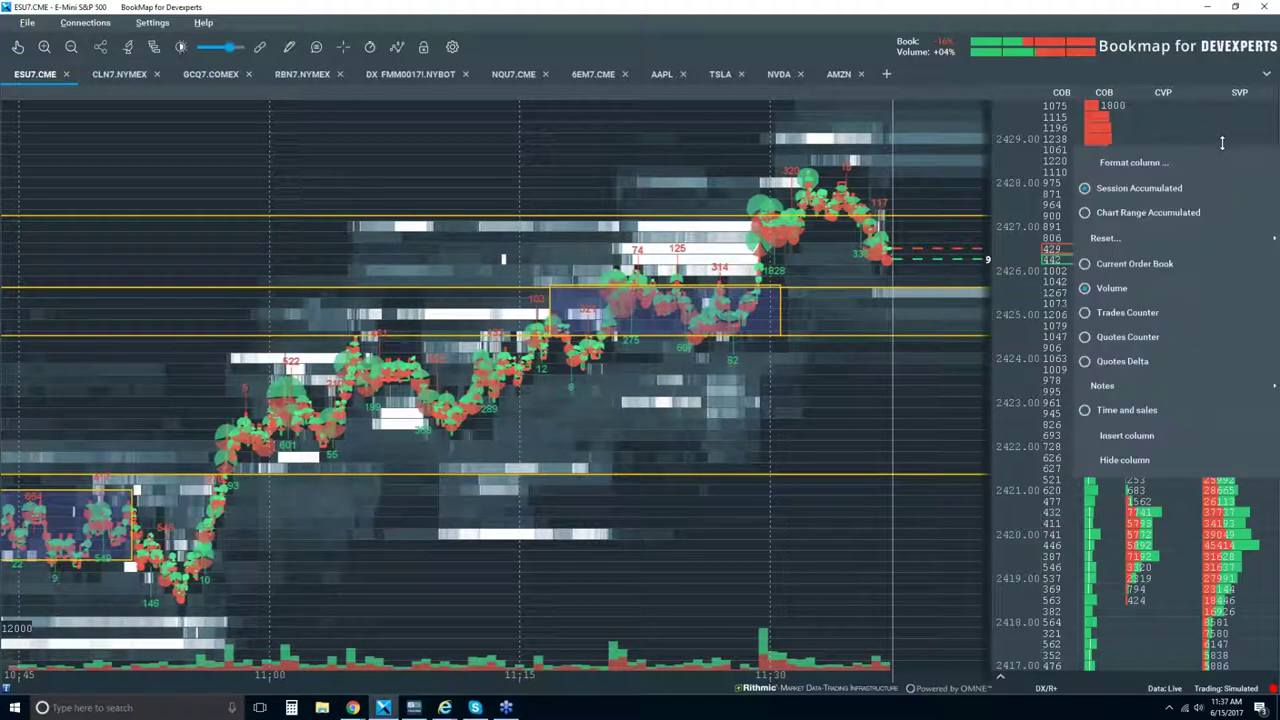
mouse_move(1106, 238)
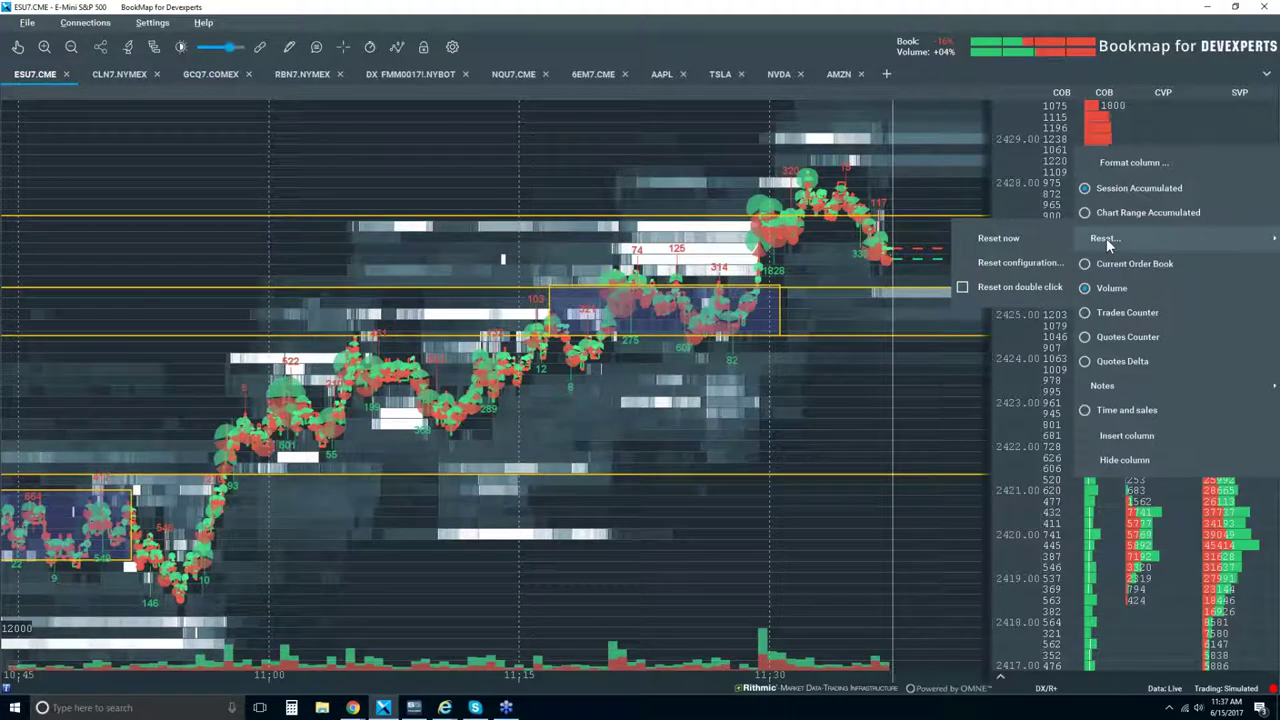
left_click(1009, 237)
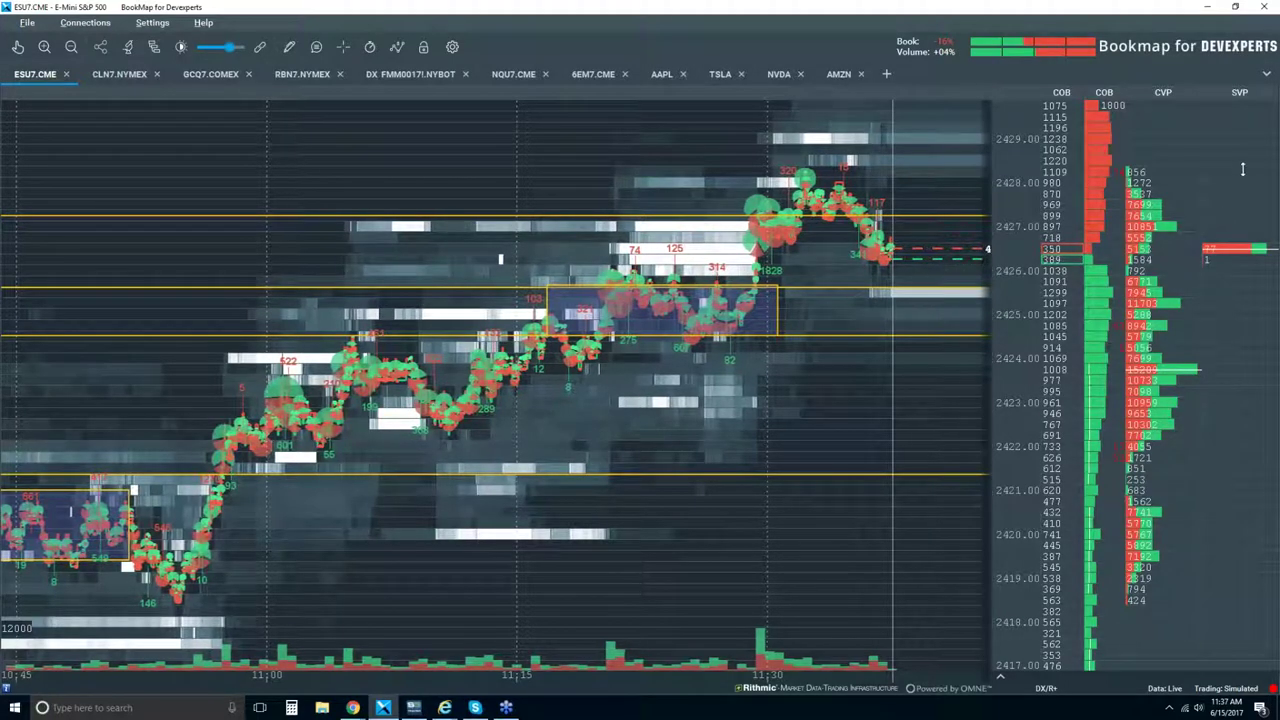
right_click(1218, 216)
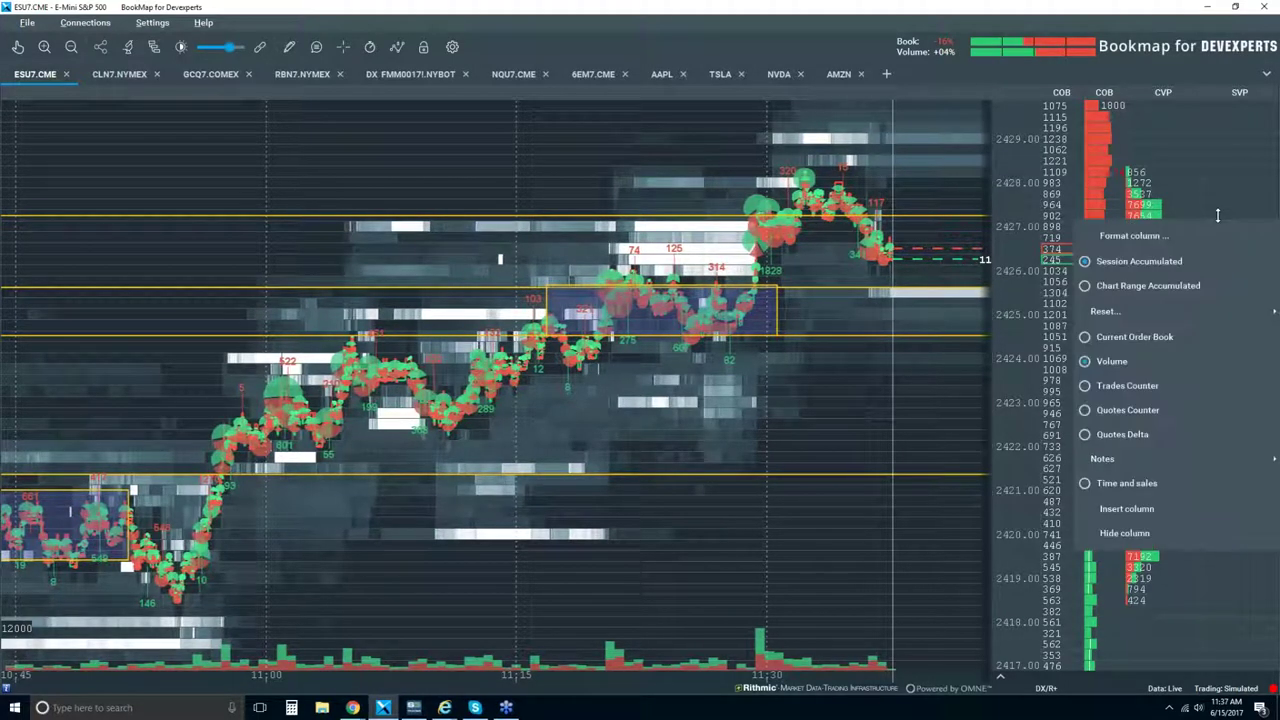
left_click(1190, 288)
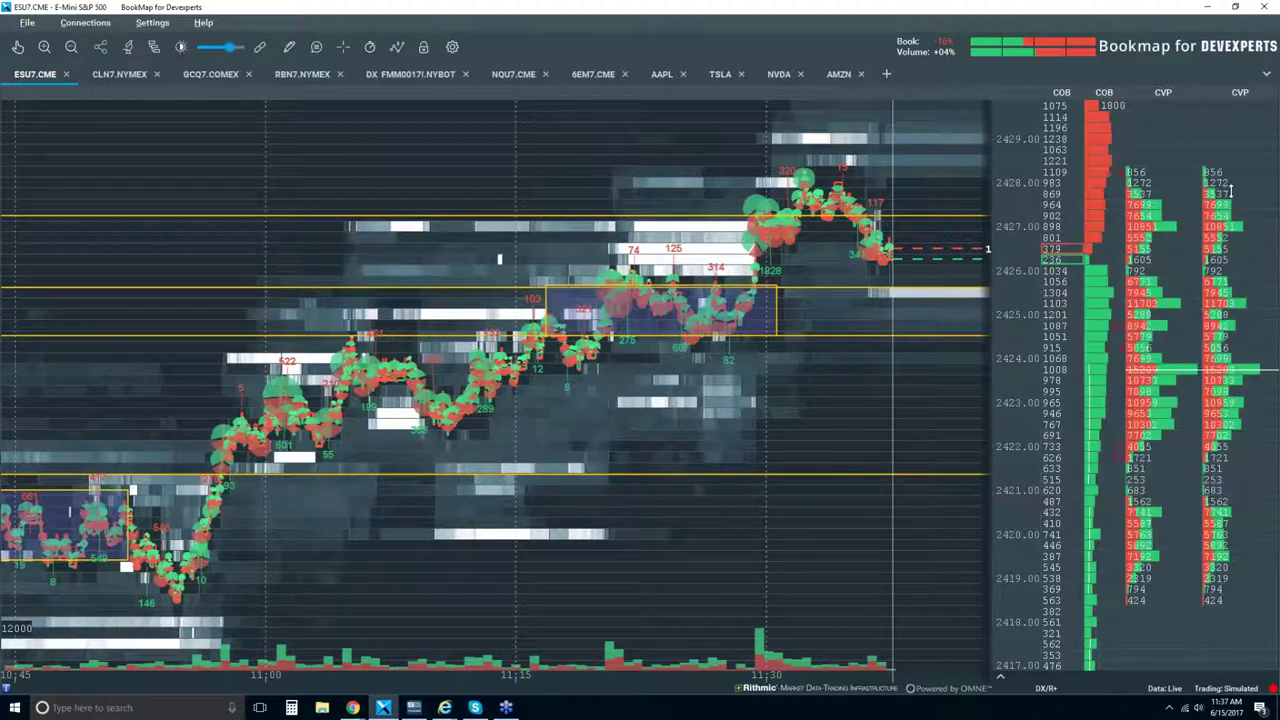
right_click(1207, 195)
left_click(1195, 236)
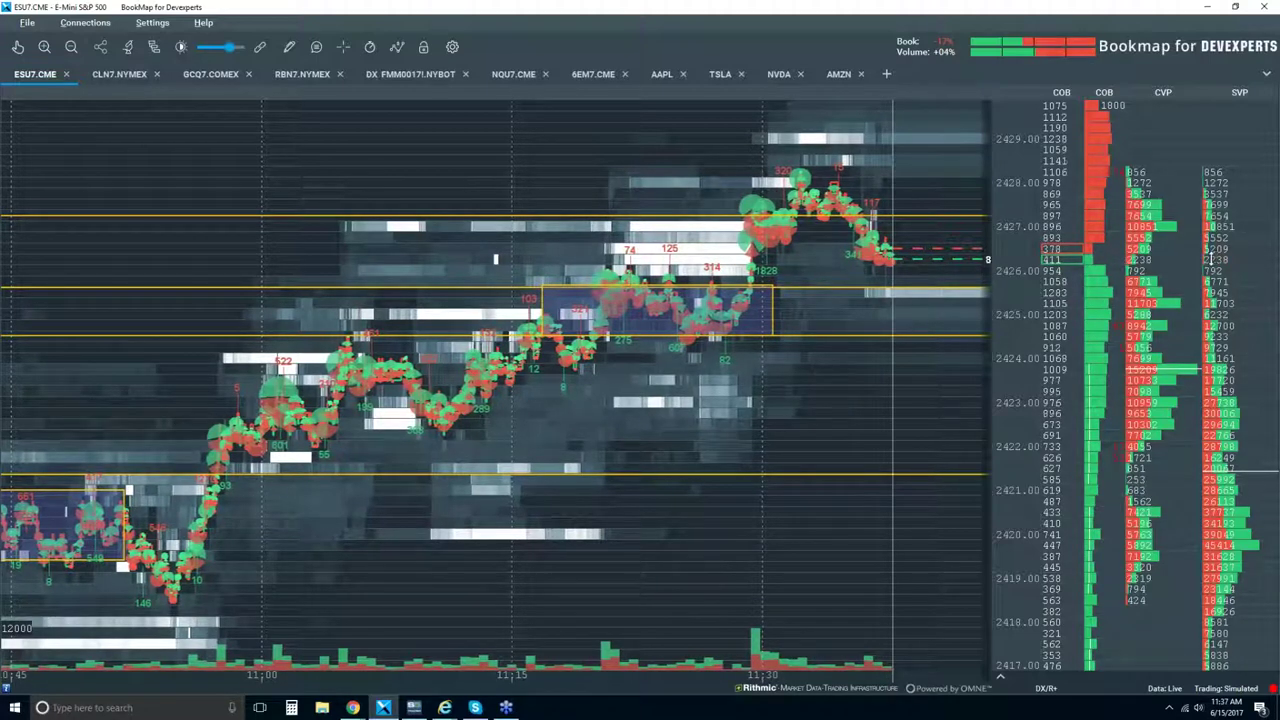
right_click(1230, 200)
mouse_move(1202, 296)
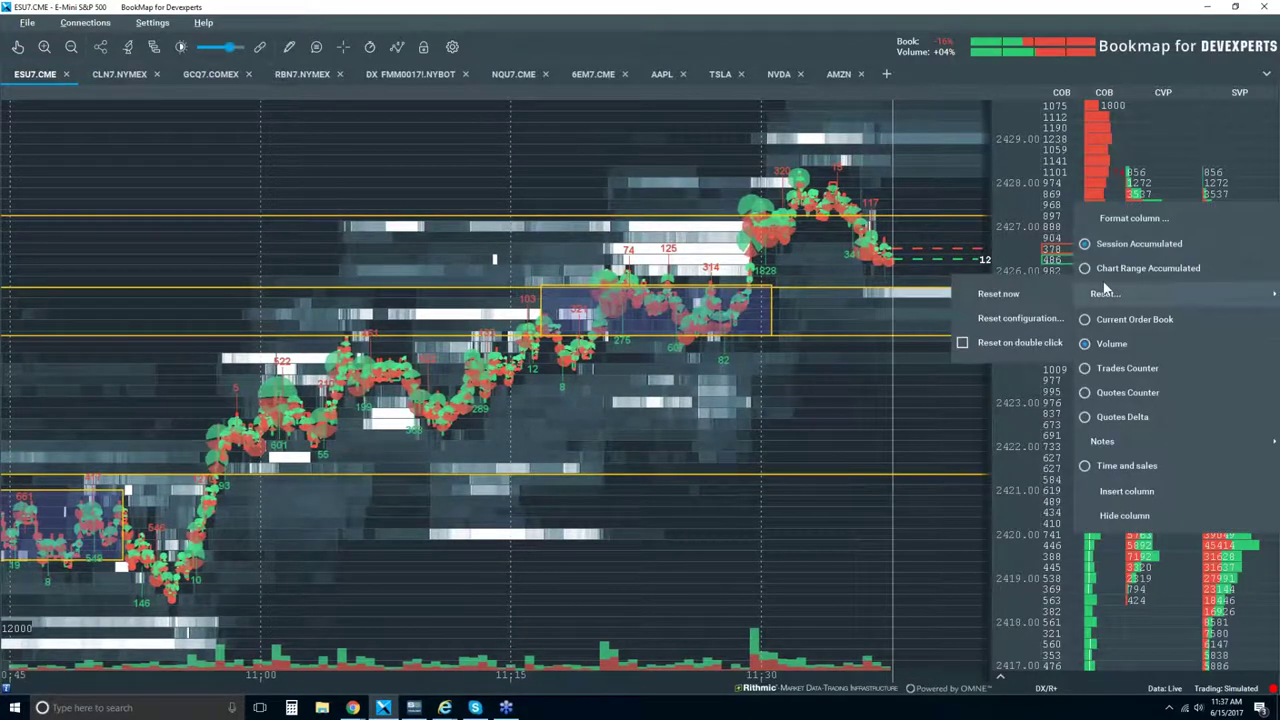
Step: Try Schedule resets with At time and Every options, leaving scheduled resets off
left_click(1017, 318)
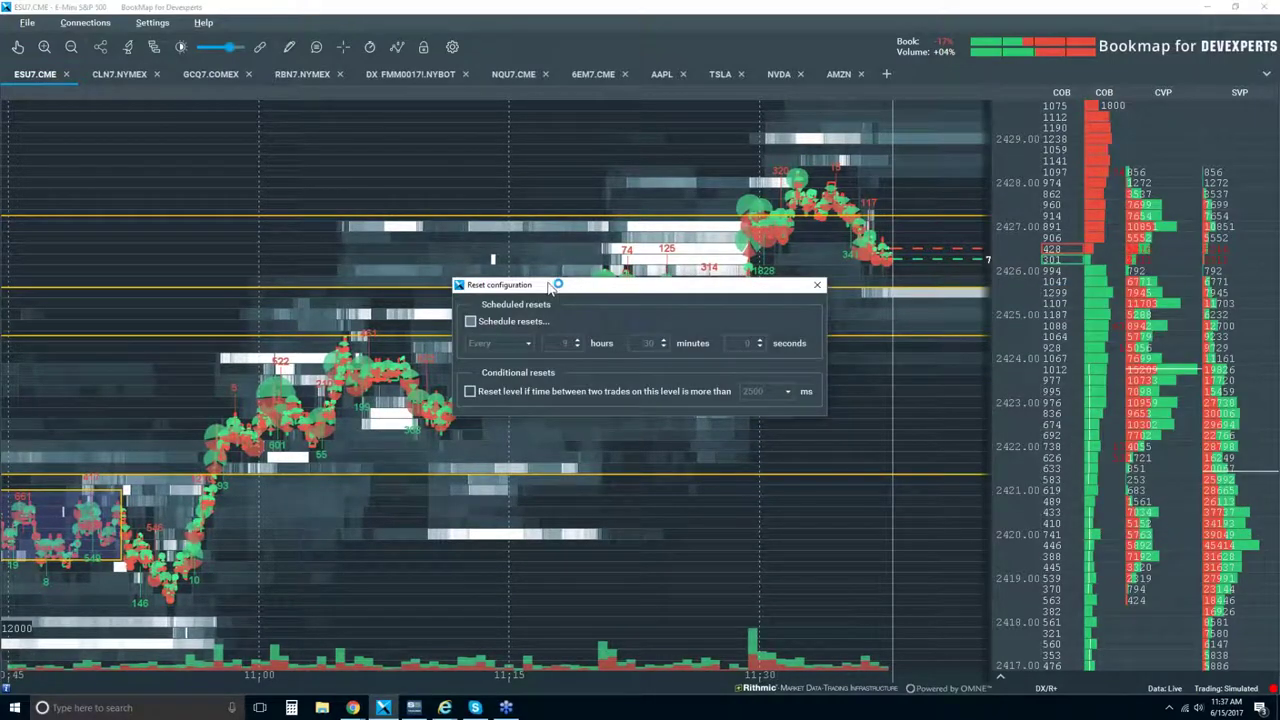
left_click(471, 321)
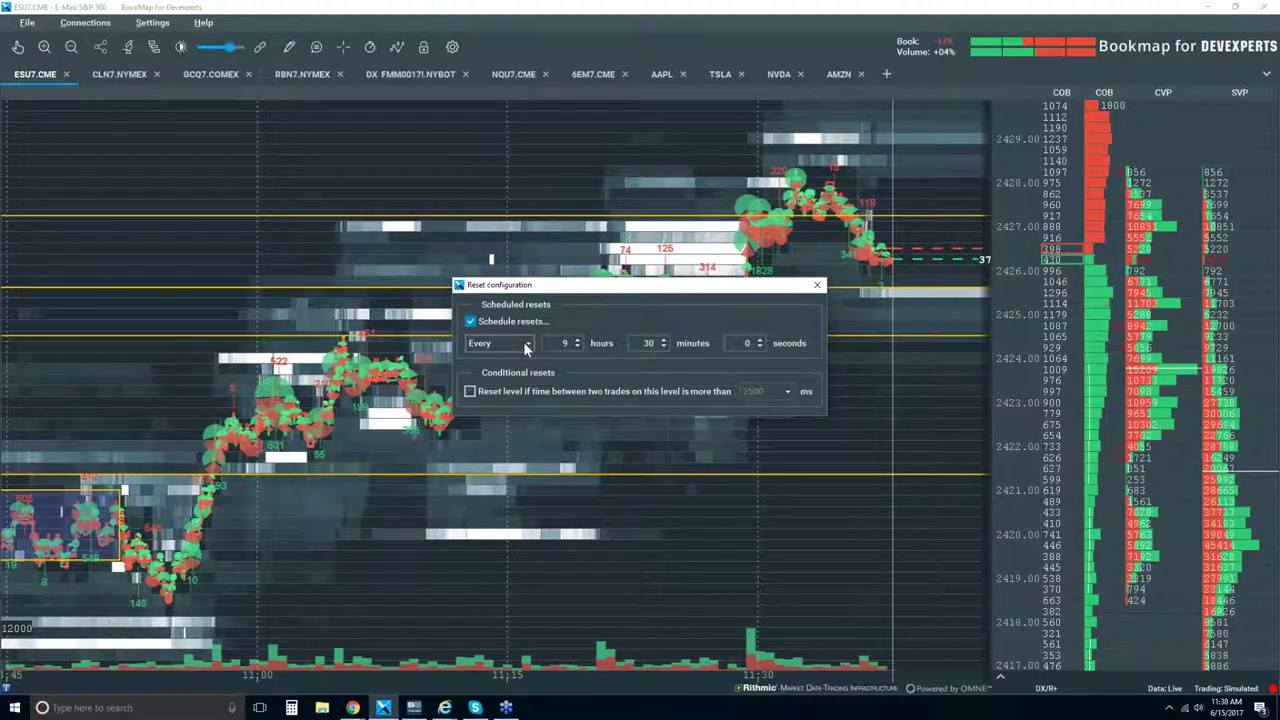
left_click(523, 342)
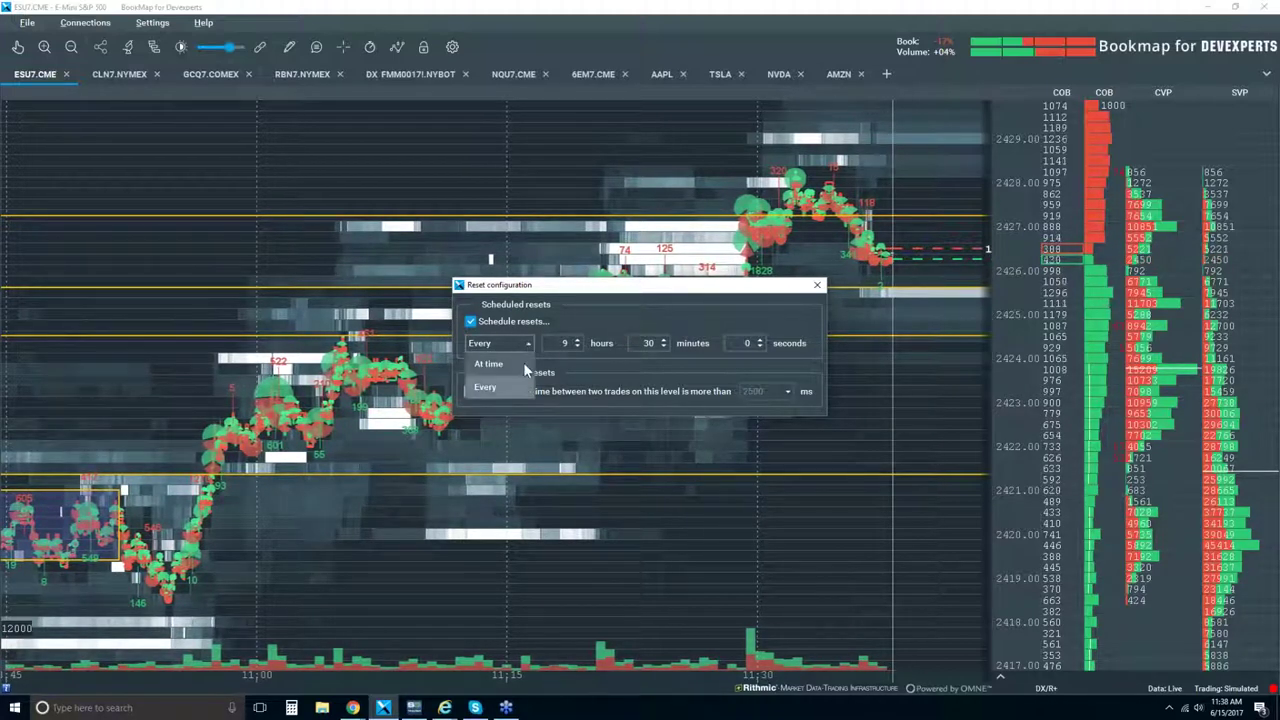
left_click(513, 364)
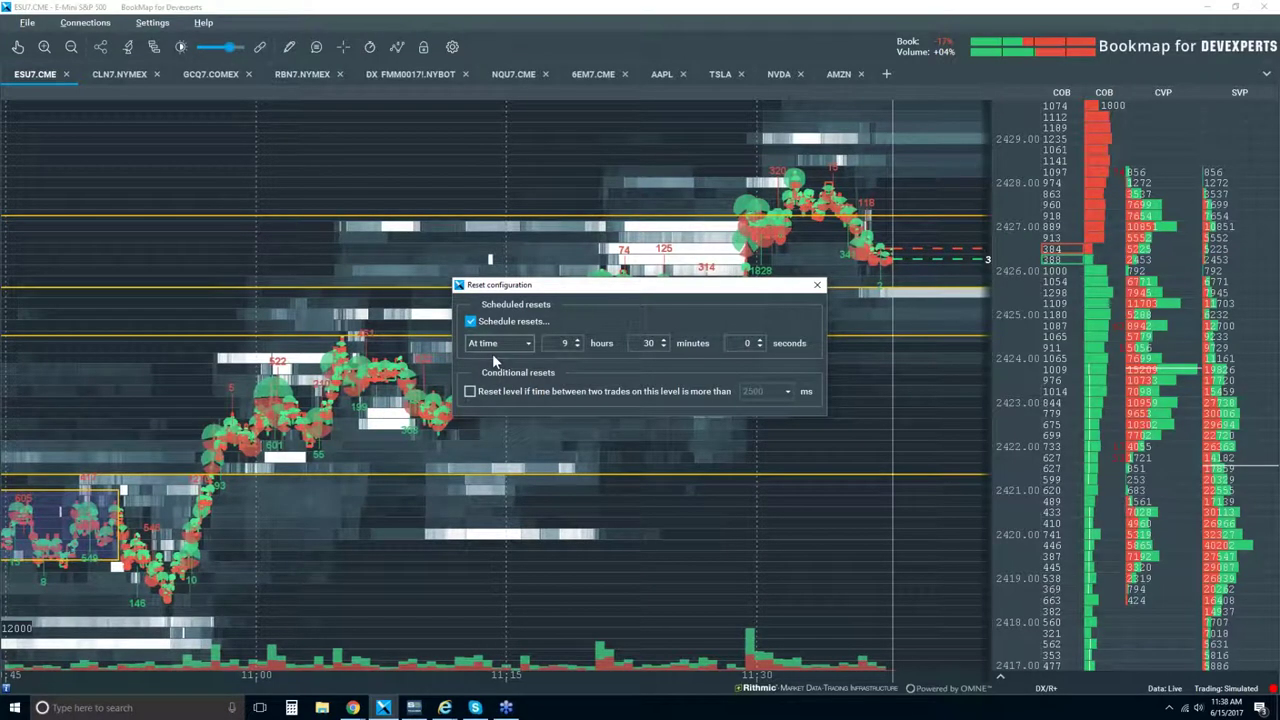
left_click(645, 343)
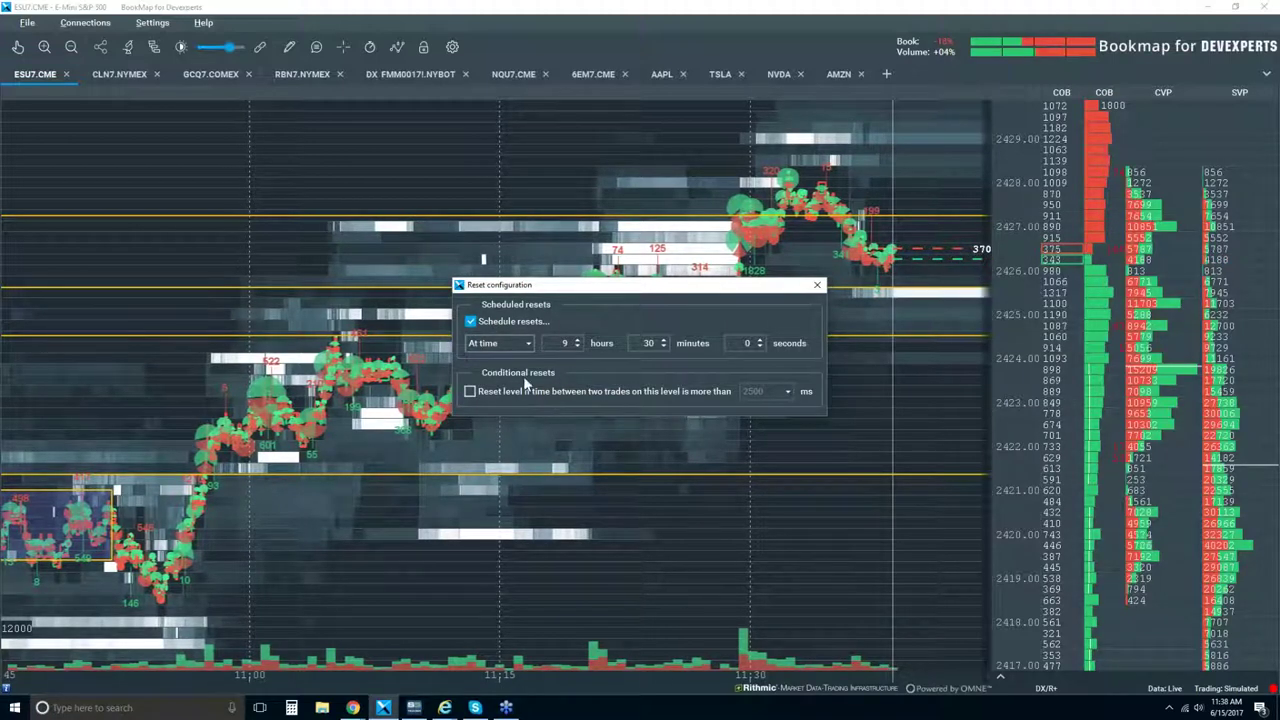
left_click(527, 342)
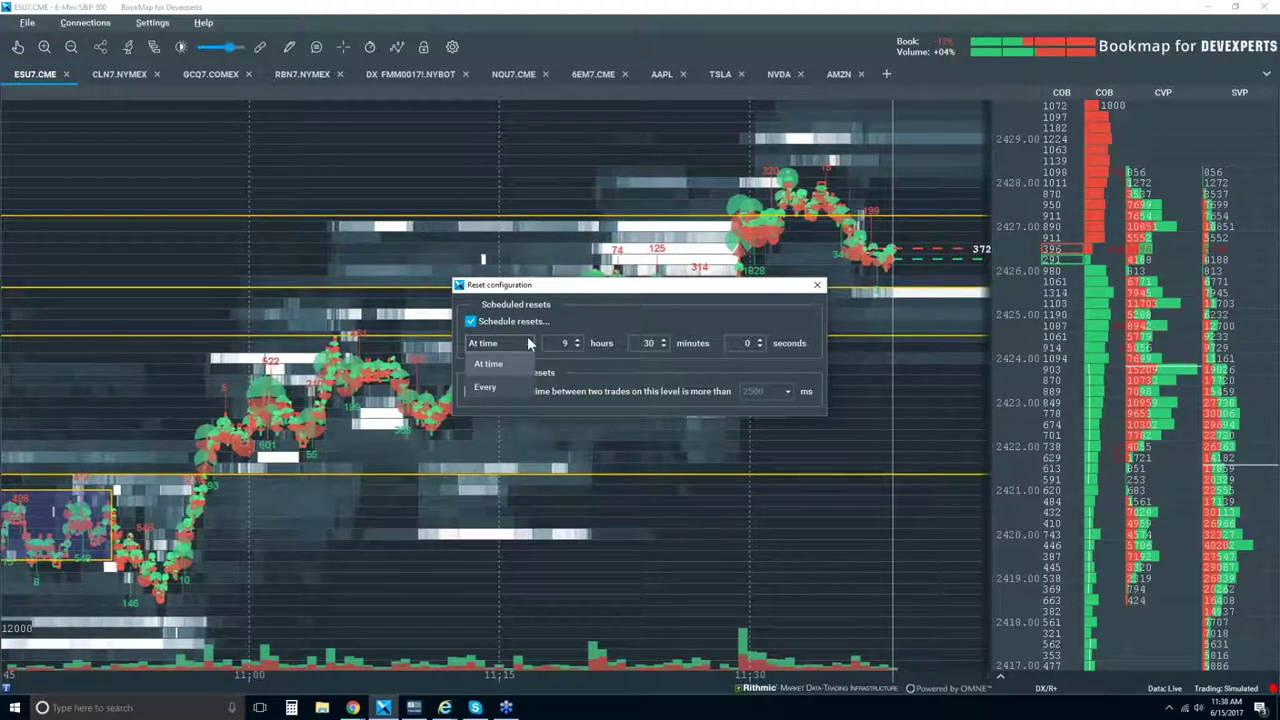
left_click(492, 386)
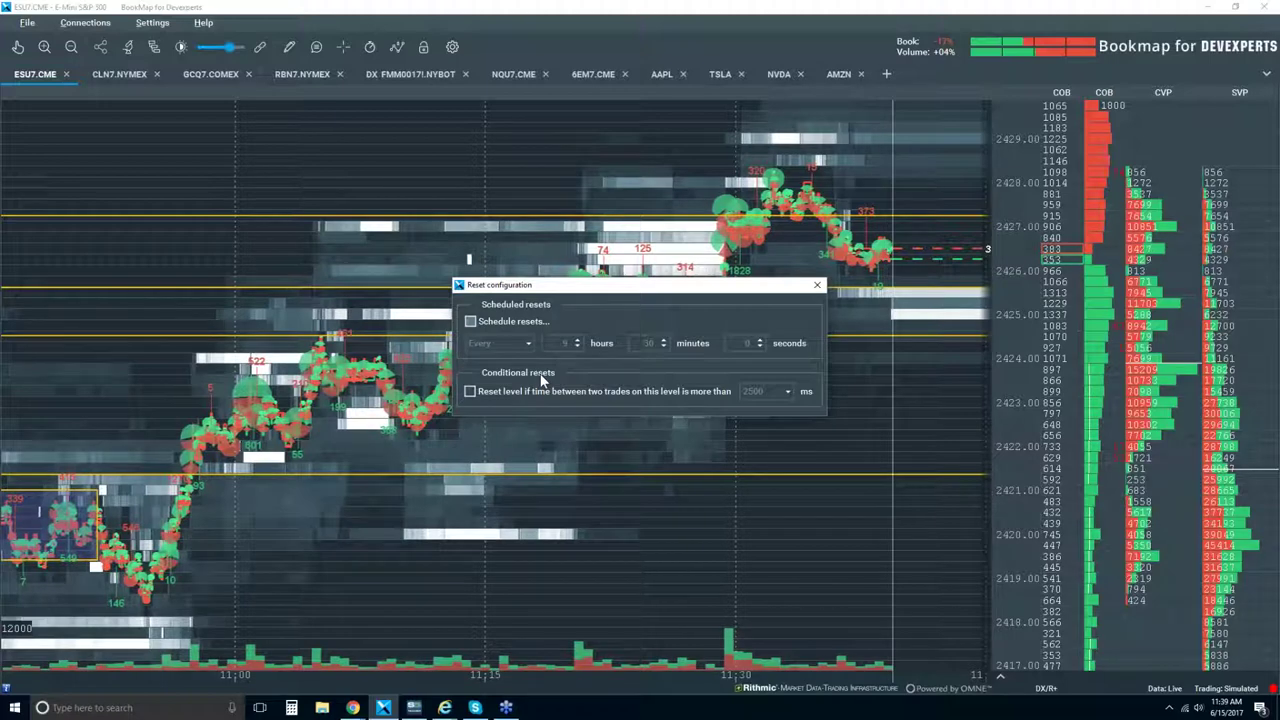
left_click(816, 287)
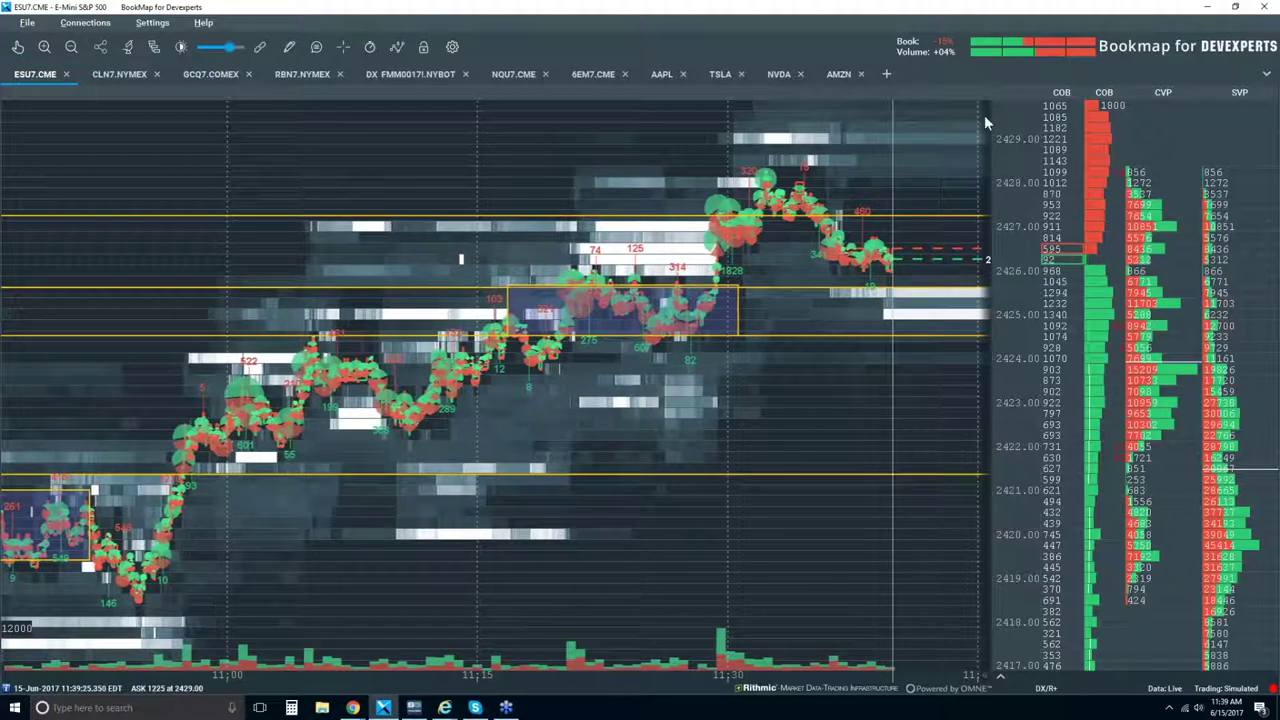
Step: Widen the order book panel and set the price axis to about 2416–2431
left_click_drag(1000, 92, 955, 92)
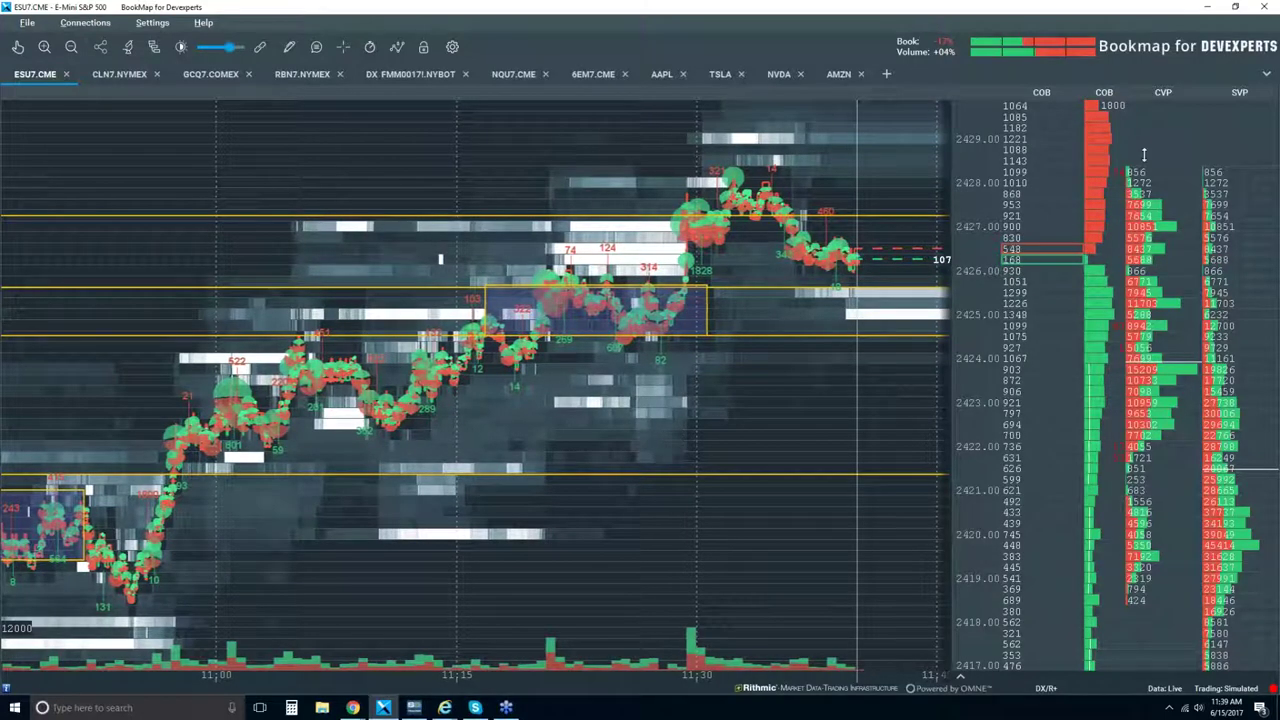
scroll(1166, 195, "down", 2)
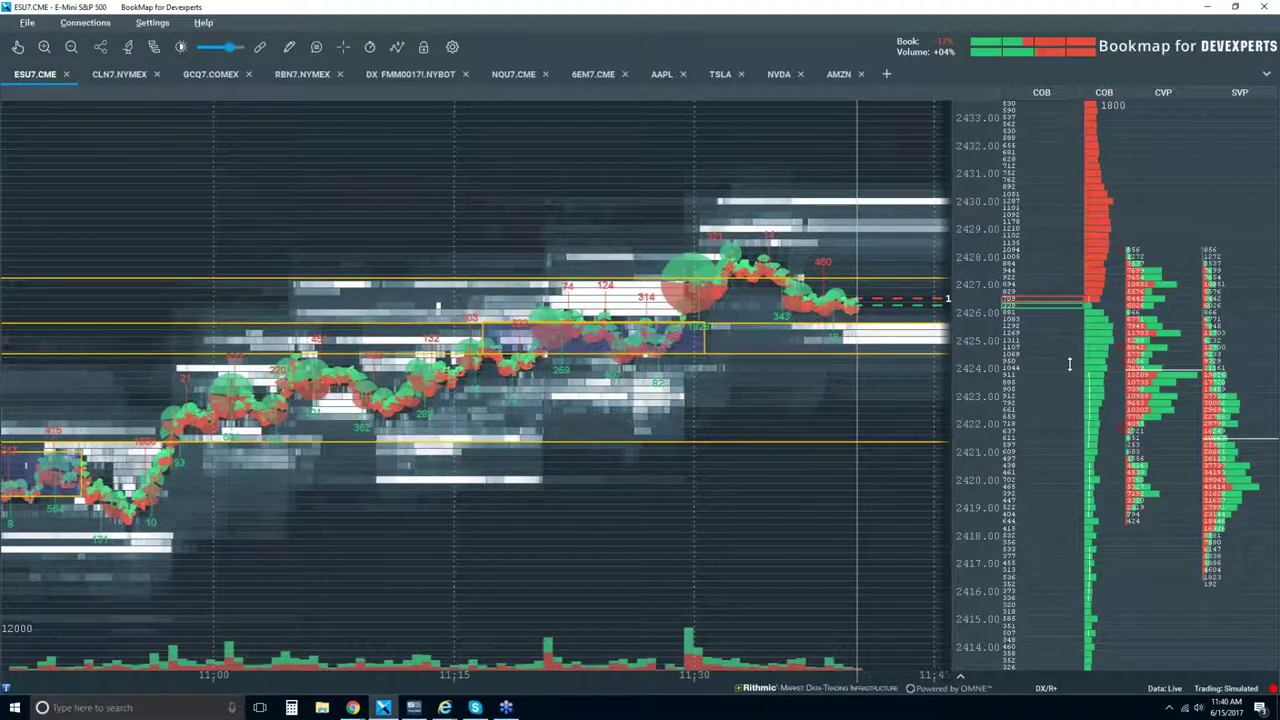
scroll(1069, 364, "up", 2)
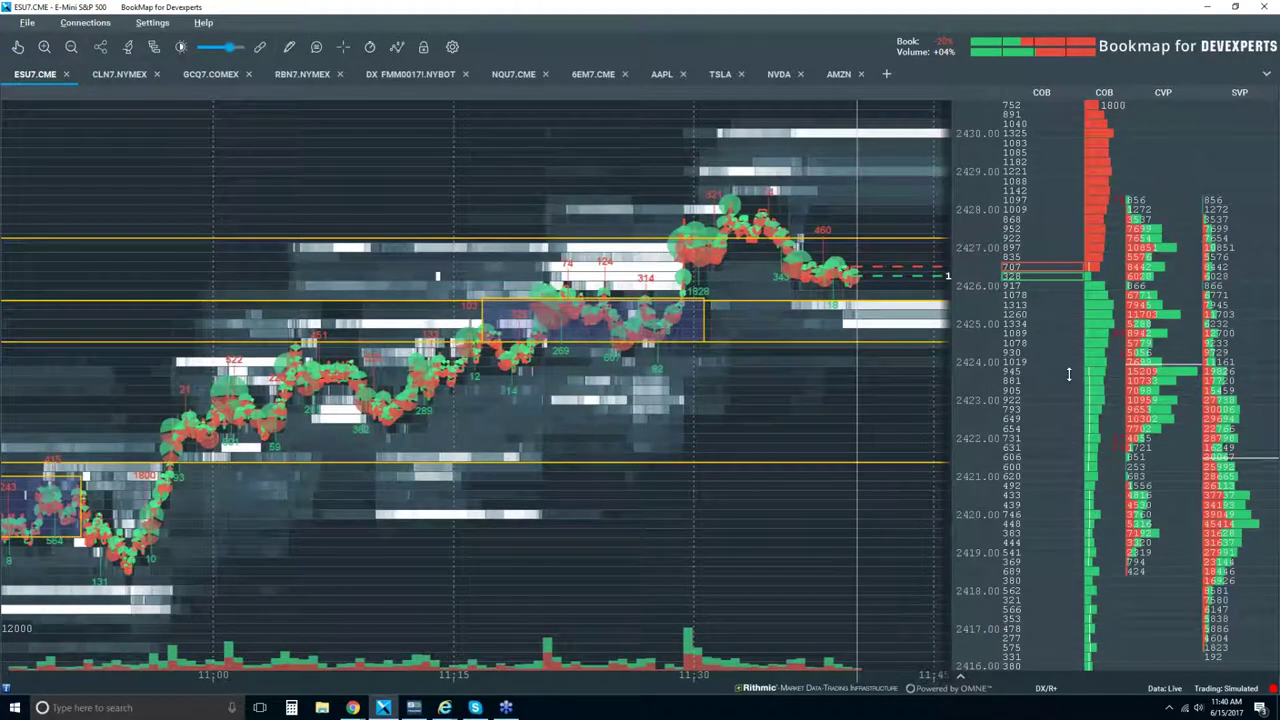
scroll(1069, 374, "down", 1)
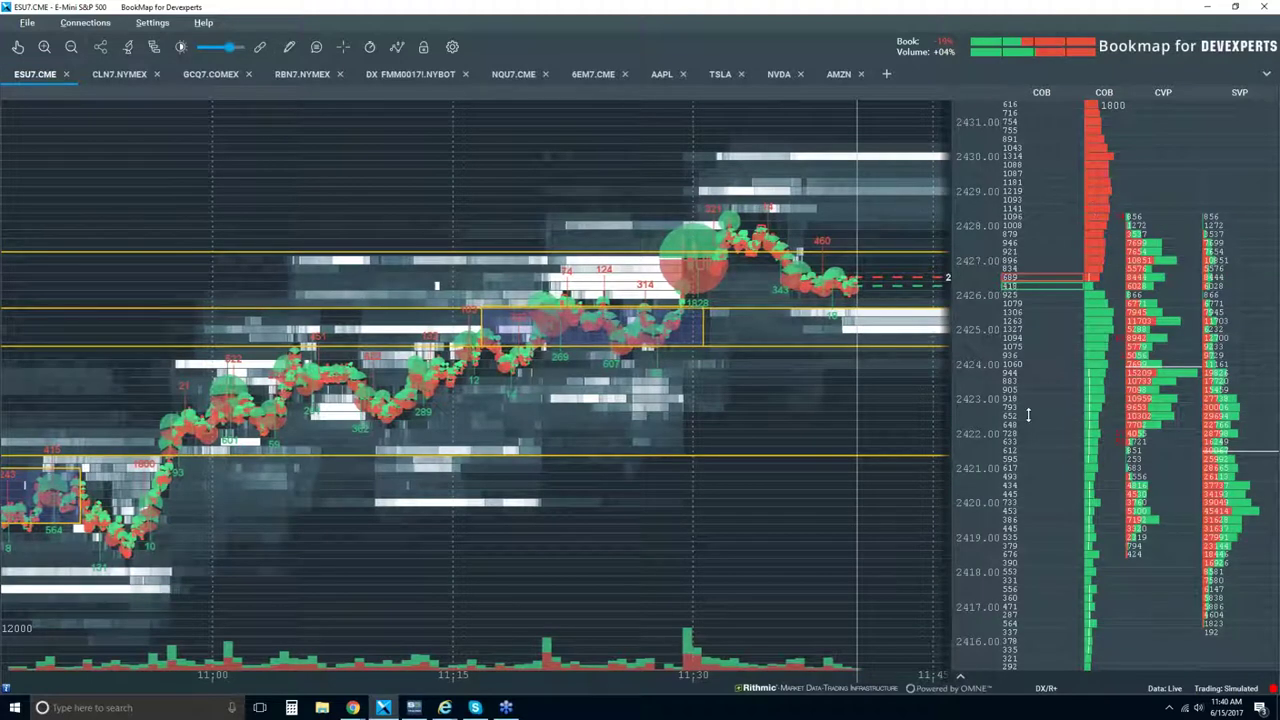
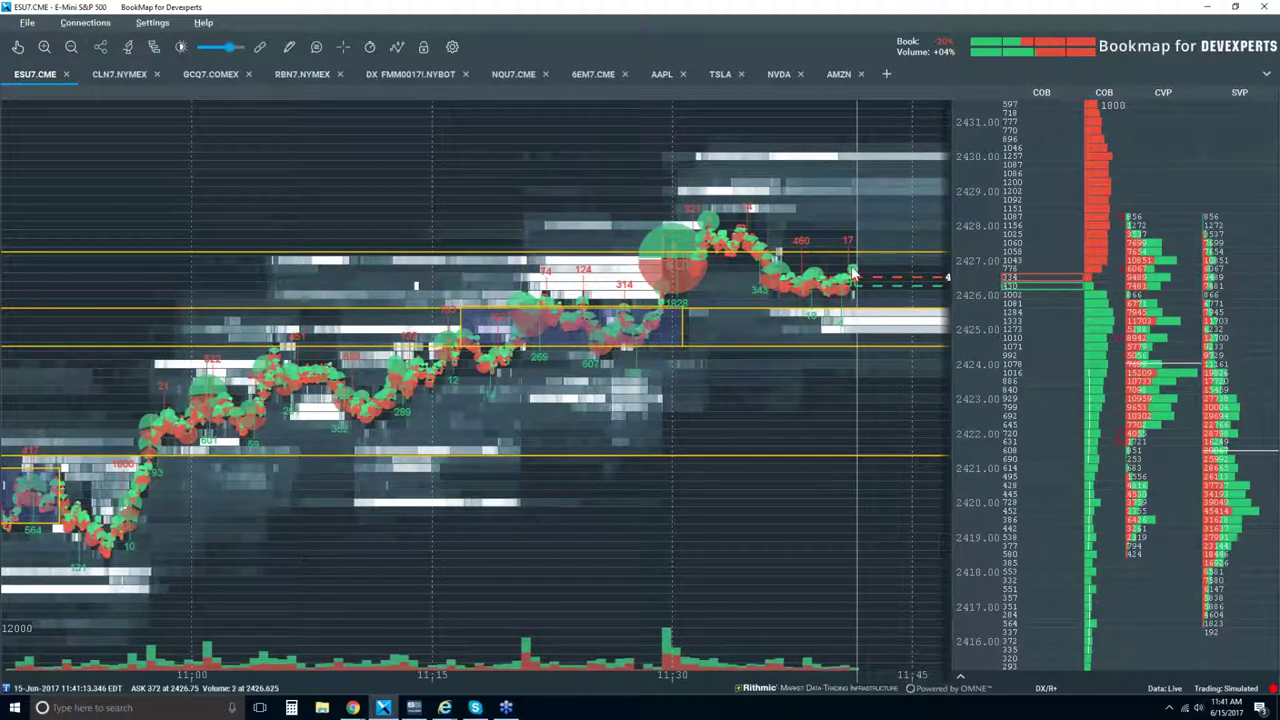
Step: Zoom in on the ESU7 heatmap to frame roughly 11:25–11:40
scroll(805, 278, "up", 3)
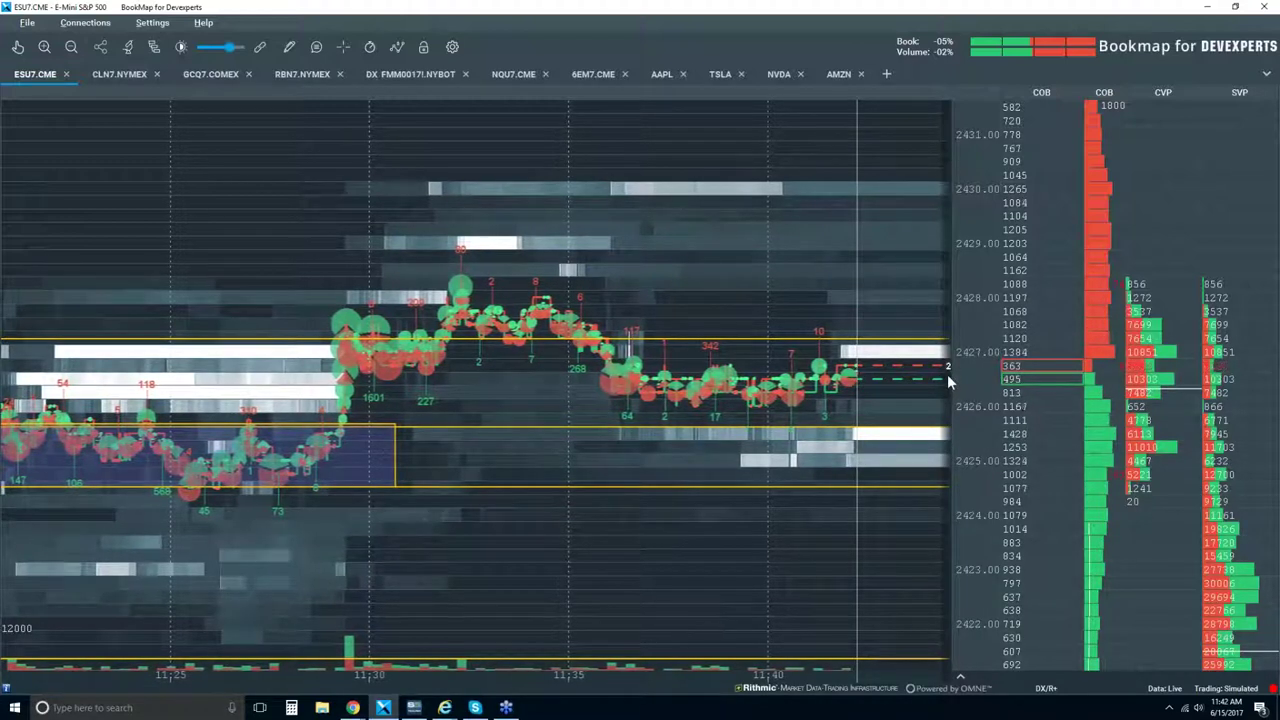
right_click(1055, 311)
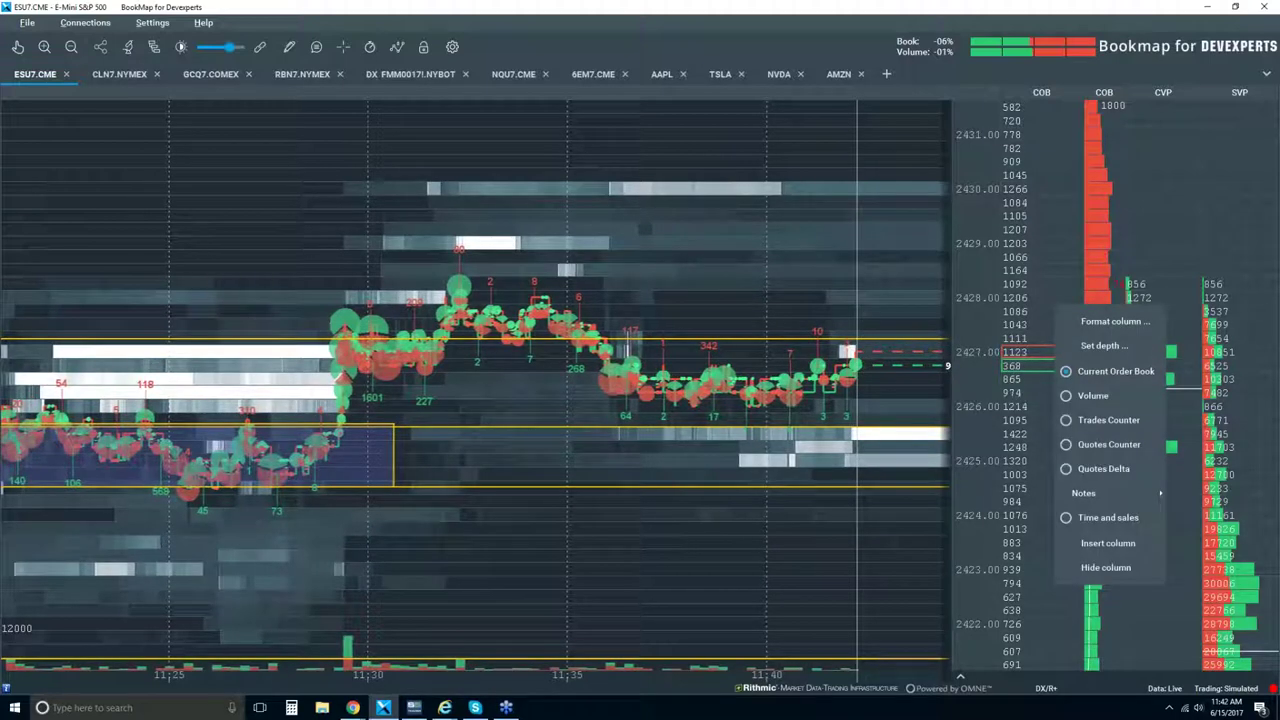
left_click(1115, 321)
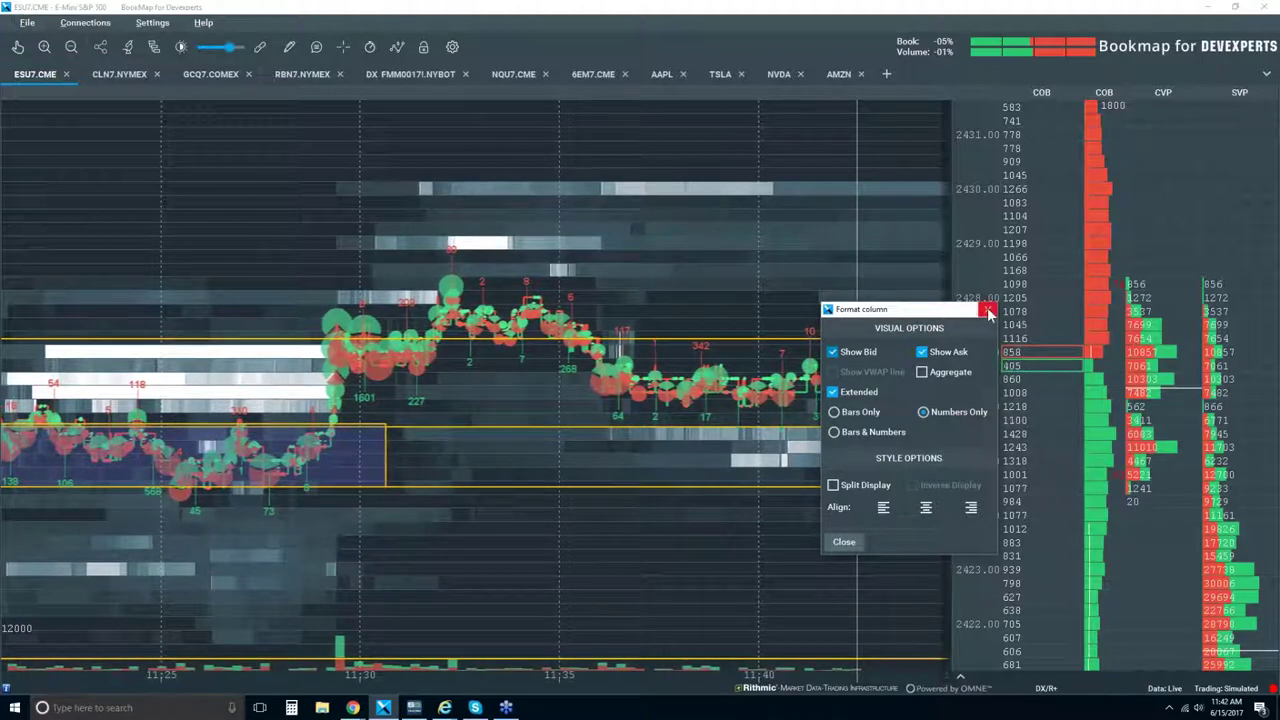
left_click(987, 311)
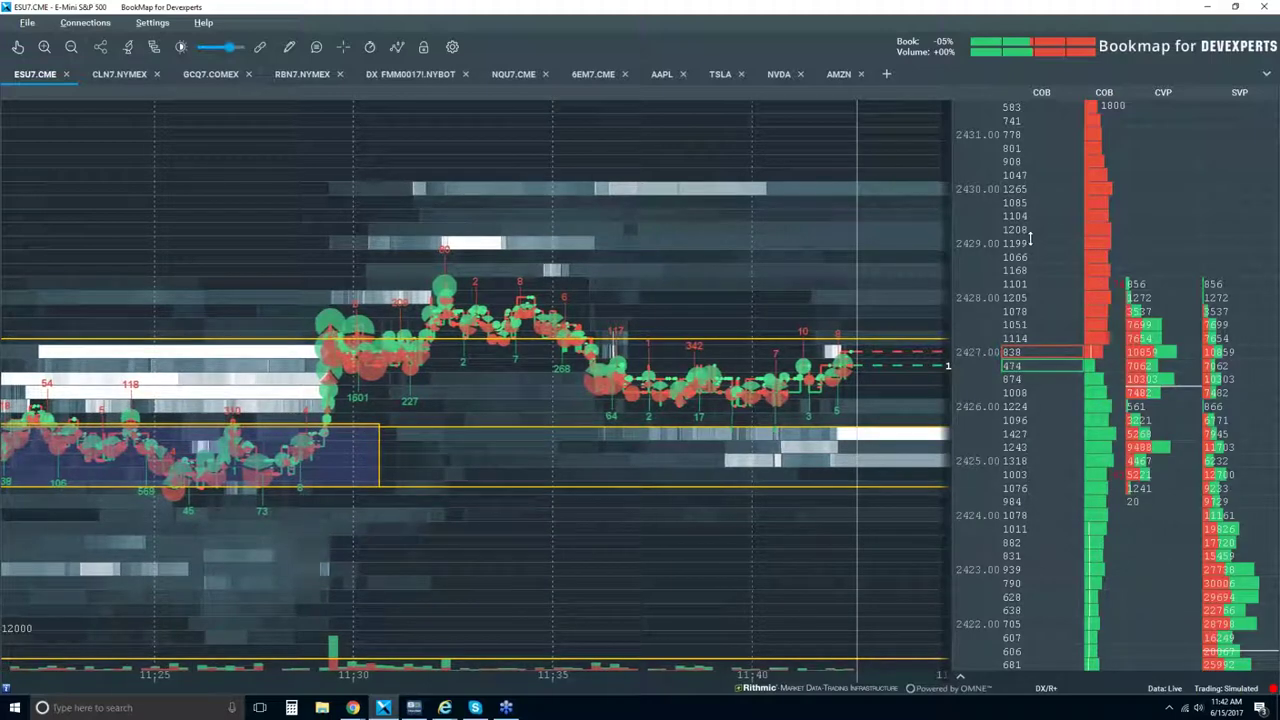
left_click(452, 46)
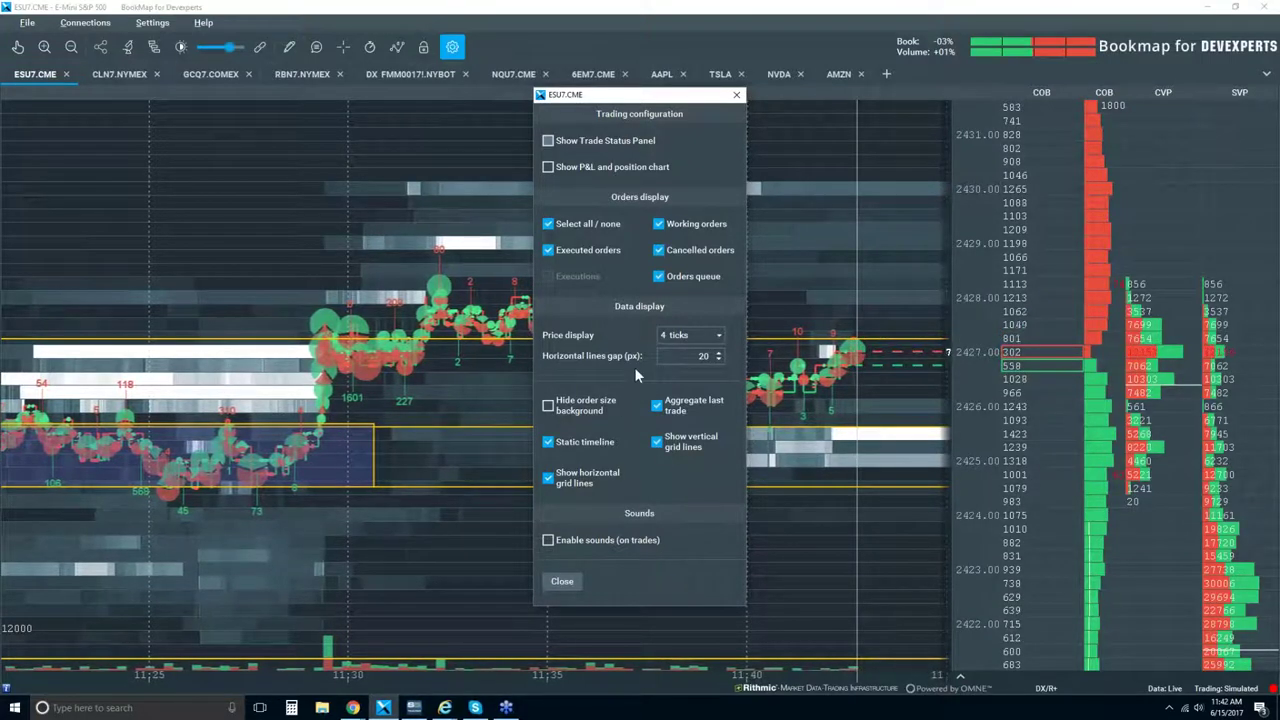
left_click(737, 96)
right_click(1060, 322)
left_click(1060, 322)
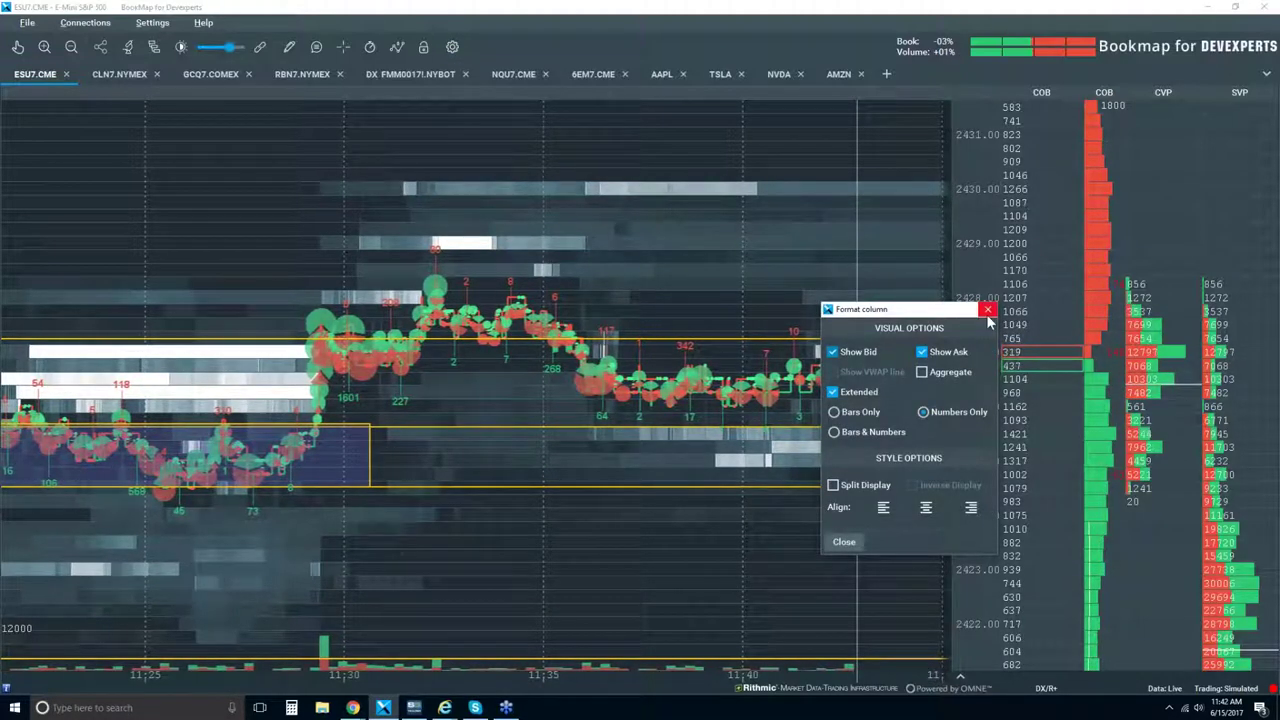
left_click(987, 310)
right_click(1042, 270)
left_click(1078, 309)
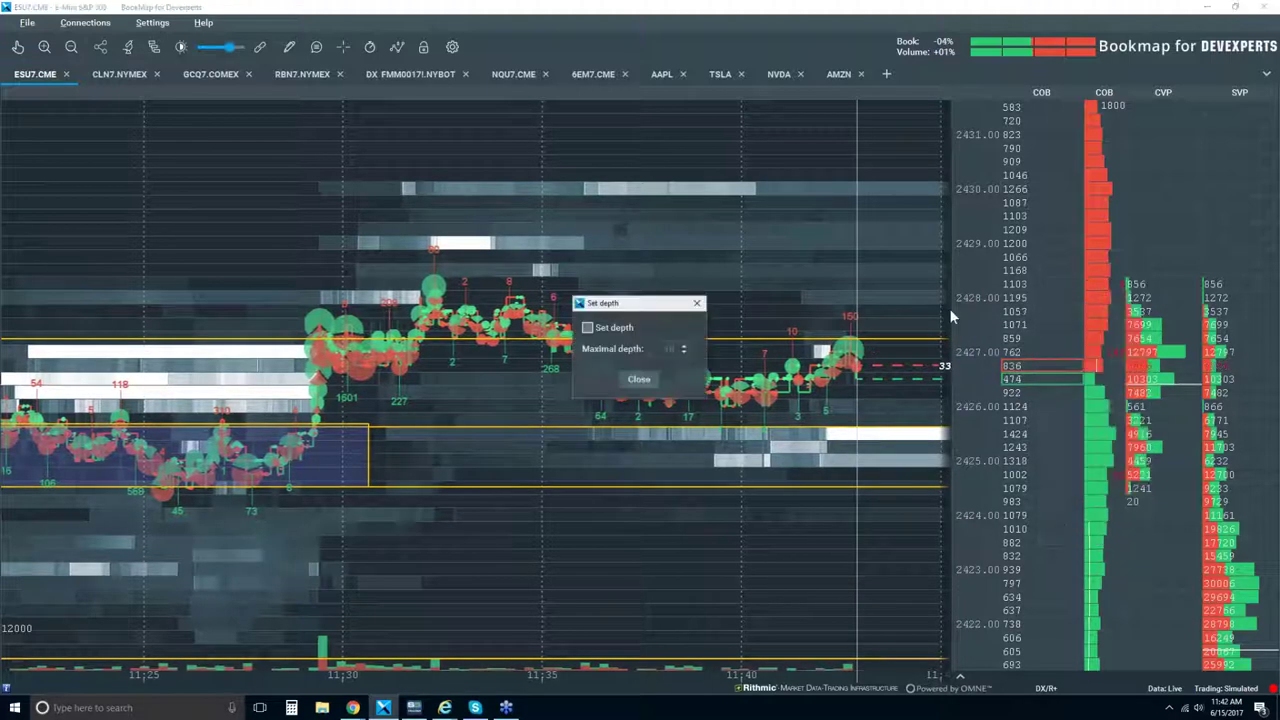
left_click(688, 303)
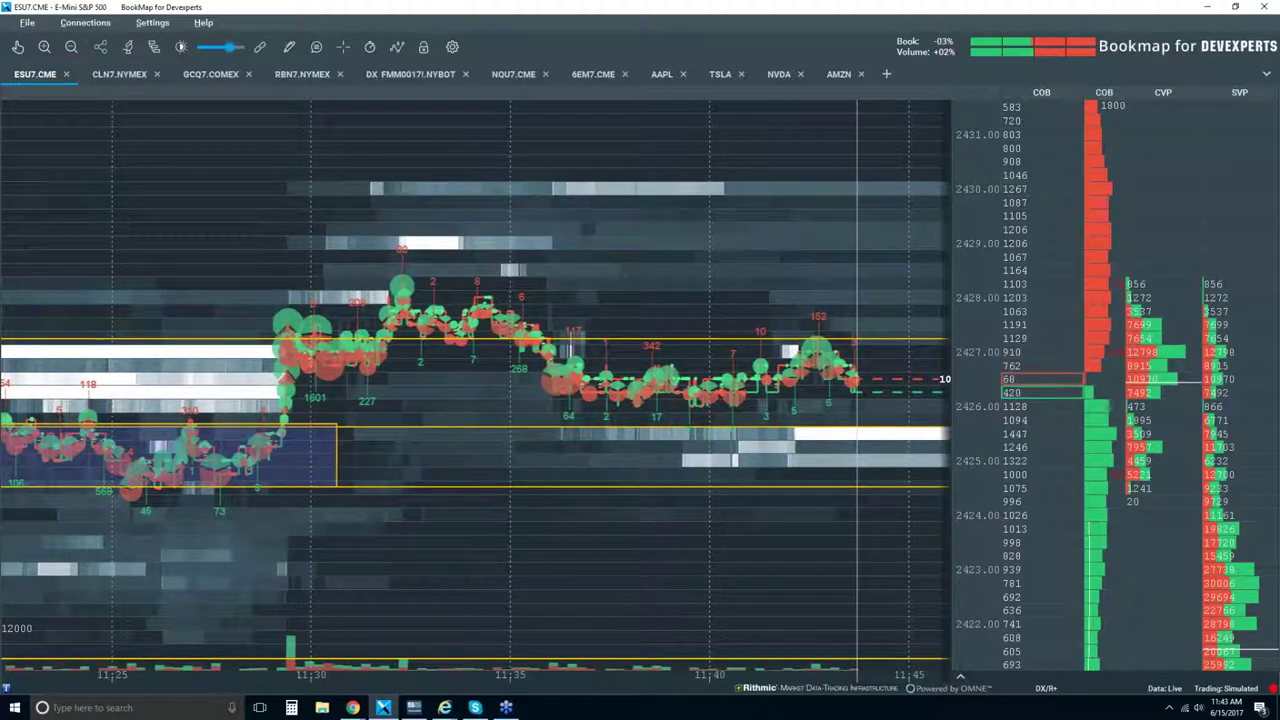
Step: Widen the order-book column and zoom the chart out to span 11:15–11:45
left_click_drag(1082, 97, 1032, 98)
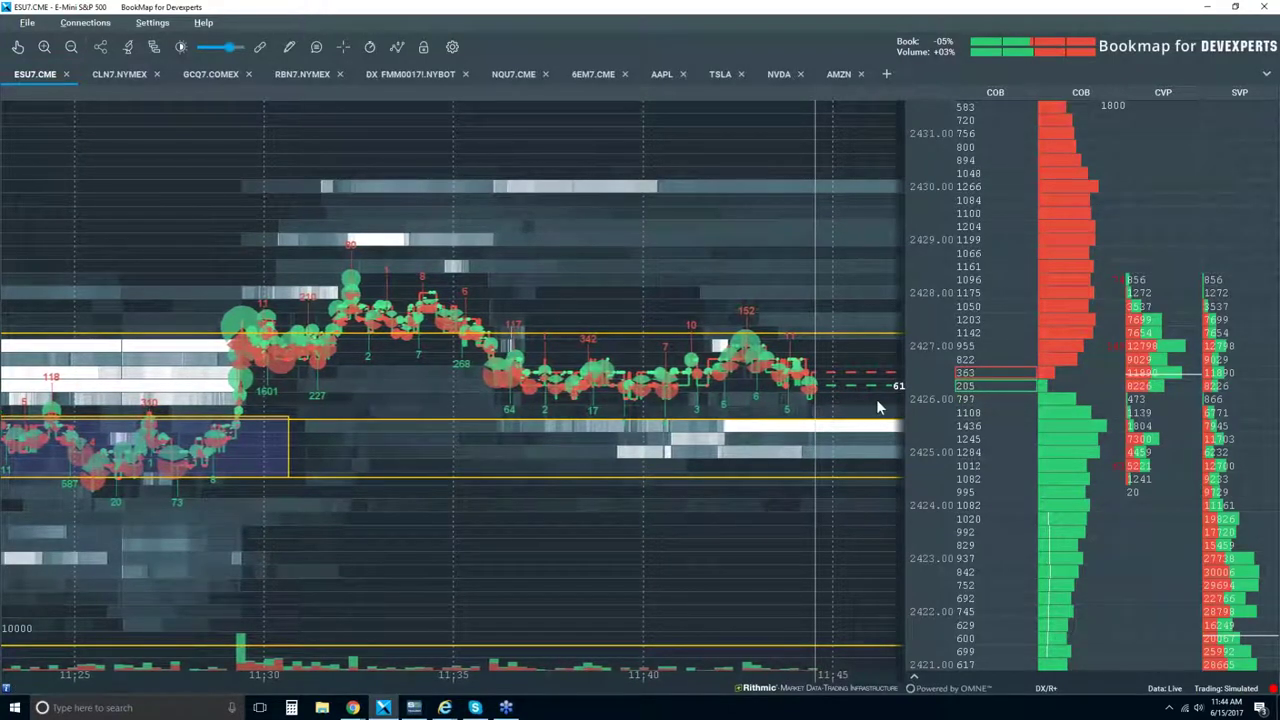
scroll(879, 407, "down", 3)
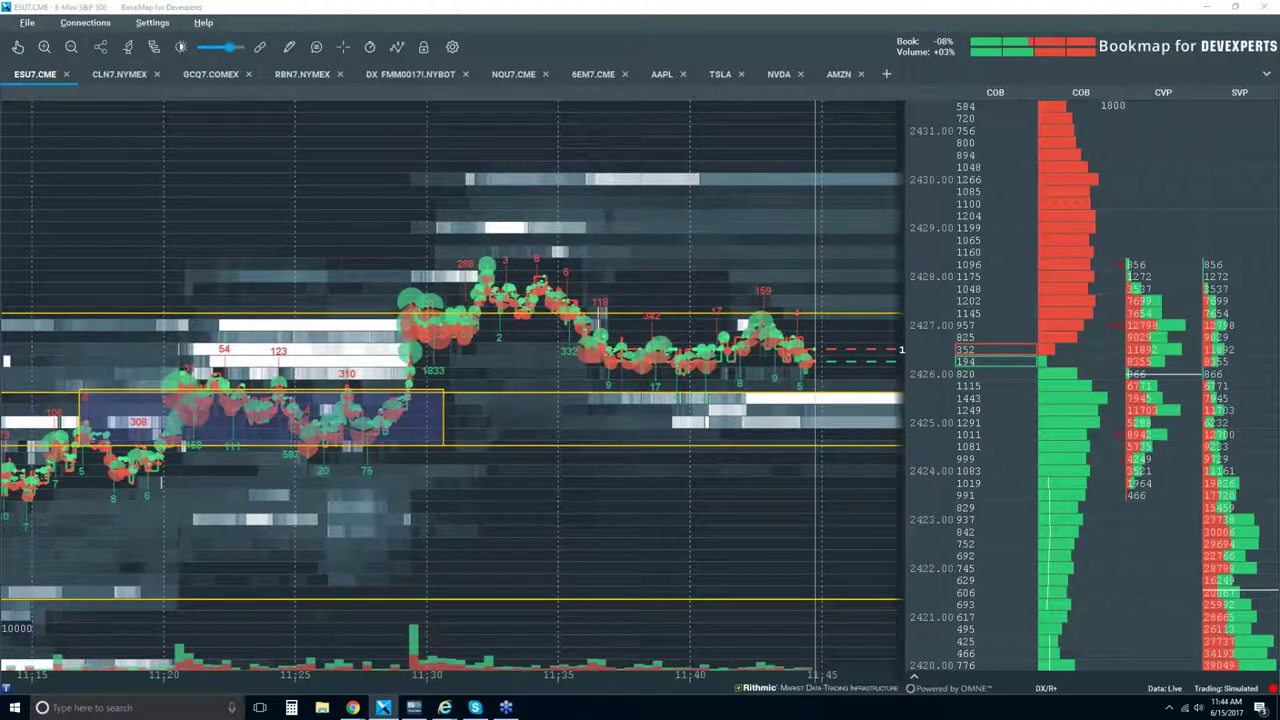
Step: Enable Split Display and Inverse Display in the order-book column's format options
right_click(998, 257)
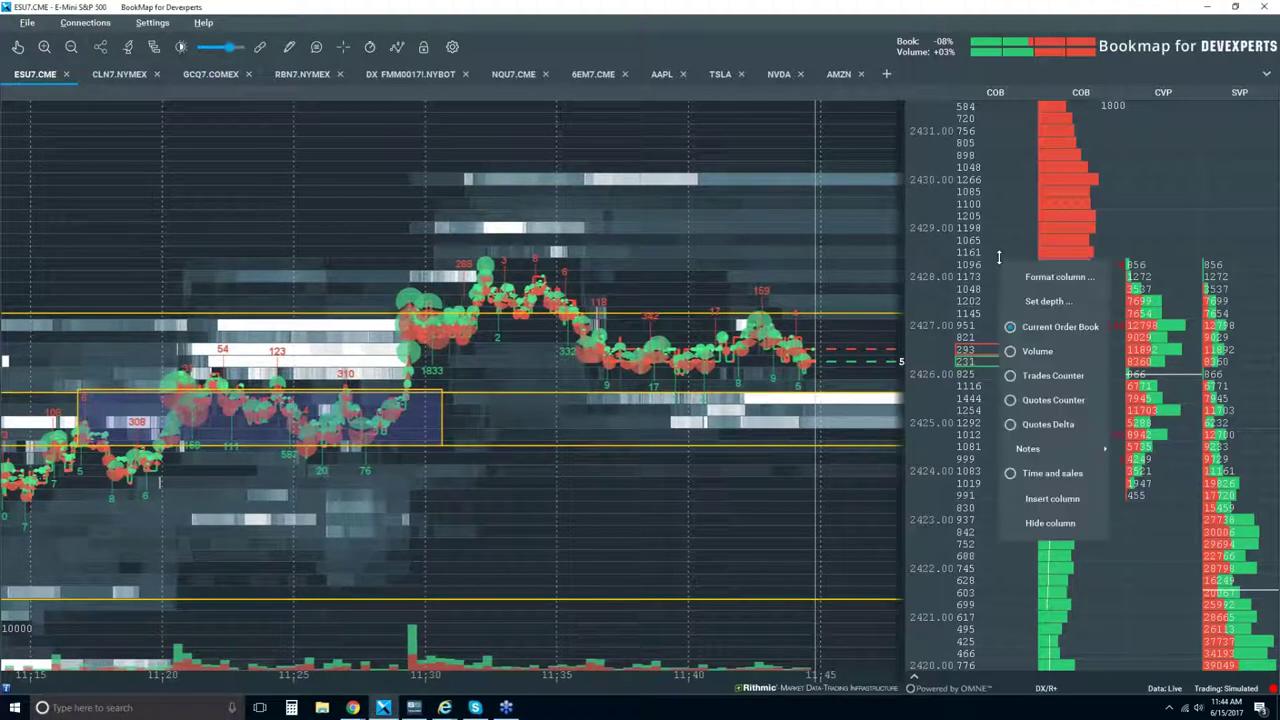
left_click(1030, 272)
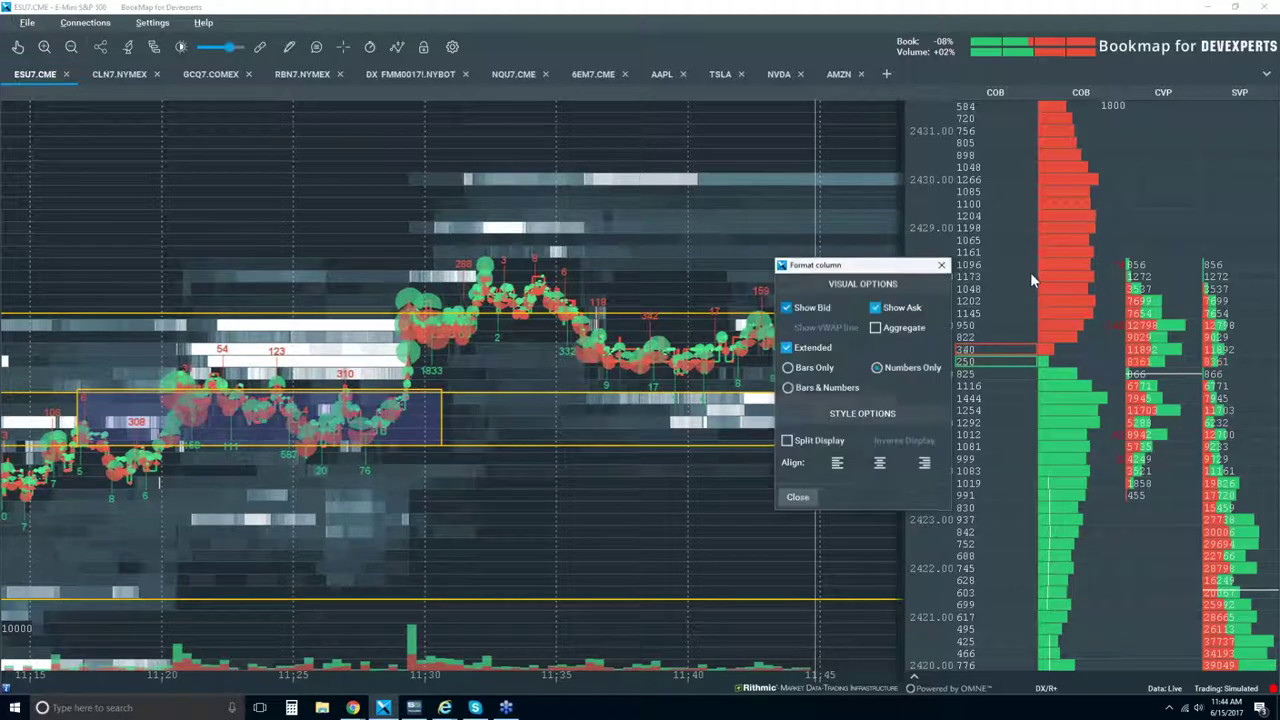
left_click(787, 441)
left_click(866, 441)
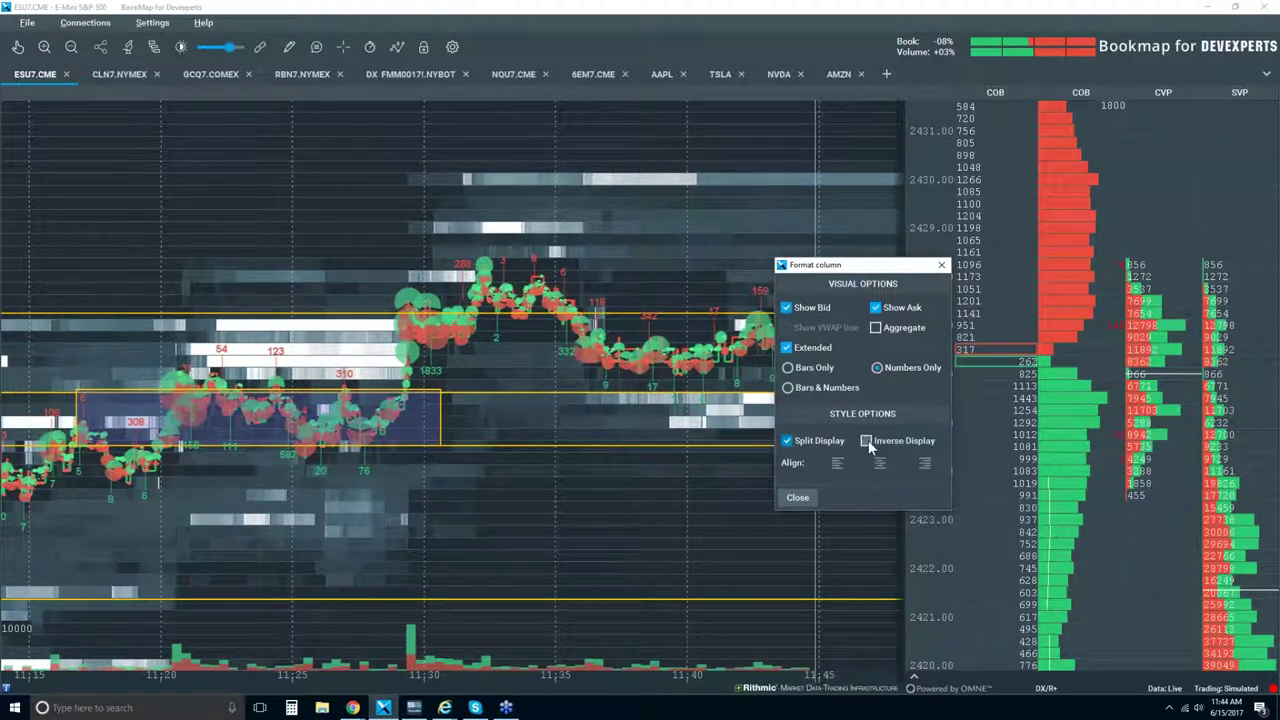
left_click(798, 497)
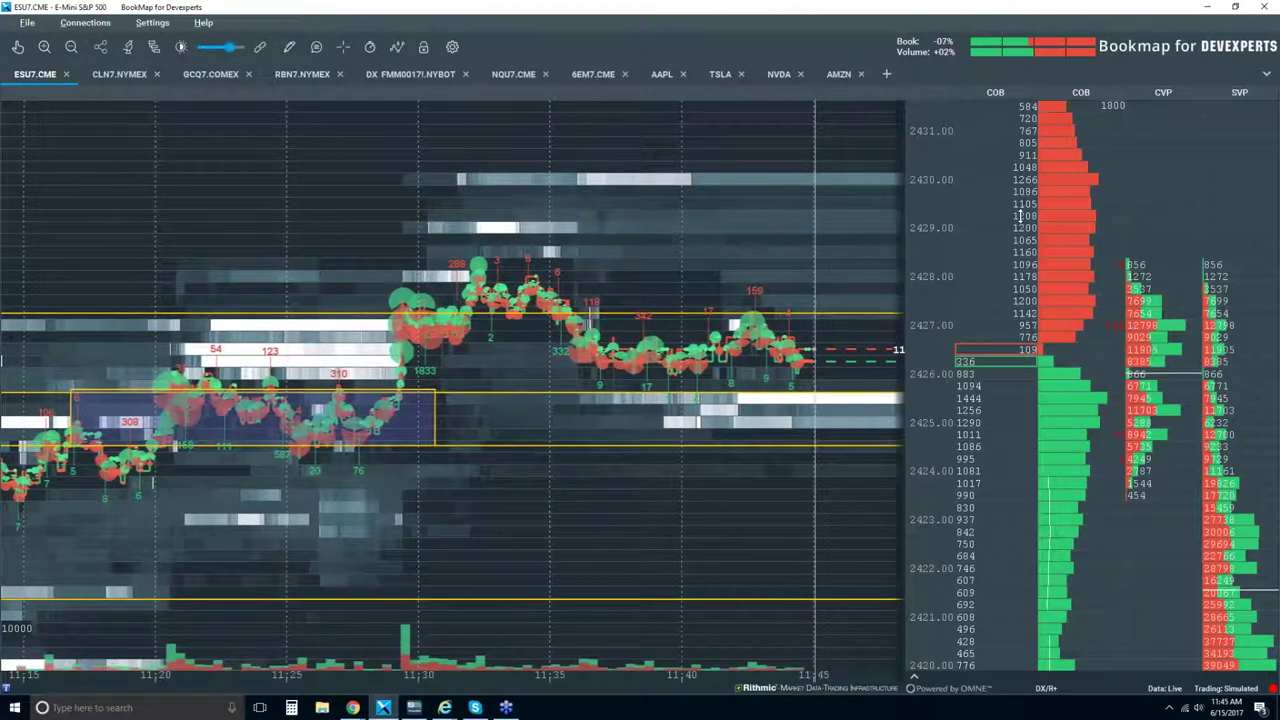
right_click(981, 242)
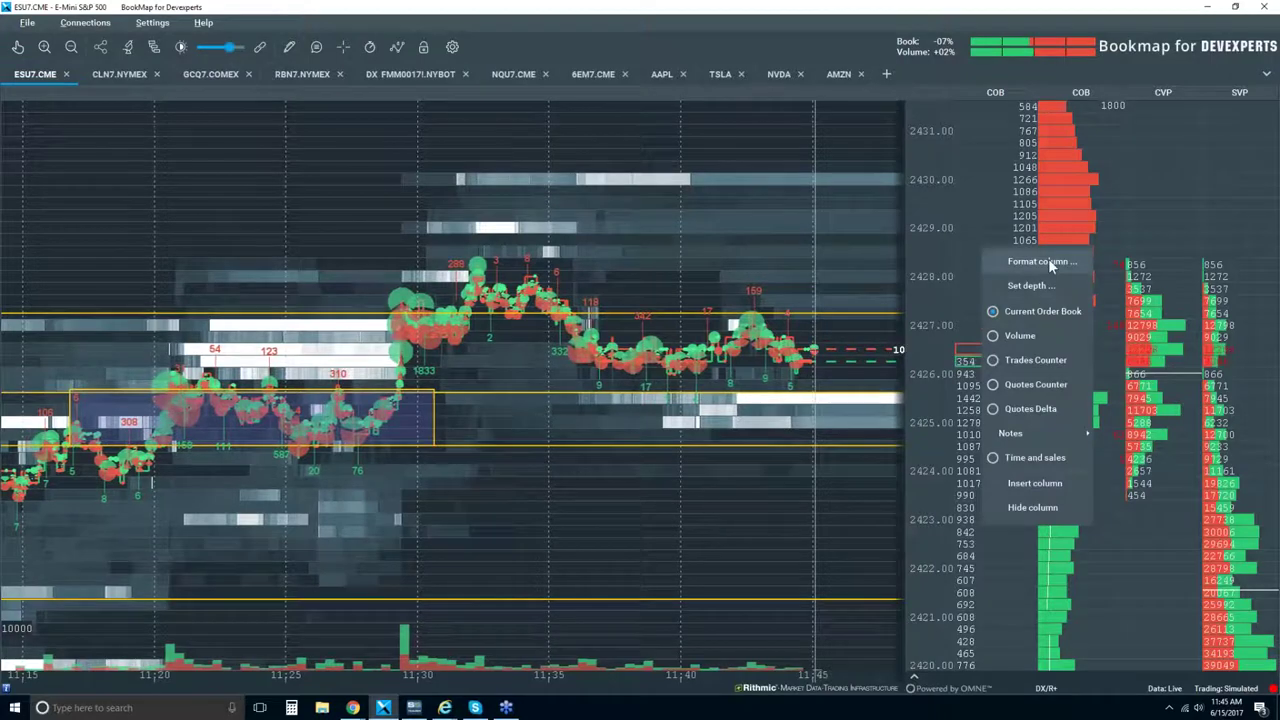
left_click(714, 298)
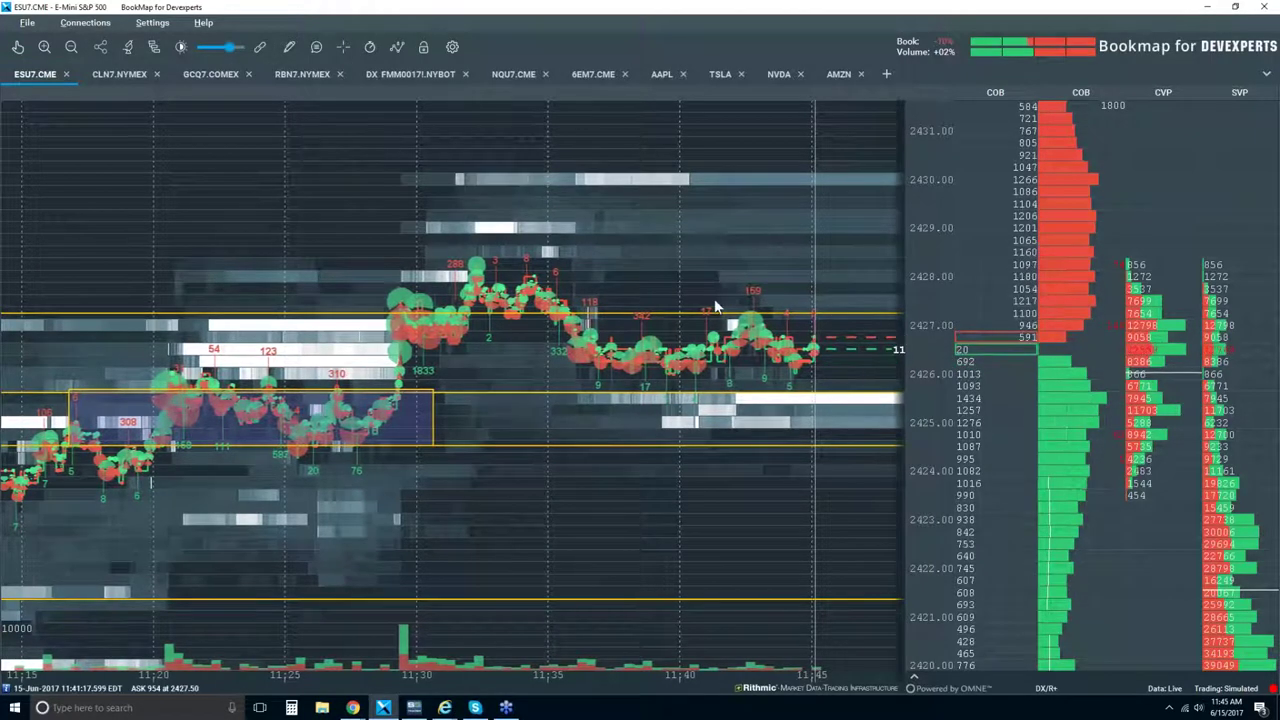
Step: Zoom the heatmap out to cover 11:00–11:45 across a wider price range
scroll(716, 305, "down", 2)
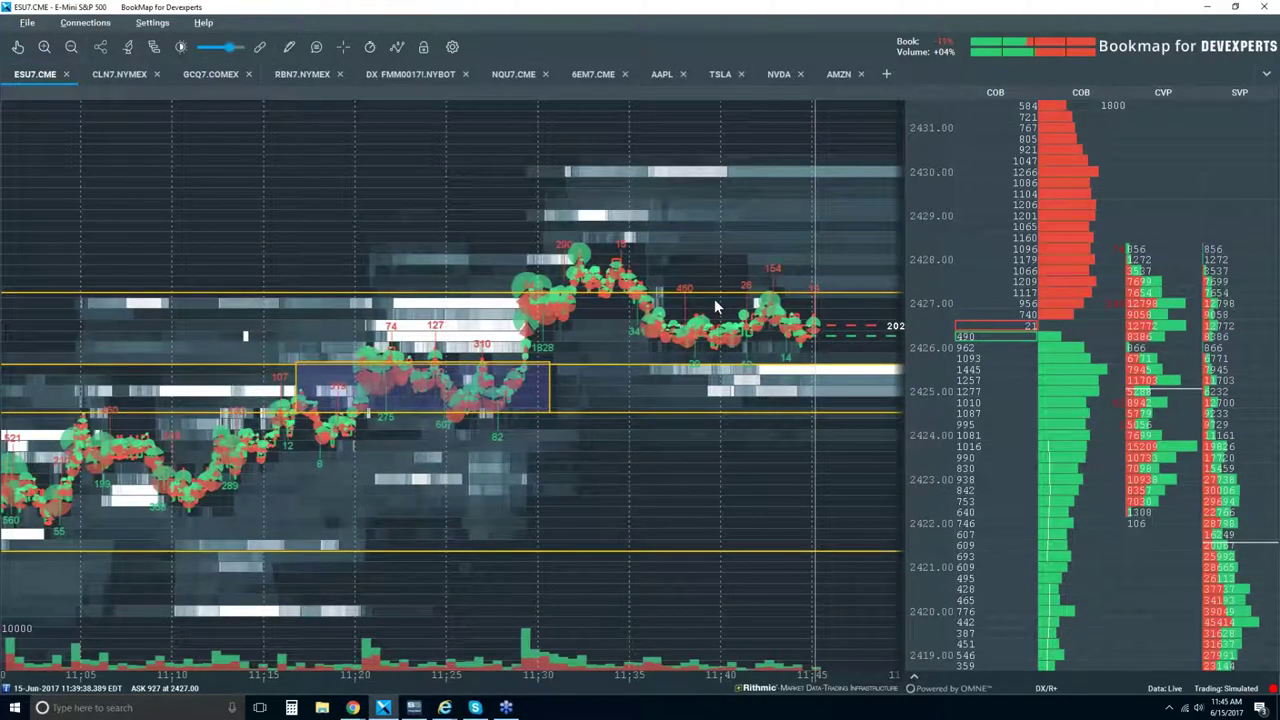
scroll(716, 305, "down", 2)
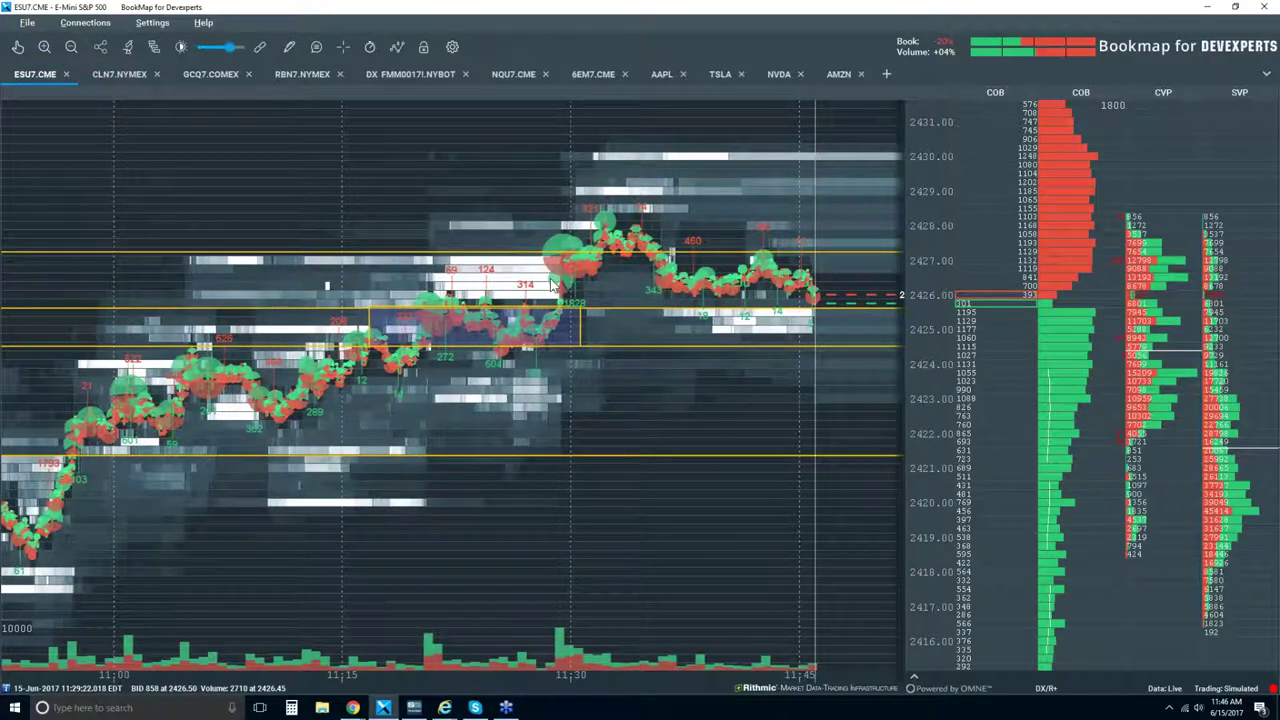
scroll(800, 265, "up", 2)
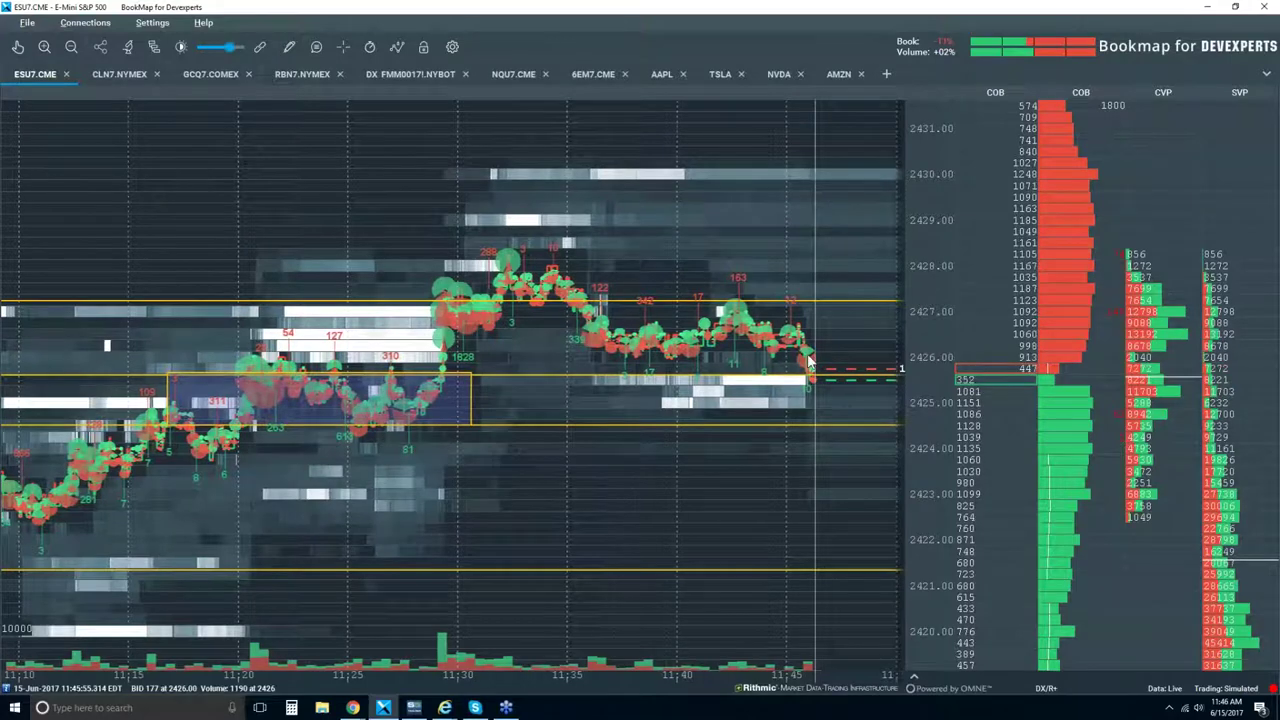
scroll(812, 412, "up", 2)
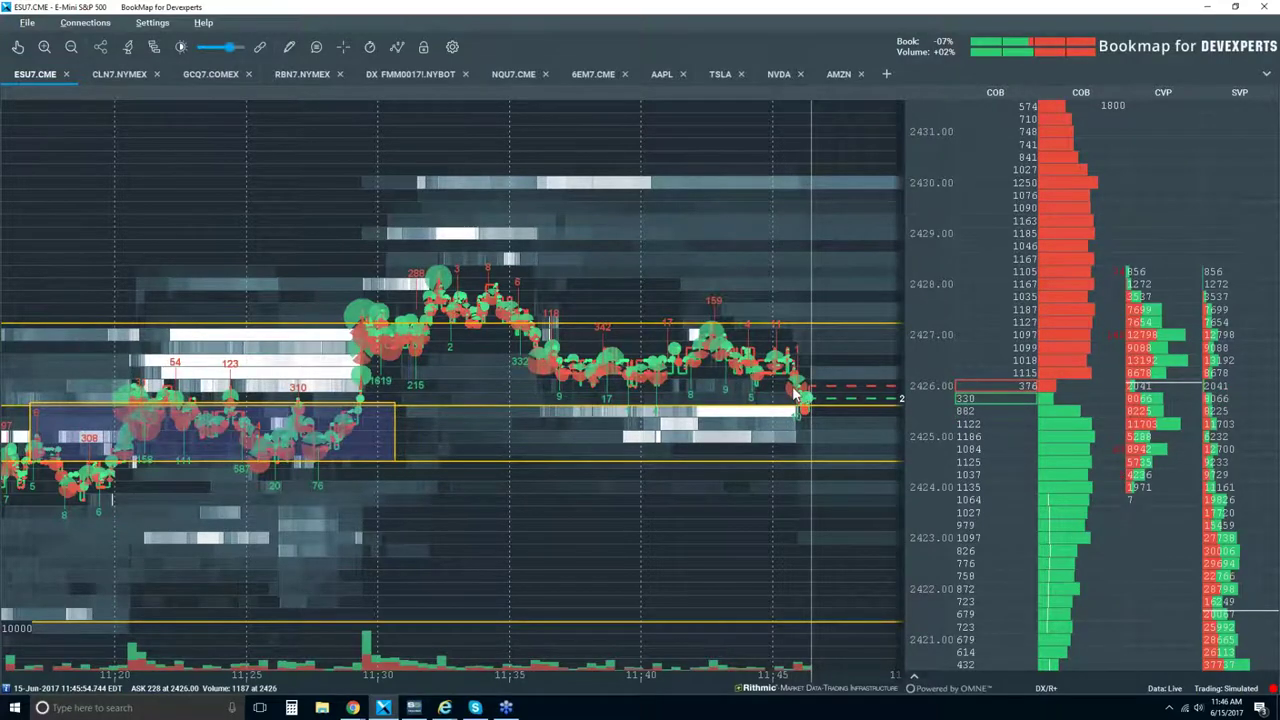
scroll(795, 392, "down", 4)
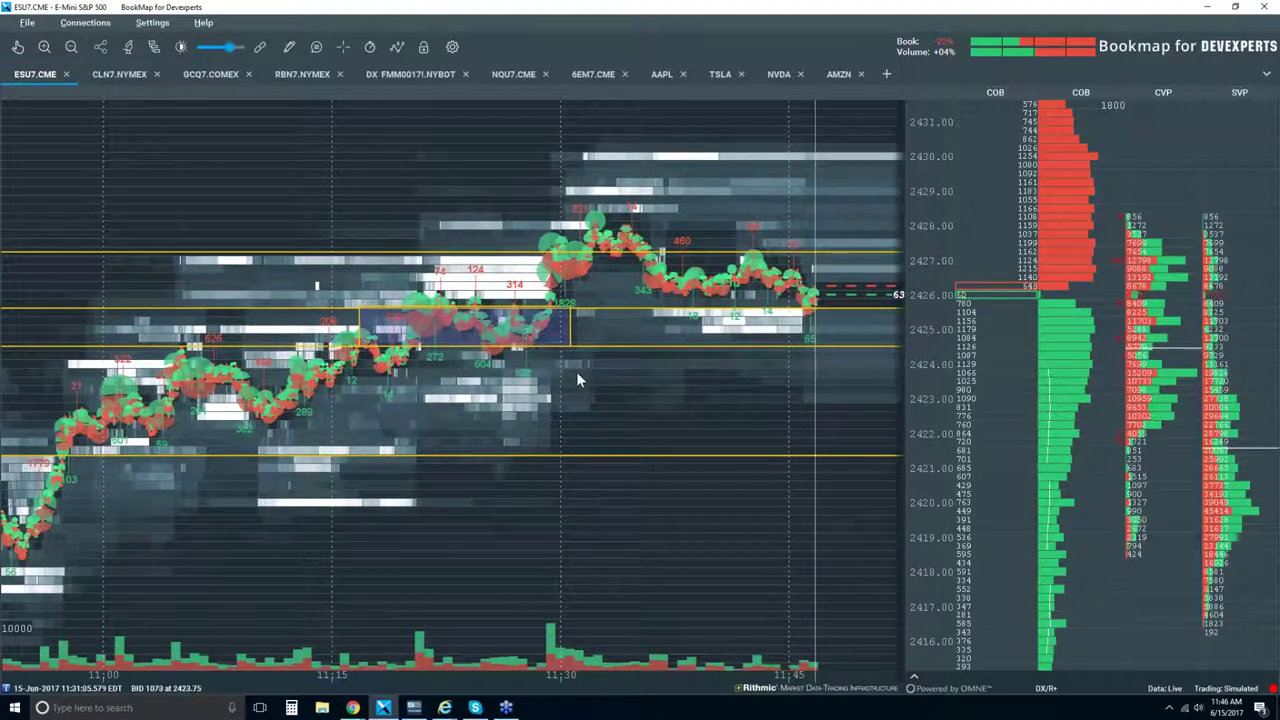
Step: Delete the shaded rectangle near 2425 in Edit mode, then set drawing mode to None
left_click(289, 47)
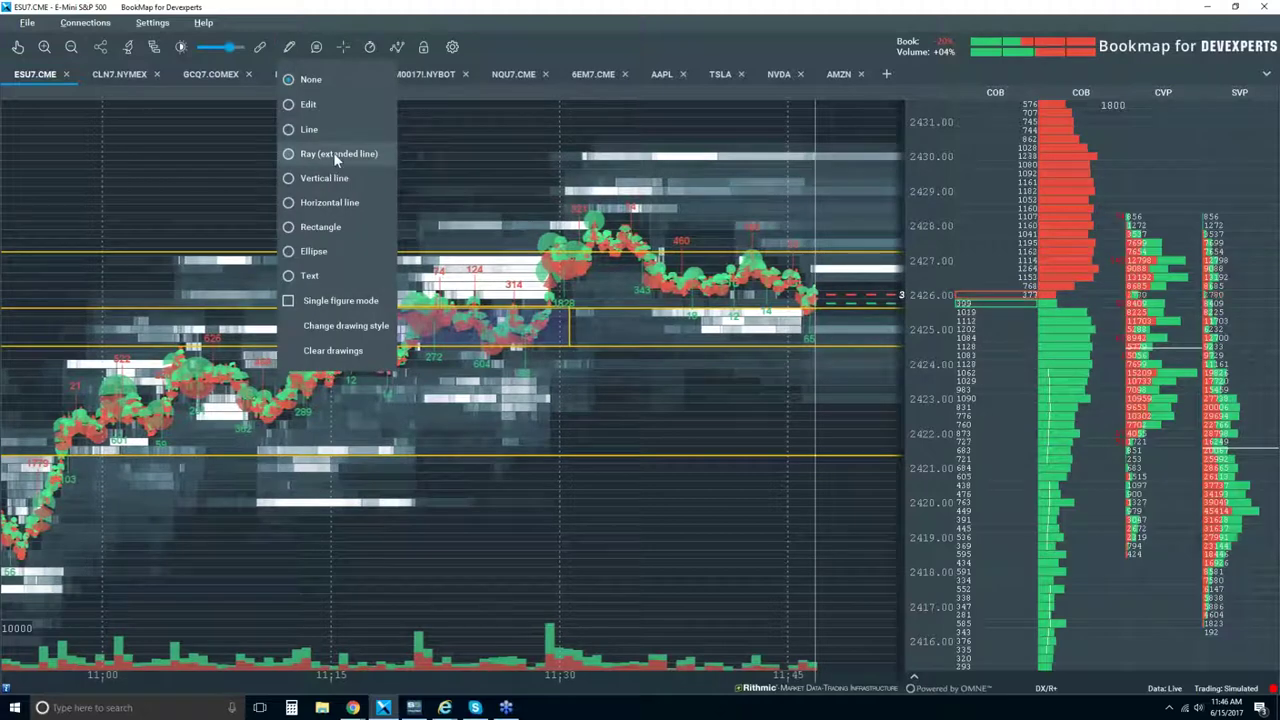
left_click(310, 104)
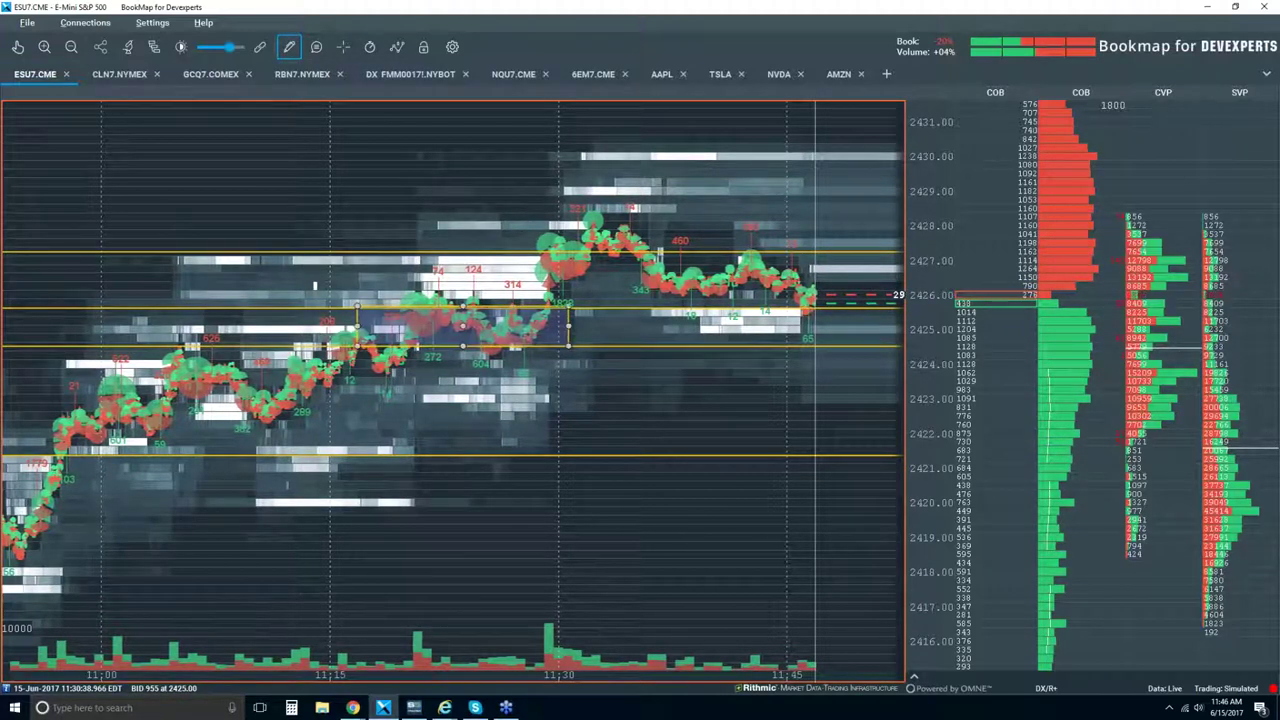
key("Delete")
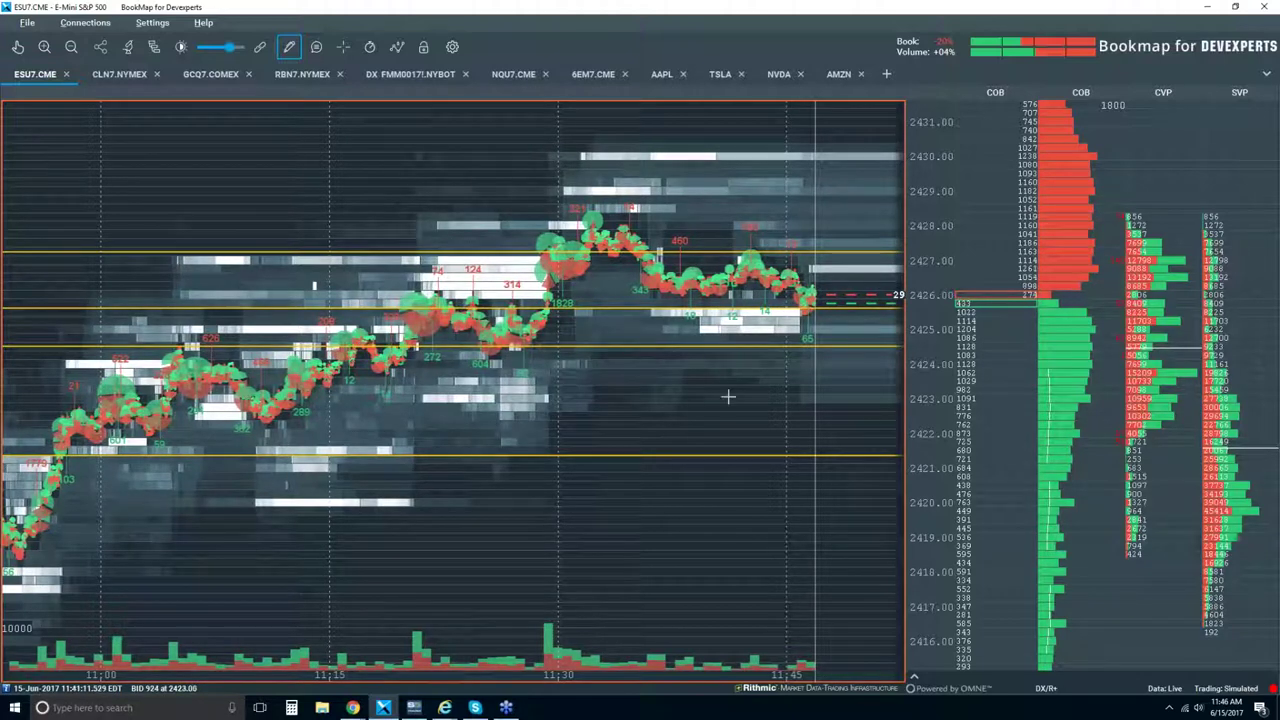
left_click(289, 47)
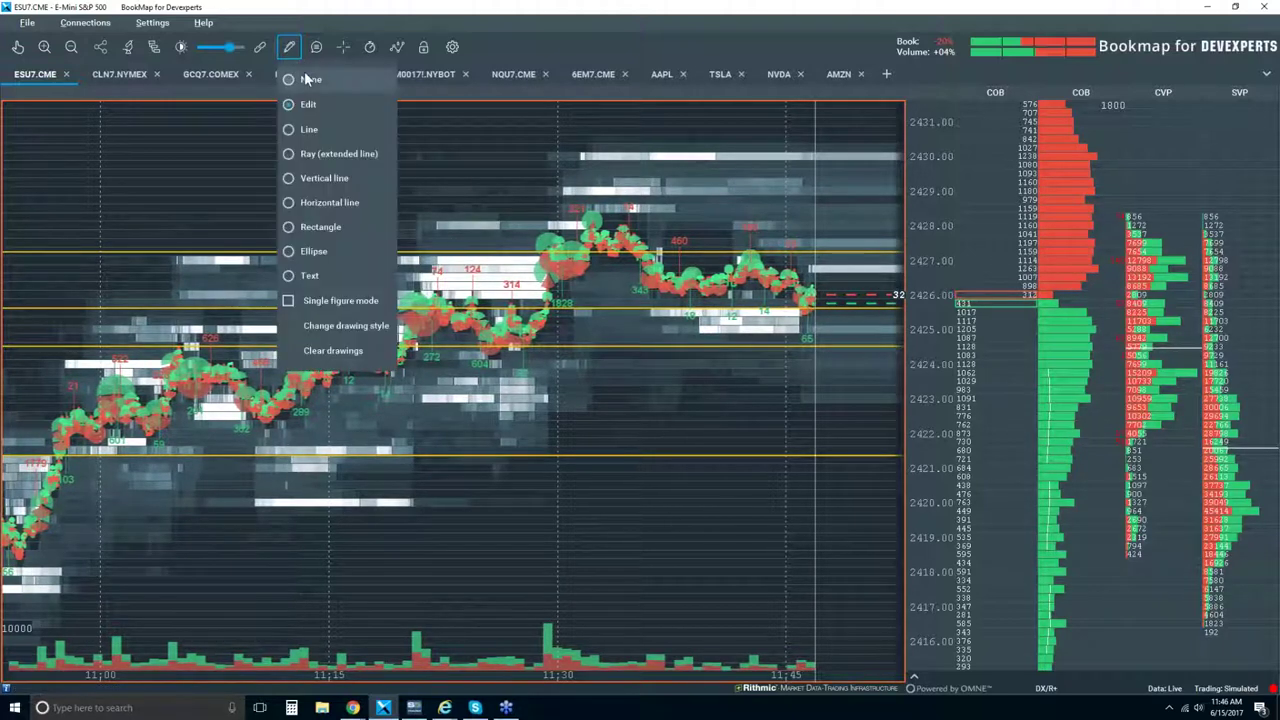
left_click(308, 80)
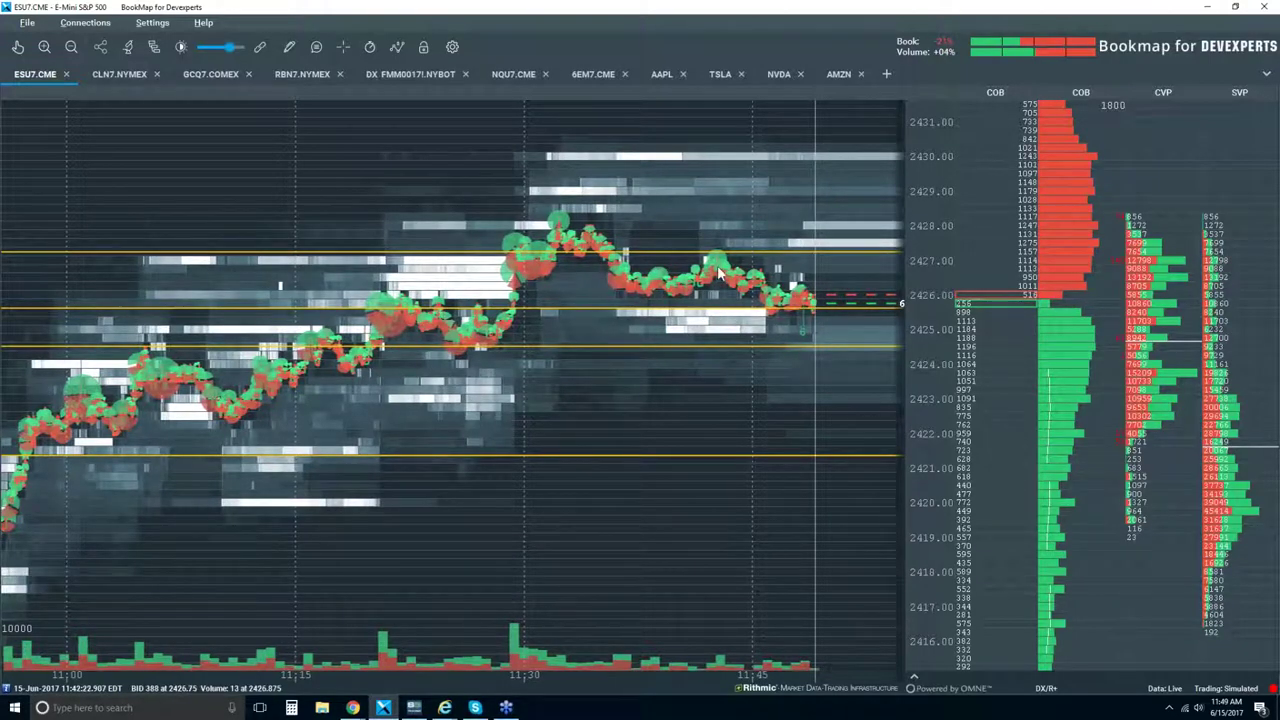
Step: Zoom the heatmap in and back out to about 11:00–11:45, showing trade-size labels
scroll(717, 272, "up", 2)
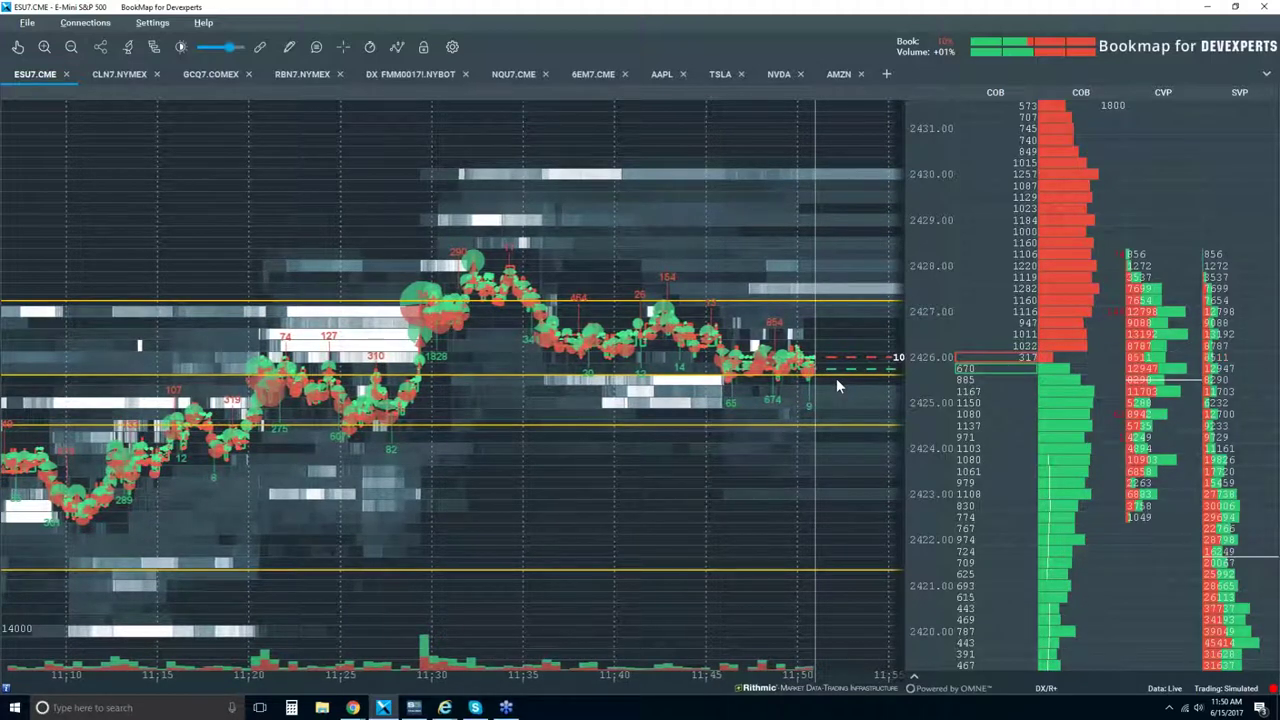
scroll(836, 378, "down", 2)
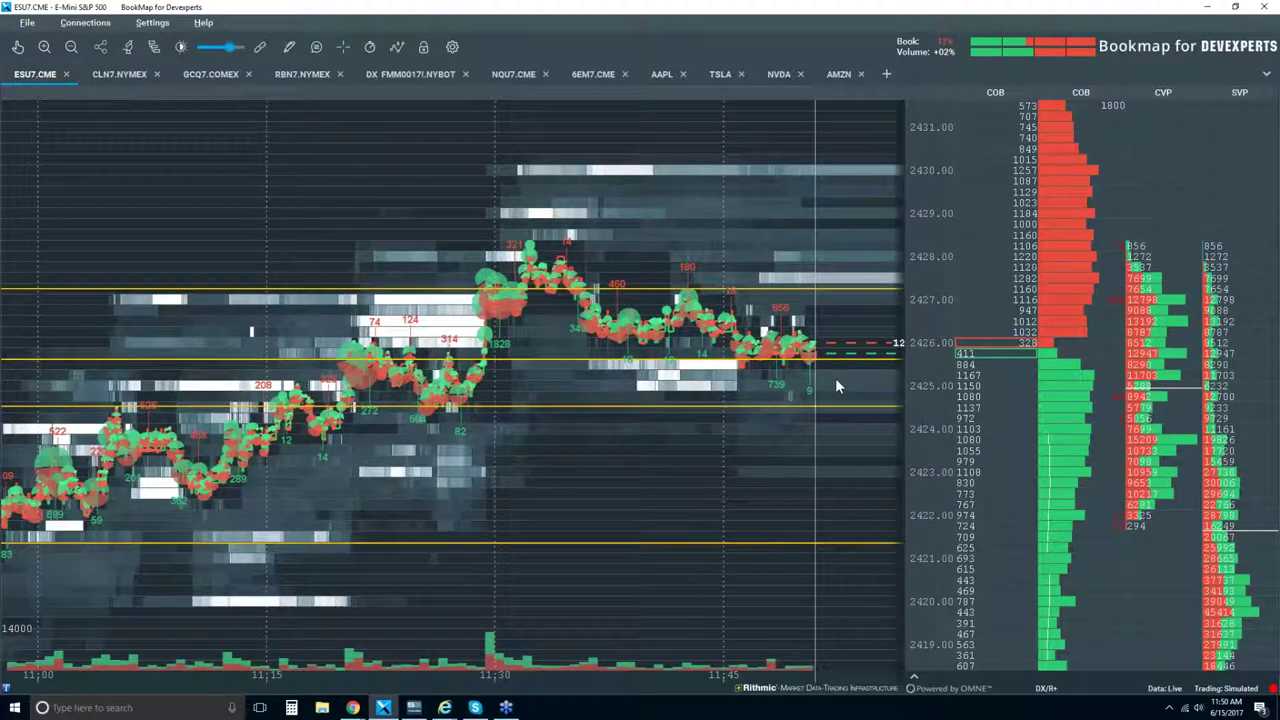
Step: Open the Volume Dots study settings and move the window down to reveal the chart
left_click(154, 47)
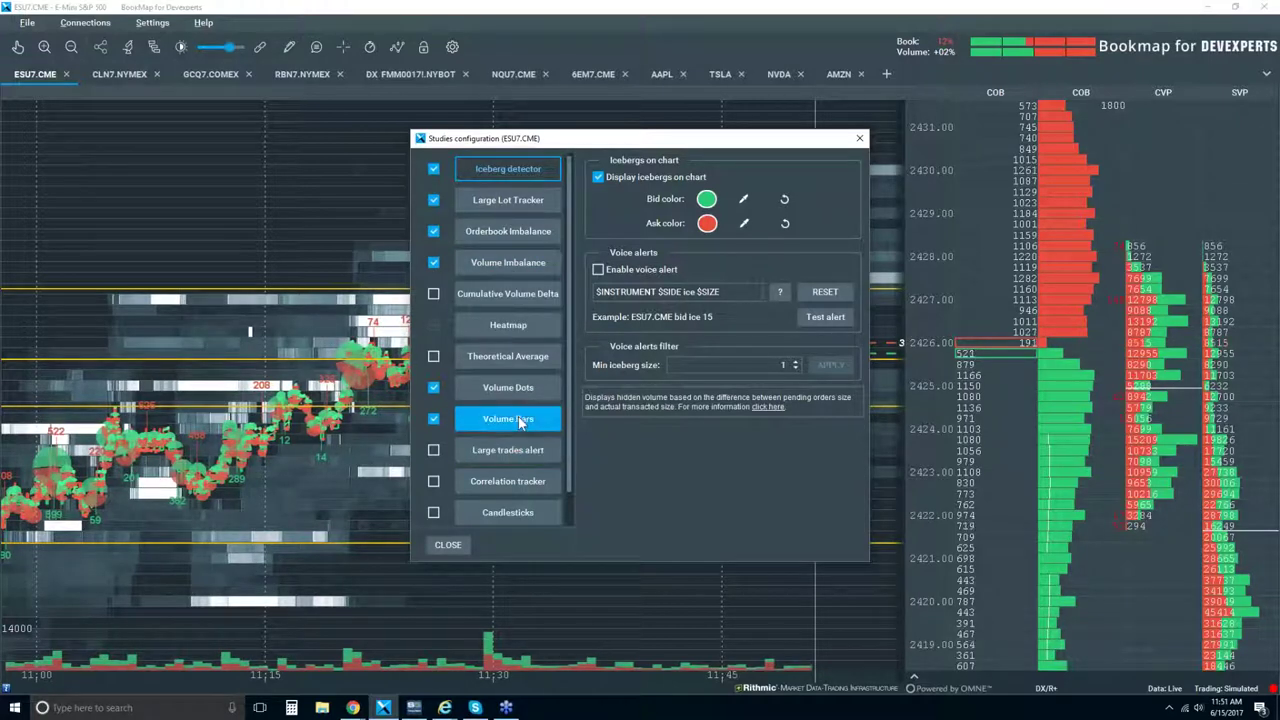
left_click(513, 385)
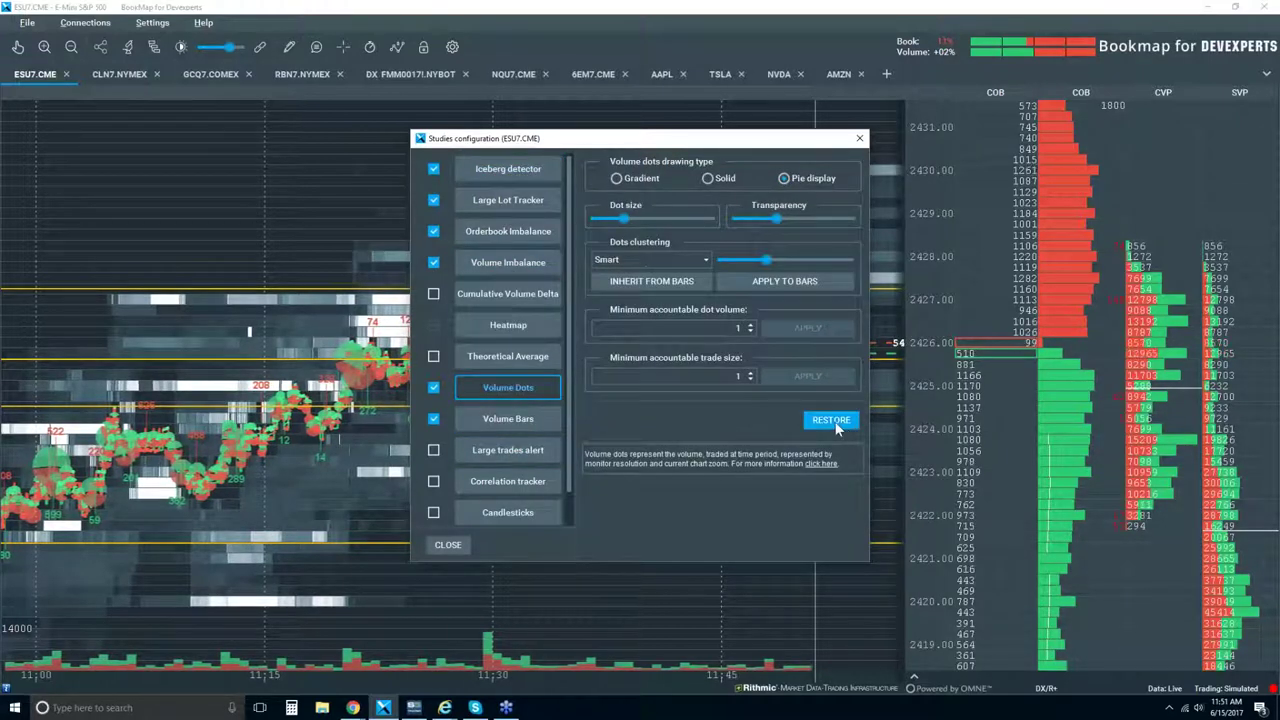
left_click(859, 139)
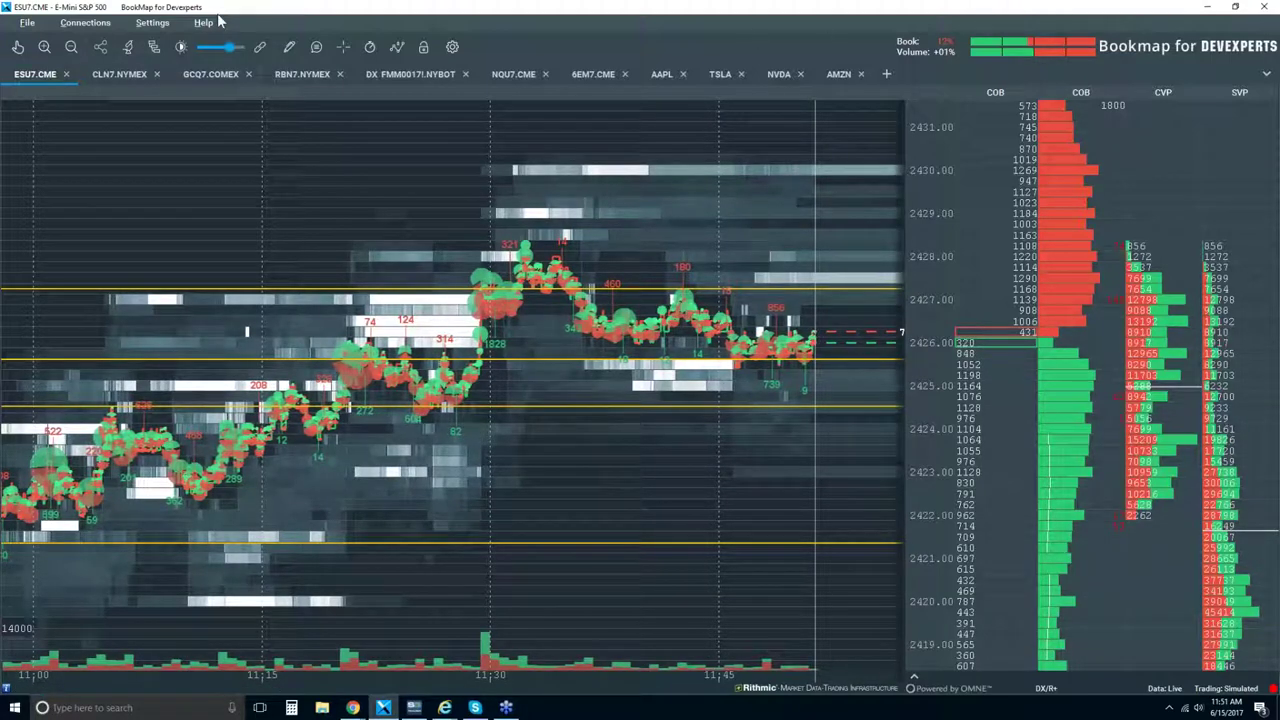
left_click(129, 47)
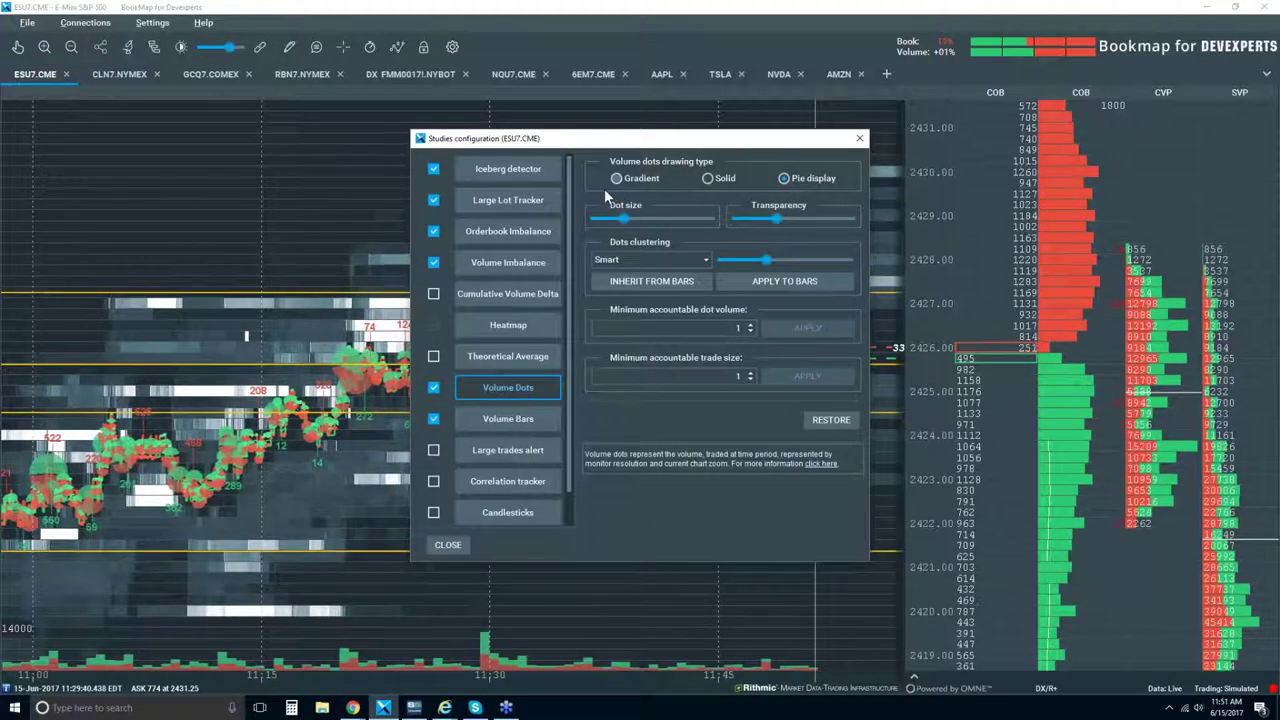
left_click_drag(637, 138, 437, 125)
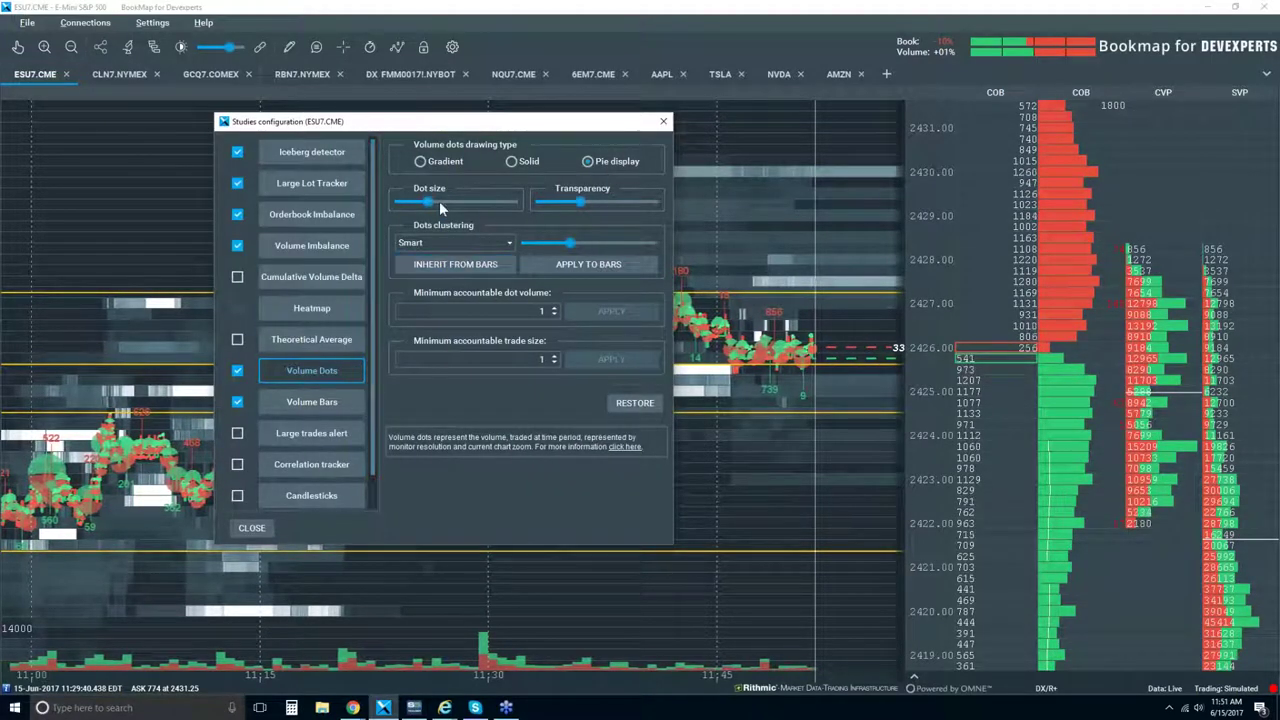
left_click_drag(532, 134, 687, 429)
Step: Try stronger Dots clustering, return the slider to Smart pie dots, and close settings
left_click(748, 539)
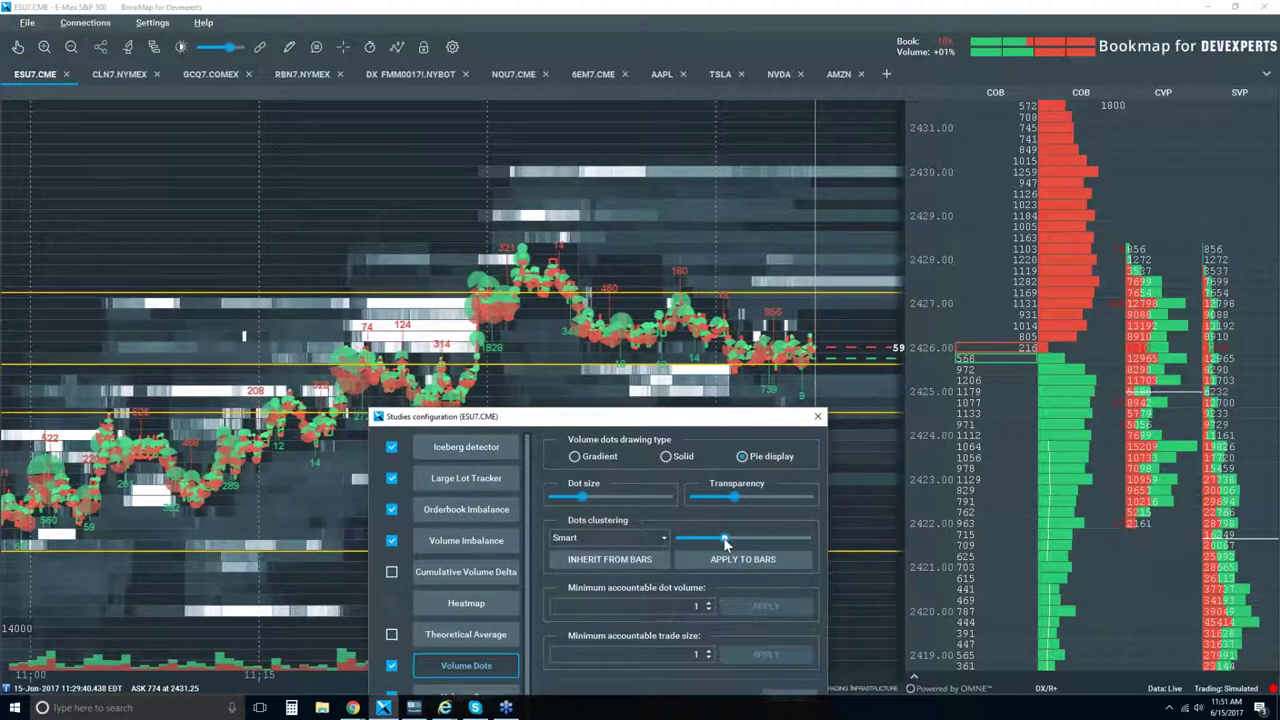
left_click_drag(748, 541, 724, 544)
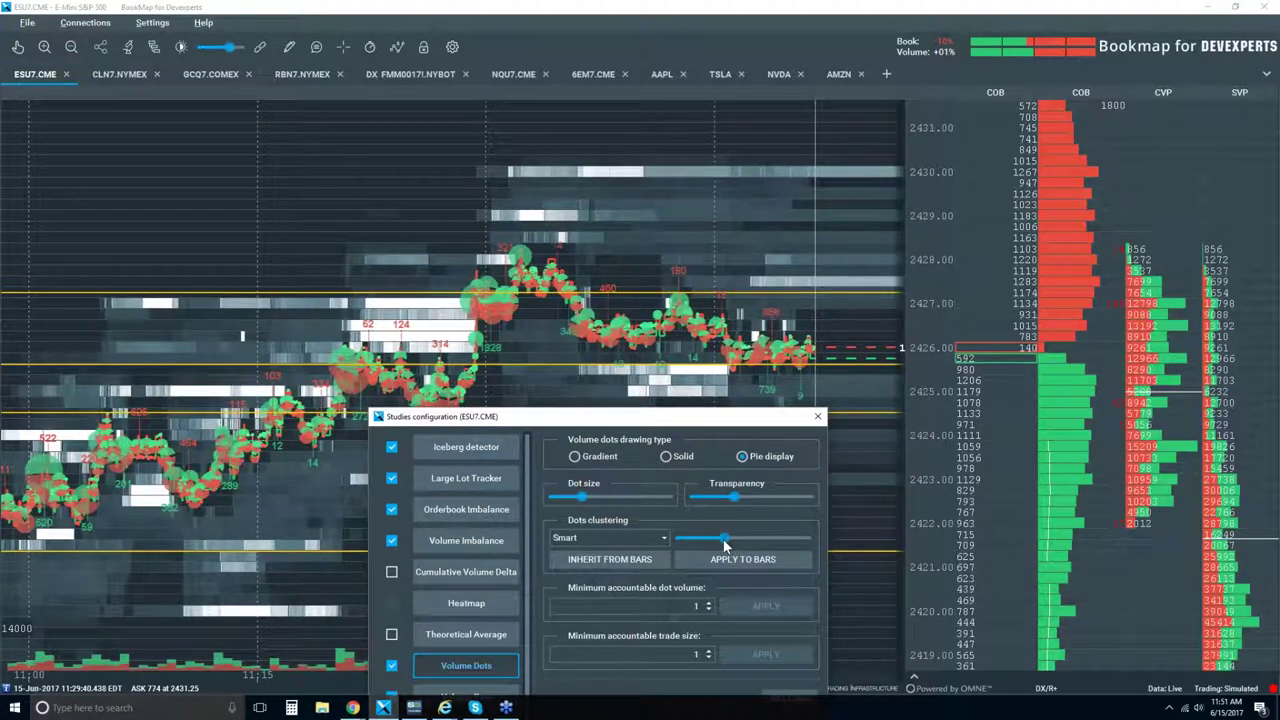
left_click(818, 416)
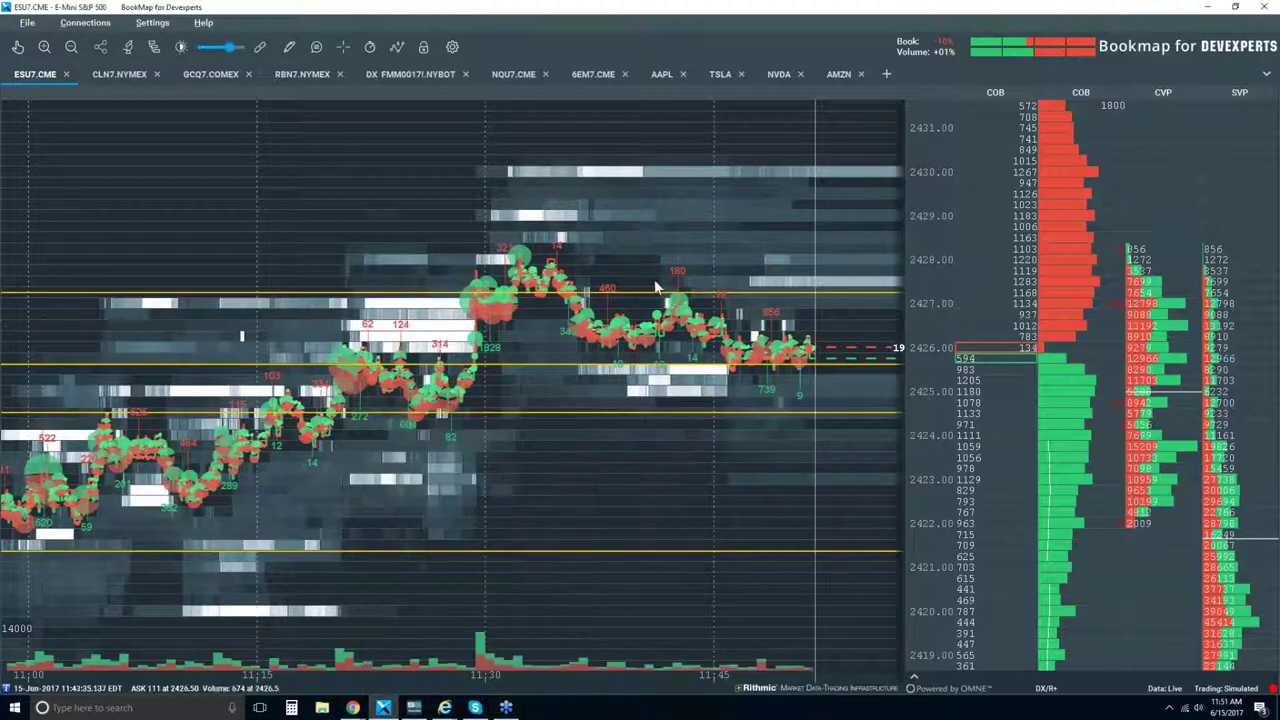
scroll(654, 279, "down", 2)
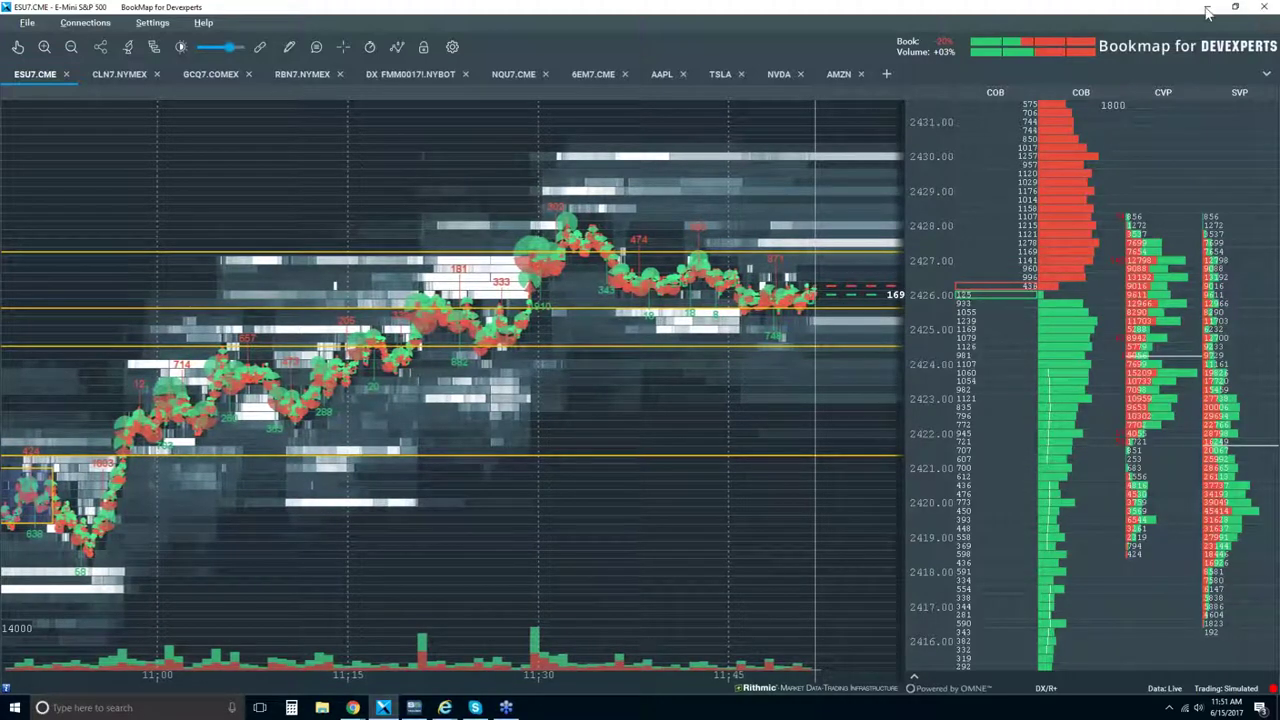
Step: Save the workspace and exit Bookmap, then bring the charting platform windows forward
left_click(1266, 8)
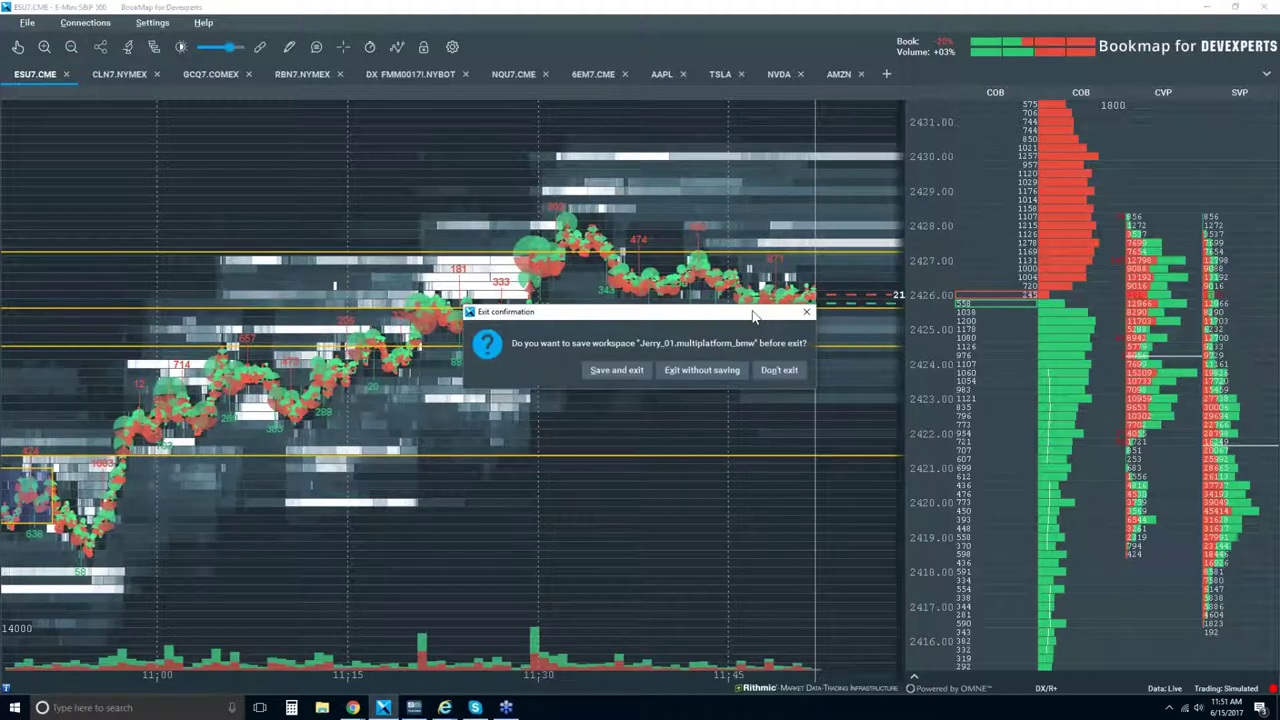
left_click(620, 369)
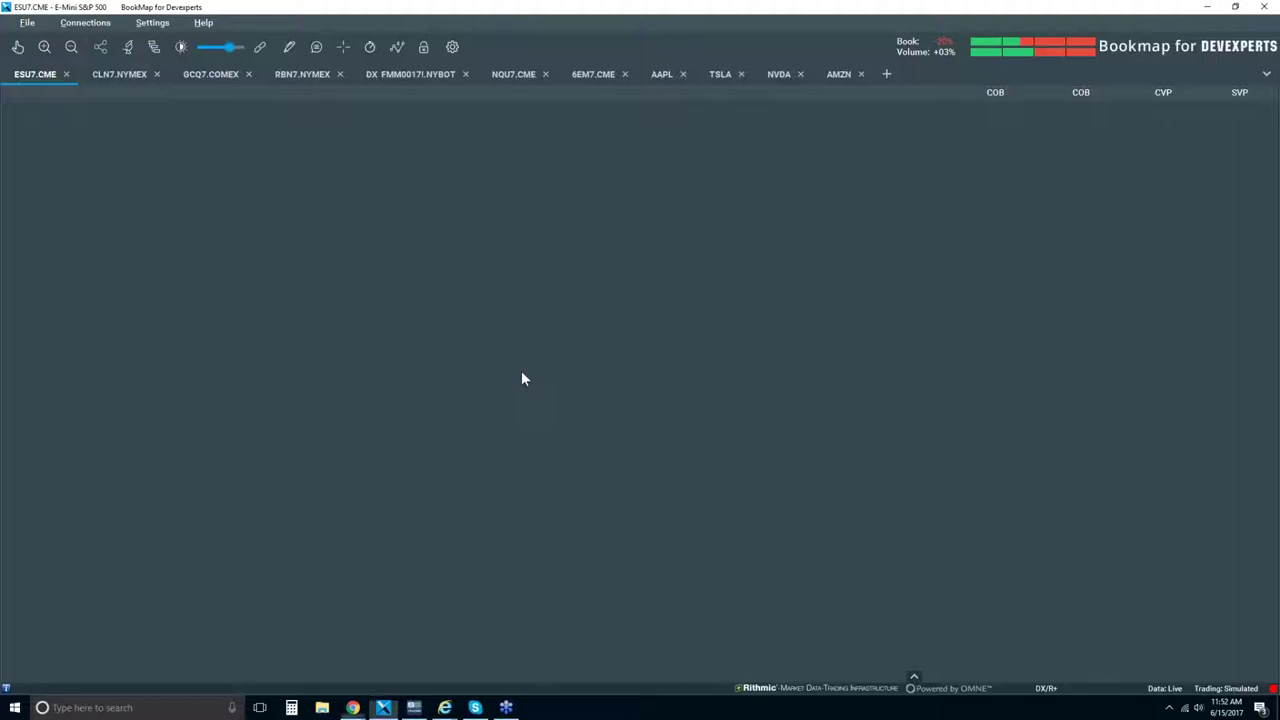
key("alt+Tab")
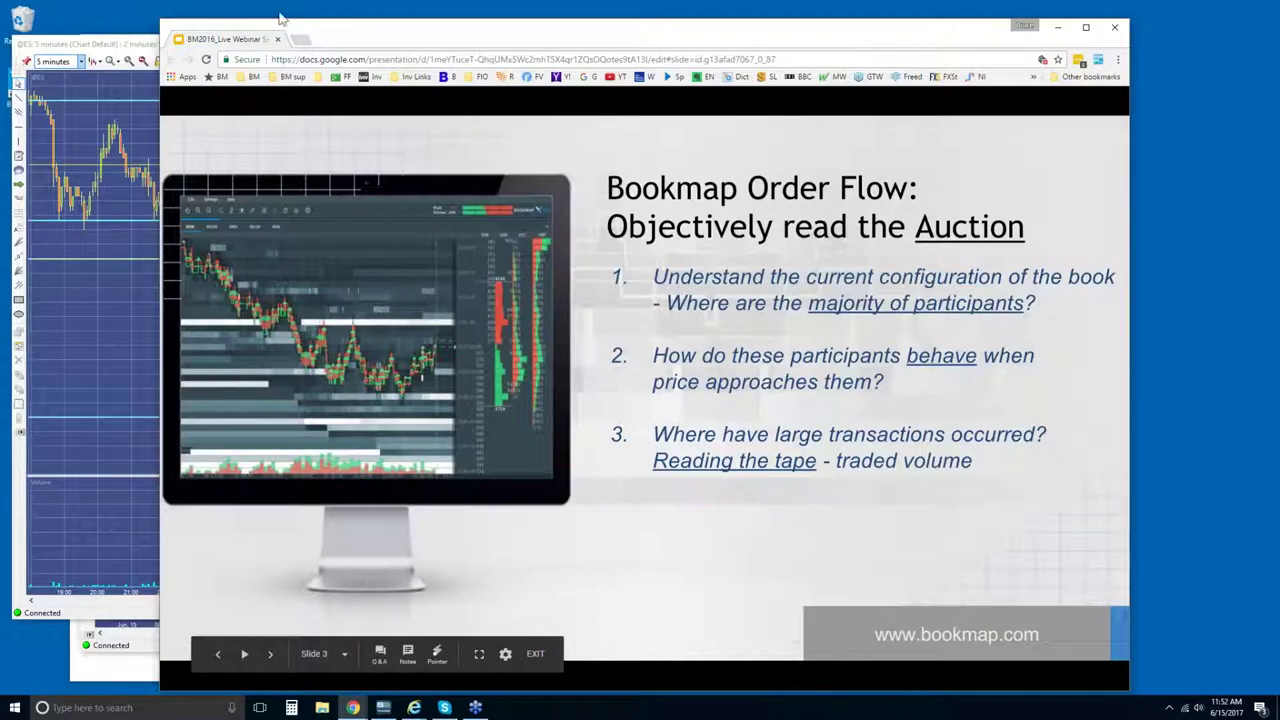
key("alt+Tab")
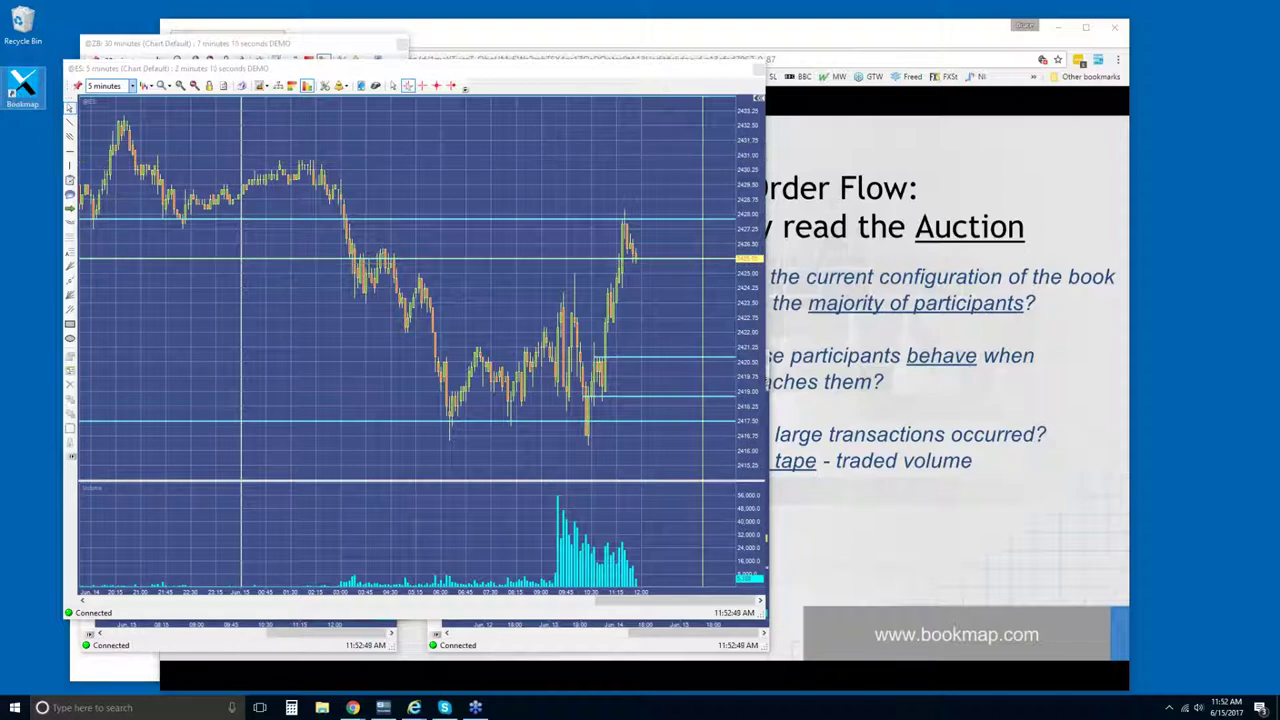
Step: Relaunch Bookmap and, after trying each run mode, choose replay of Bookmap-recorded data with simulated trading
double_click(22, 90)
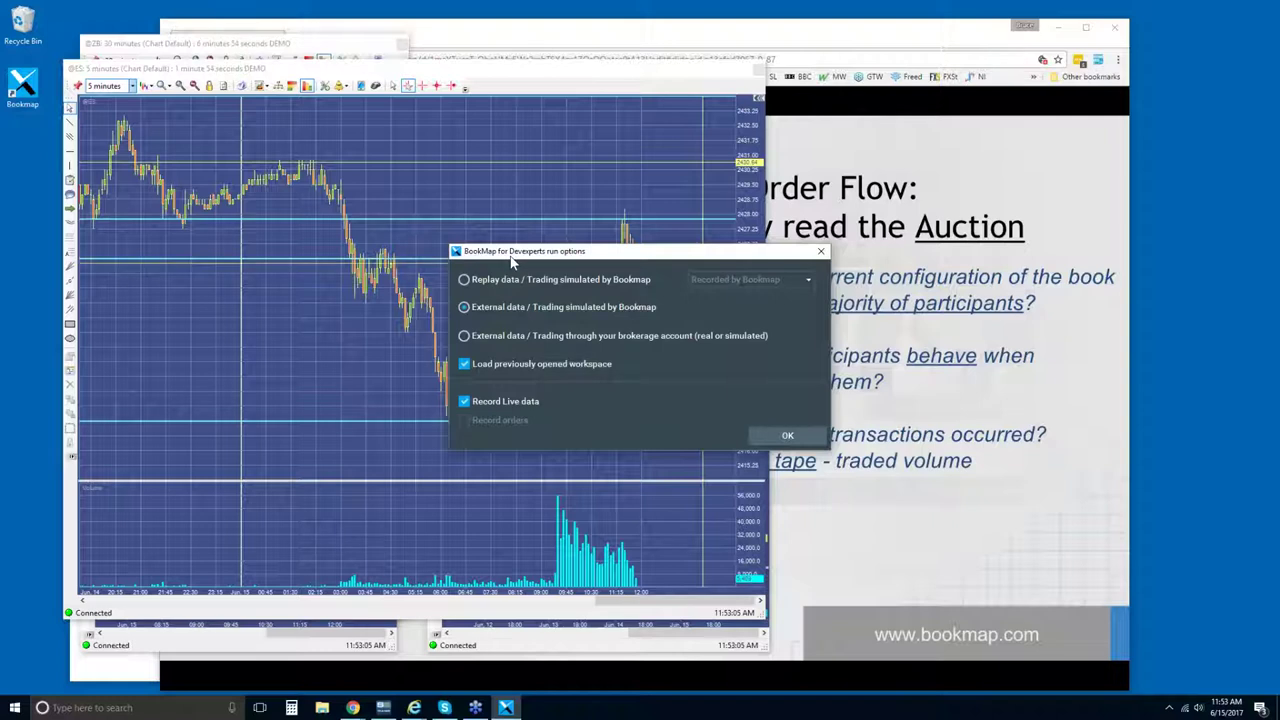
left_click(466, 281)
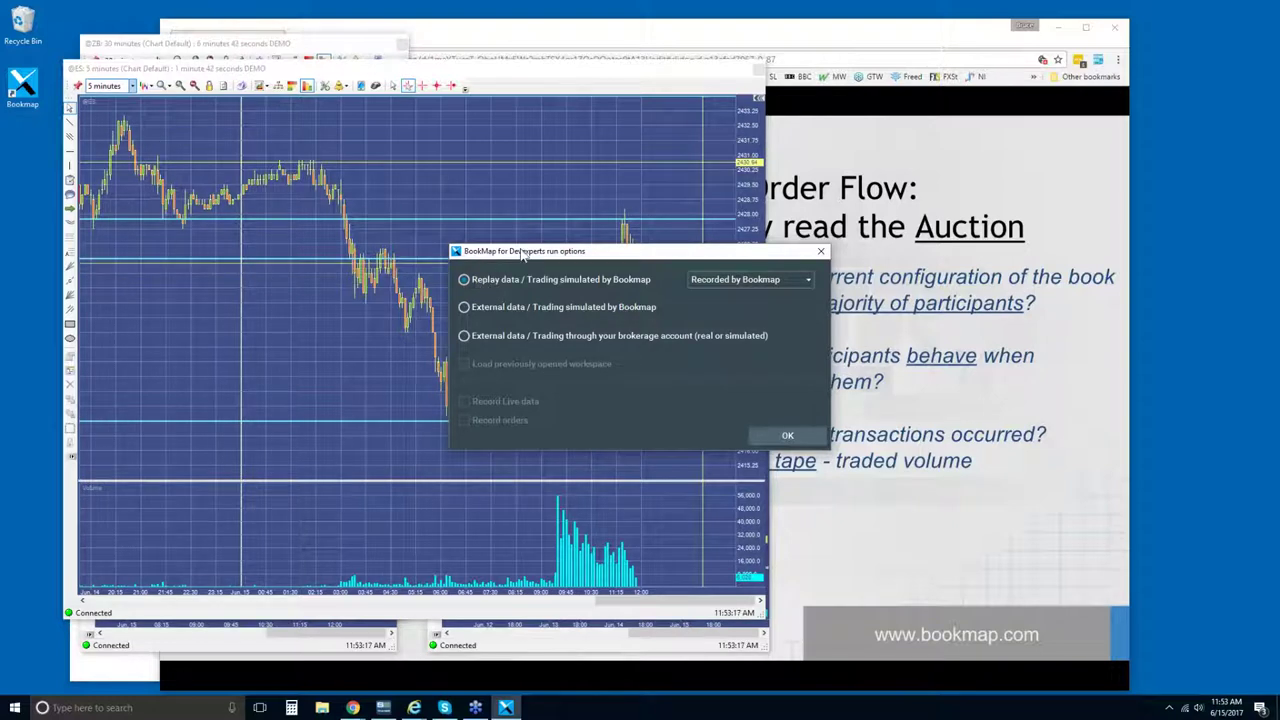
left_click(498, 308)
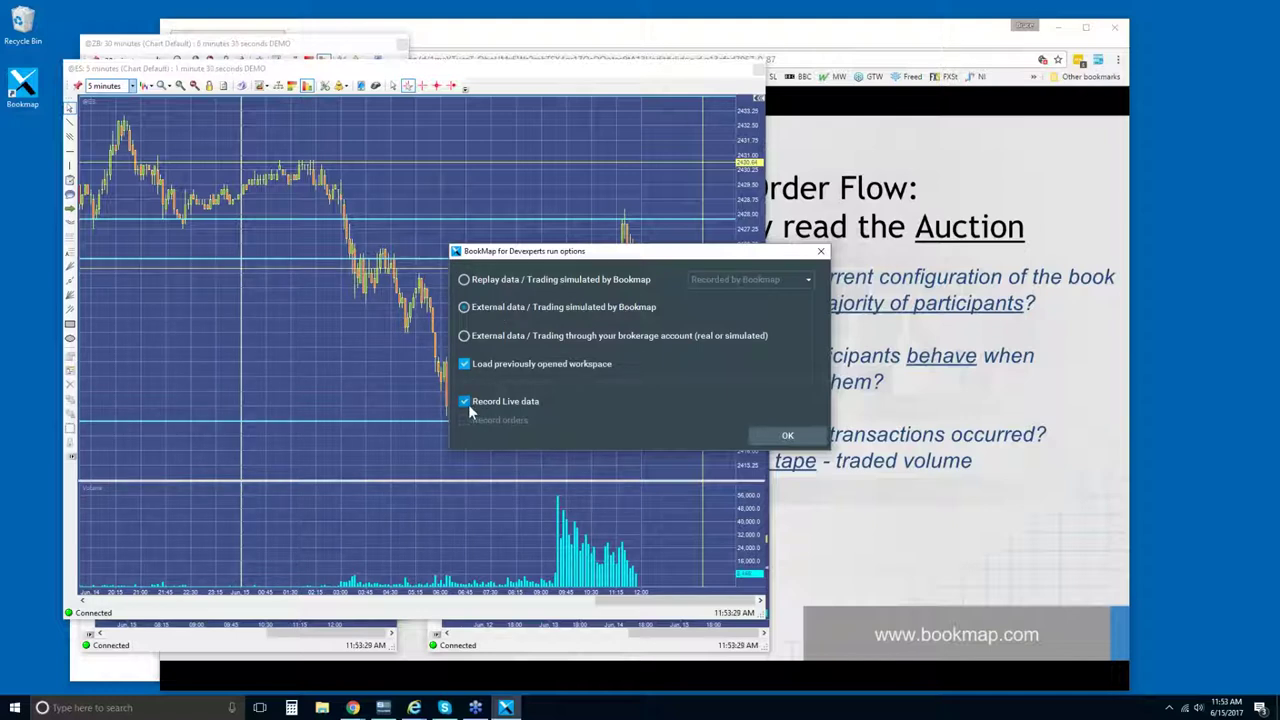
left_click(491, 309)
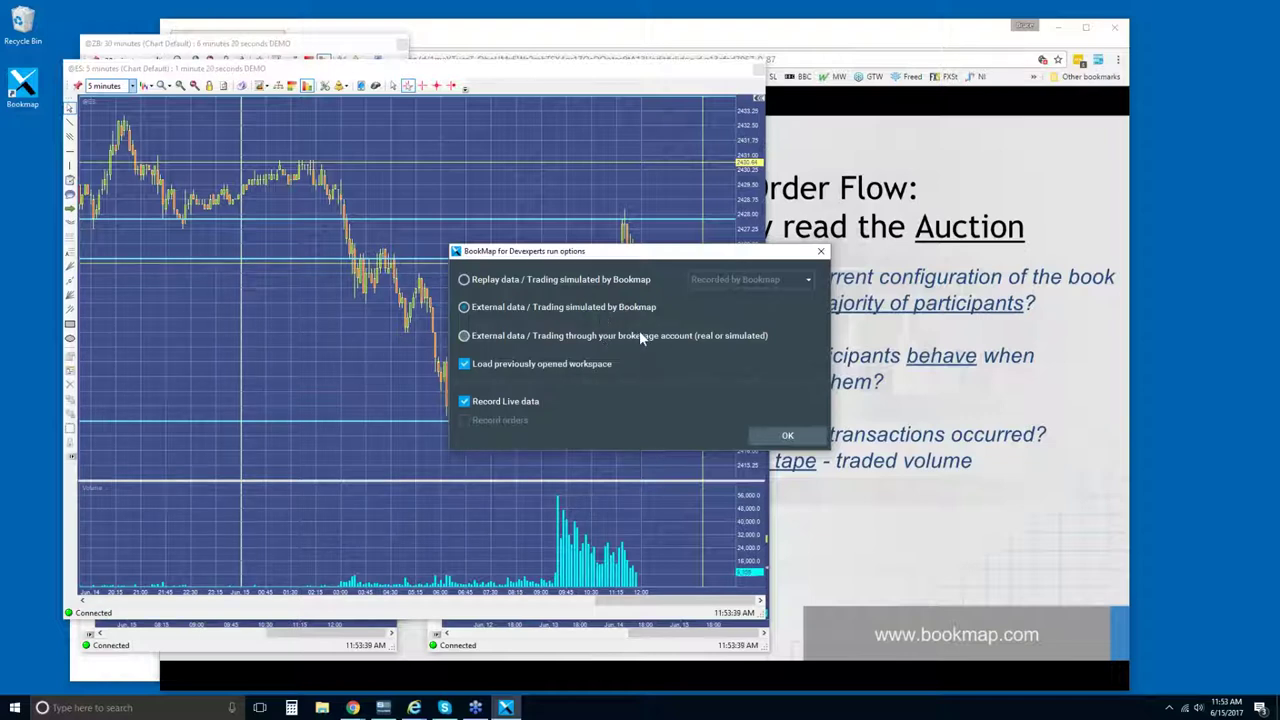
left_click(494, 335)
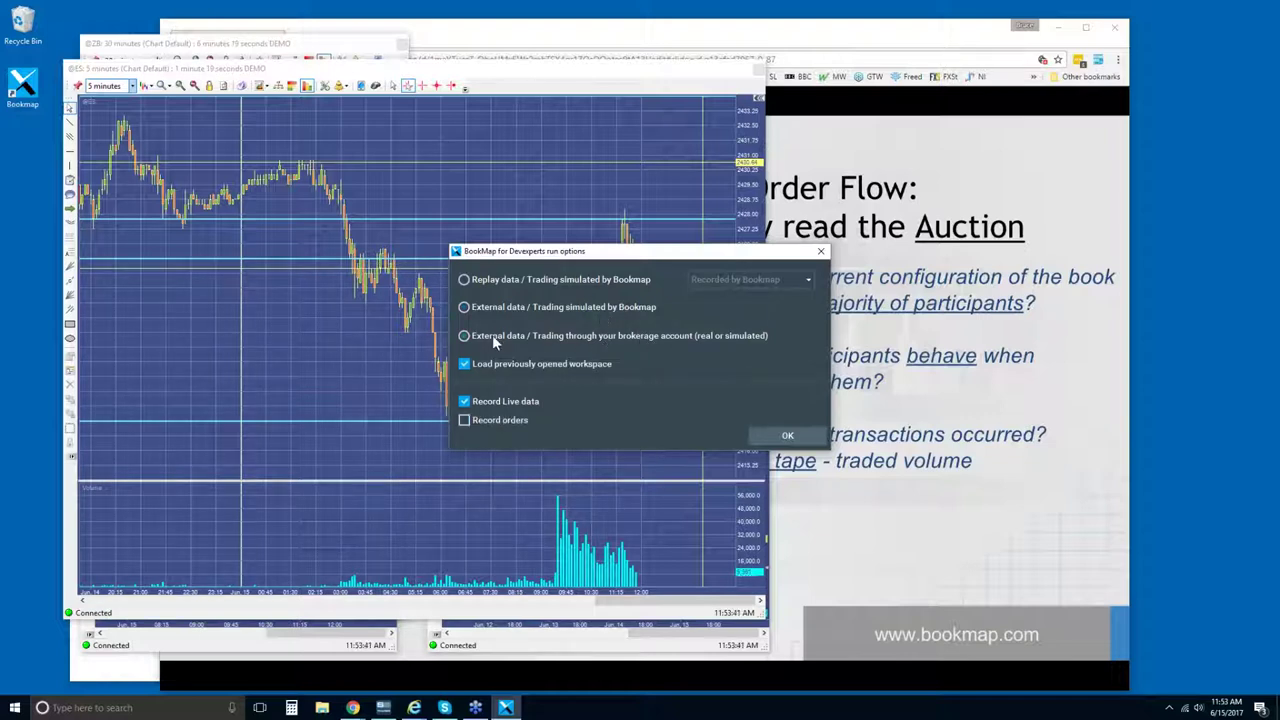
left_click(465, 421)
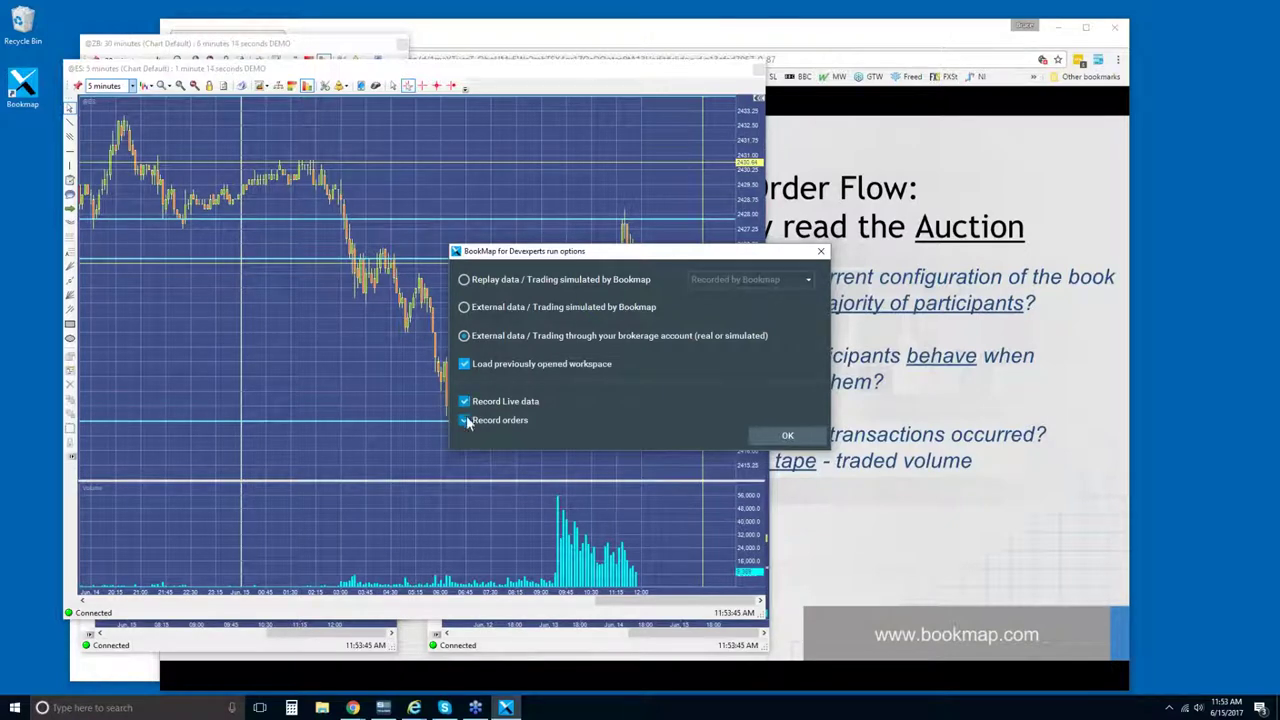
left_click(465, 308)
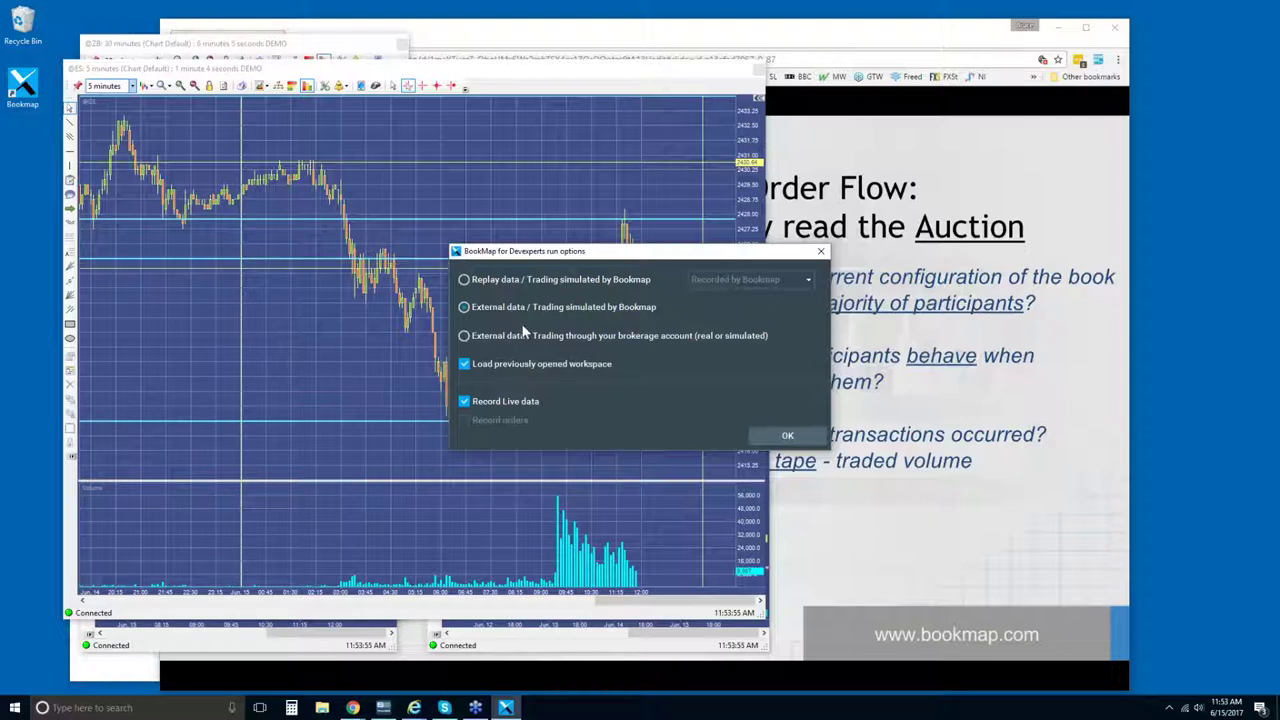
left_click(483, 279)
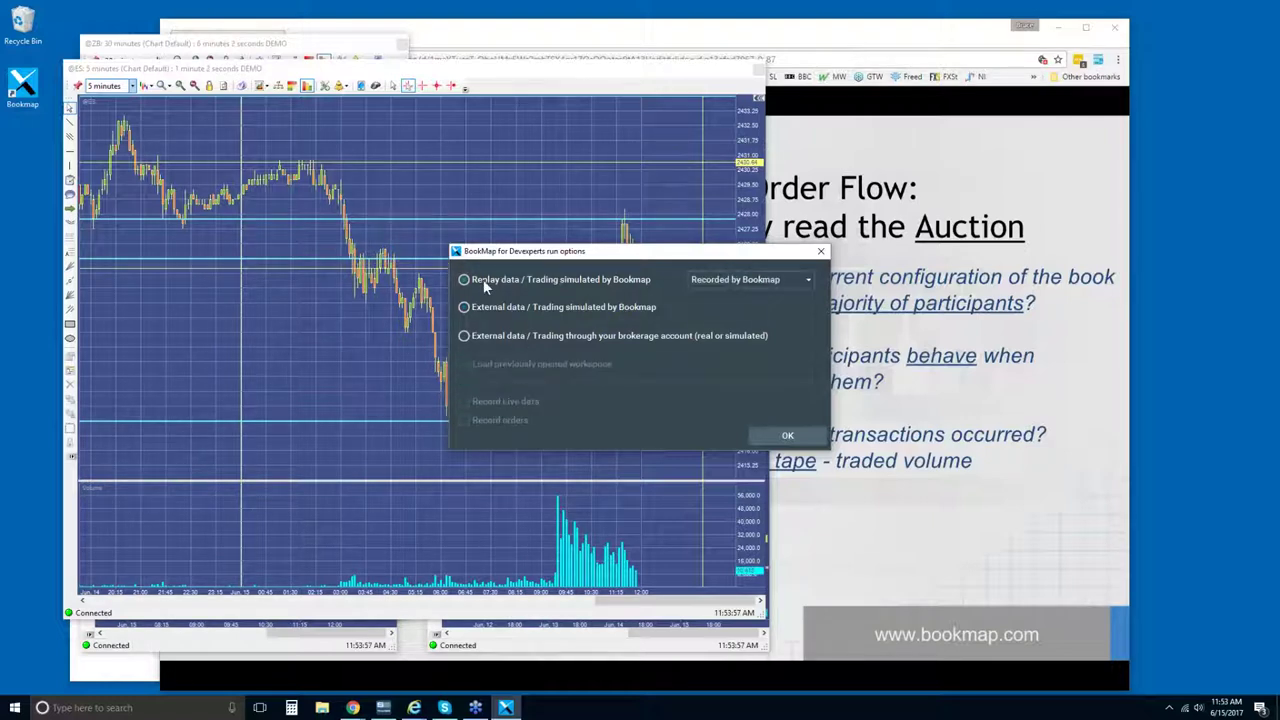
Step: Start replay mode and load feed_Multiplatform_20170615_120217_203.bmf from the Feeds folder
left_click(789, 437)
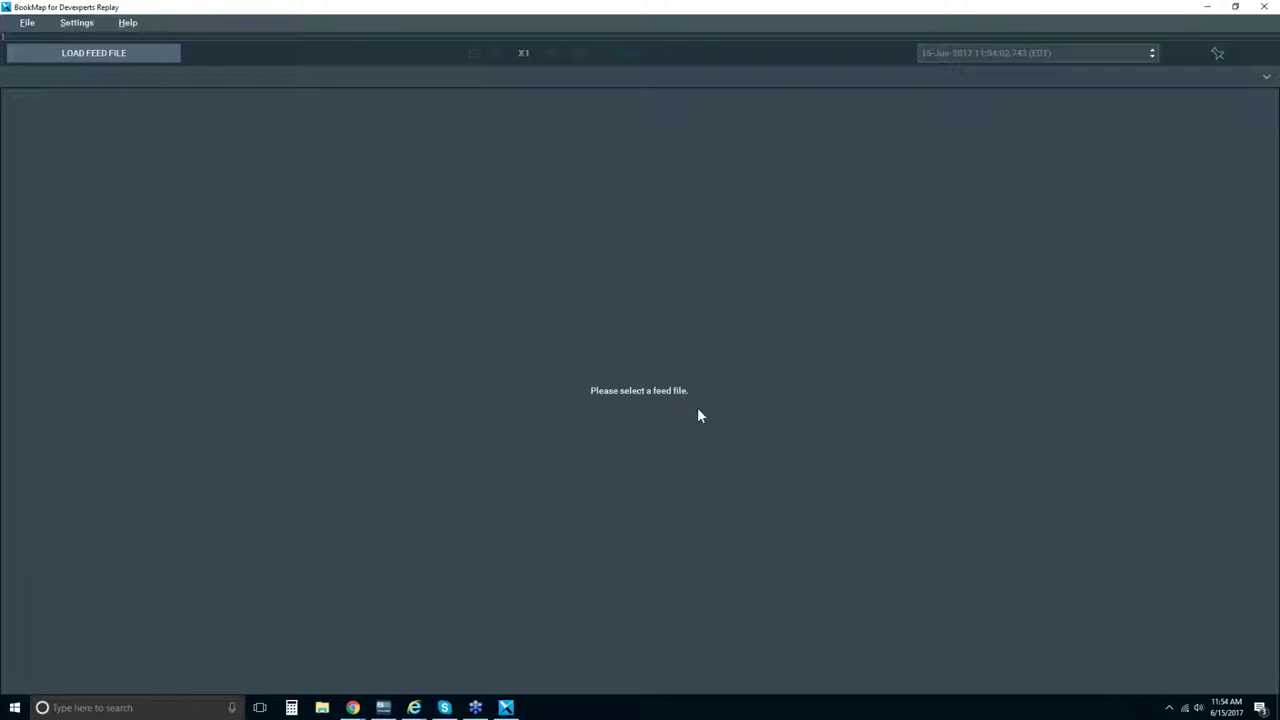
left_click(107, 57)
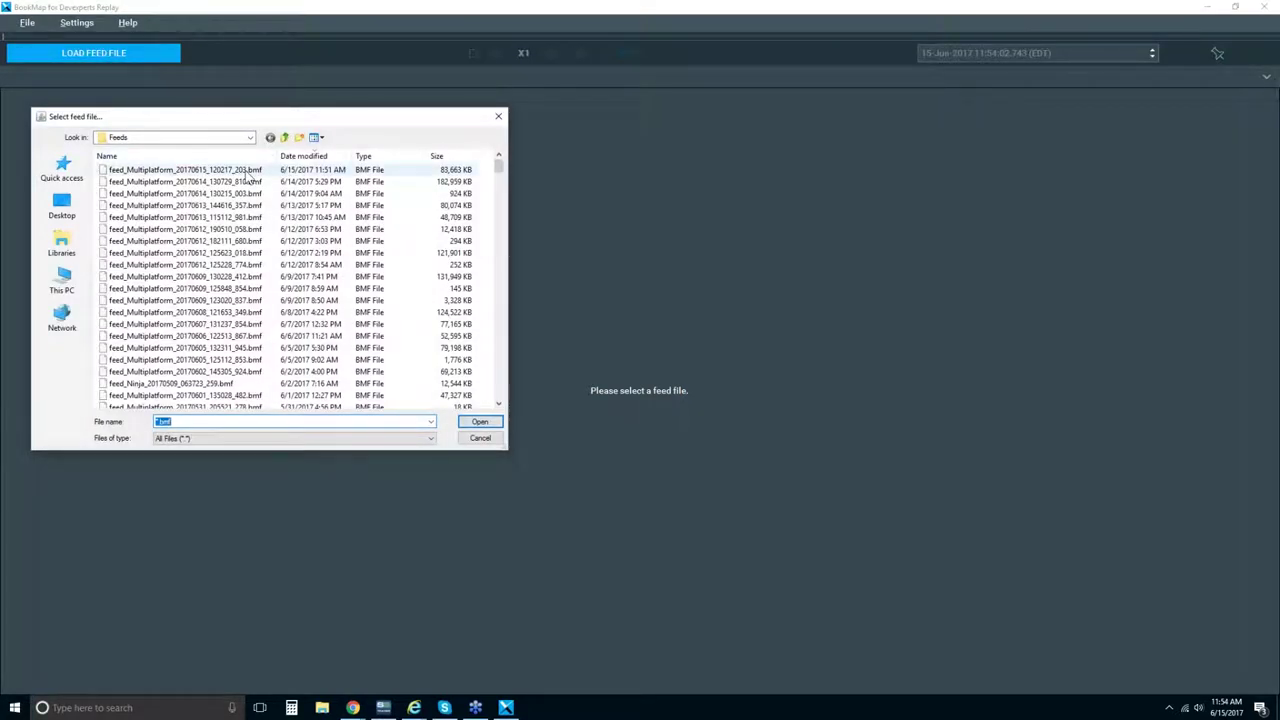
left_click_drag(294, 117, 315, 120)
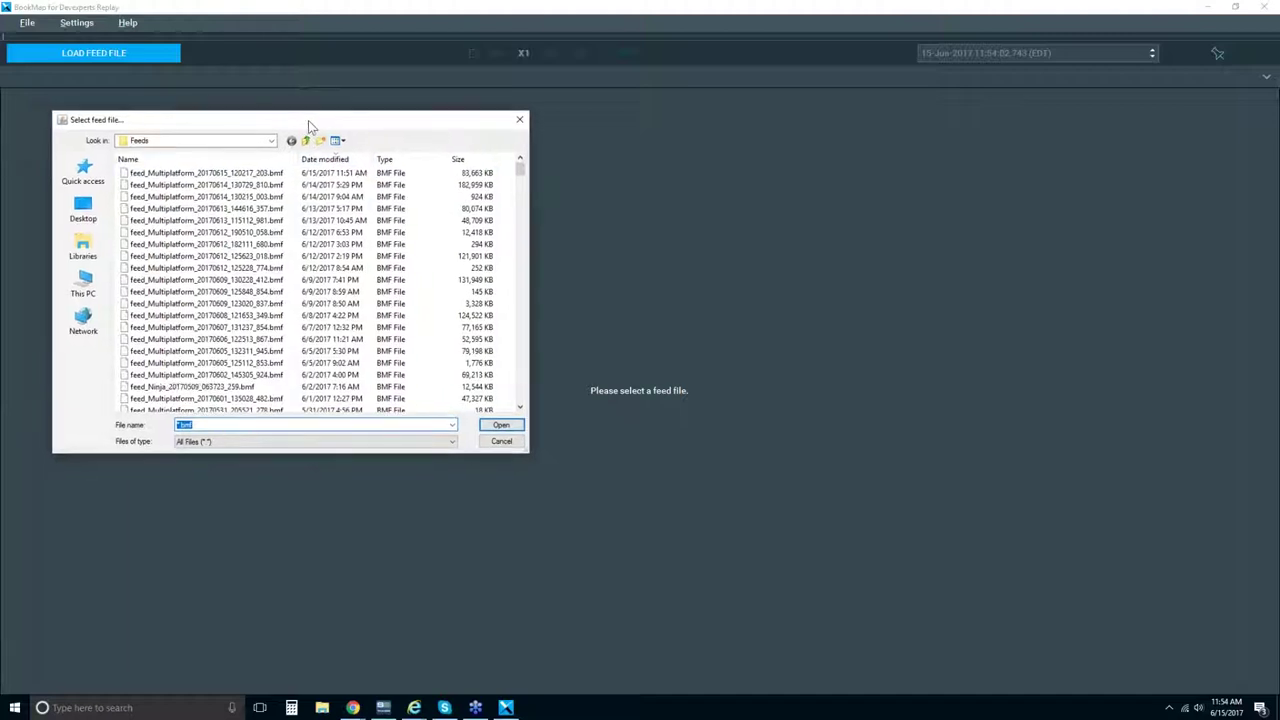
left_click(335, 176)
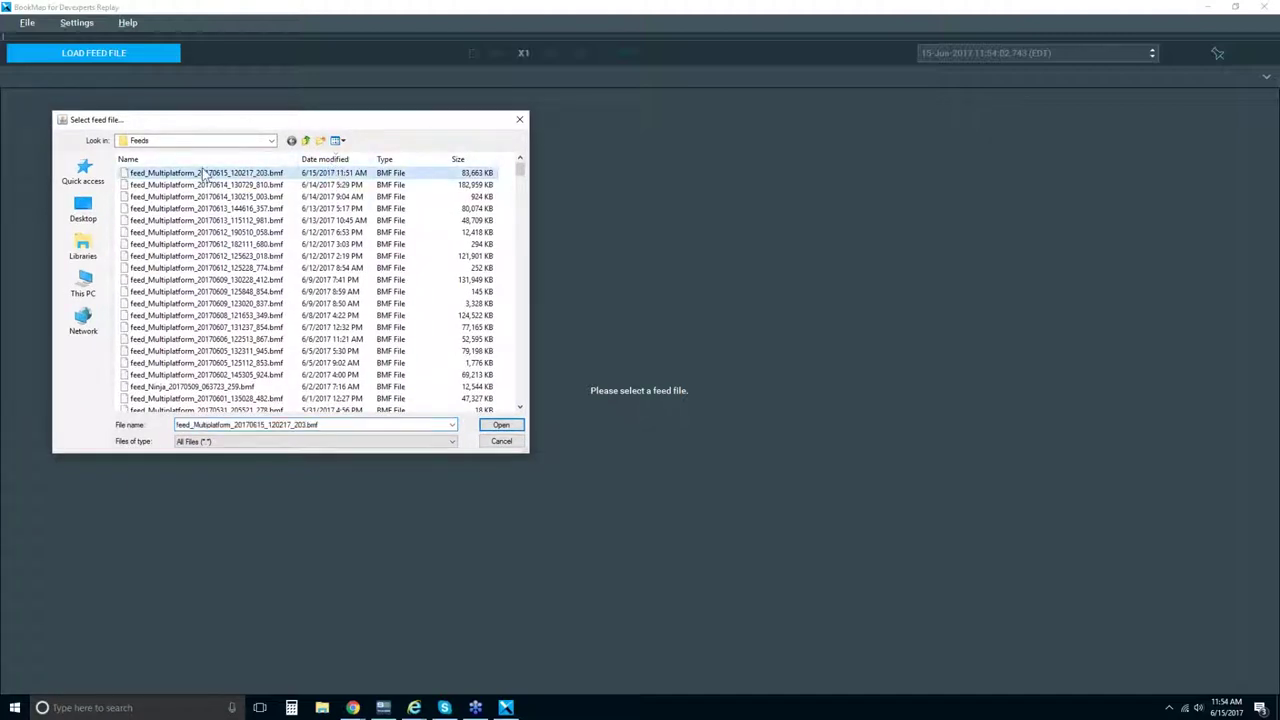
left_click(501, 425)
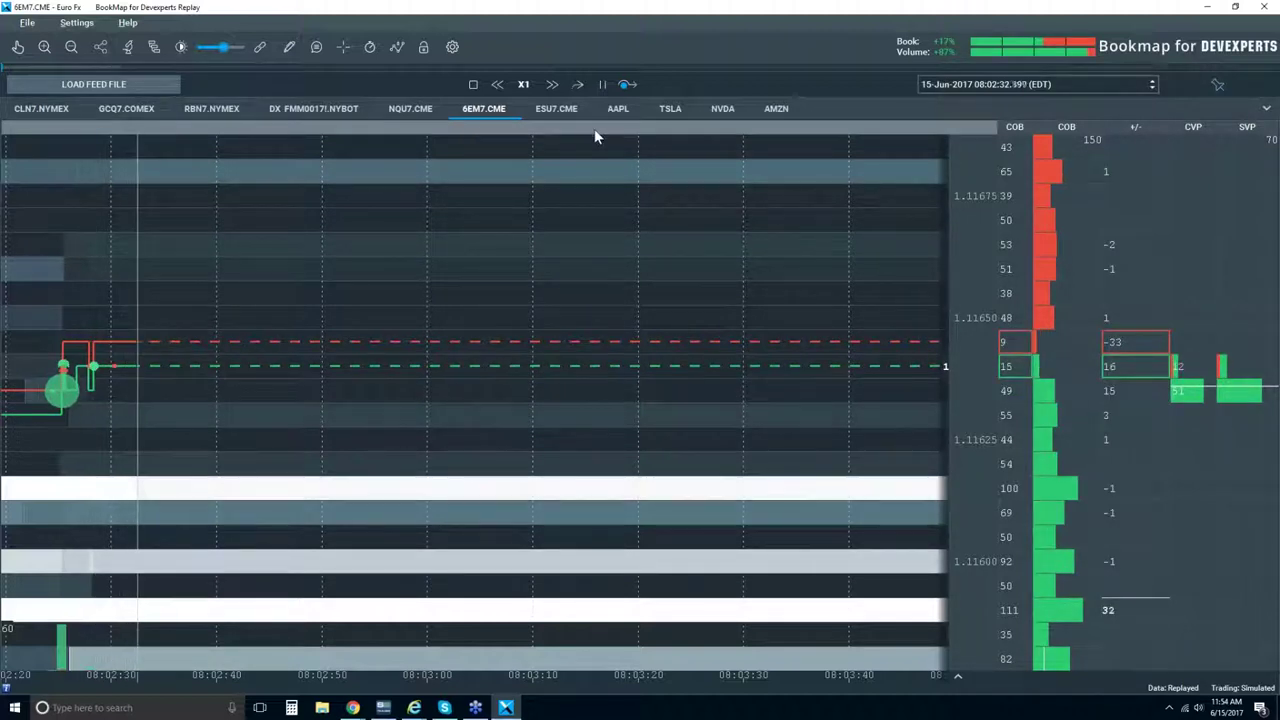
Step: Switch to the ESU7.CME replay, seek it to about 08:27 and pause it
left_click(548, 106)
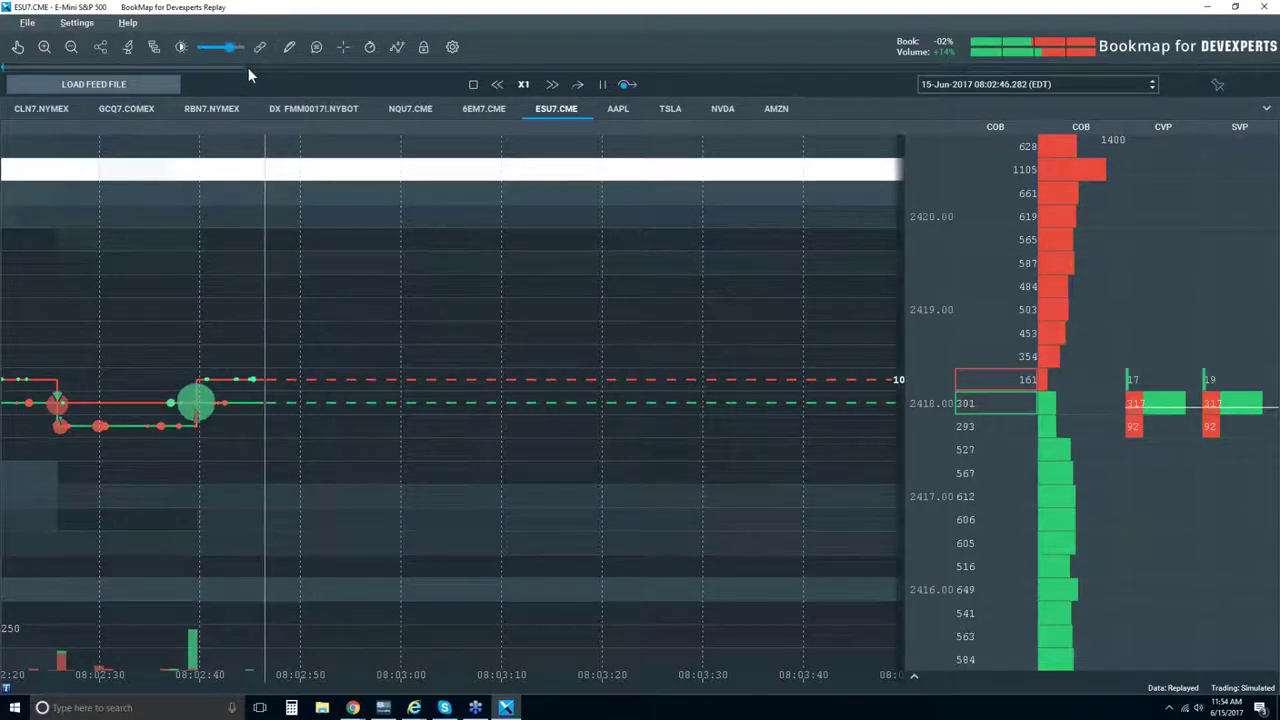
left_click(144, 66)
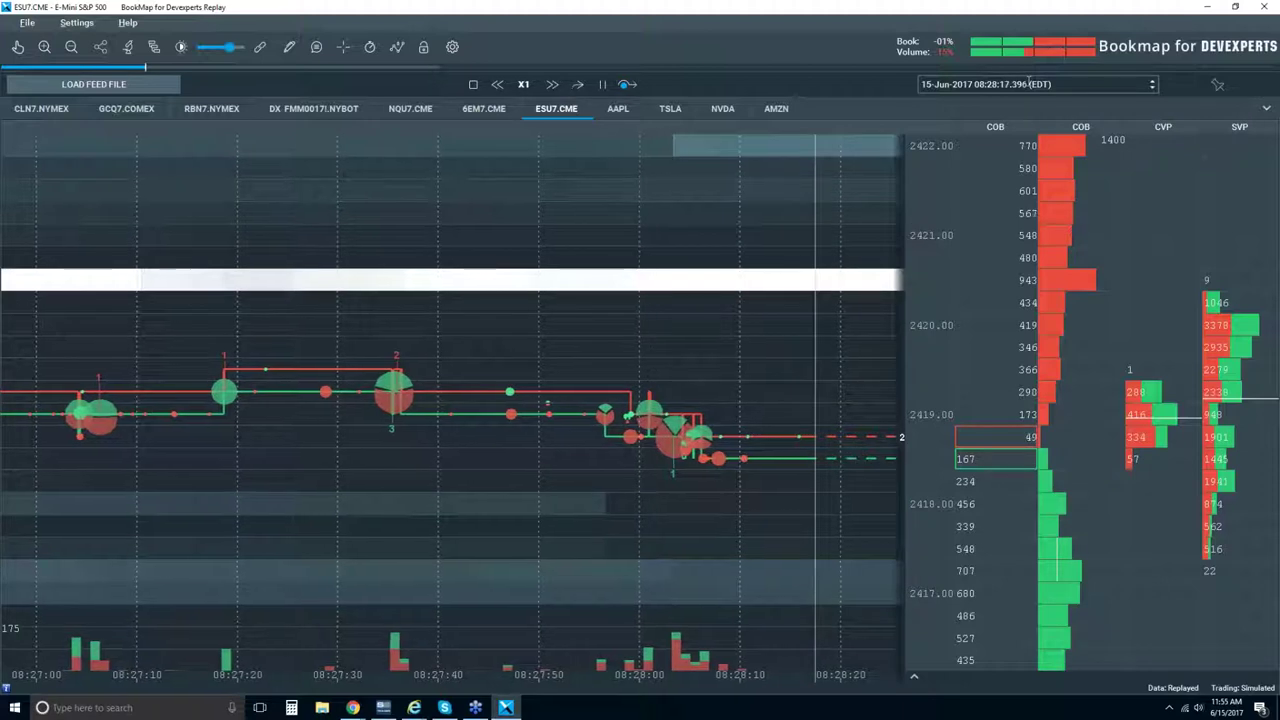
left_click(601, 84)
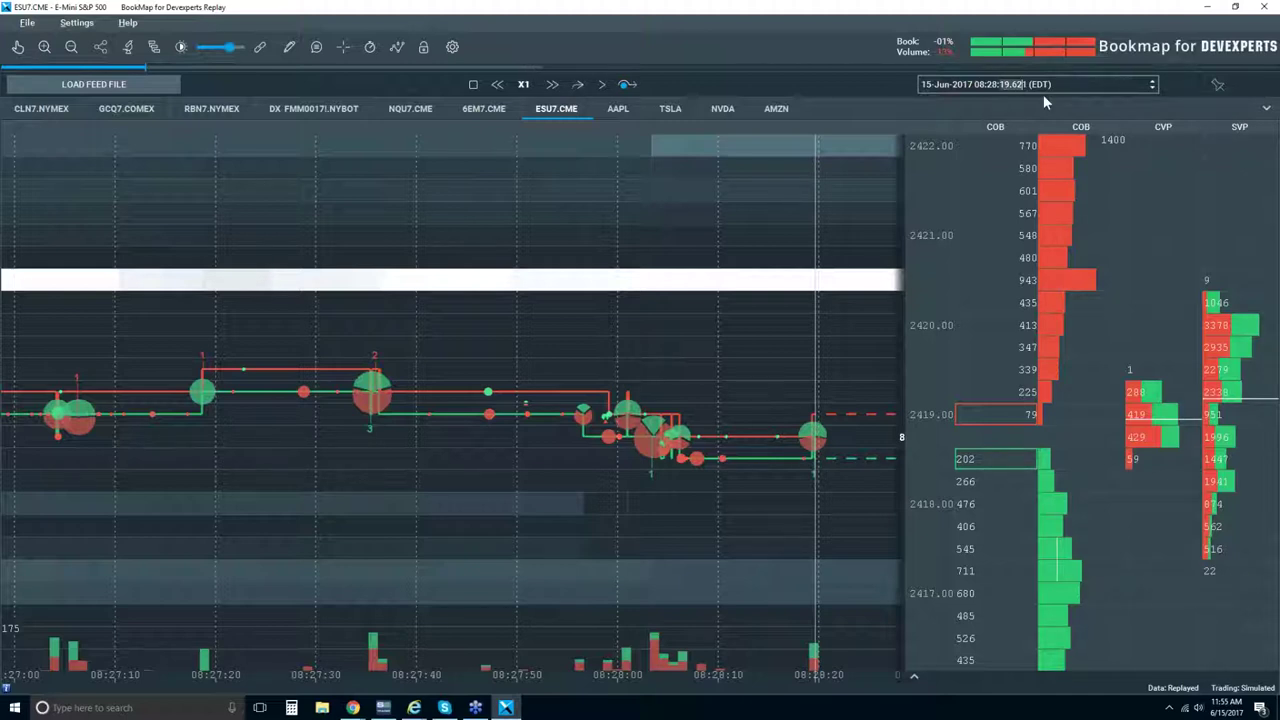
Step: Seek the ESU7 replay ahead to 08:55:49 and zoom out to show roughly 08:15–09:00
left_click(1153, 87)
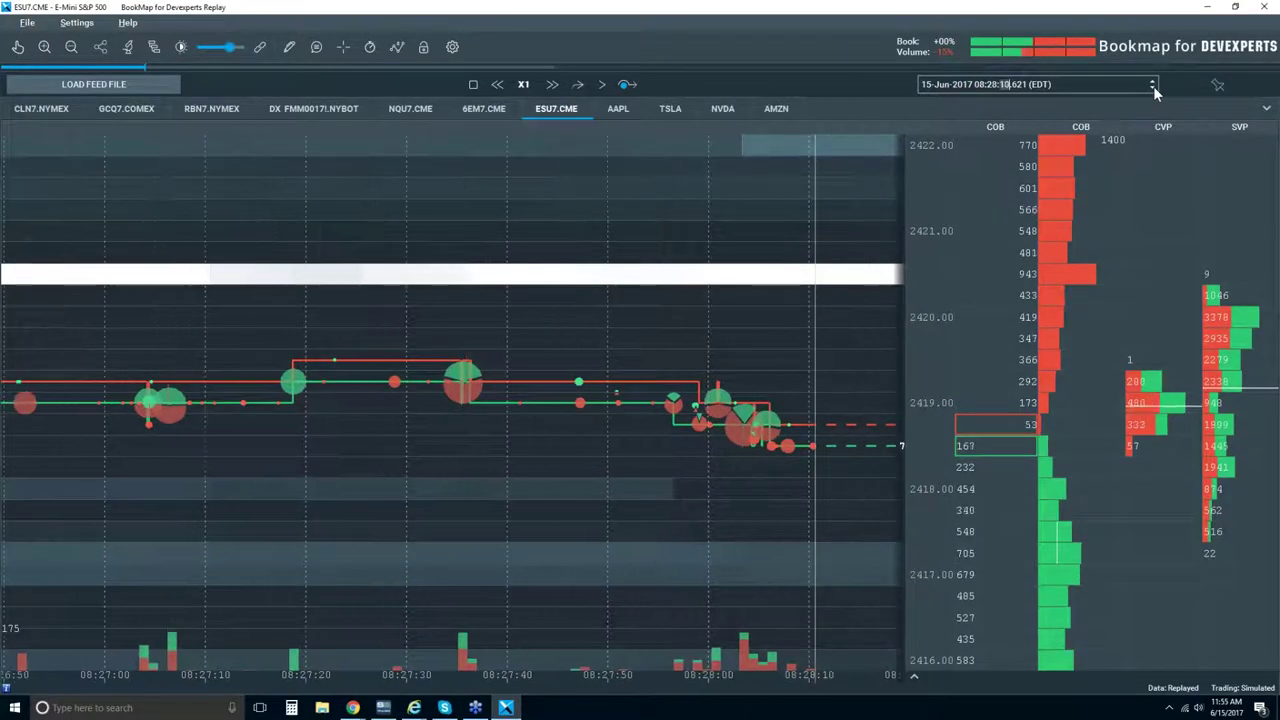
left_click(1153, 82)
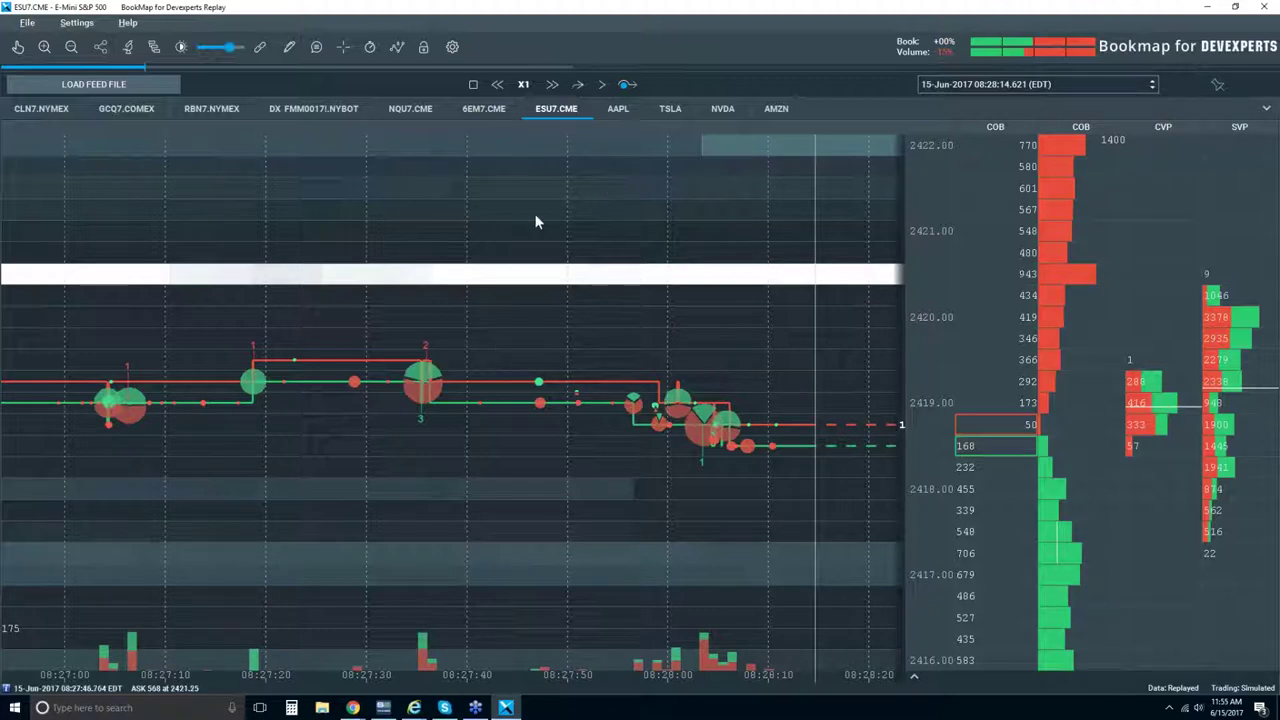
left_click(298, 66)
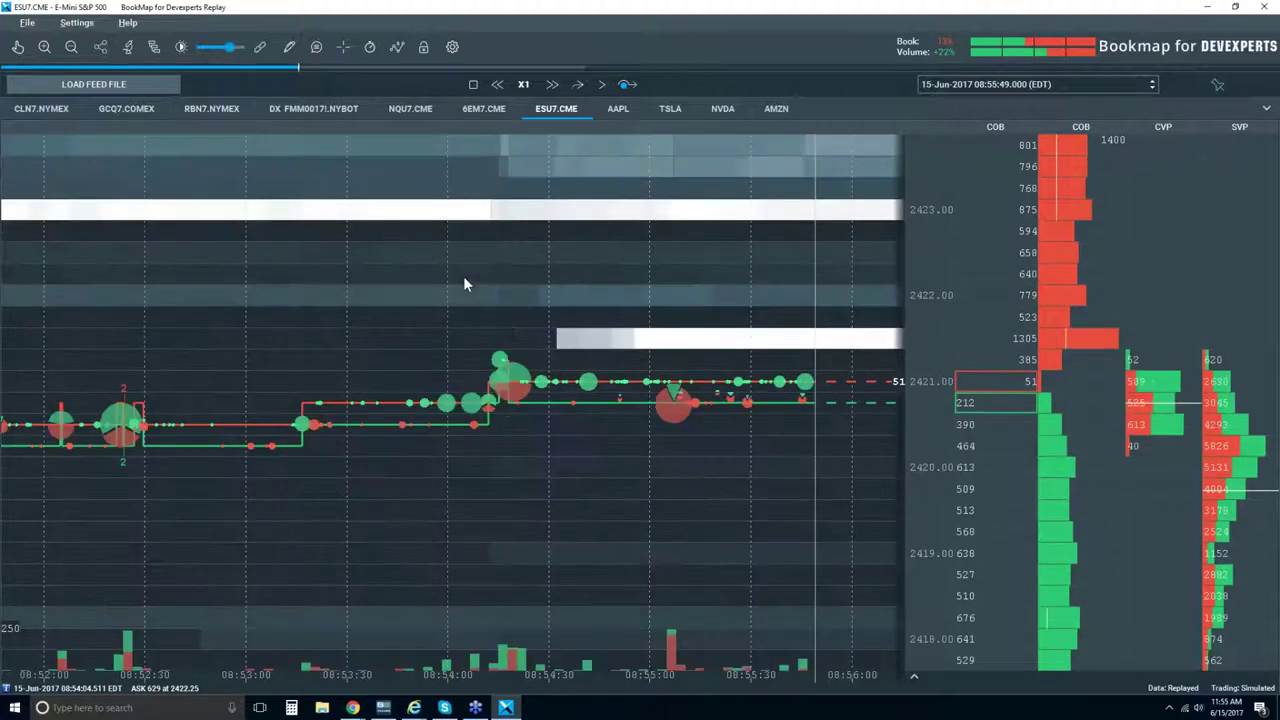
scroll(463, 284, "down", 5)
scroll(464, 278, "down", 6)
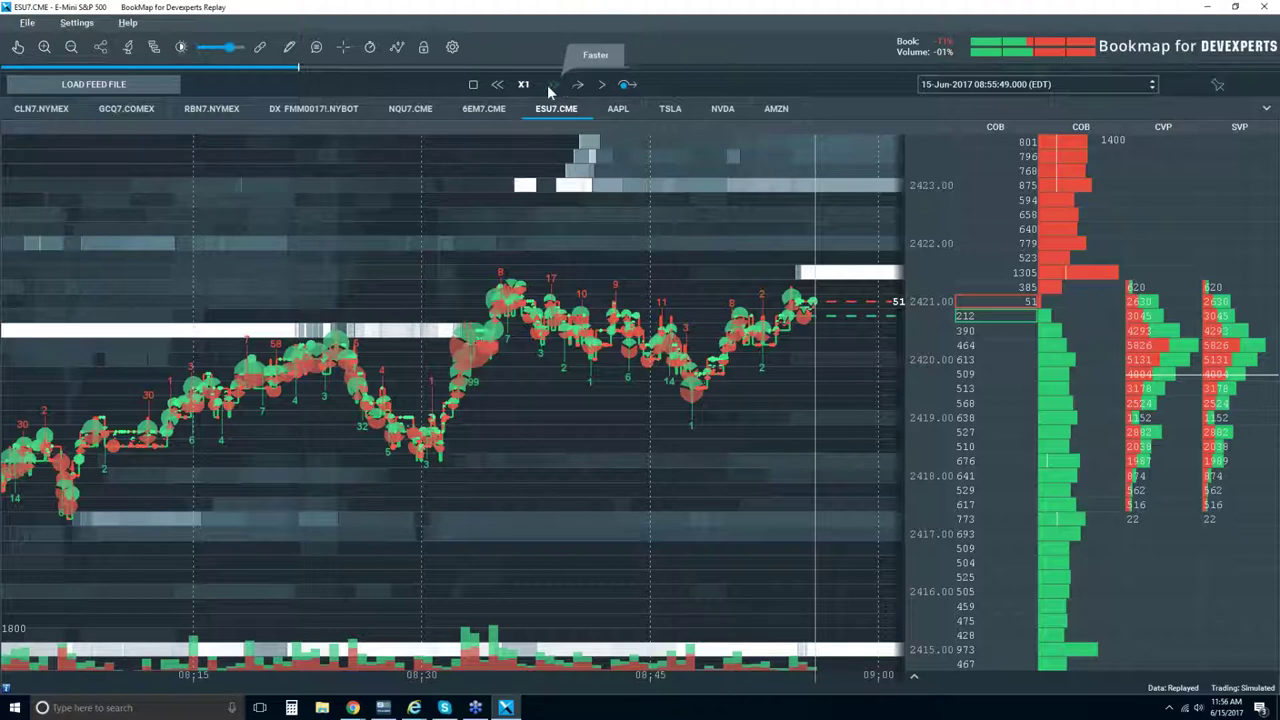
Step: Resume the ESU7 replay and raise its playback speed to X128
left_click(600, 84)
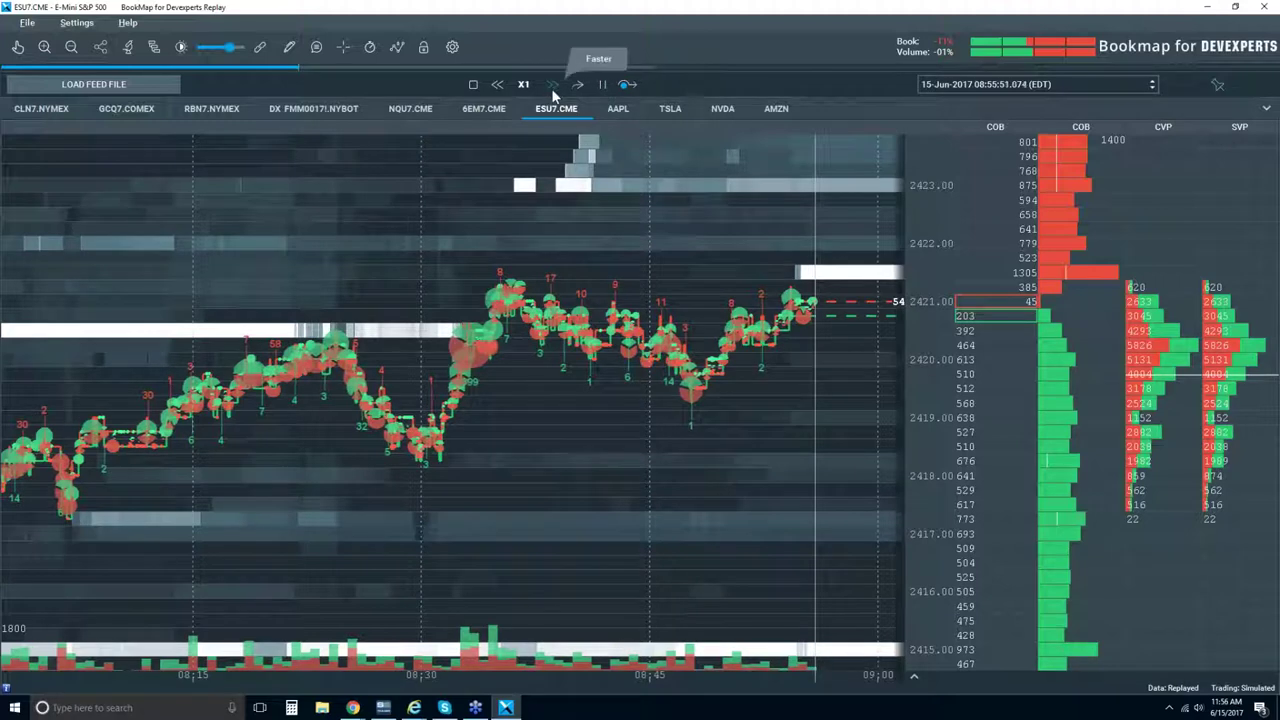
left_click(552, 84)
left_click(552, 84)
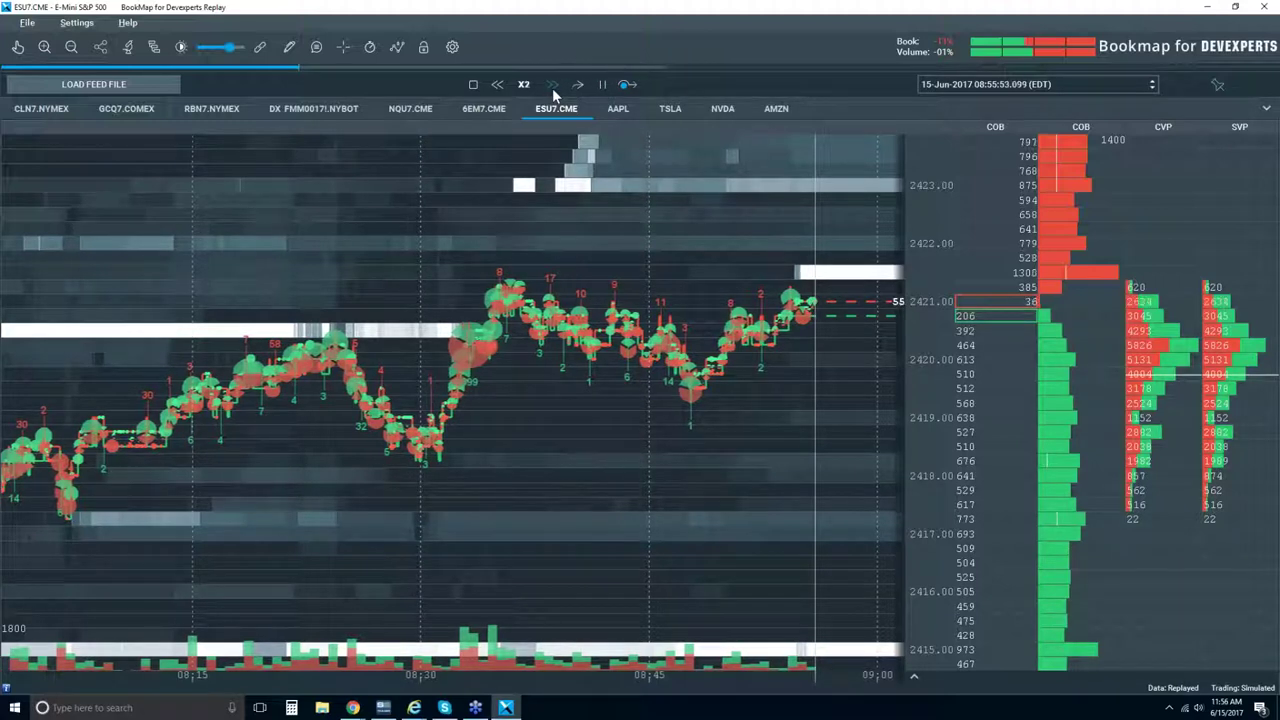
left_click(552, 84)
left_click(552, 84)
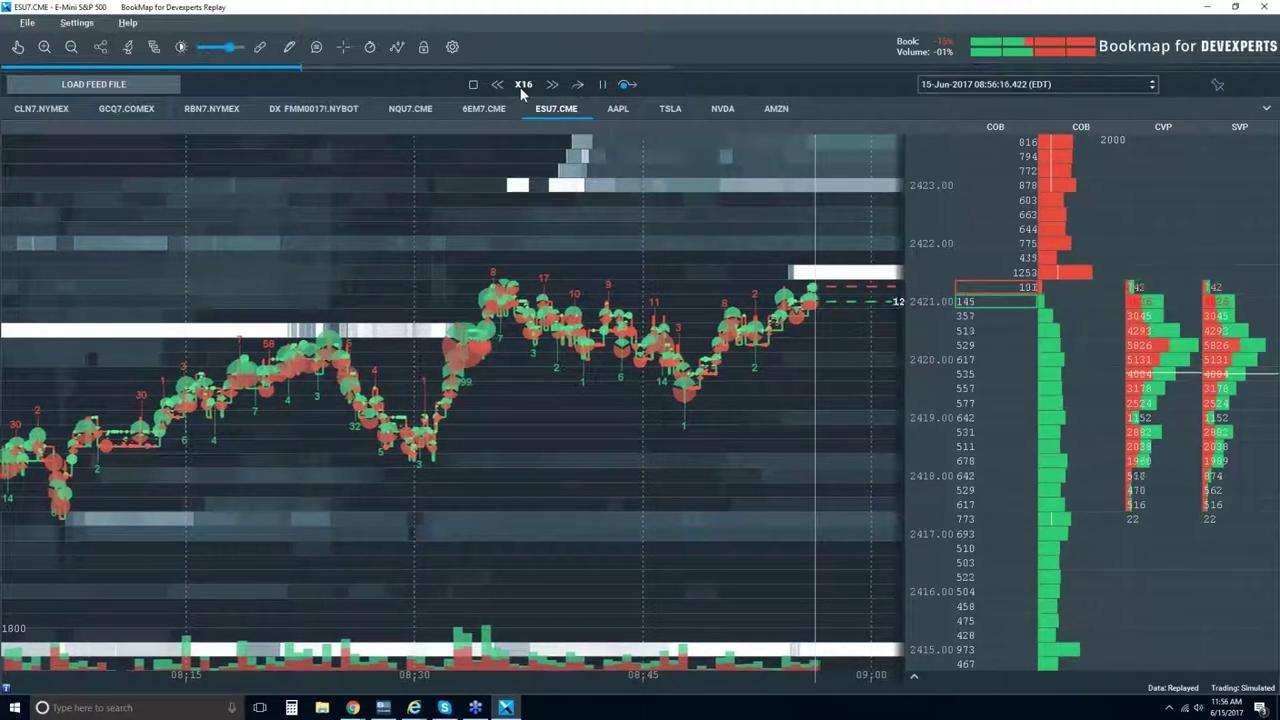
left_click(552, 84)
left_click(552, 84)
left_click(552, 84)
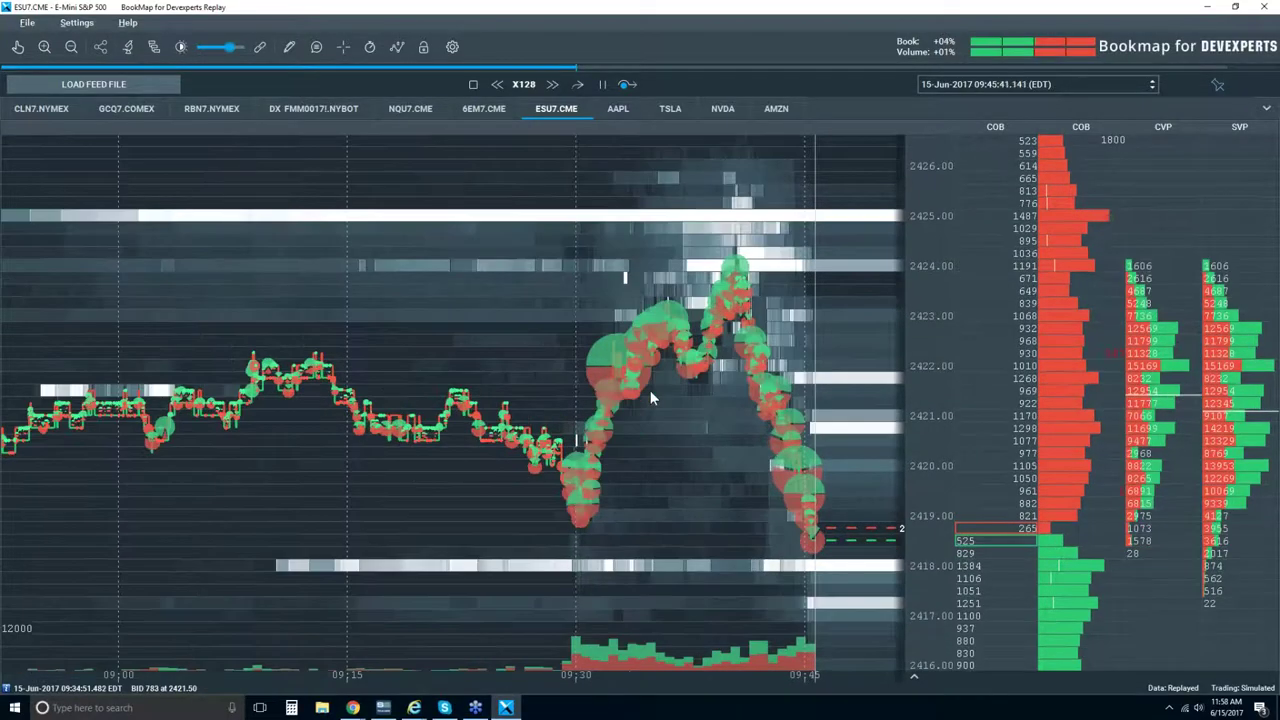
Step: Reset the CVP column's accumulated volume with Reset now, then zoom the chart back out
scroll(650, 393, "up", 5)
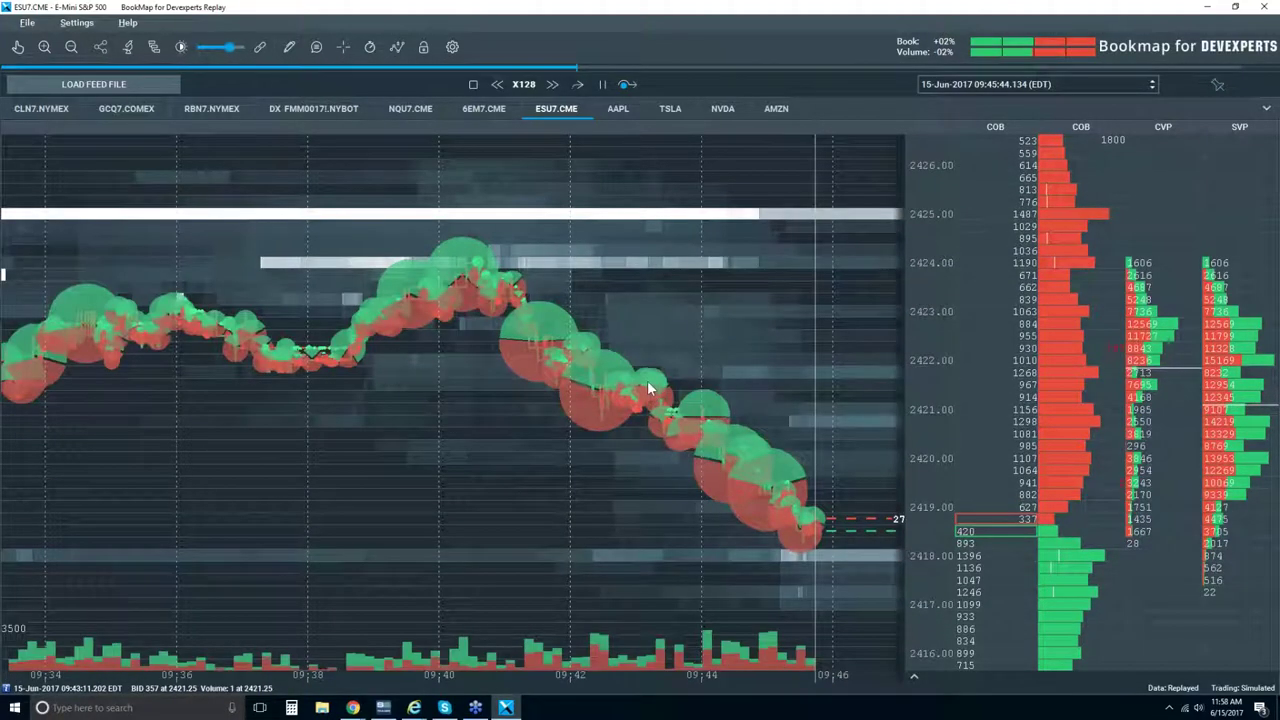
left_click(76, 46)
left_click(45, 46)
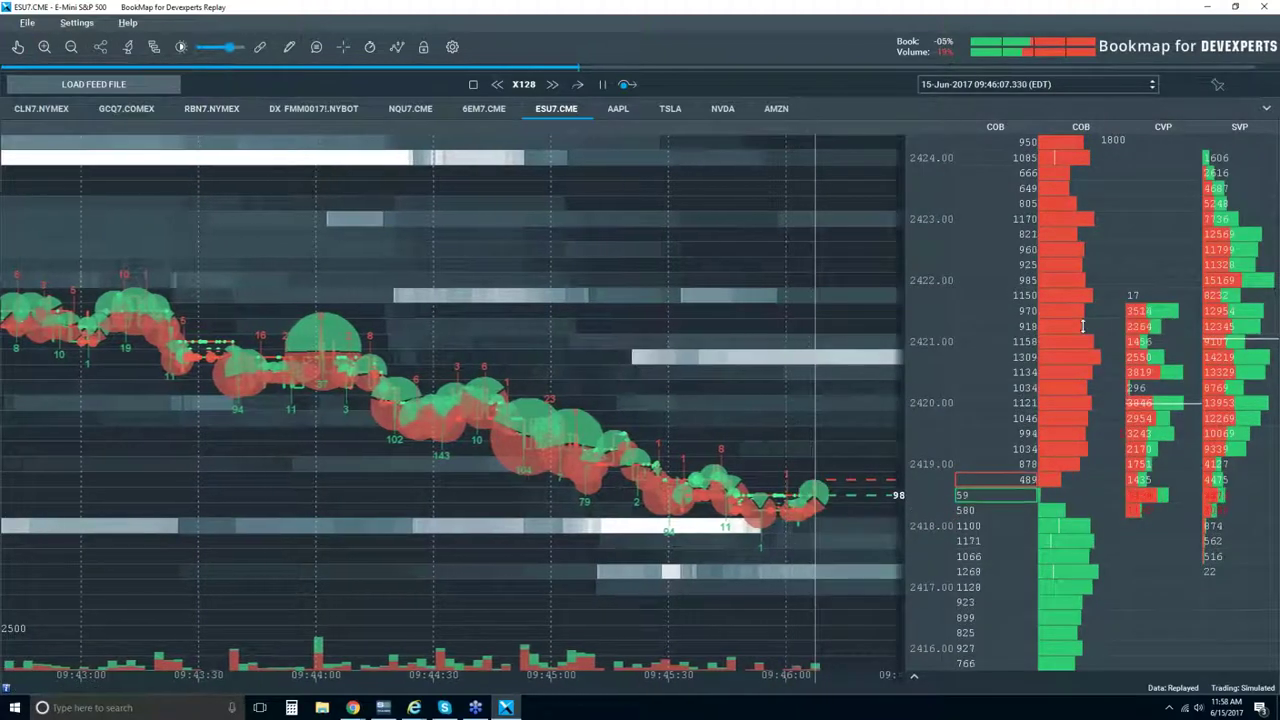
right_click(1087, 316)
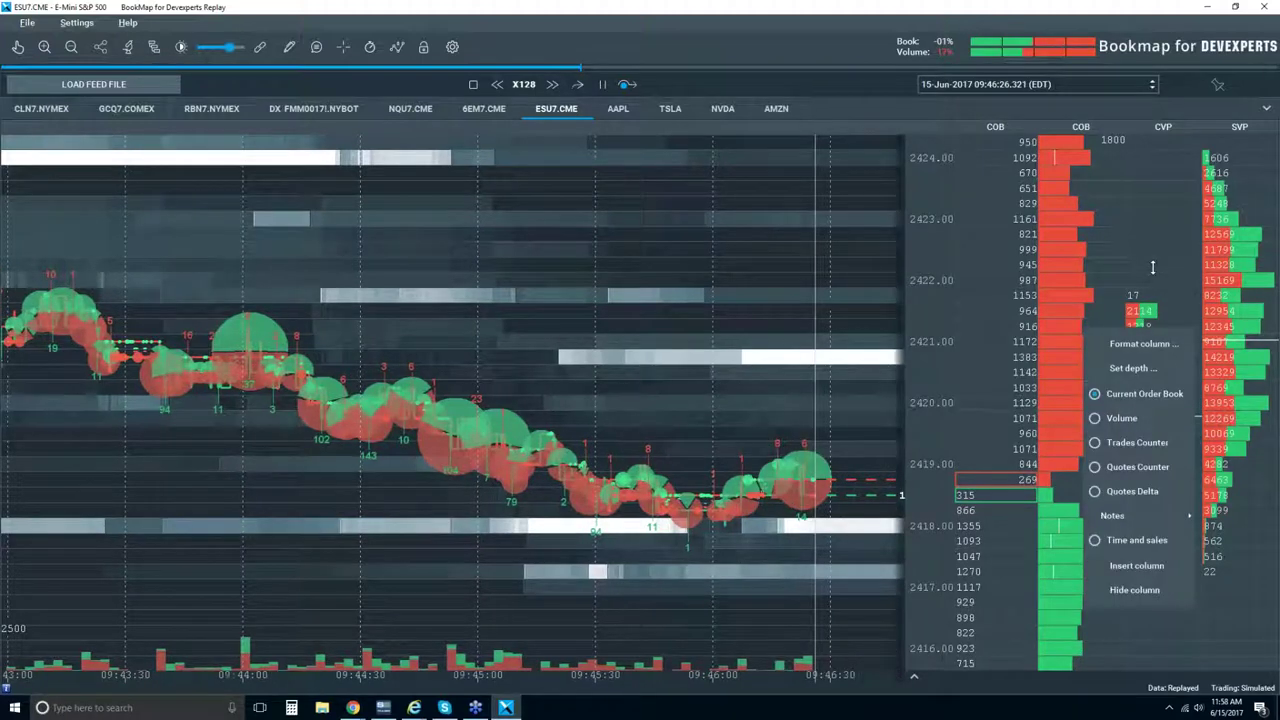
right_click(1167, 277)
mouse_move(1133, 363)
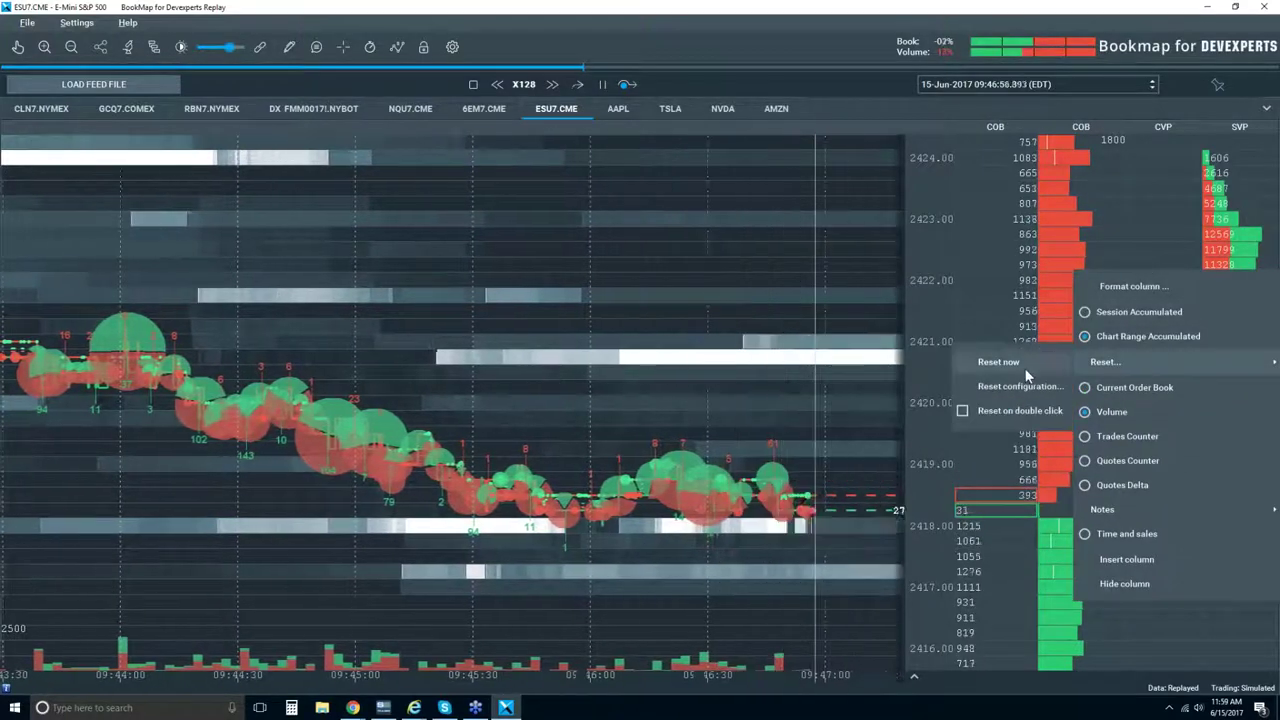
left_click(1029, 412)
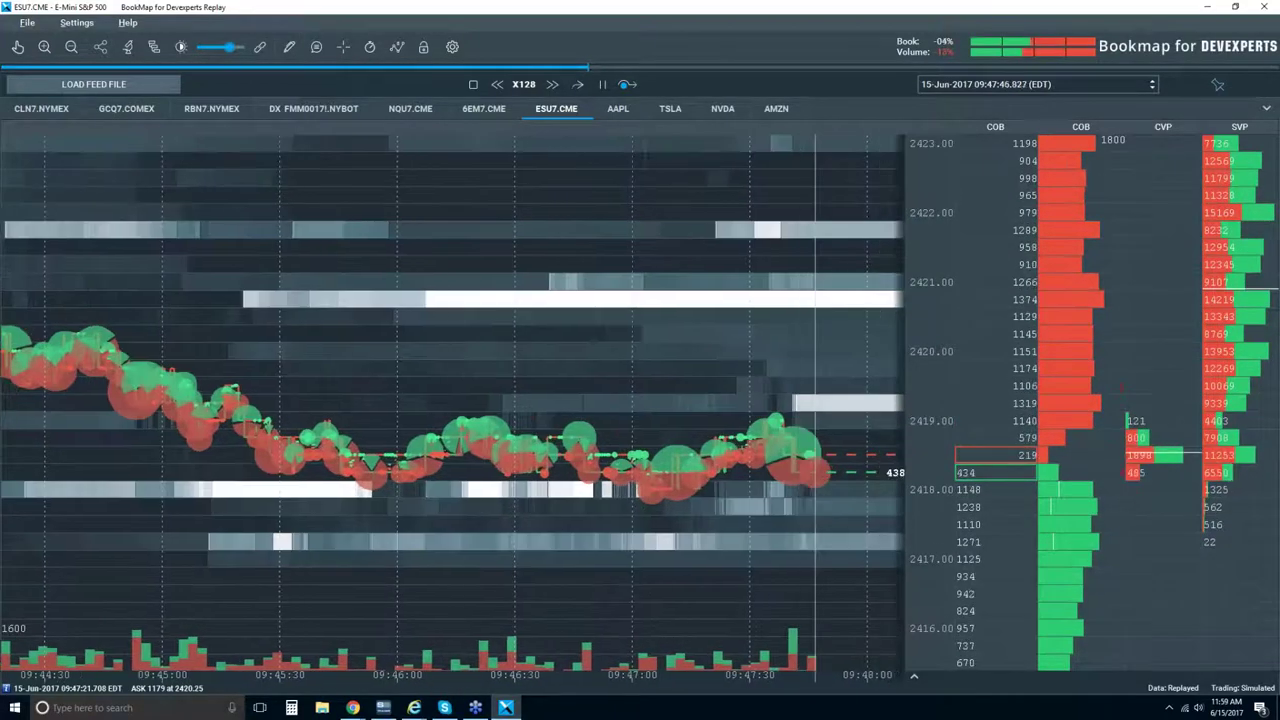
scroll(716, 334, "down", 5)
scroll(453, 392, "down", 6)
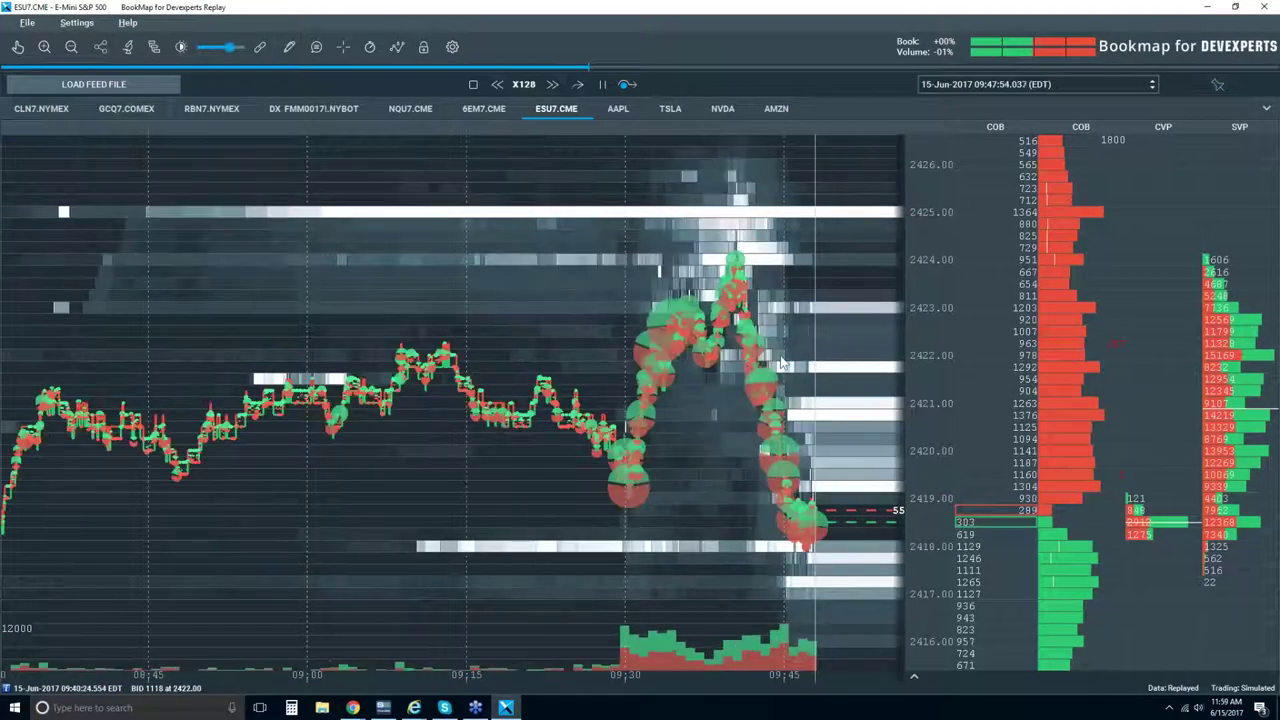
scroll(755, 376, "down", 2)
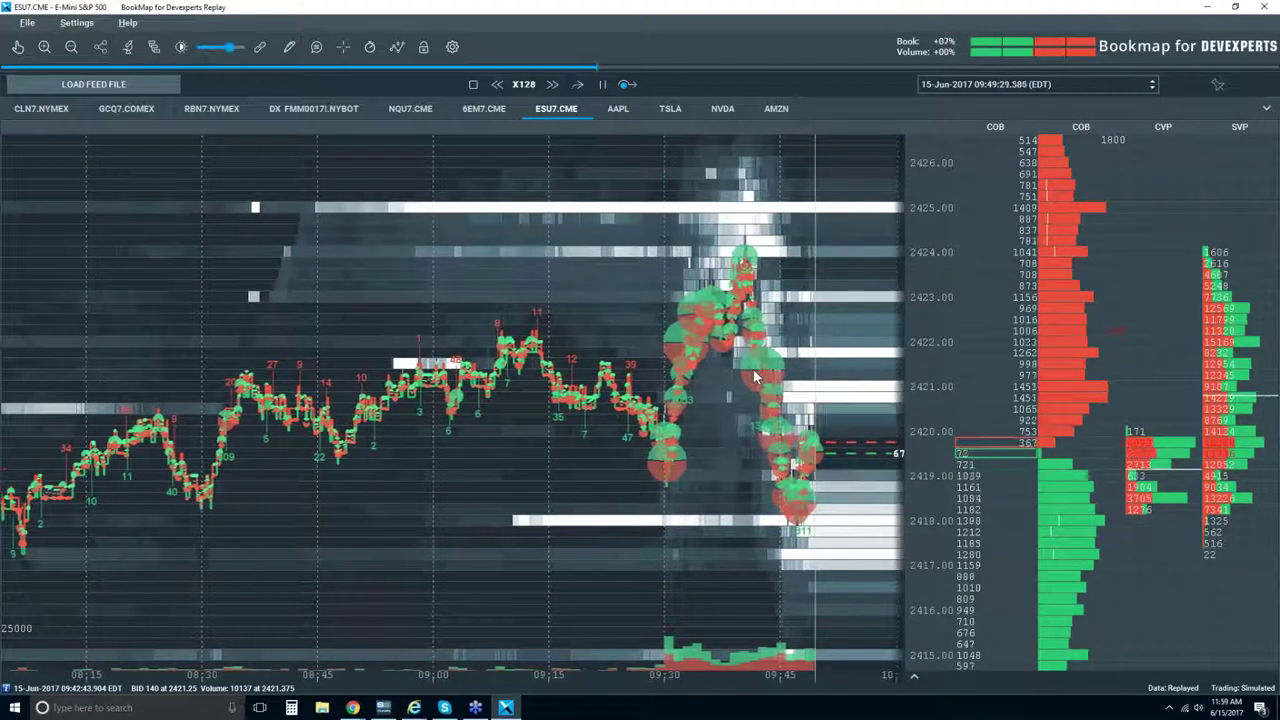
Step: Set Volume Dots clustering to By volume with a 5000 amount in Studies configuration
left_click(130, 50)
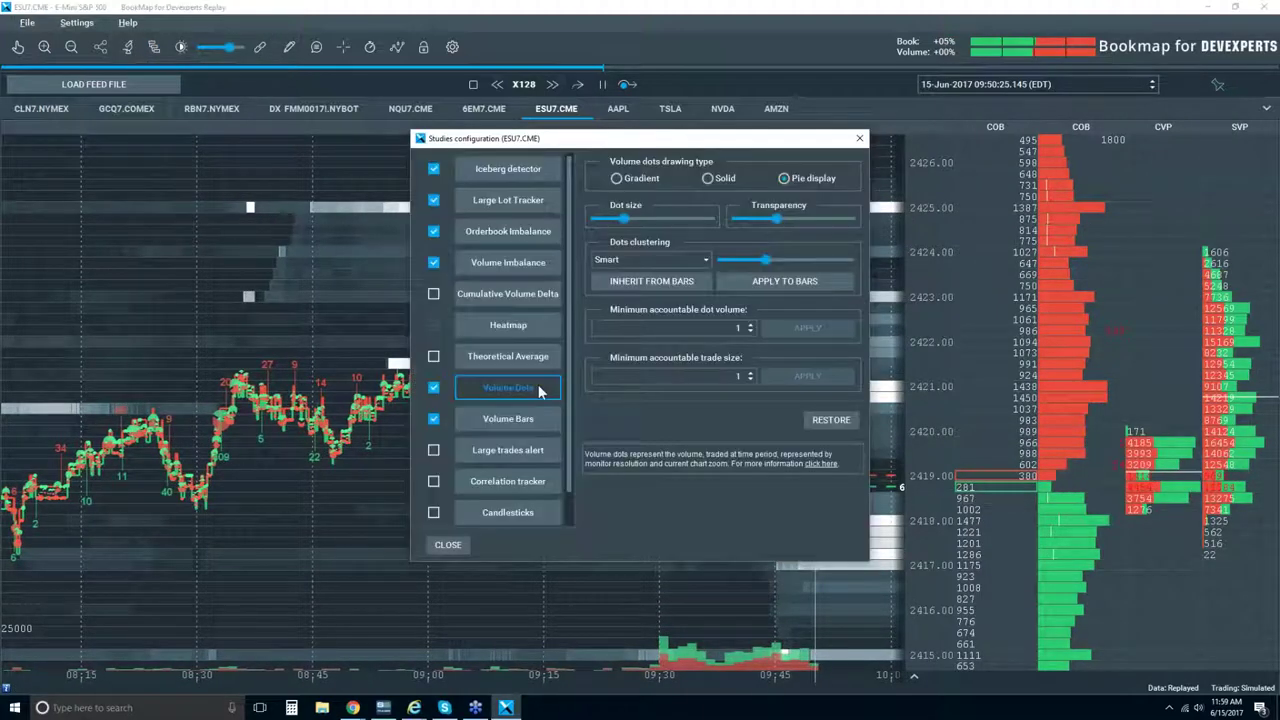
left_click(693, 261)
left_click(650, 349)
left_click(790, 259)
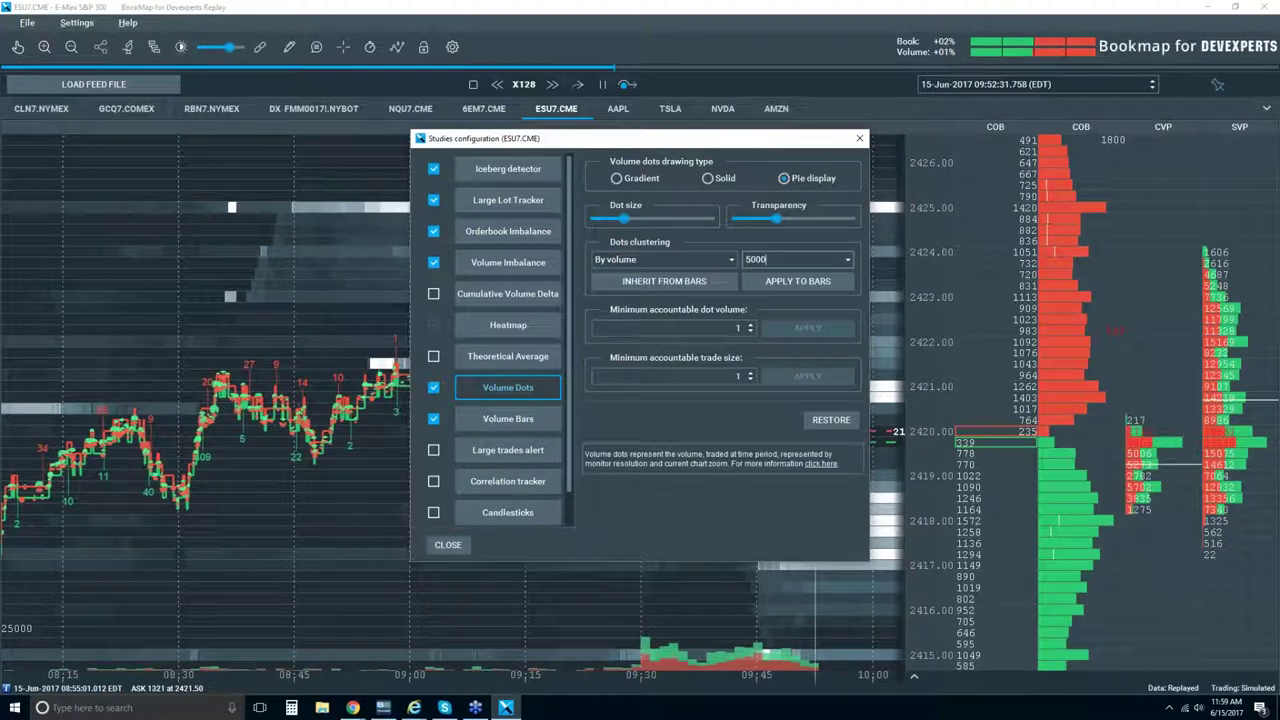
key("Return")
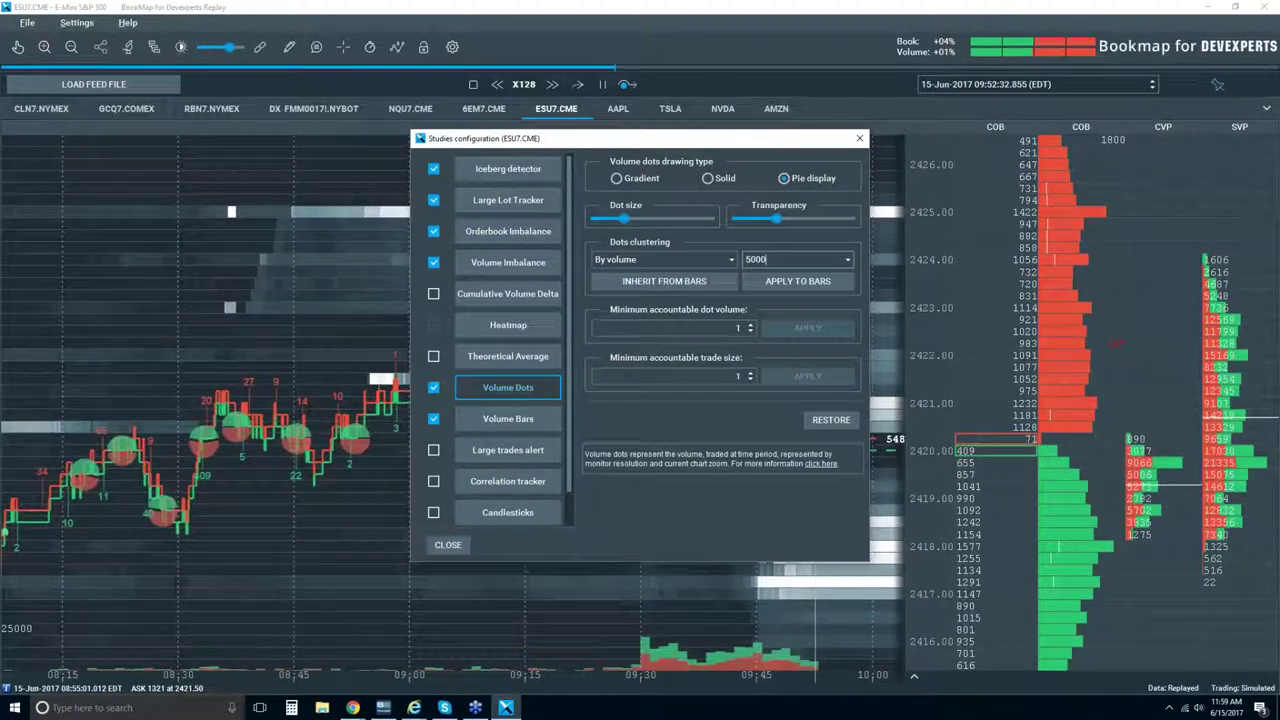
left_click(860, 139)
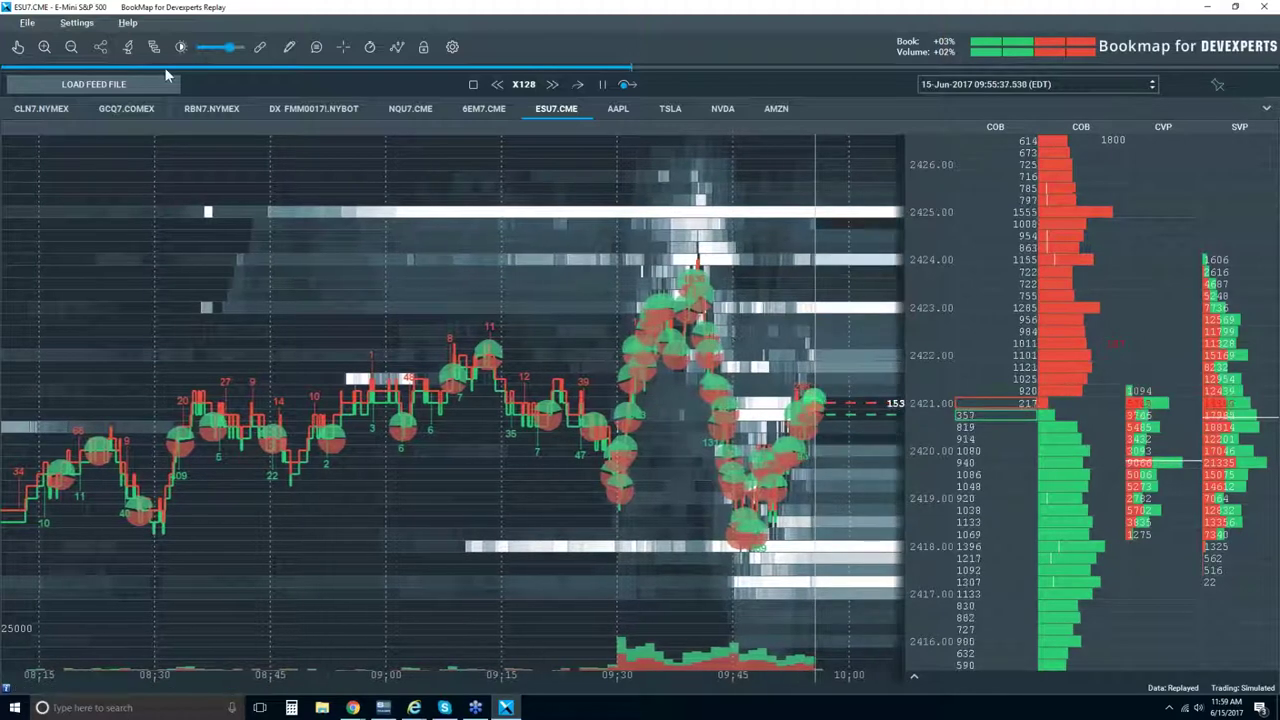
Step: Switch the Volume Dots clustering back to Smart in Studies configuration and close it
left_click(127, 46)
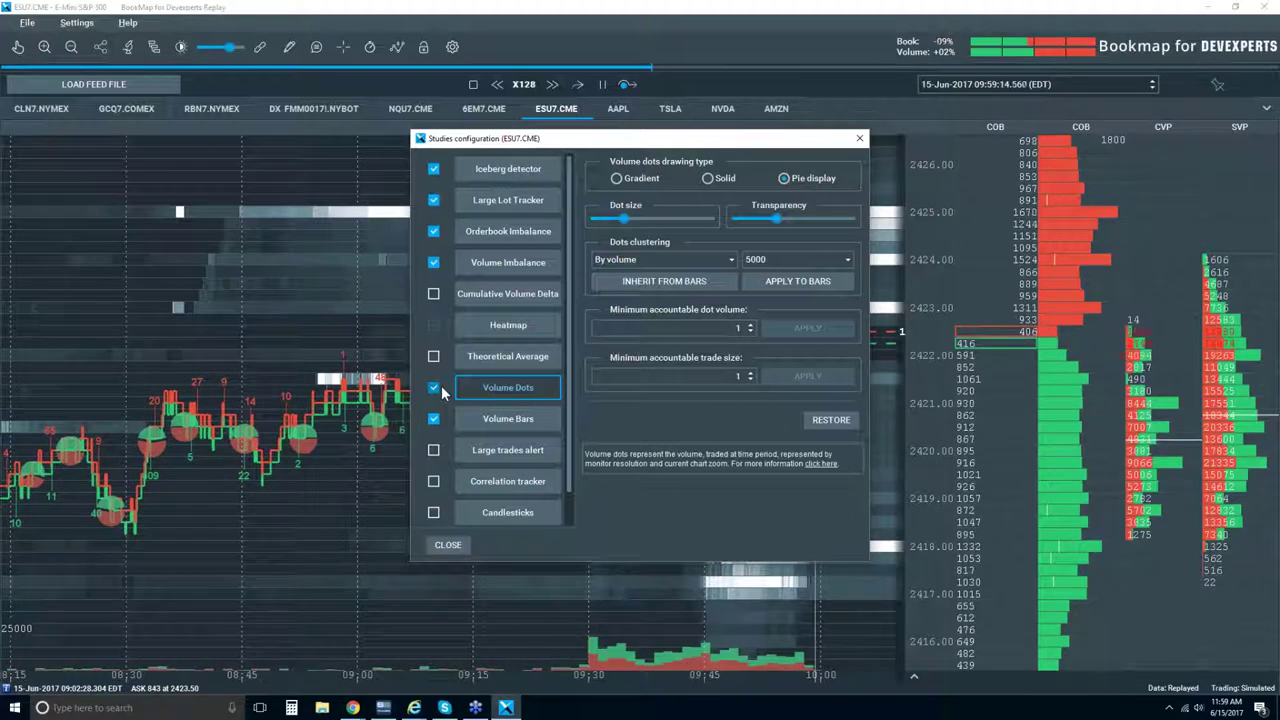
left_click(730, 258)
left_click(626, 301)
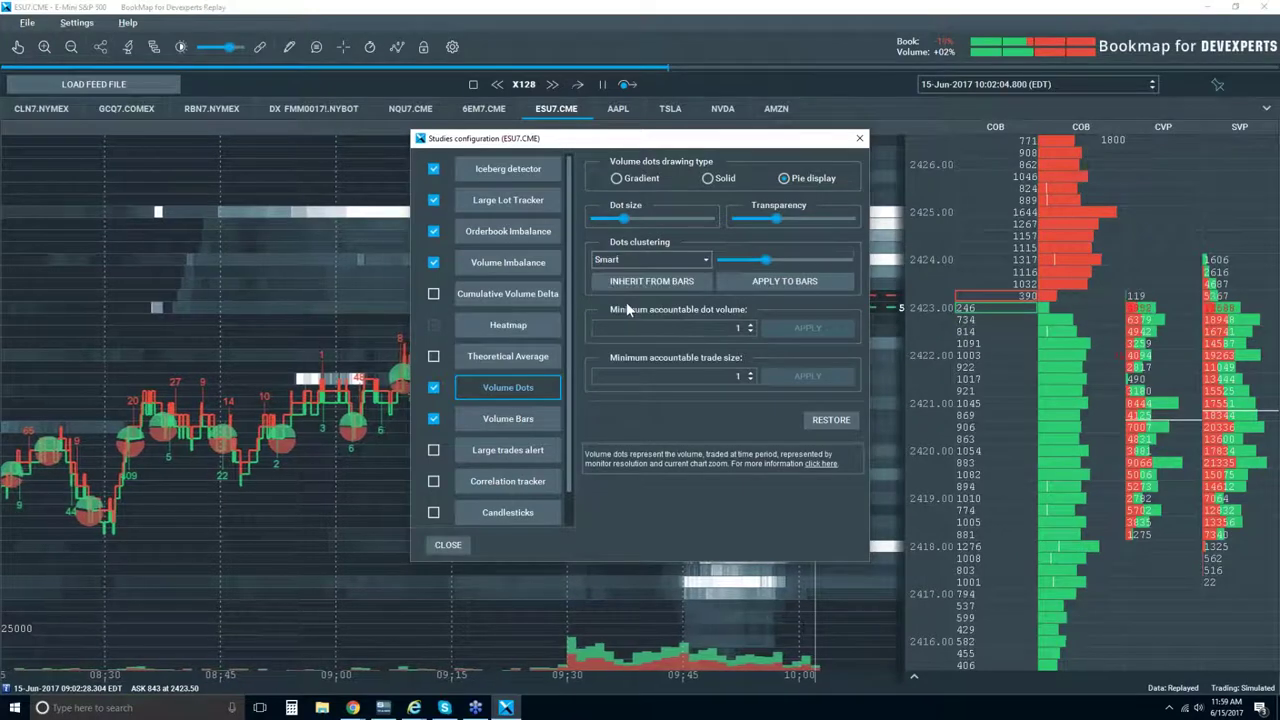
left_click_drag(852, 138, 823, 137)
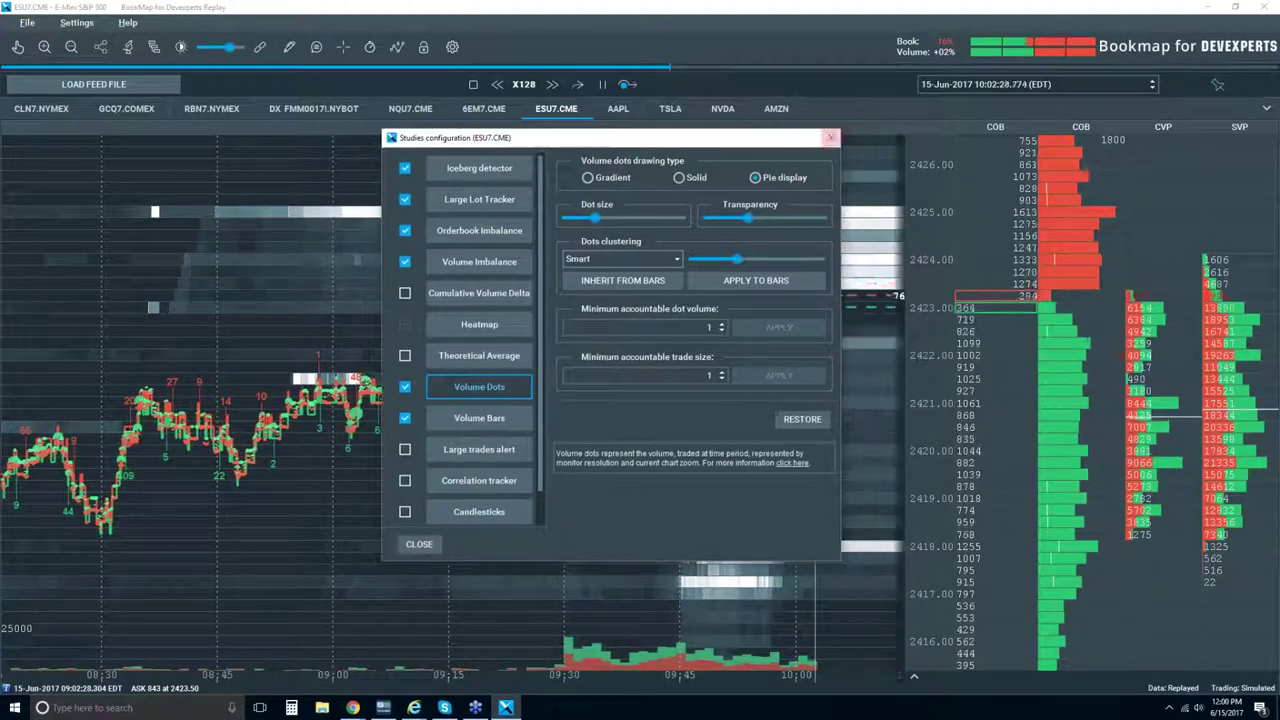
left_click(830, 137)
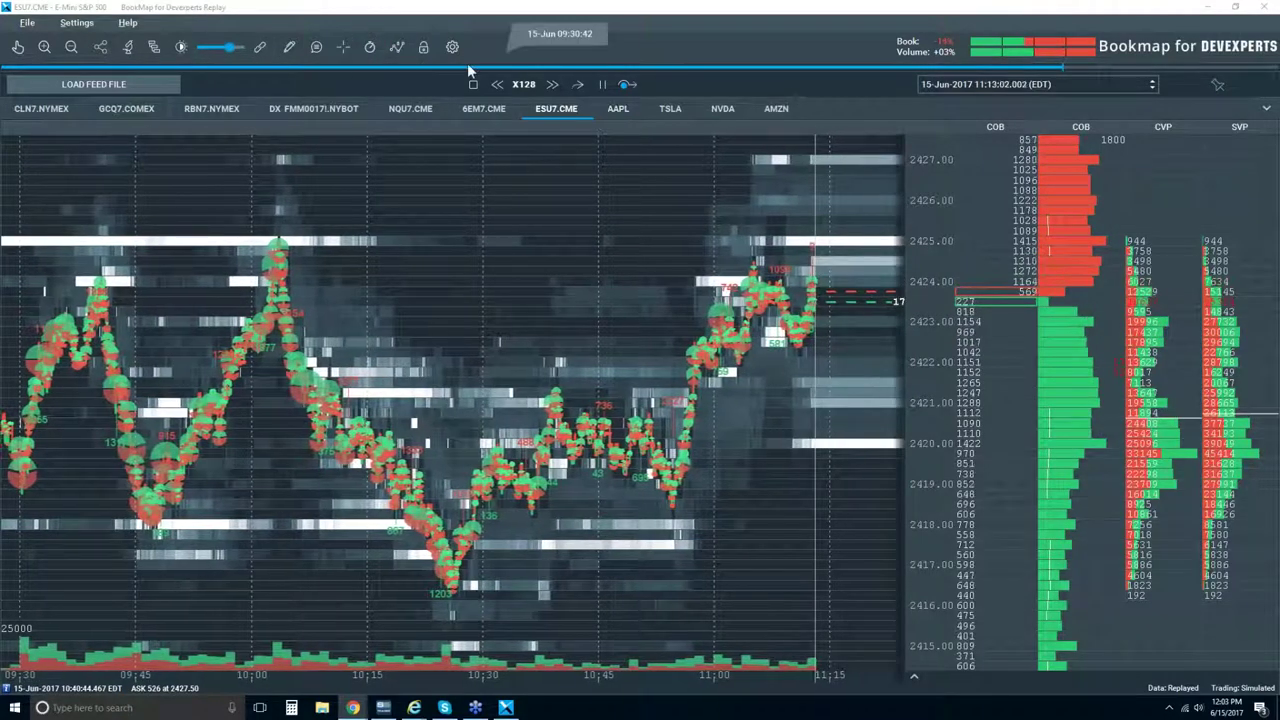
Step: Enable trading in the trading panel with order size 5 and brackets turned off
left_click(424, 47)
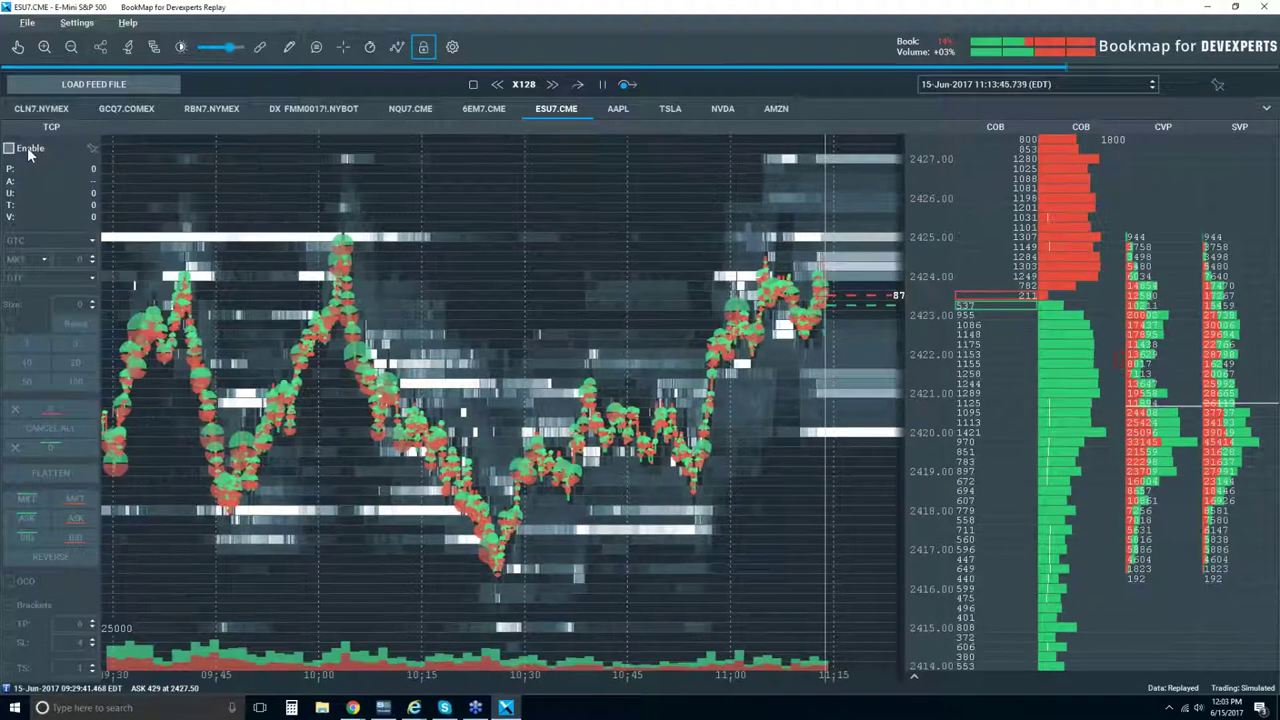
left_click(31, 150)
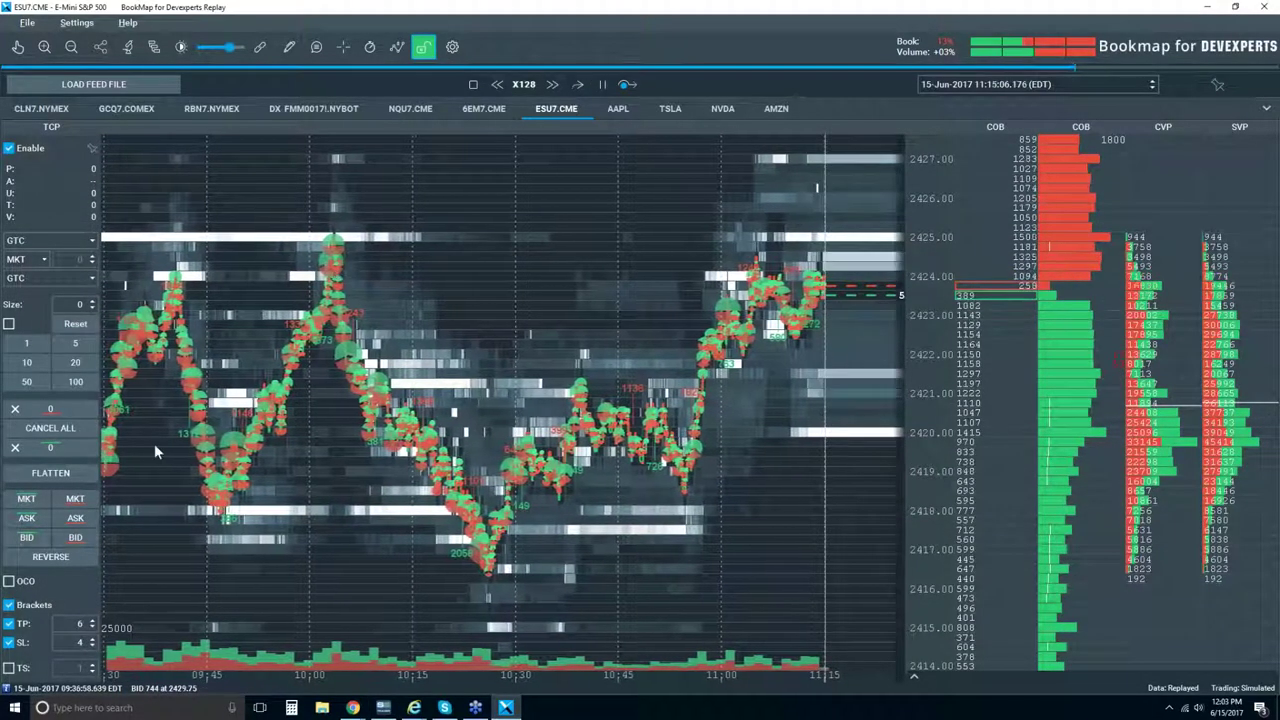
left_click(73, 344)
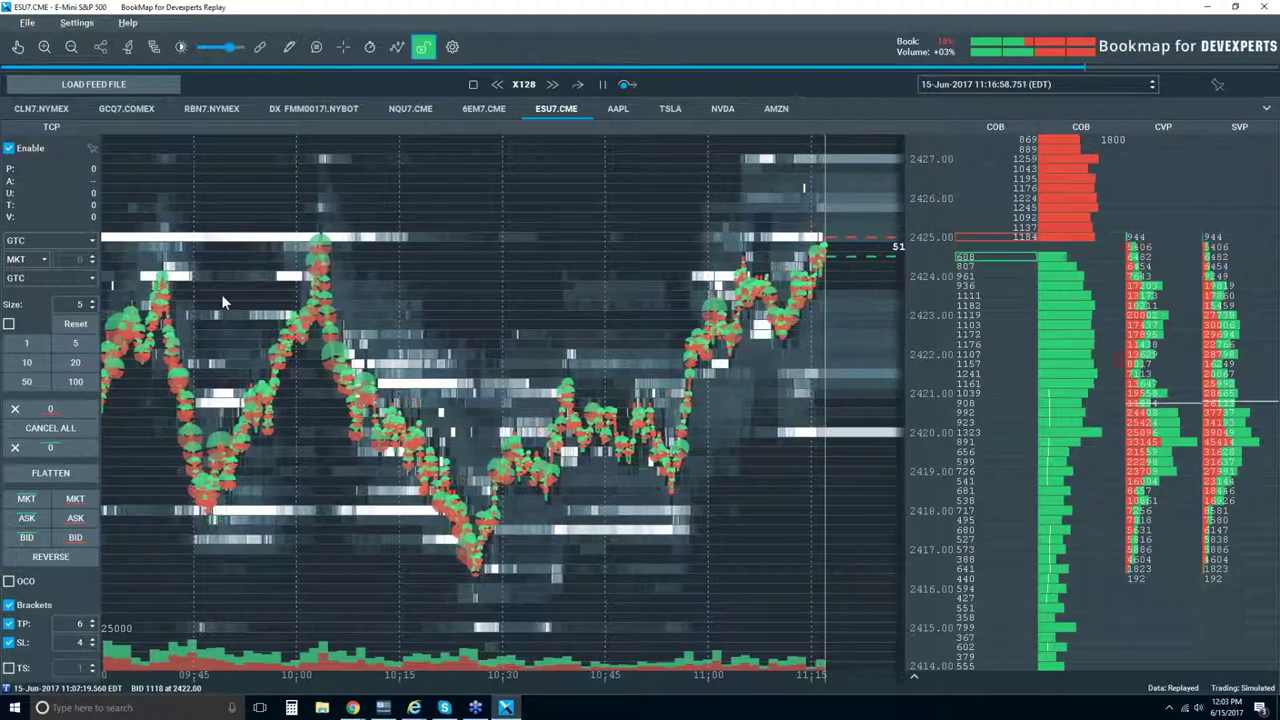
left_click(9, 605)
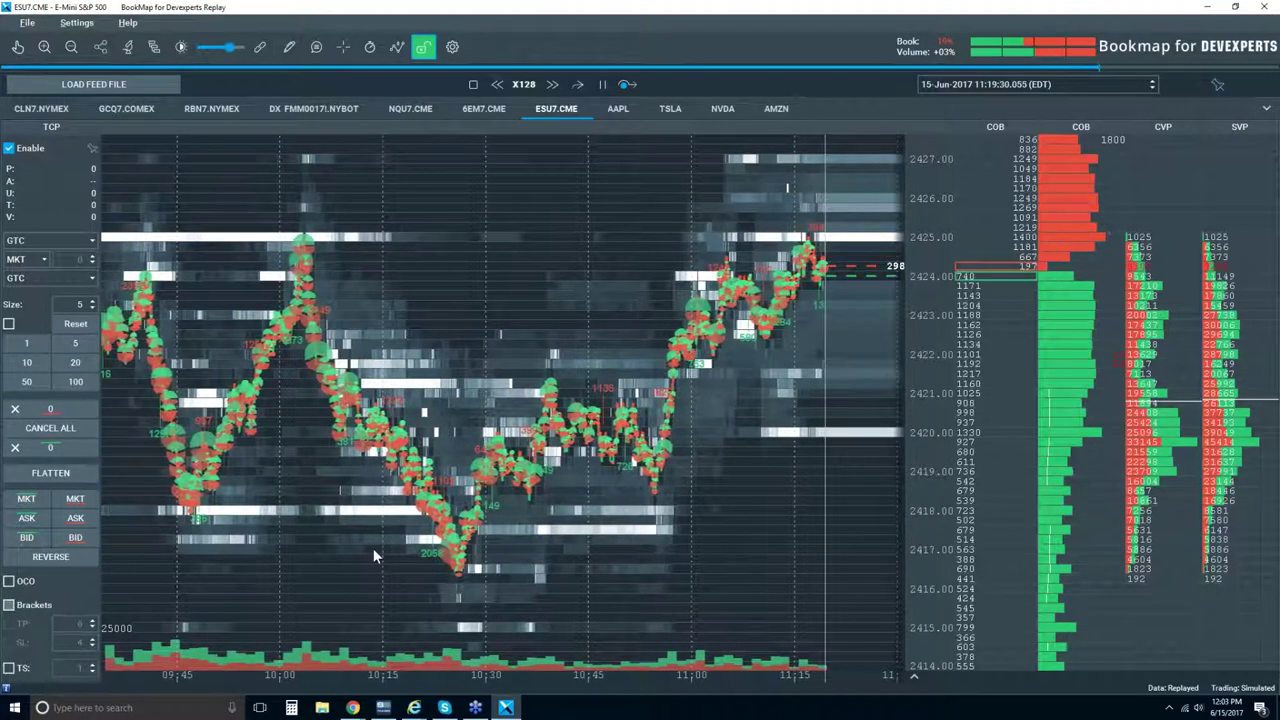
Step: Place three buy orders near 2422–2423 and sell orders above the market, including 2427.25
left_click(847, 333)
left_click(847, 325)
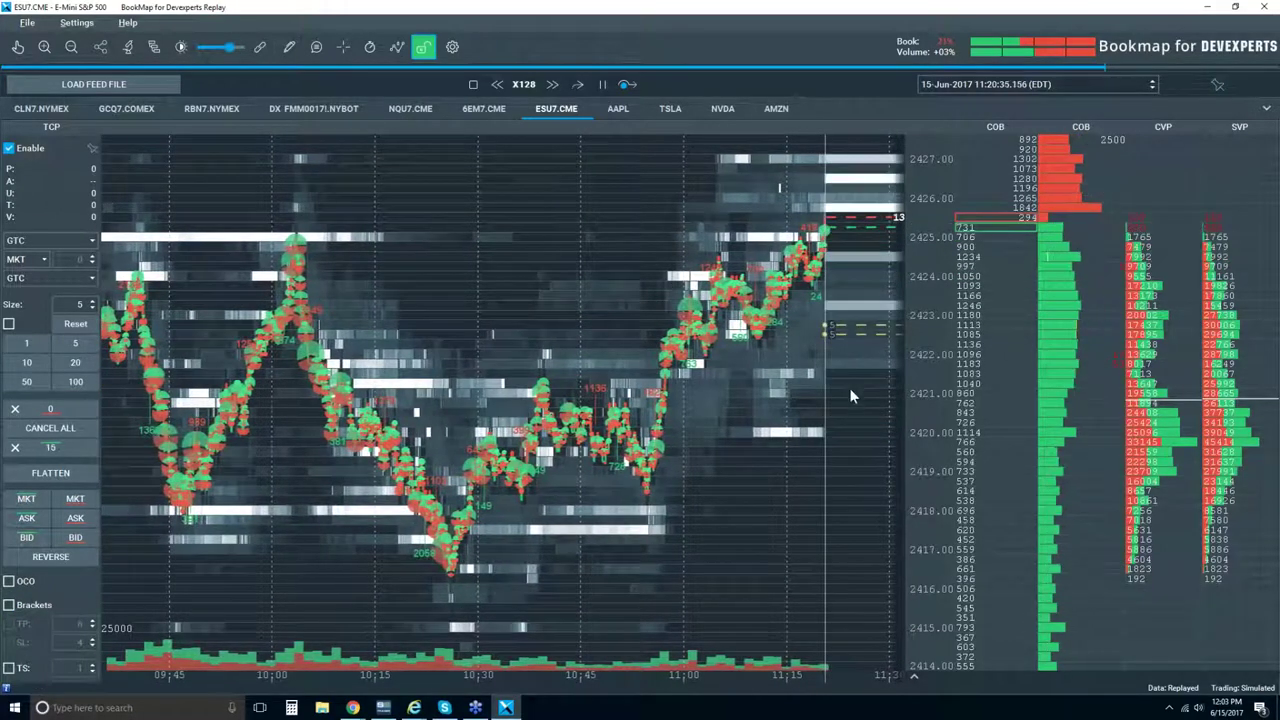
left_click(869, 355)
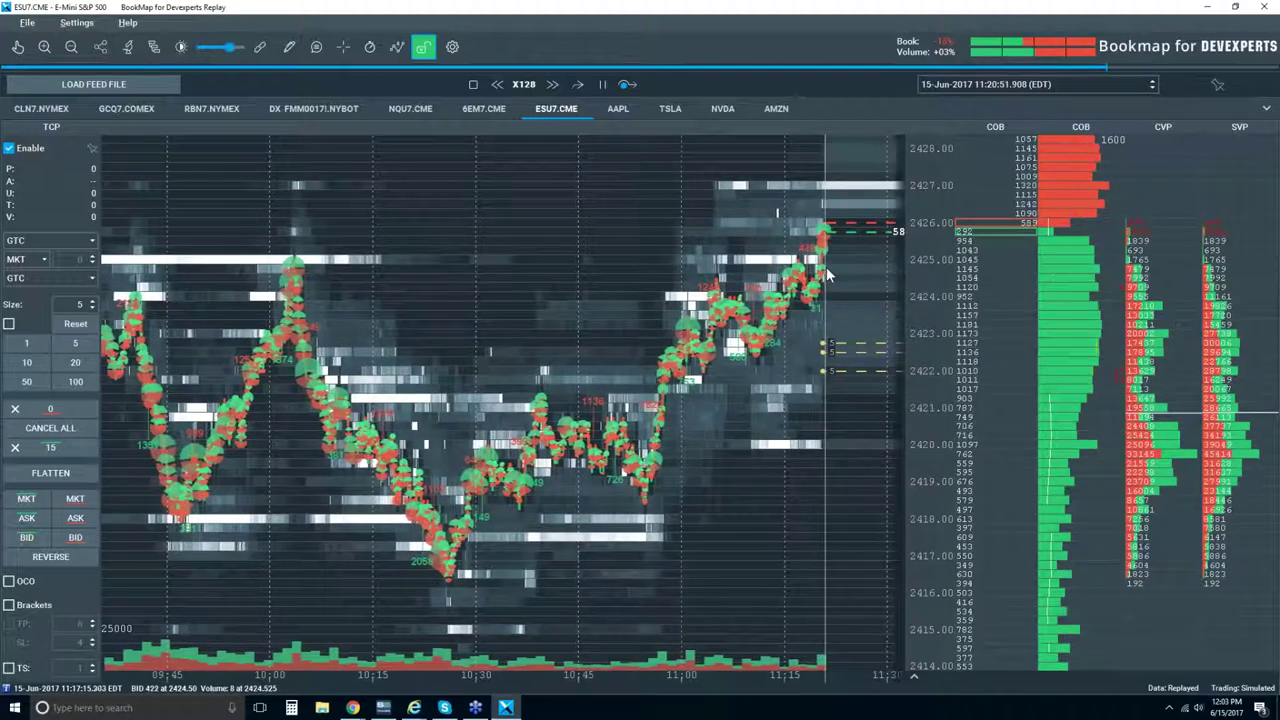
left_click(852, 194)
left_click(852, 194)
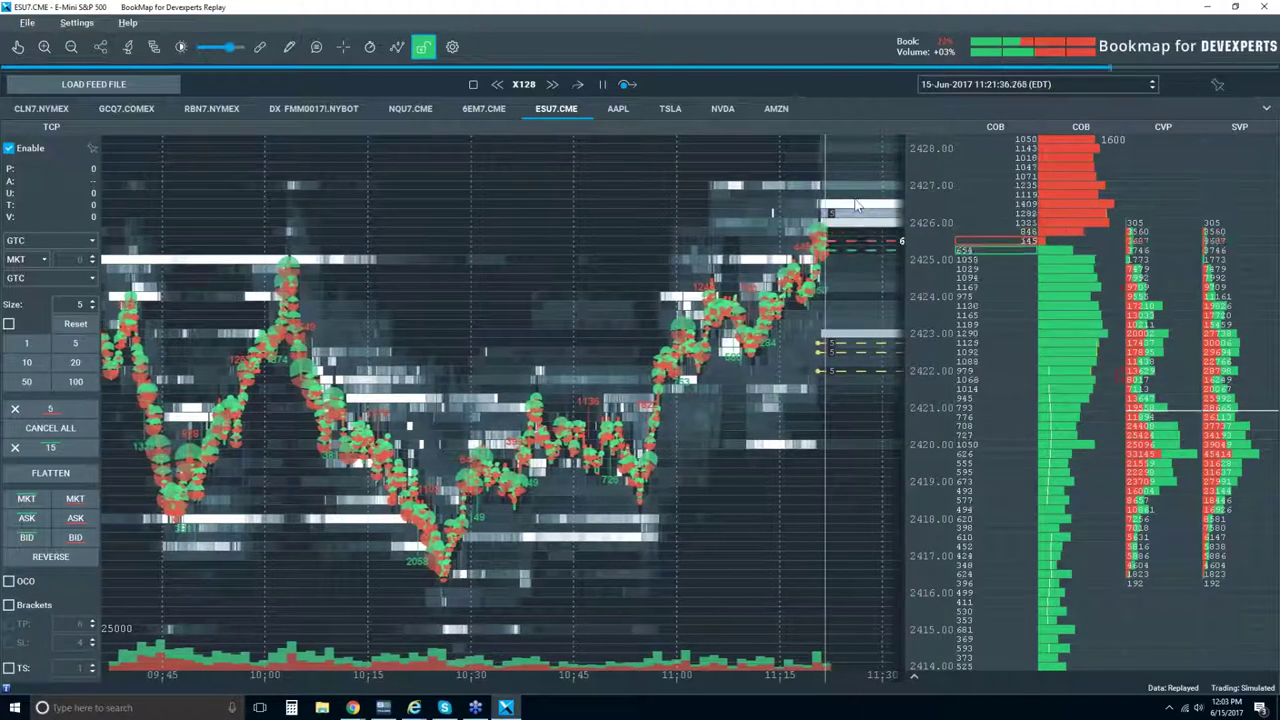
left_click(856, 178)
left_click(856, 178)
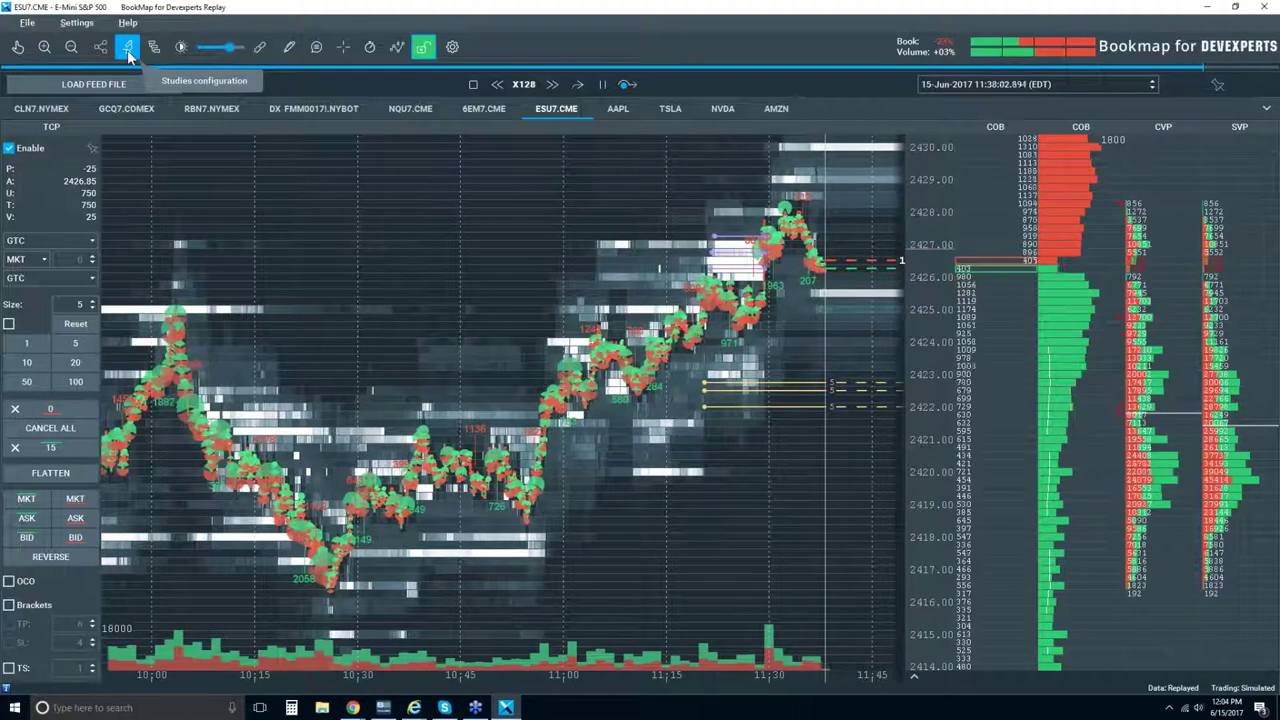
Step: Insert a Custom Notes column beside the order book and start a note at 2,422.25
right_click(986, 206)
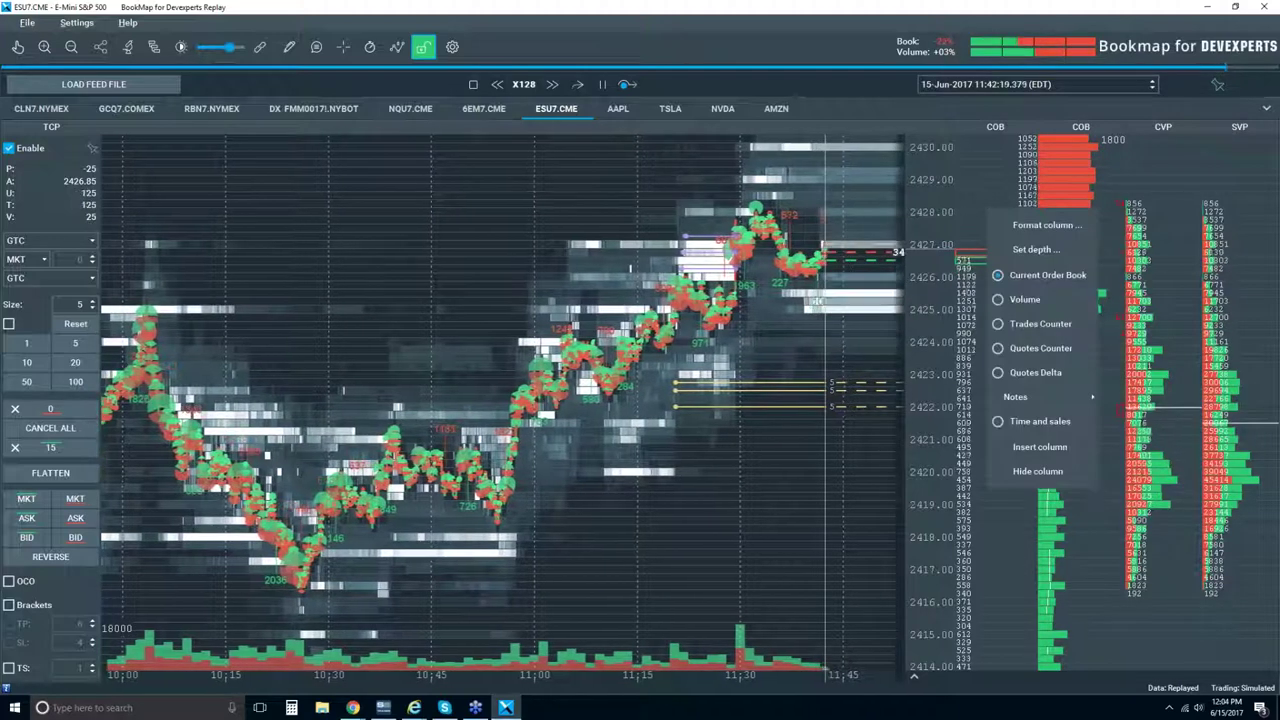
left_click(1051, 448)
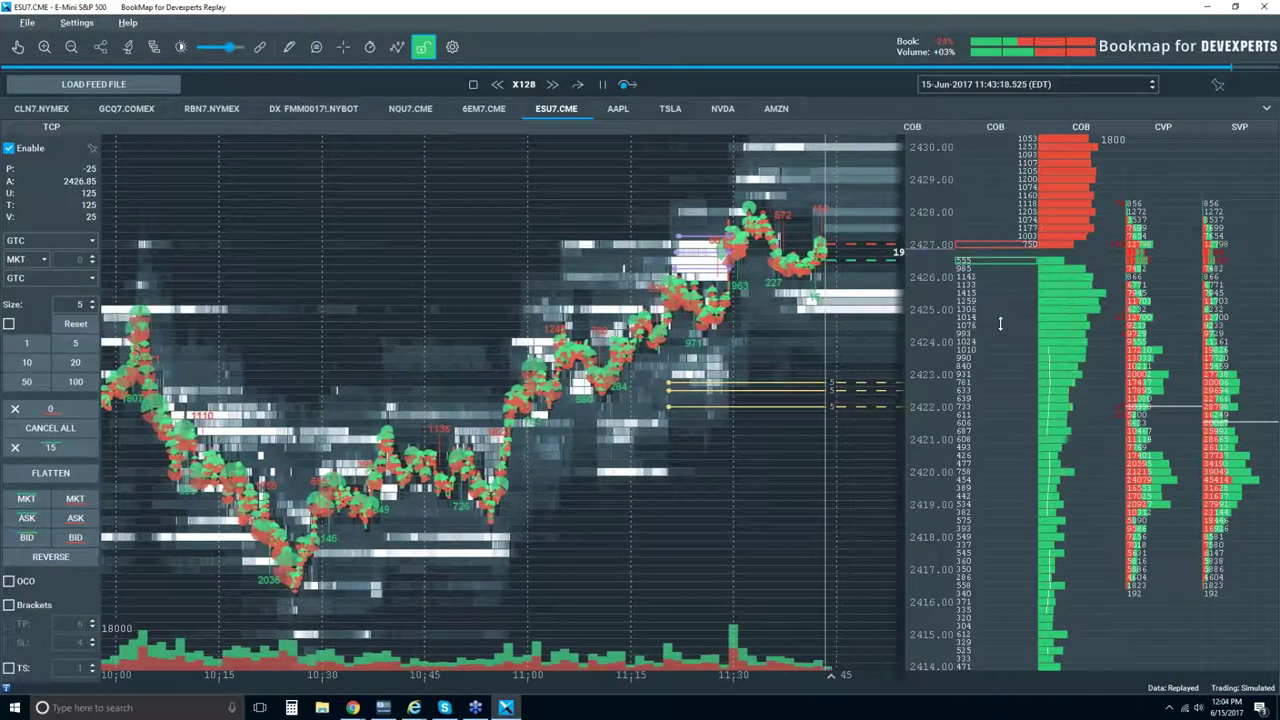
right_click(1000, 320)
right_click(912, 322)
mouse_move(990, 515)
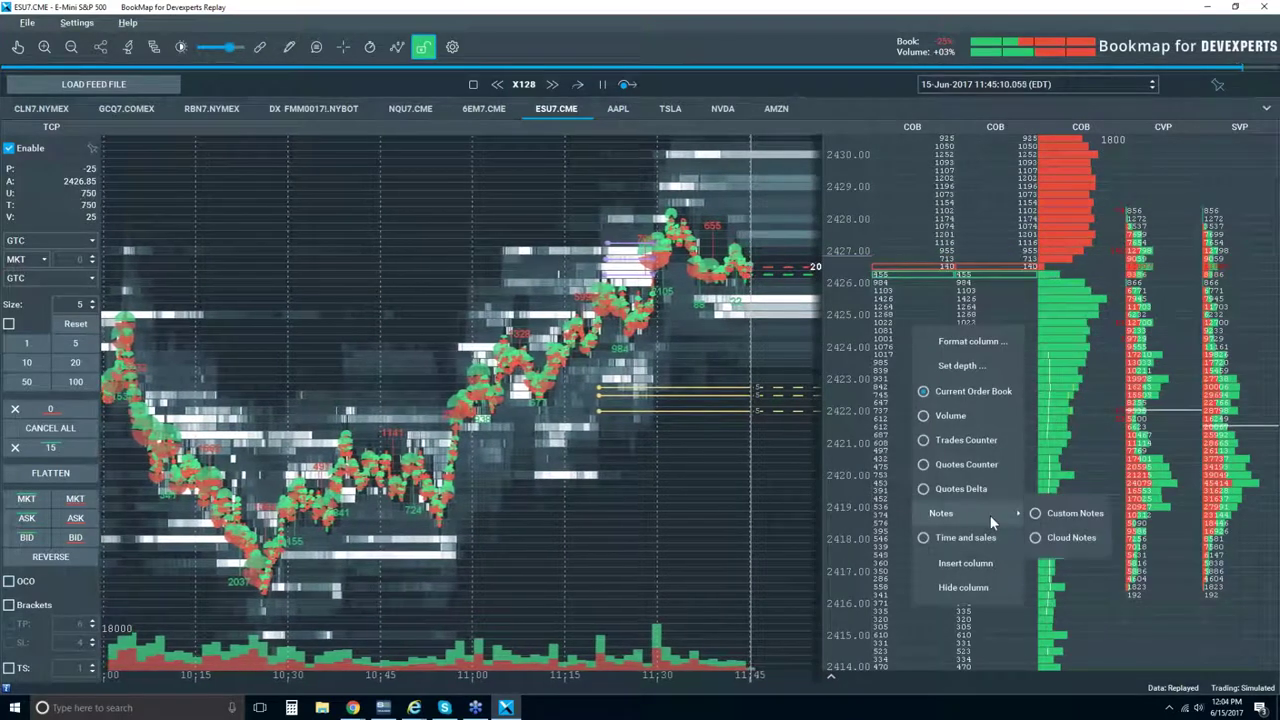
left_click(1071, 514)
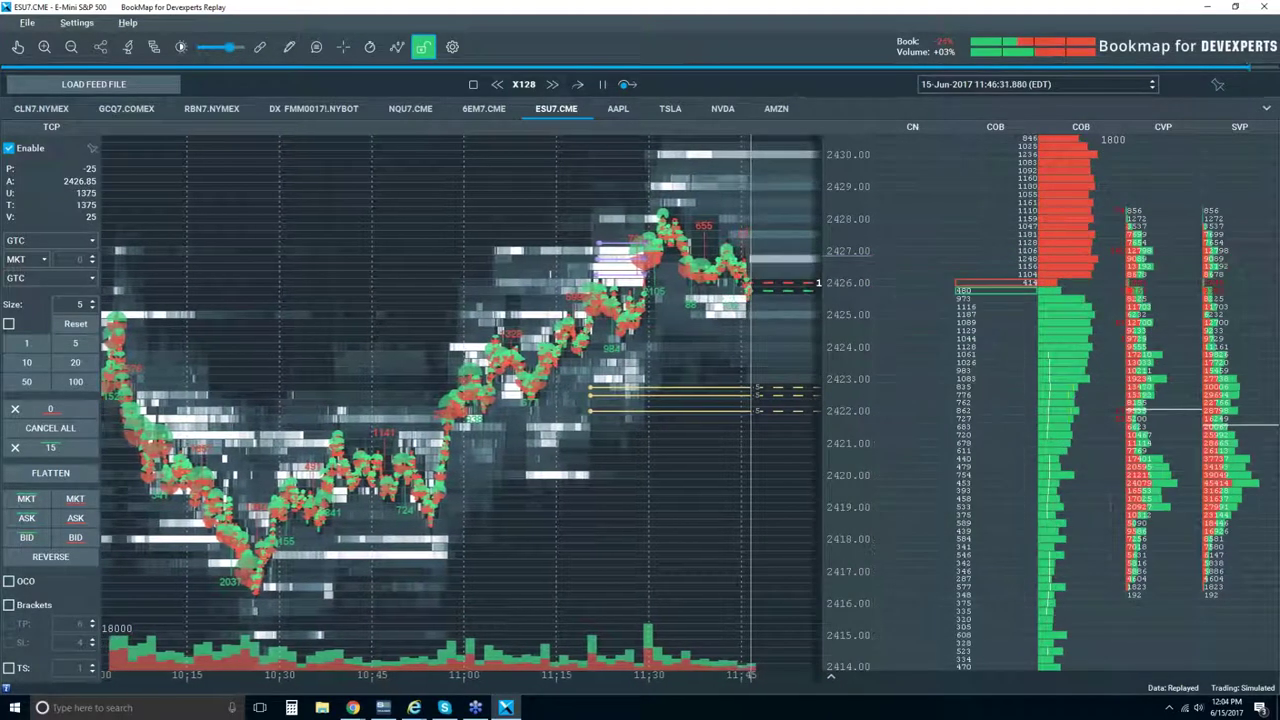
left_click(908, 403)
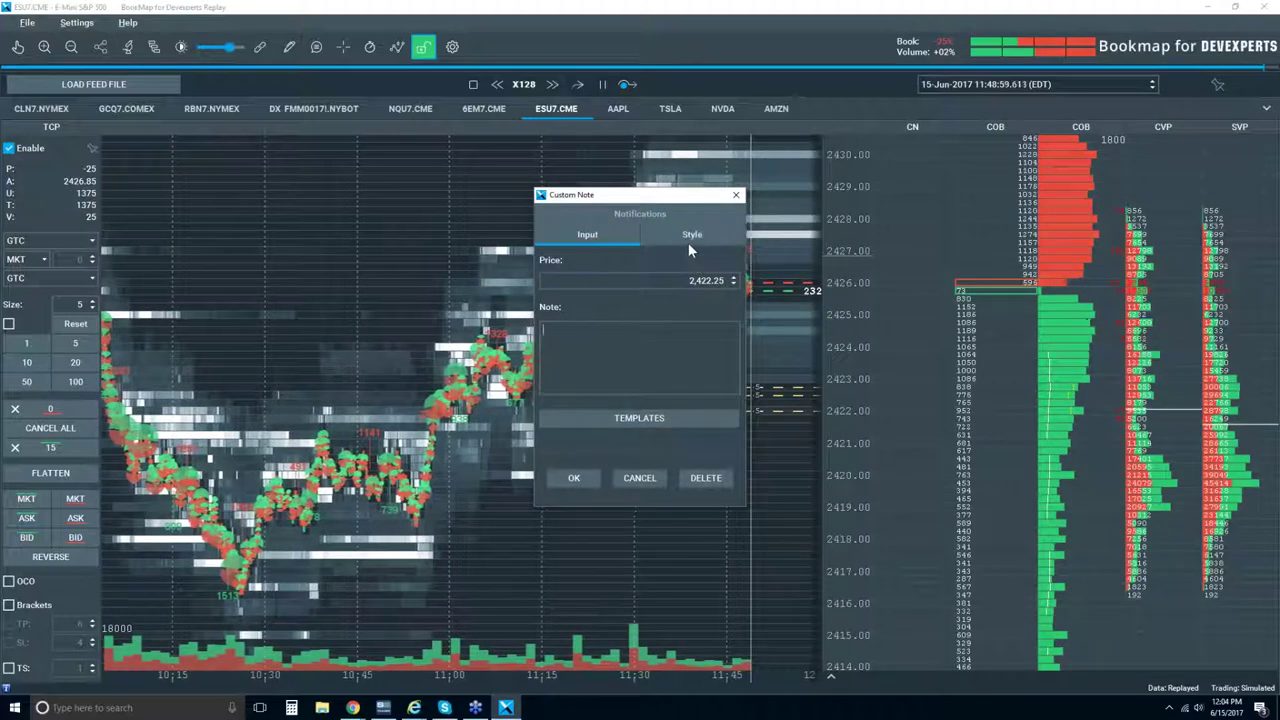
Step: Enable notifications for the 2,422.25 custom note and close the note window
left_click(638, 217)
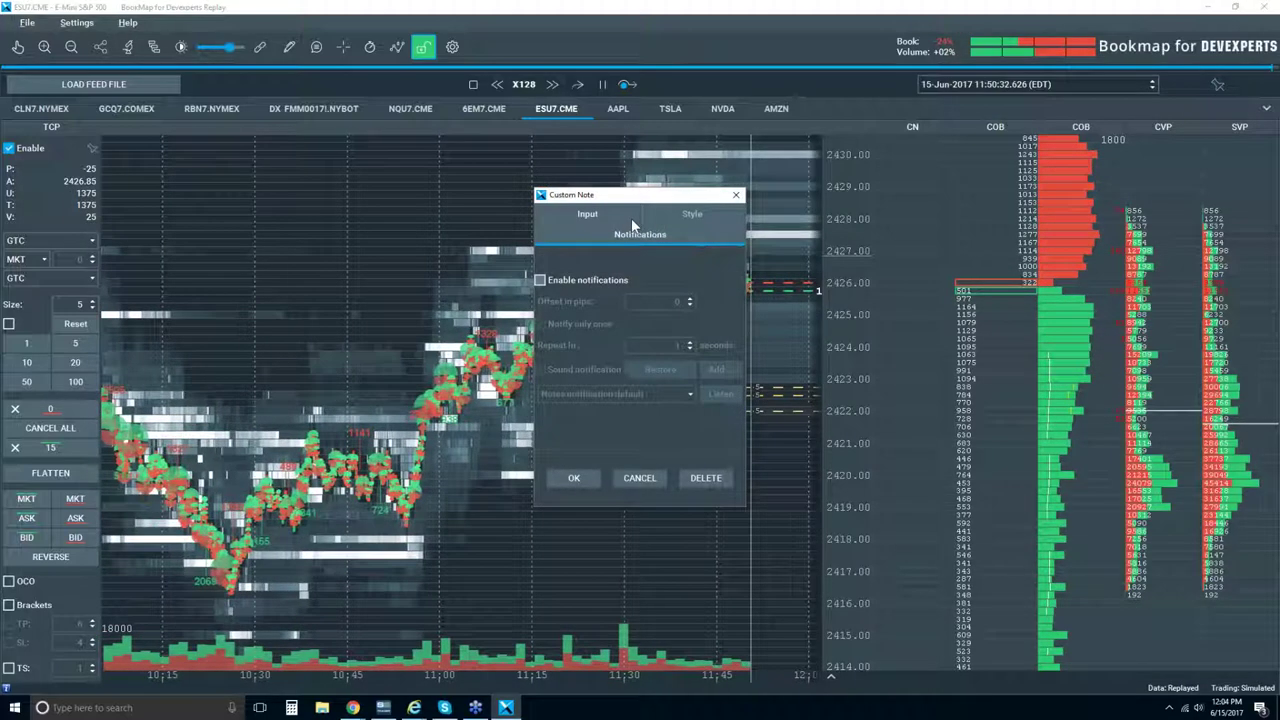
left_click(563, 278)
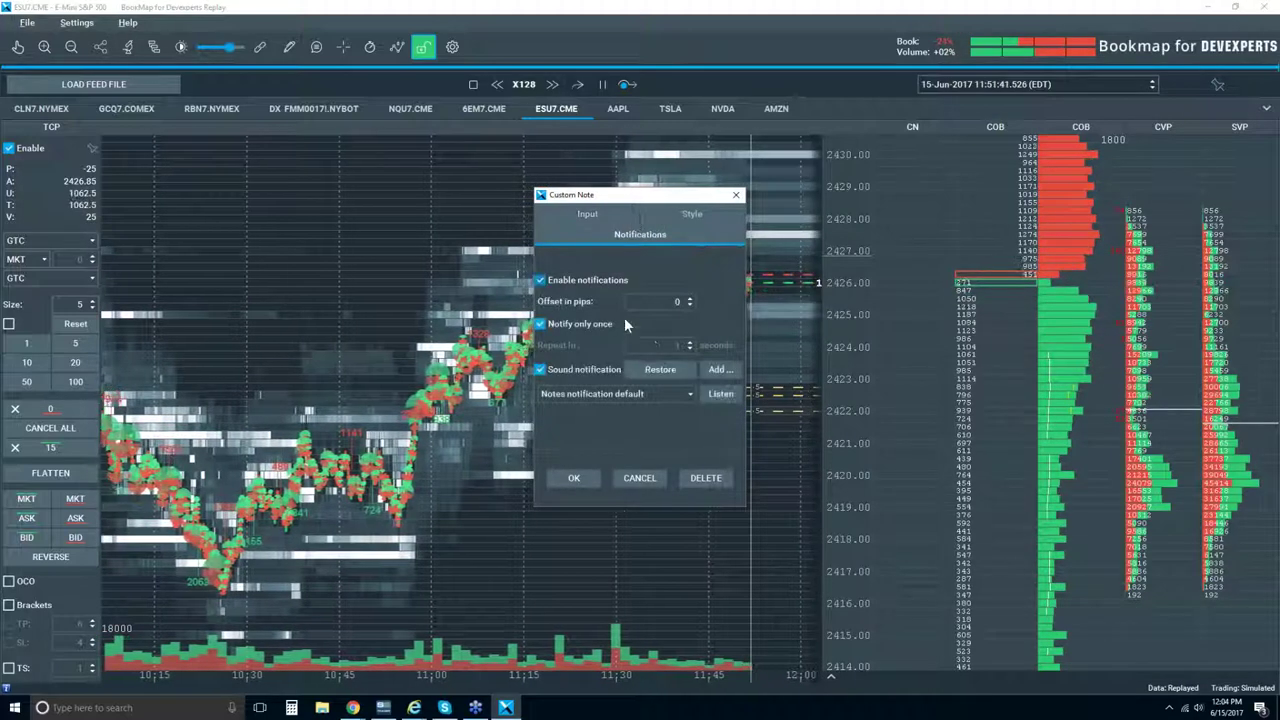
left_click(737, 196)
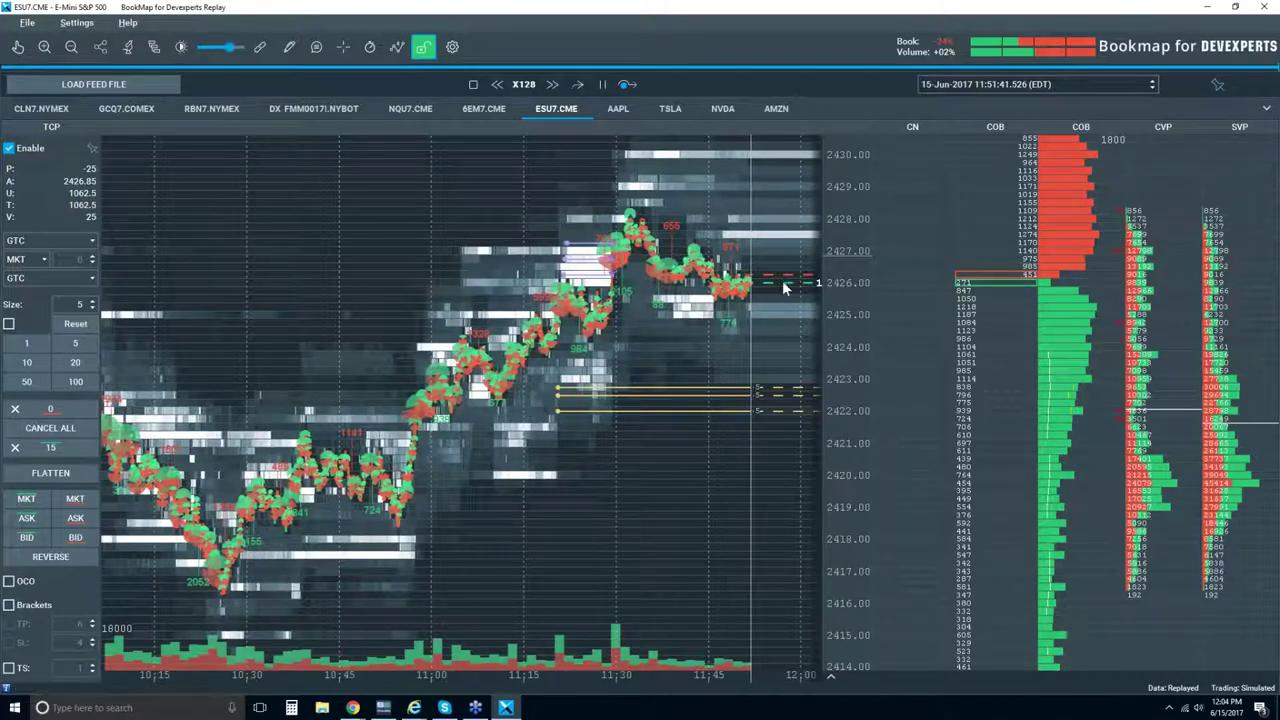
Step: Restore the Bookmap window and resize the ES 5-minute chart into the top-right quadrant
double_click(655, 12)
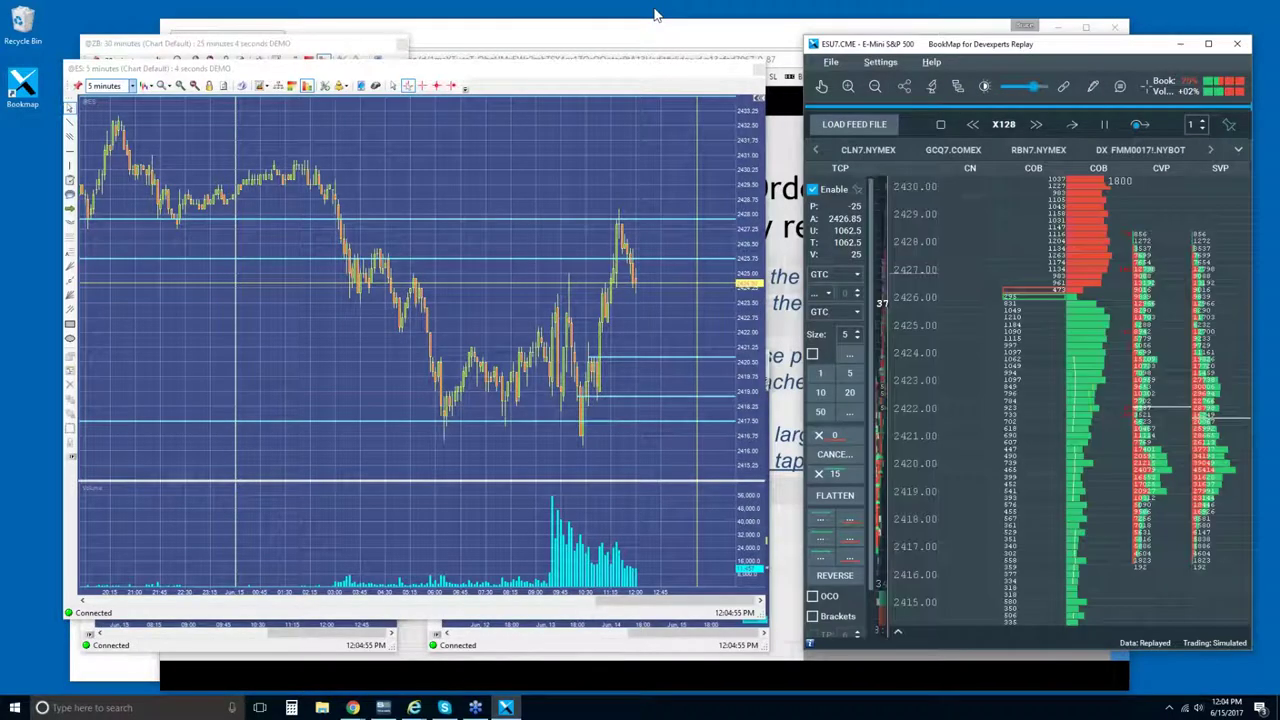
left_click(645, 294)
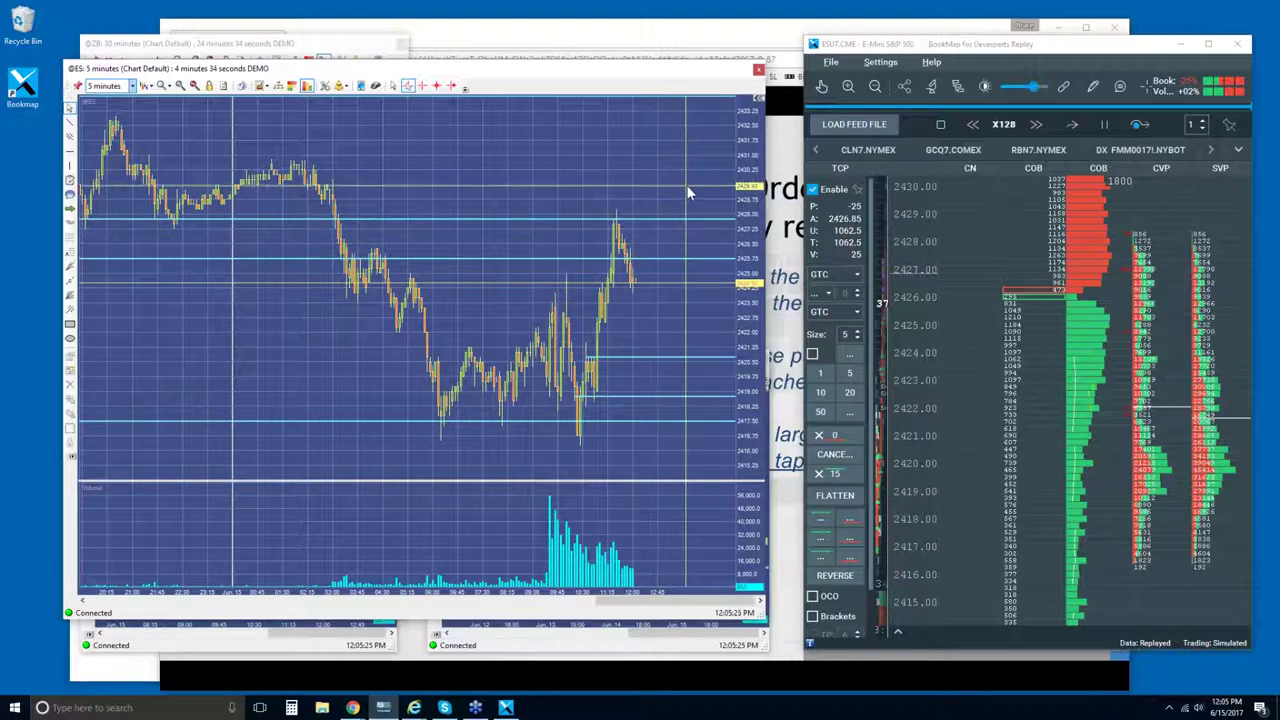
mouse_move(622, 253)
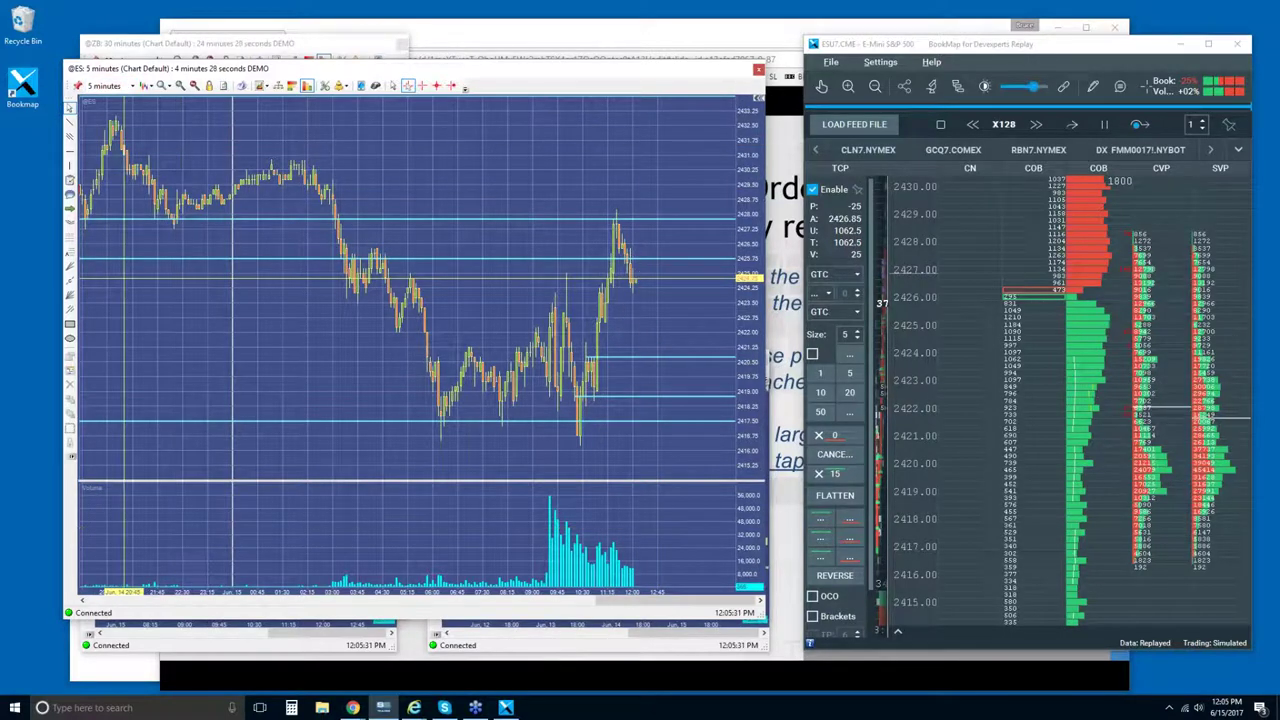
left_click_drag(66, 619, 426, 325)
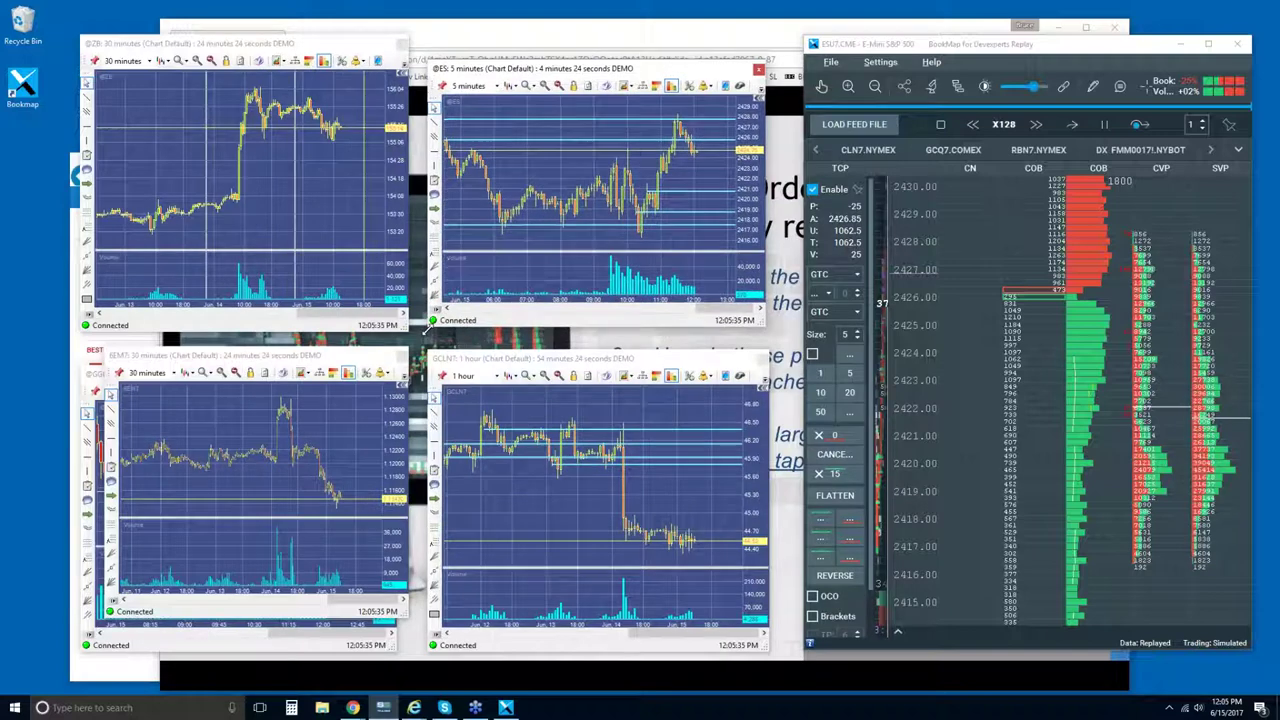